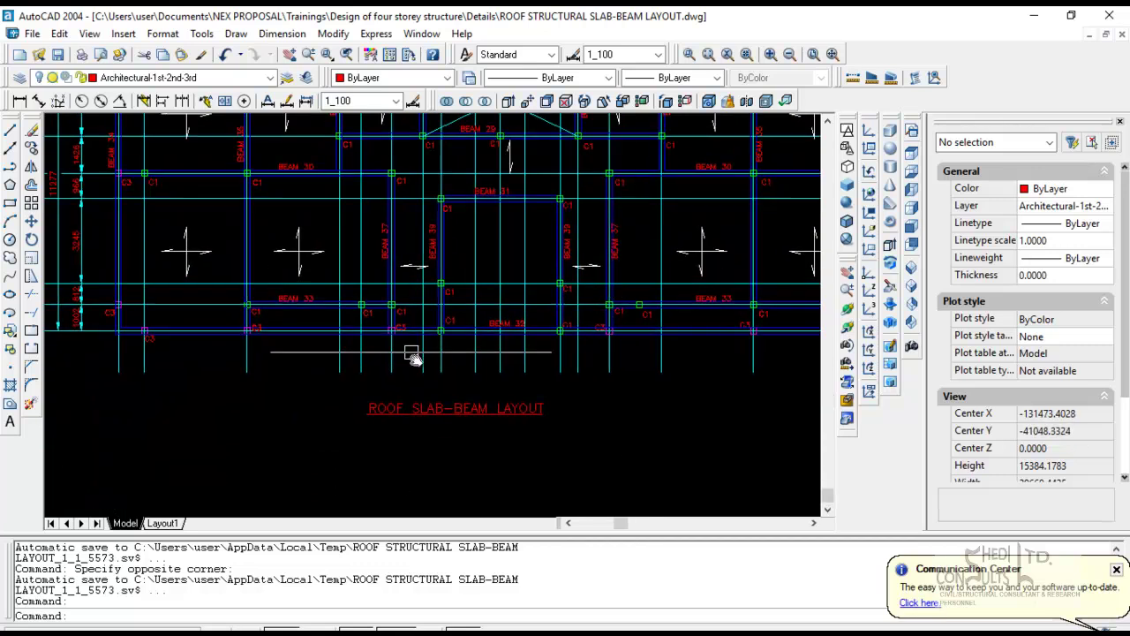
Open Word and note the beam sizes as "First floor – 230x450 & 230x550" in a blank document
middle_drag(413, 358, 504, 454)
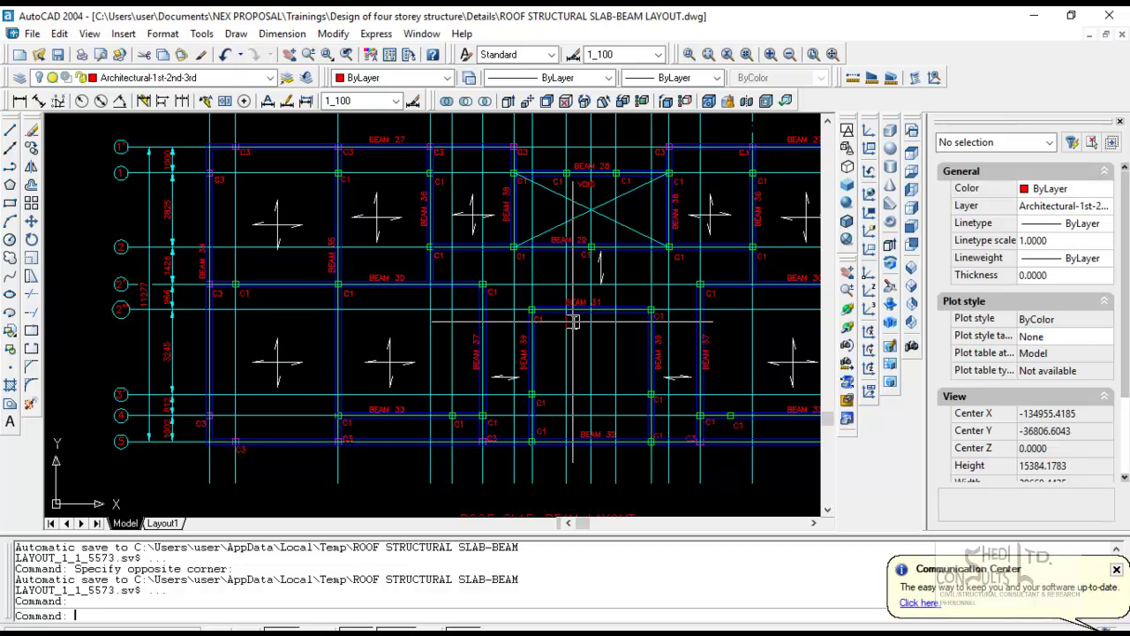
key(super+r)
text(winword)
key(Return)
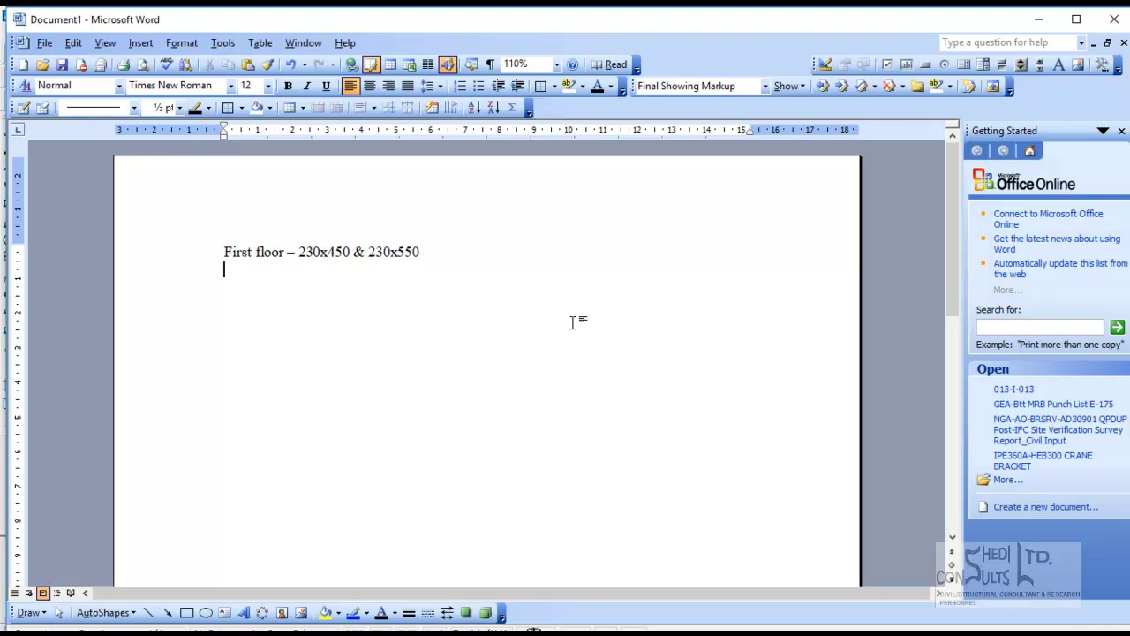
Return to AutoCAD and bring up the FIRST FLOOR STRUCTURAL SLAB-BEAM LAYOUT drawing
click(579, 625)
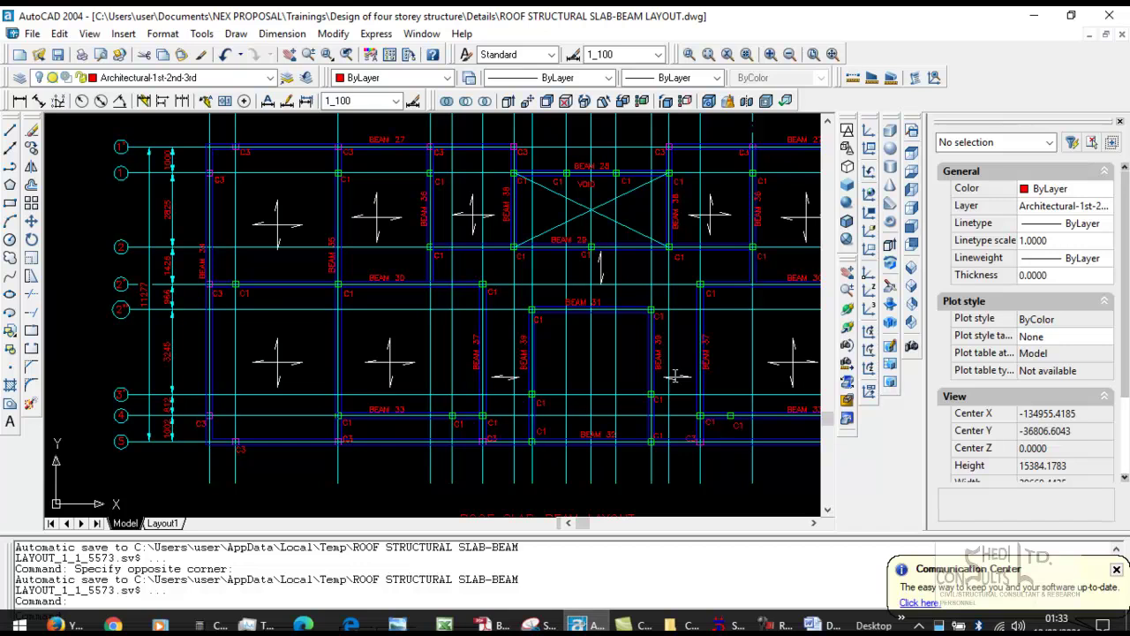
click(421, 33)
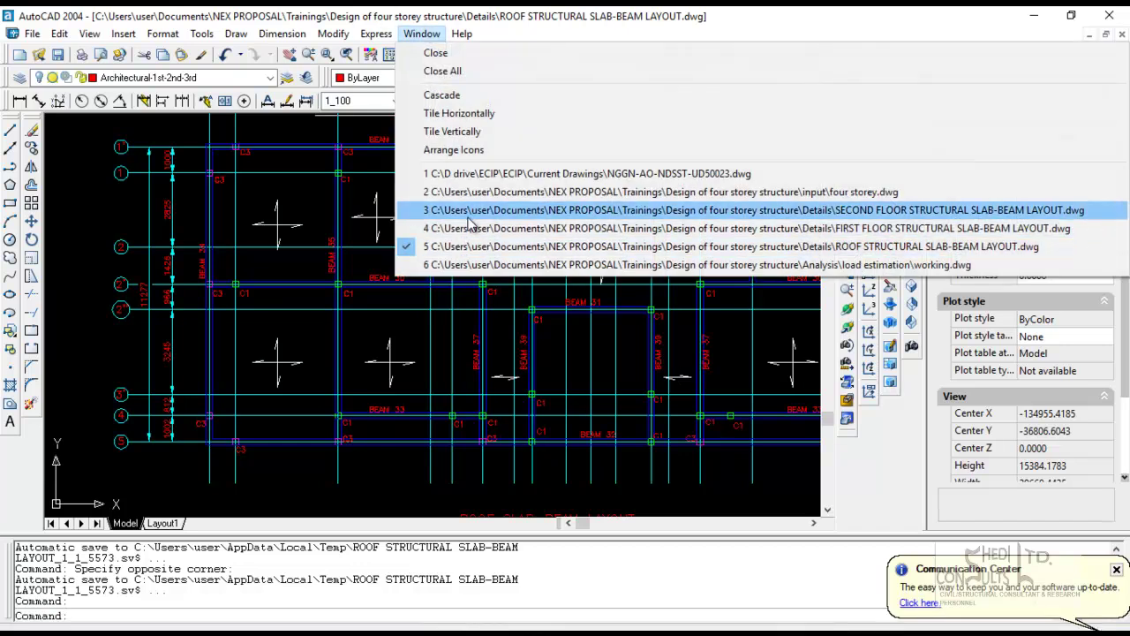
click(470, 231)
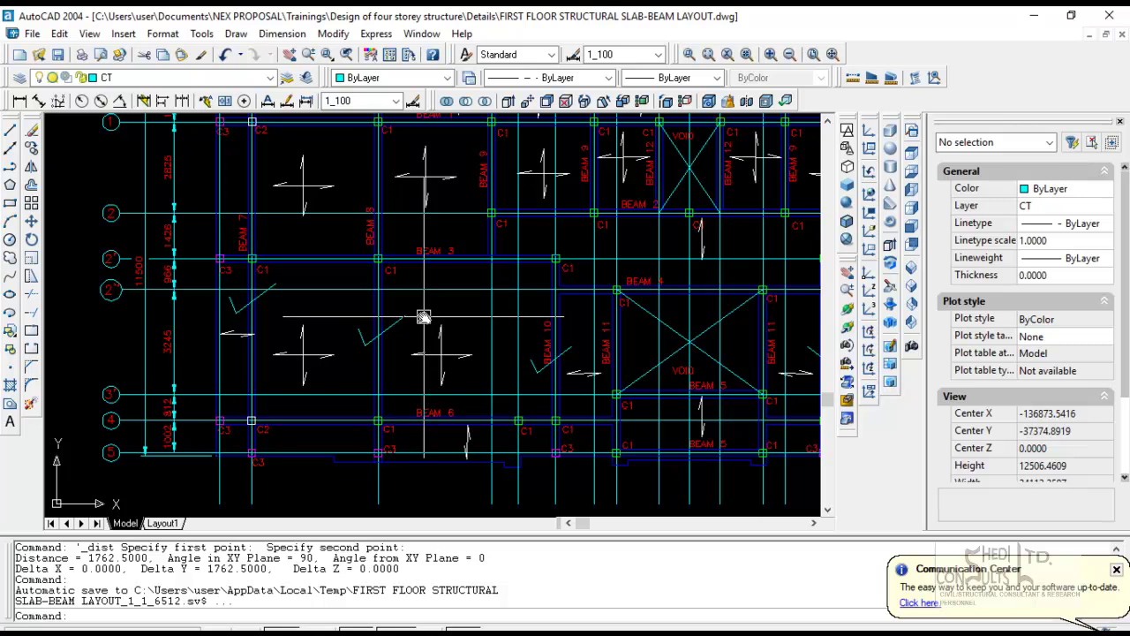
Measure the distance between gridlines 5 and 4 beside columns C3 and C2 with the DIST command
scroll(285, 431, up, 5)
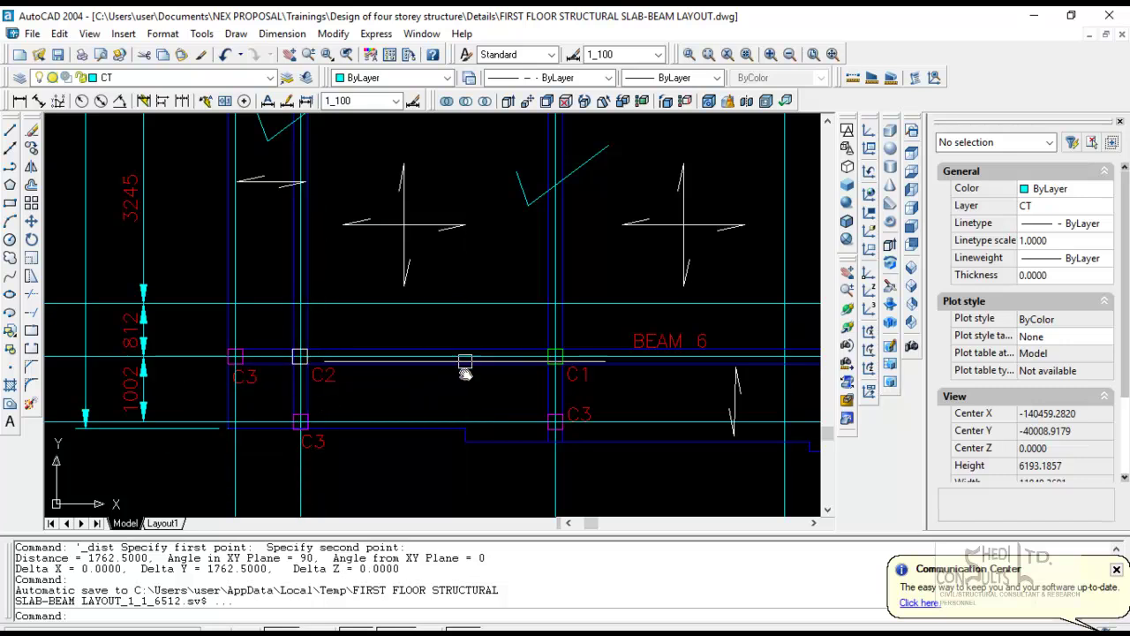
scroll(461, 384, down, 3)
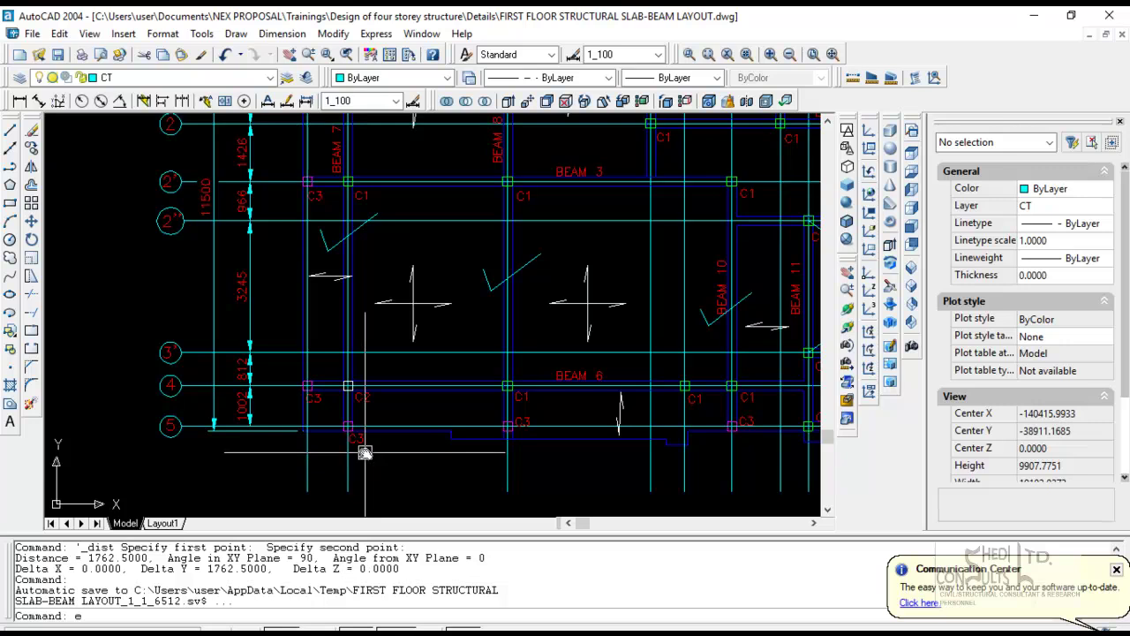
text(i)
key(Return)
text(d)
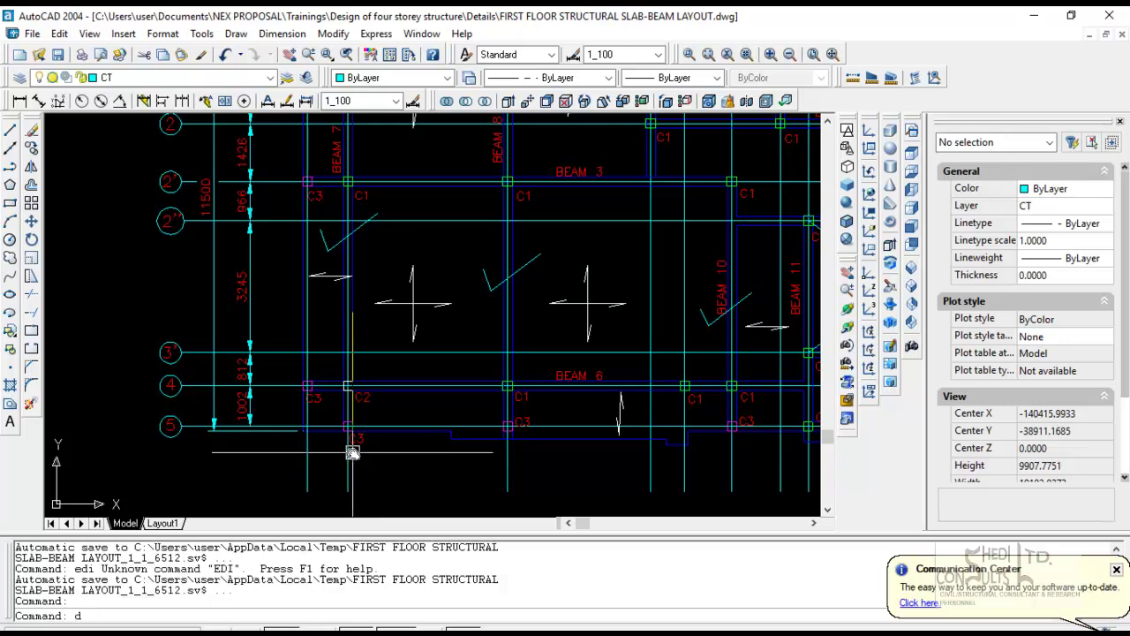
text(i)
key(Return)
scroll(352, 452, up, 5)
click(434, 336)
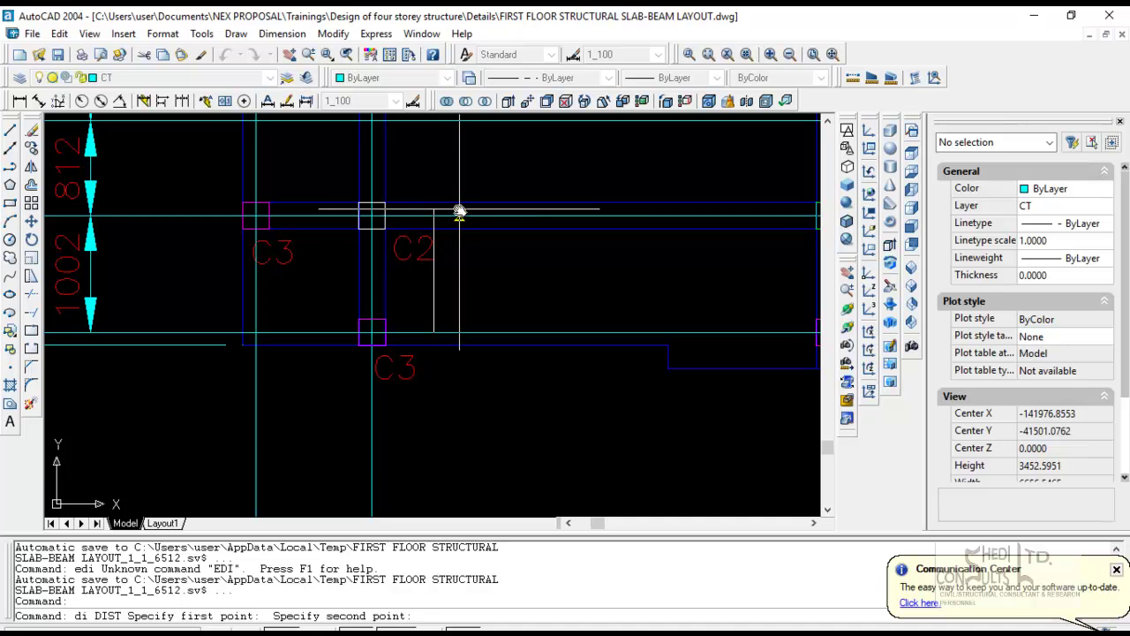
click(431, 213)
scroll(517, 366, down, 6)
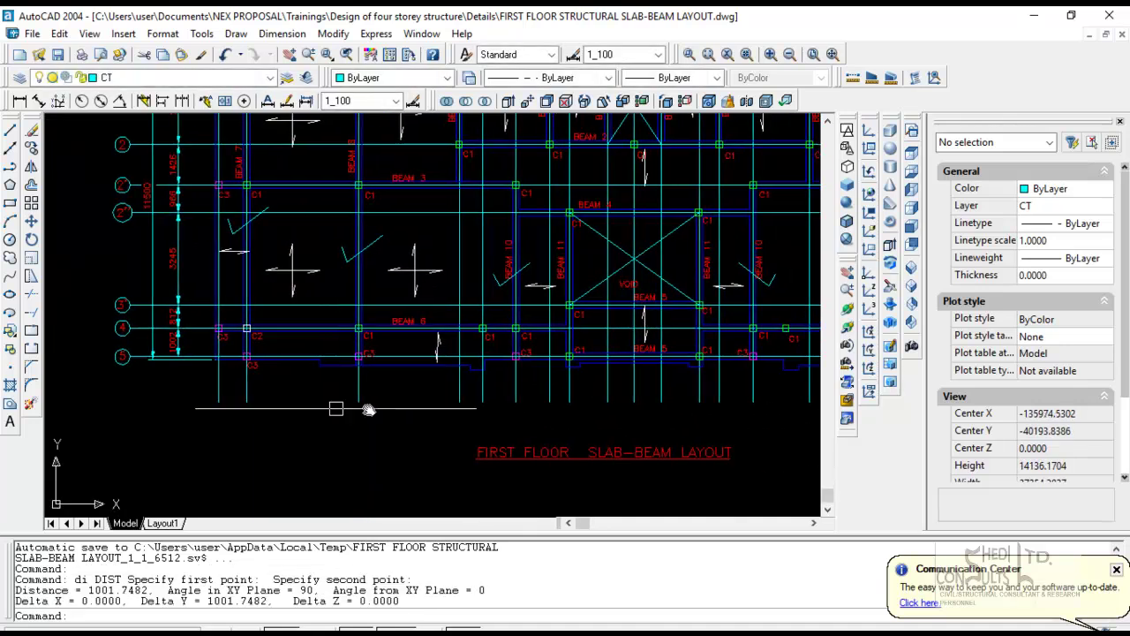
Measure the span along Beam 10 from the Beam 6 gridline up to the Beam 3 gridline
scroll(409, 404, up, 3)
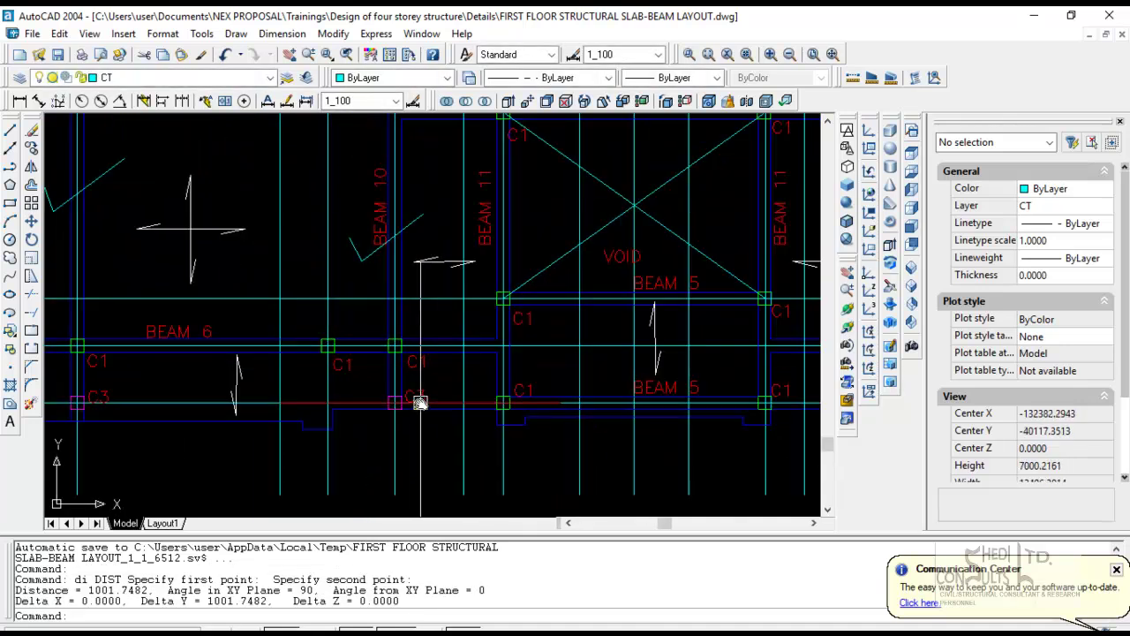
middle_drag(420, 403, 424, 409)
scroll(424, 409, down, 4)
scroll(482, 376, up, 3)
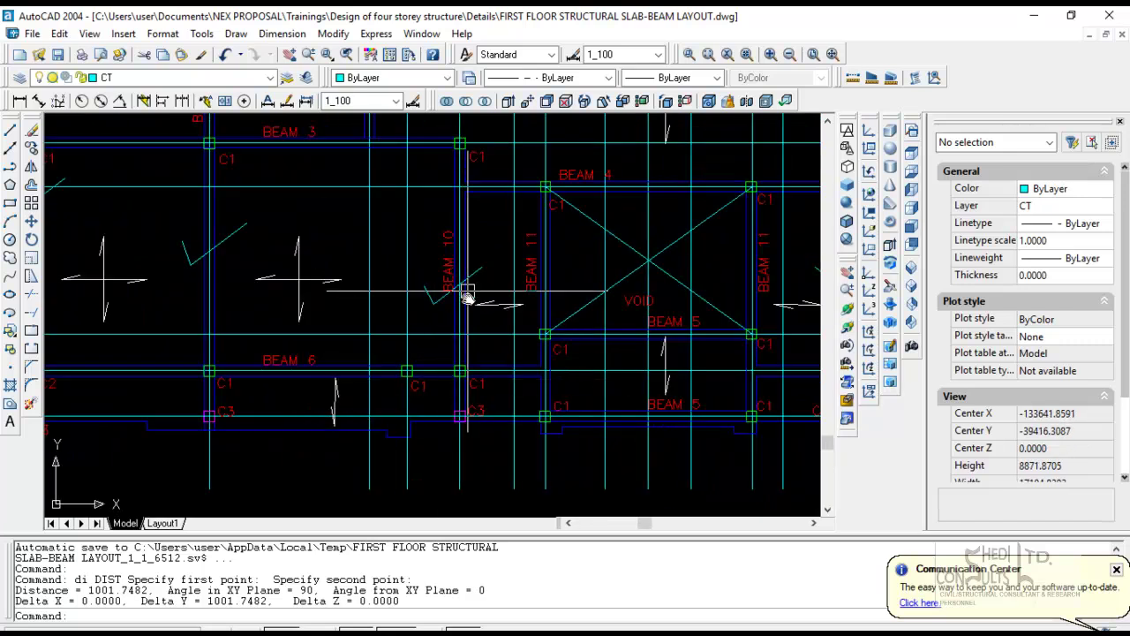
key(Return)
scroll(457, 371, up, 4)
click(421, 280)
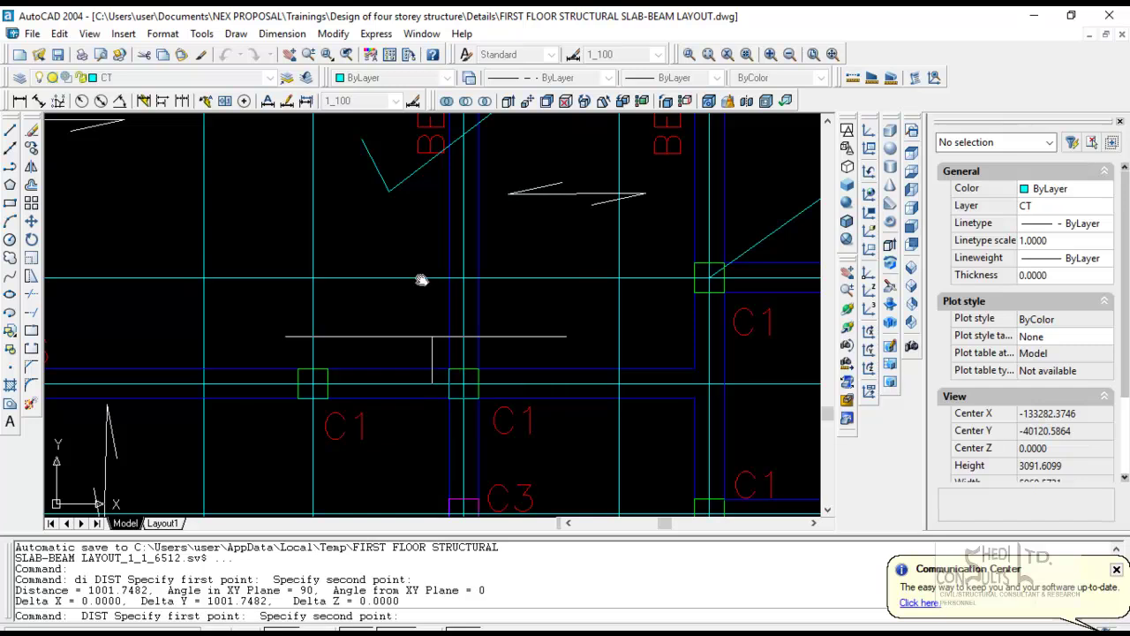
scroll(421, 280, down, 4)
middle_drag(479, 398, 497, 220)
scroll(469, 222, up, 3)
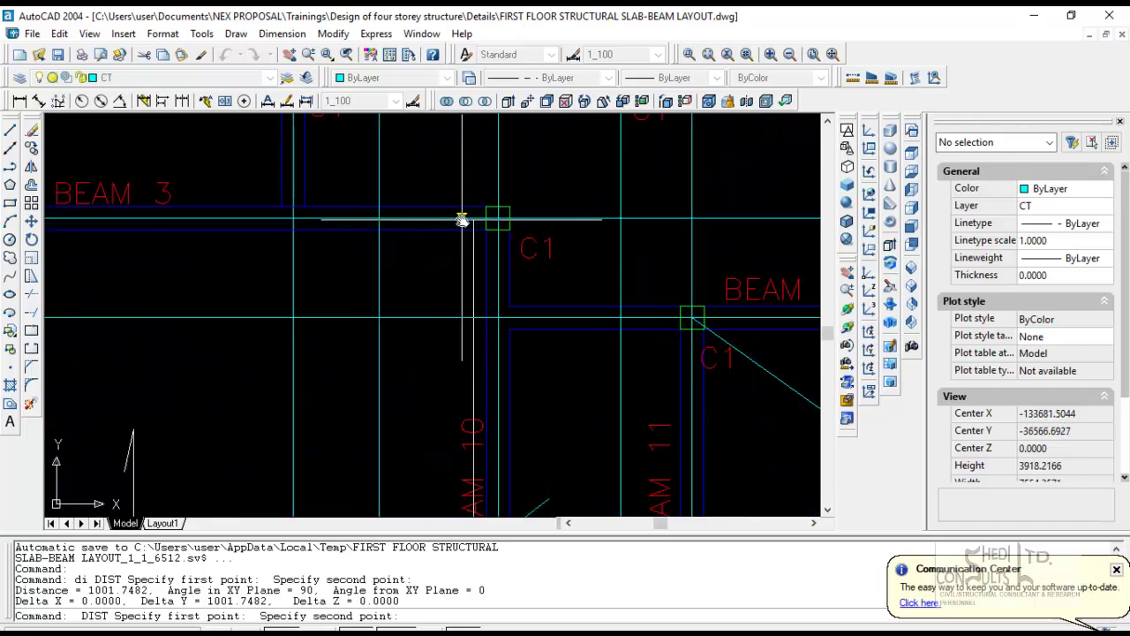
click(462, 219)
scroll(462, 220, down, 4)
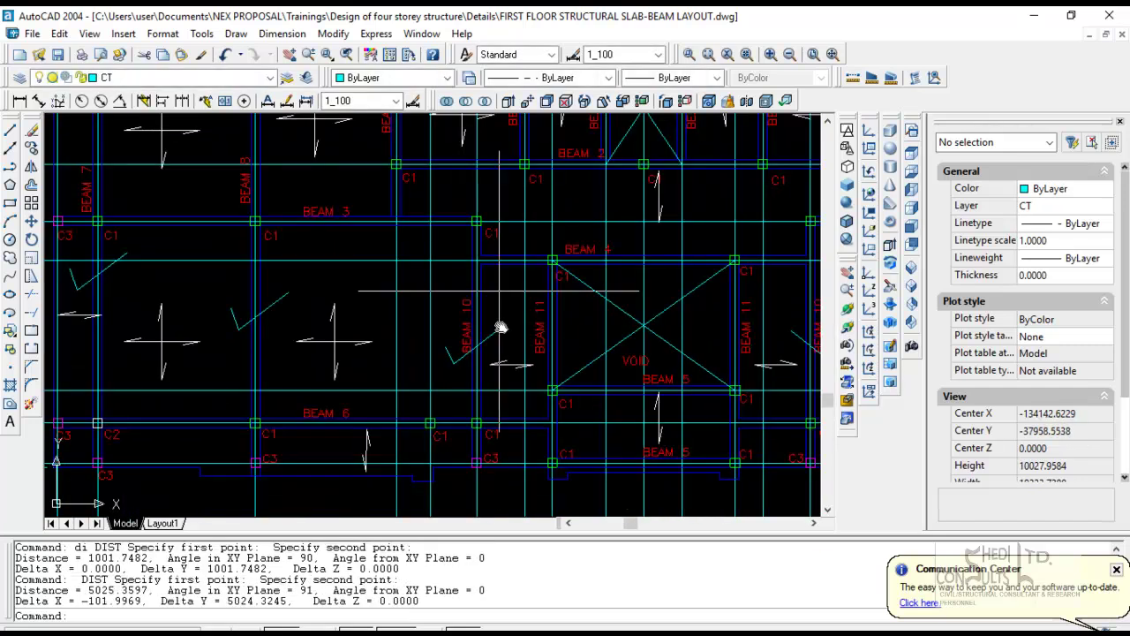
Examine the first-floor beam spans between Beam 3 and gridline 5, especially around Beam 10 and the Beam 6 supports
middle_drag(501, 422, 489, 352)
middle_drag(507, 313, 522, 349)
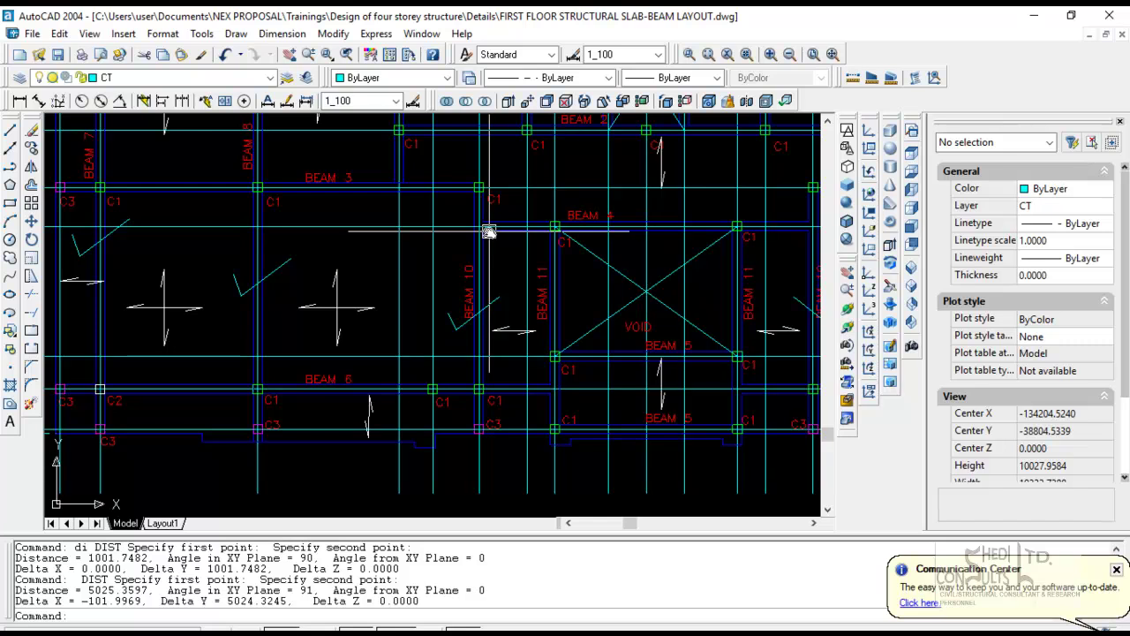
scroll(488, 232, down, 3)
scroll(474, 305, up, 1)
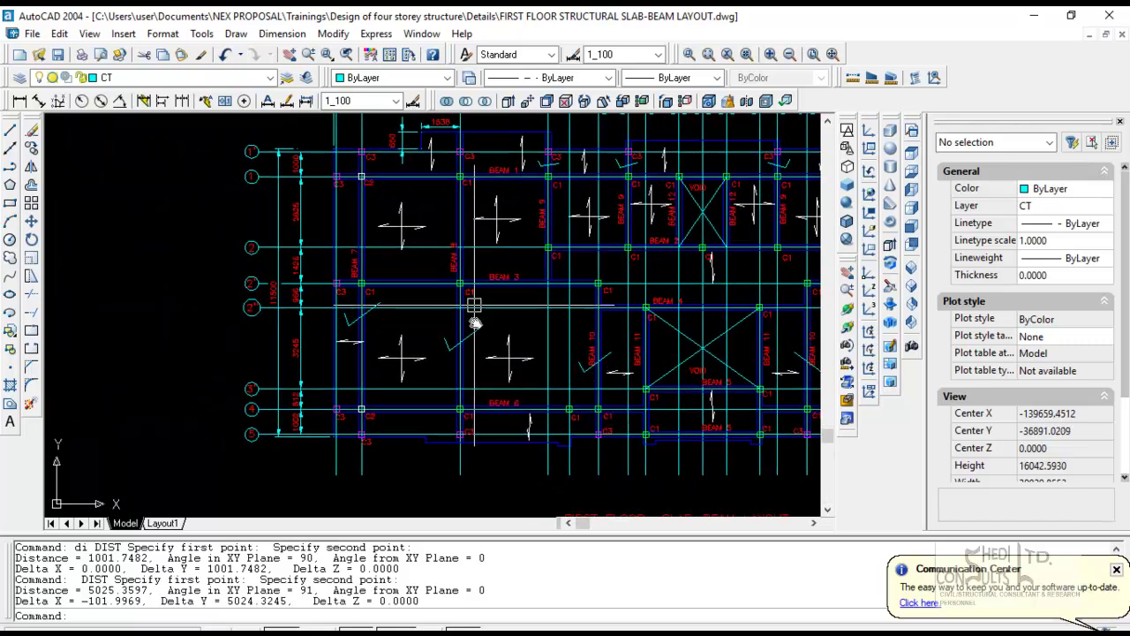
scroll(473, 408, up, 2)
mouse_move(497, 461)
middle_down()
mouse_move(467, 444)
mouse_move(437, 460)
middle_up()
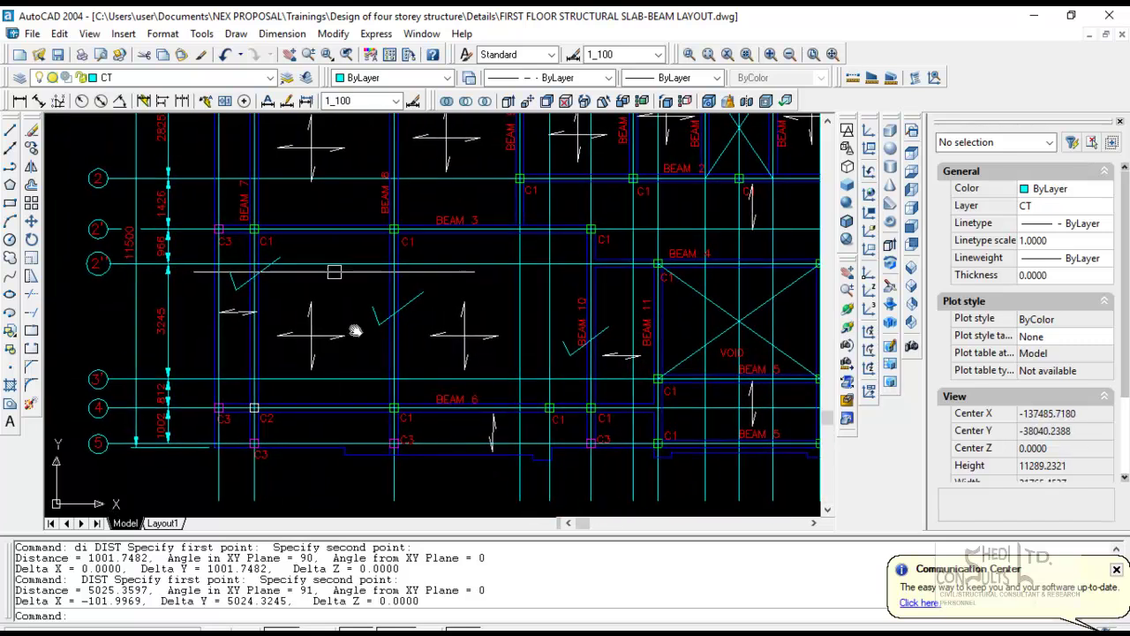
middle_drag(650, 426, 520, 419)
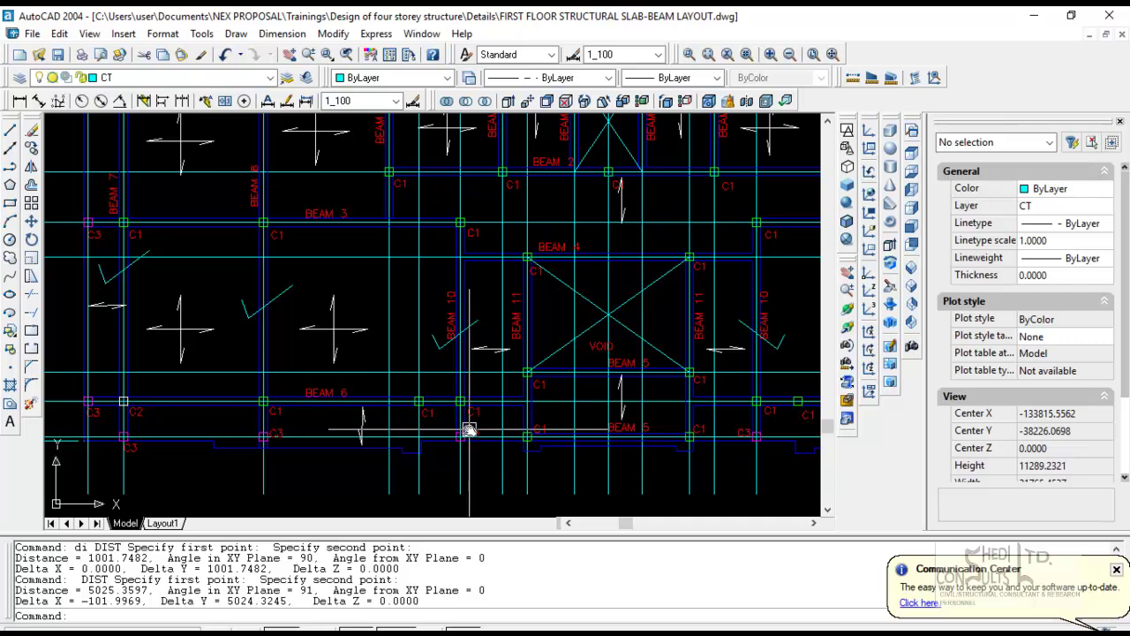
middle_drag(522, 429, 502, 416)
scroll(502, 417, down, 3)
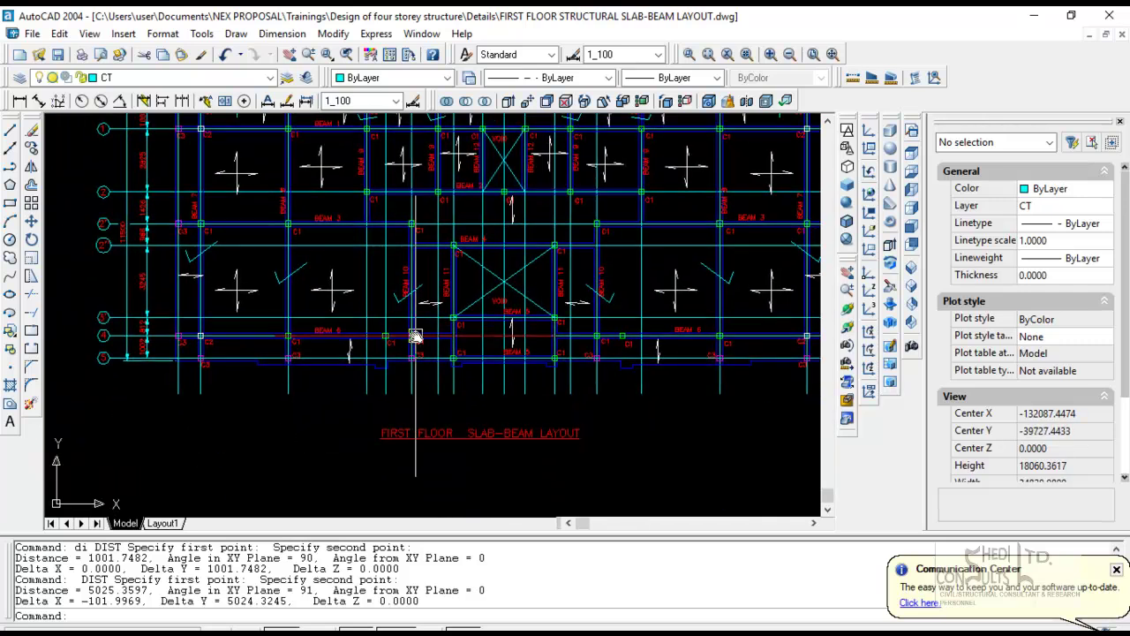
scroll(442, 388, up, 4)
middle_drag(421, 341, 457, 383)
mouse_move(498, 272)
middle_down()
mouse_move(499, 351)
mouse_move(482, 368)
mouse_move(515, 229)
mouse_move(502, 150)
middle_up()
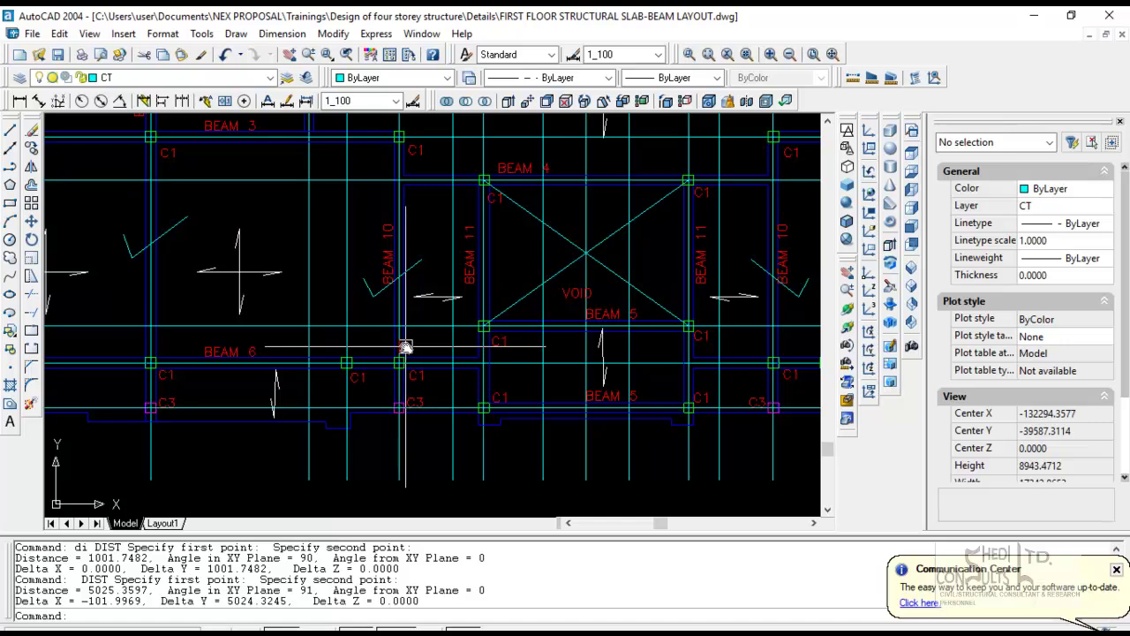
scroll(403, 338, down, 2)
middle_drag(403, 338, 424, 373)
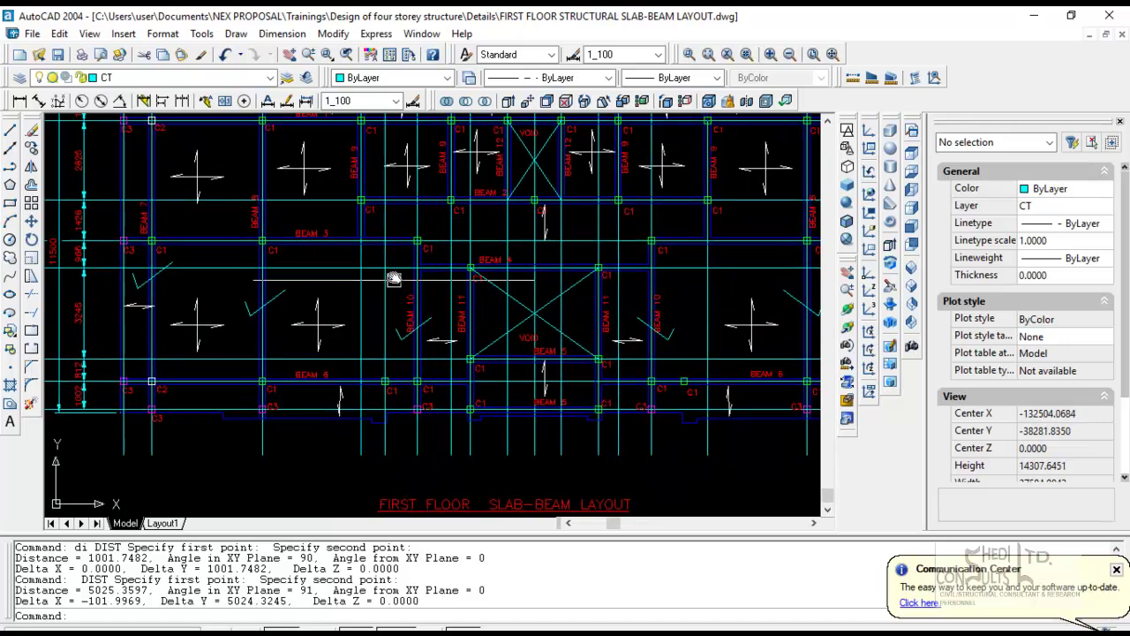
Examine the spans of Beams 1, 9, 7 and 3 and the central void beams on the first-floor layout
scroll(427, 268, up, 2)
scroll(360, 283, up, 2)
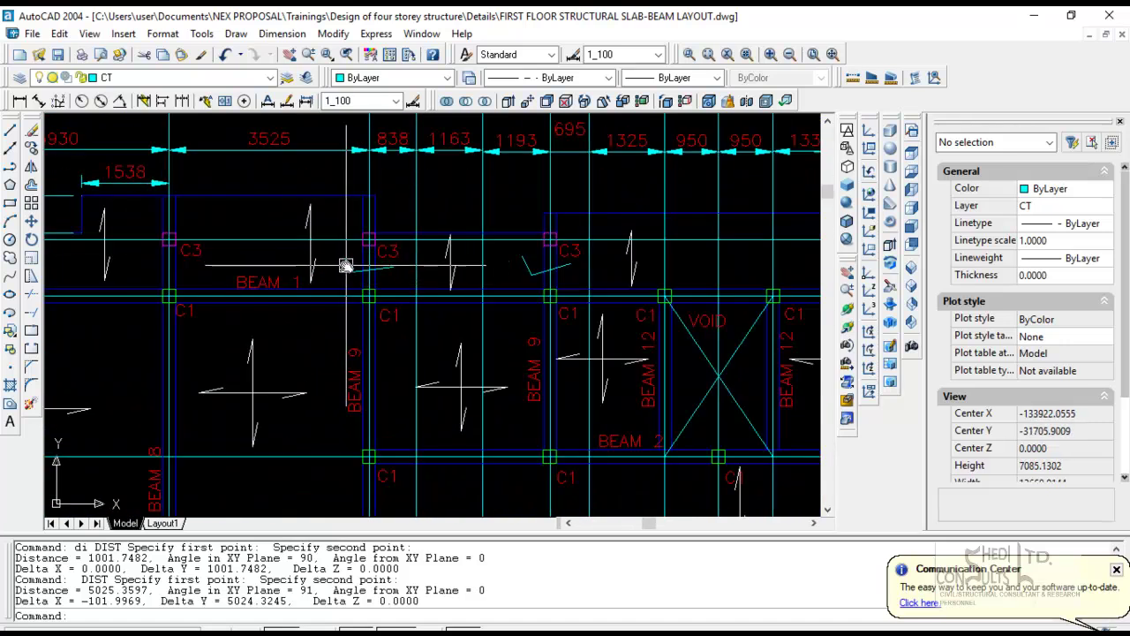
scroll(530, 296, down, 3)
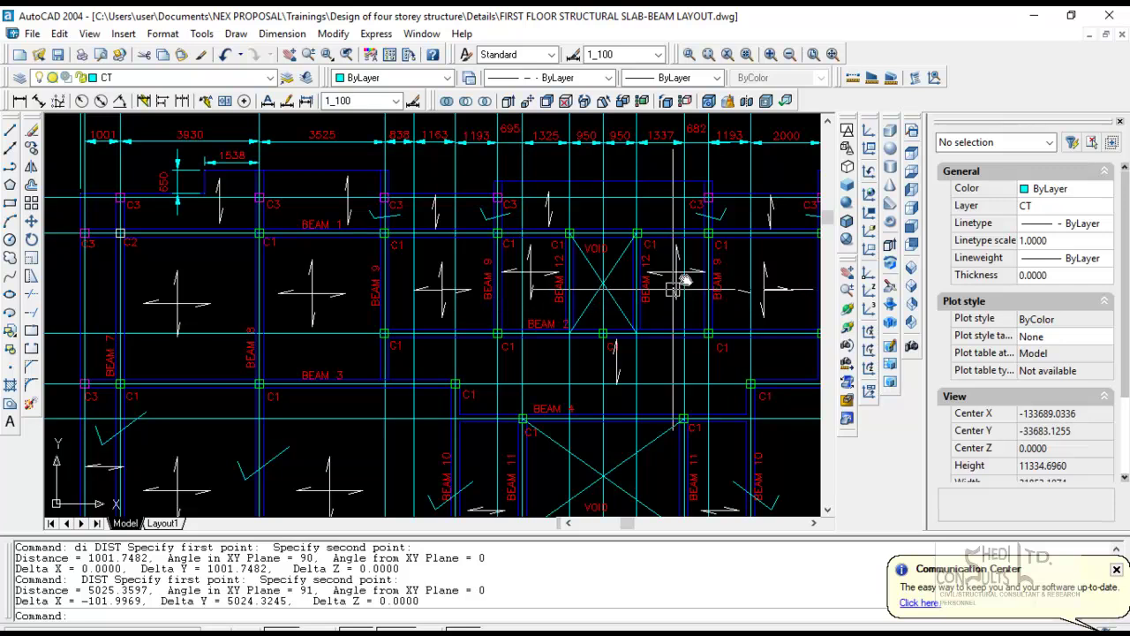
middle_drag(715, 254, 666, 220)
middle_drag(348, 346, 539, 331)
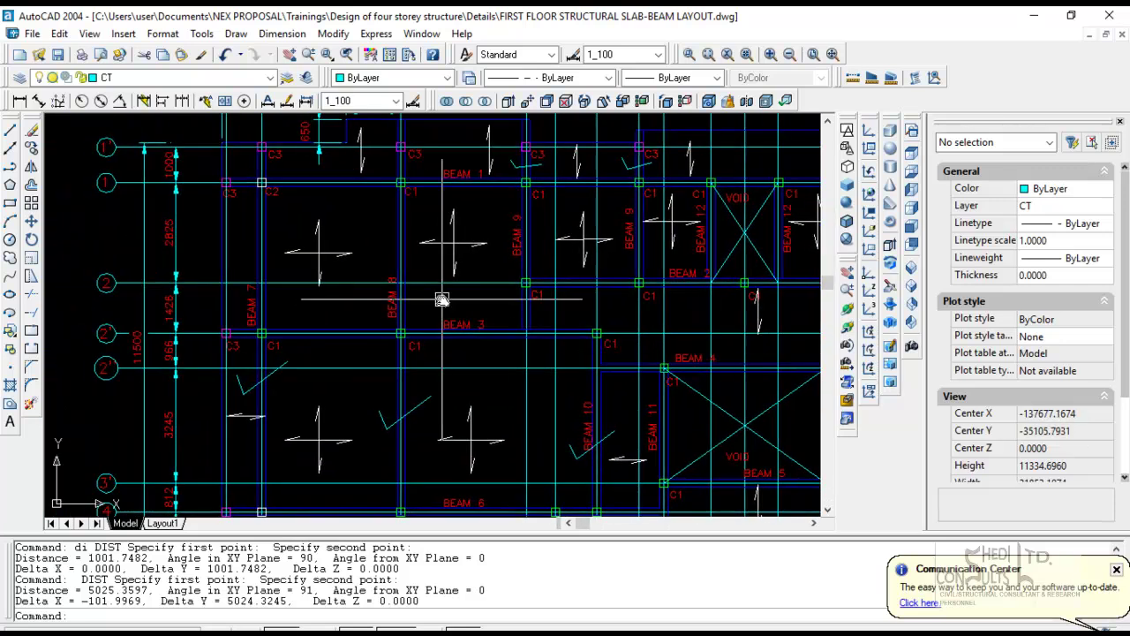
middle_drag(434, 313, 460, 293)
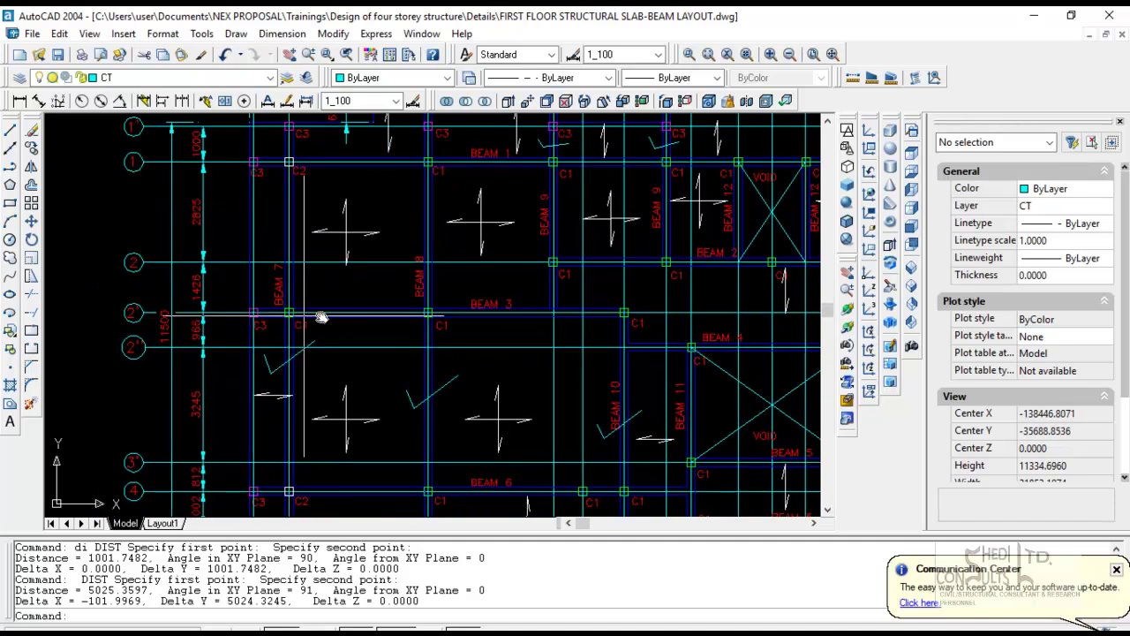
middle_drag(562, 345, 374, 275)
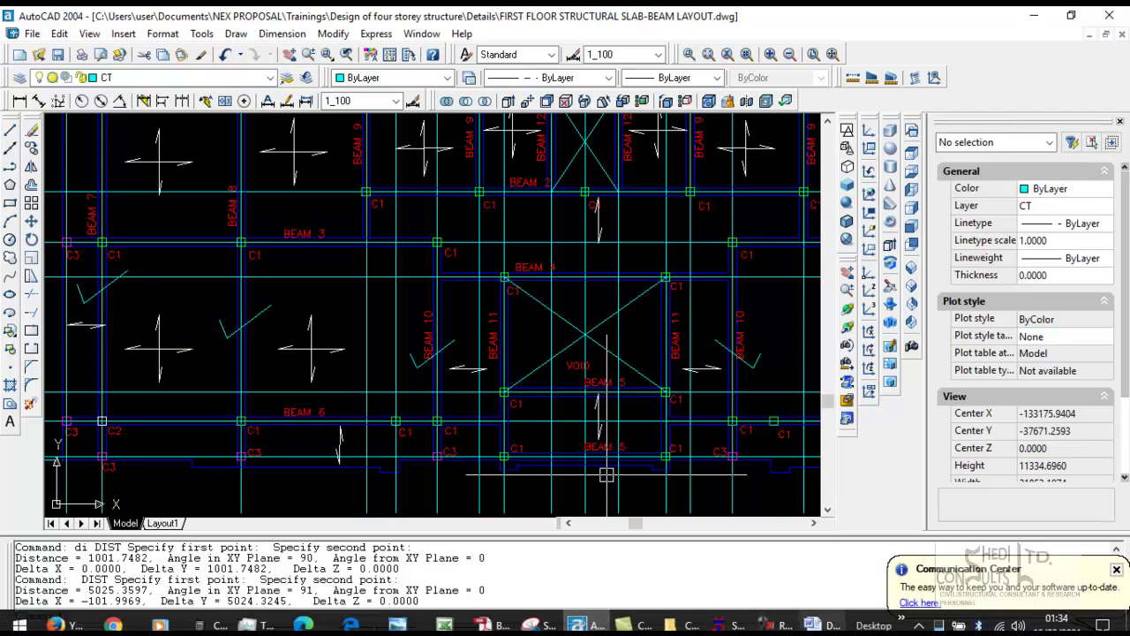
Switch to Word and add the lines "Second floor – 230x450" and "Roof floor – 230x400" below the first-floor entry
key(alt+Tab)
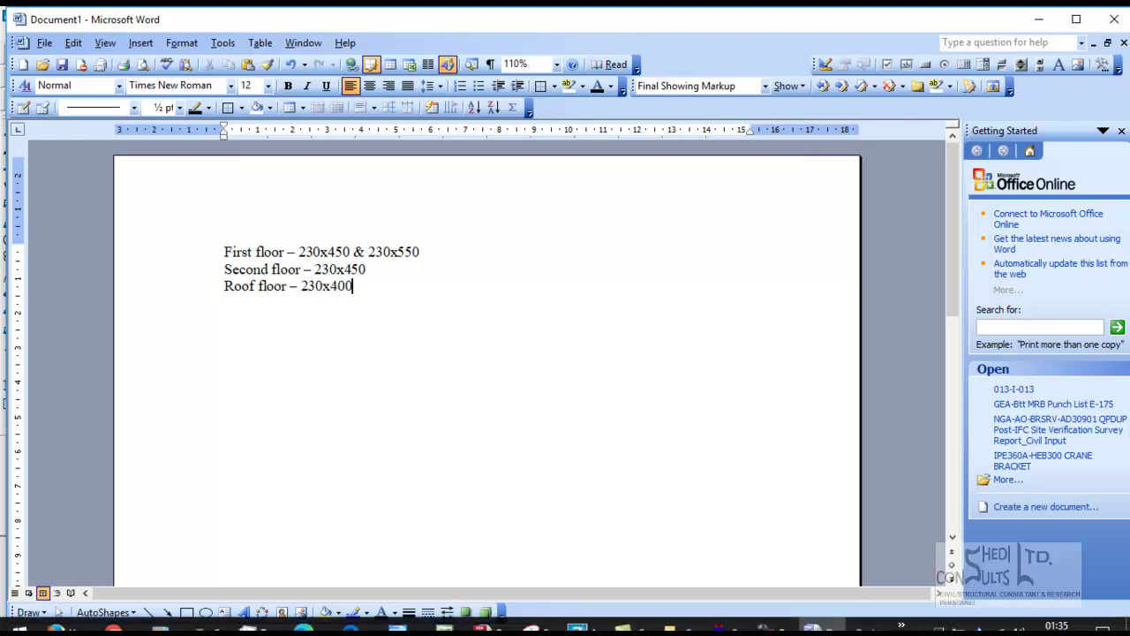
Return to AutoCAD and bring up the four storey.dwg drawing
click(582, 622)
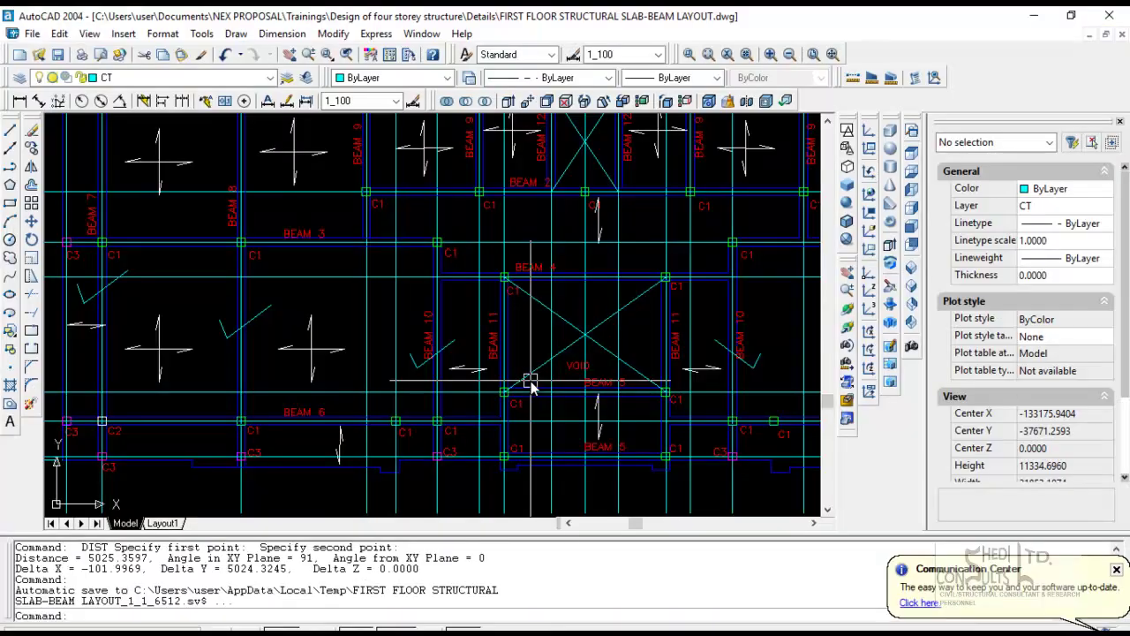
scroll(503, 256, down, 4)
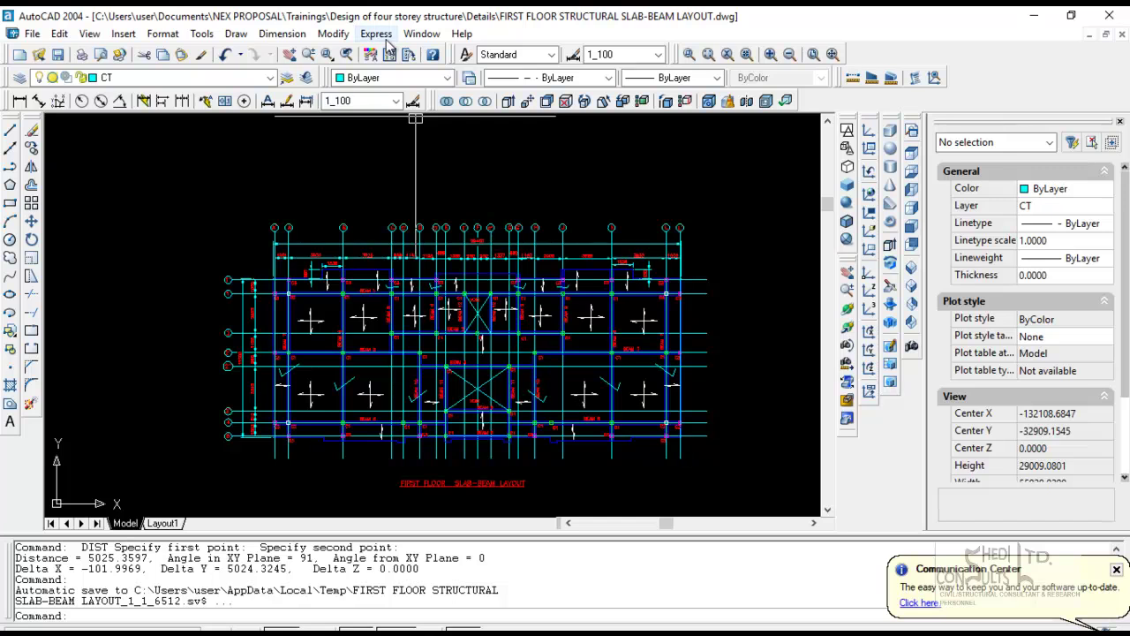
click(420, 34)
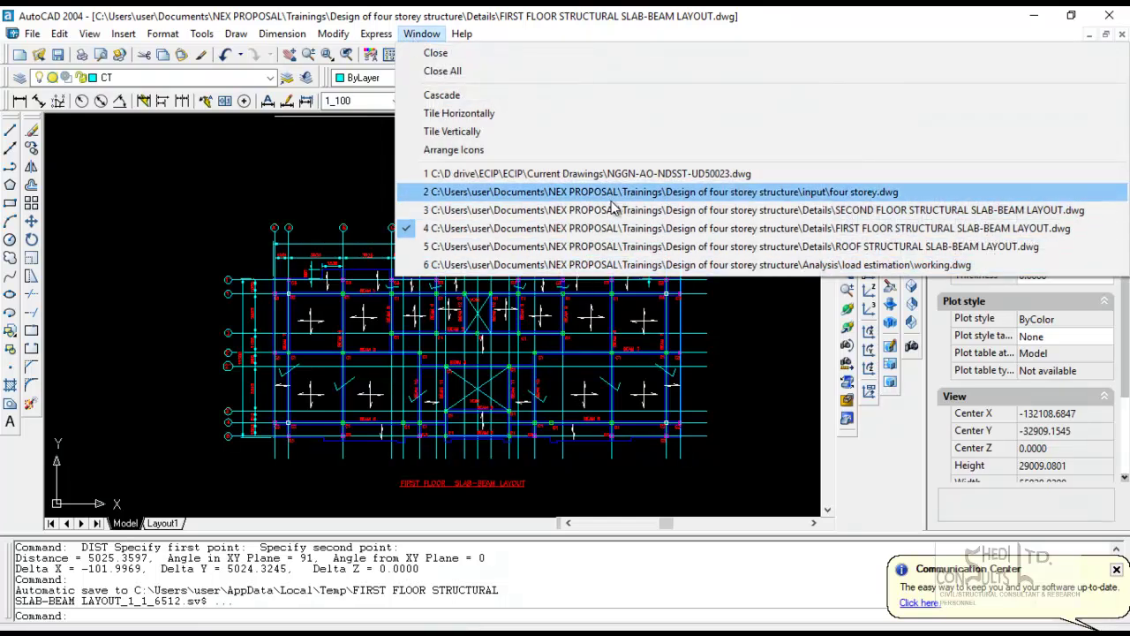
click(610, 200)
Examine the ceiling-level slab and beams beneath the roof members across the full width of the building section
scroll(568, 424, up, 5)
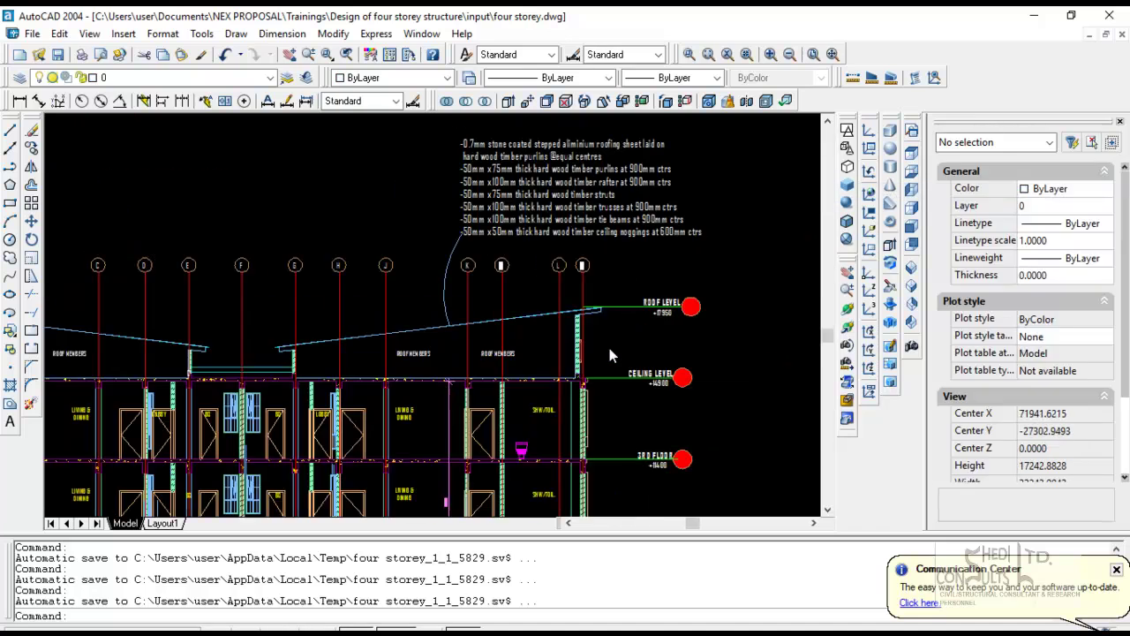
scroll(568, 423, up, 3)
middle_drag(515, 343, 666, 439)
scroll(652, 425, down, 2)
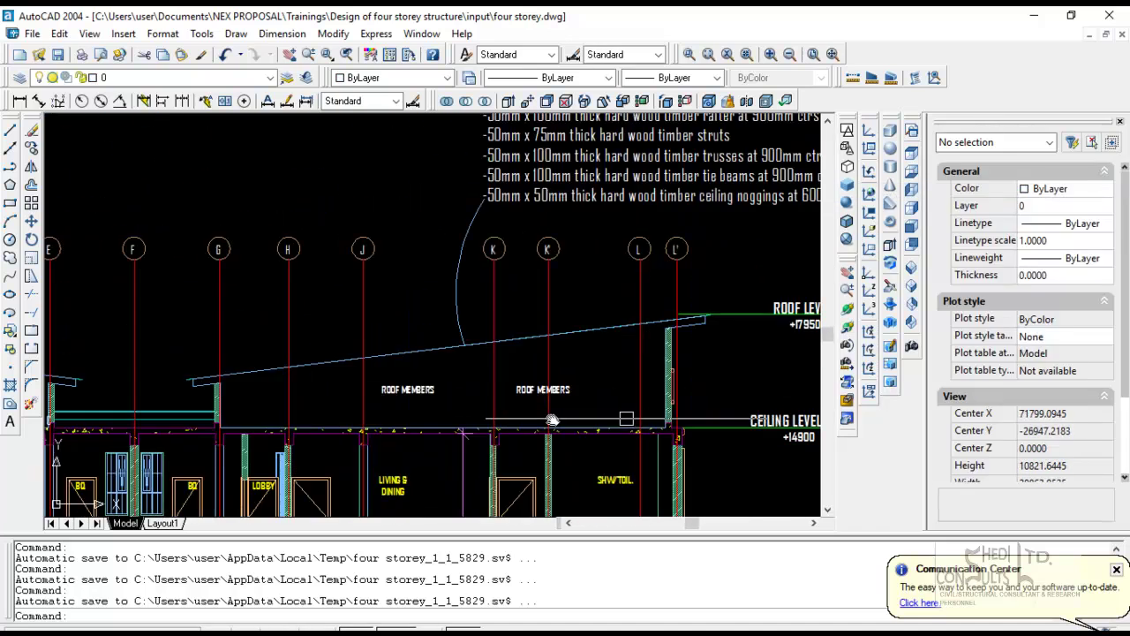
scroll(375, 460, up, 6)
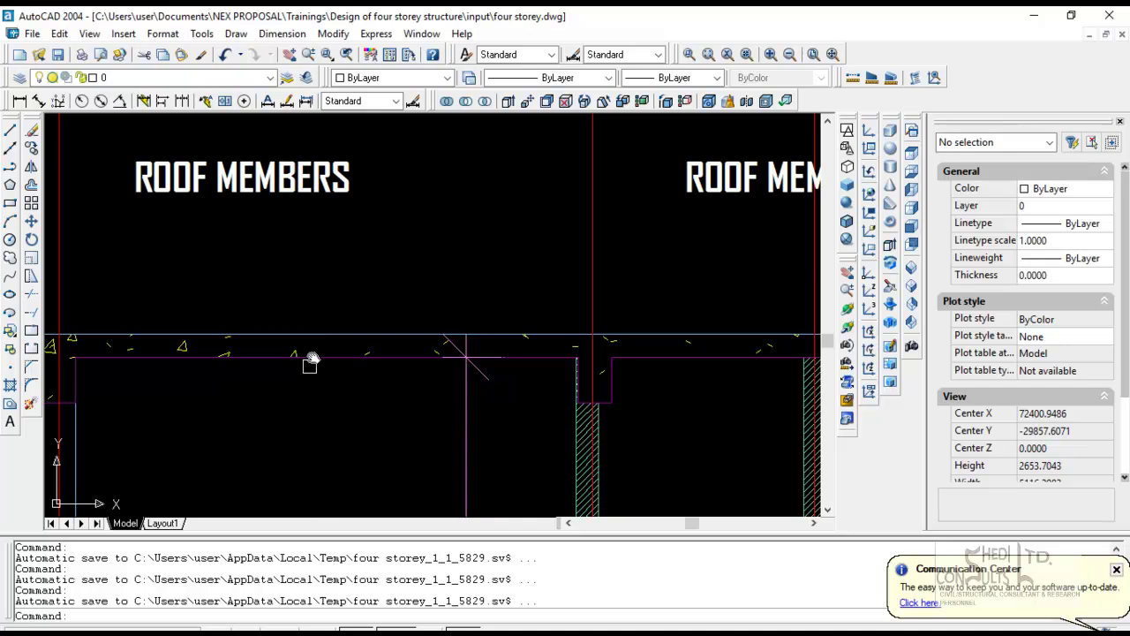
scroll(297, 383, down, 6)
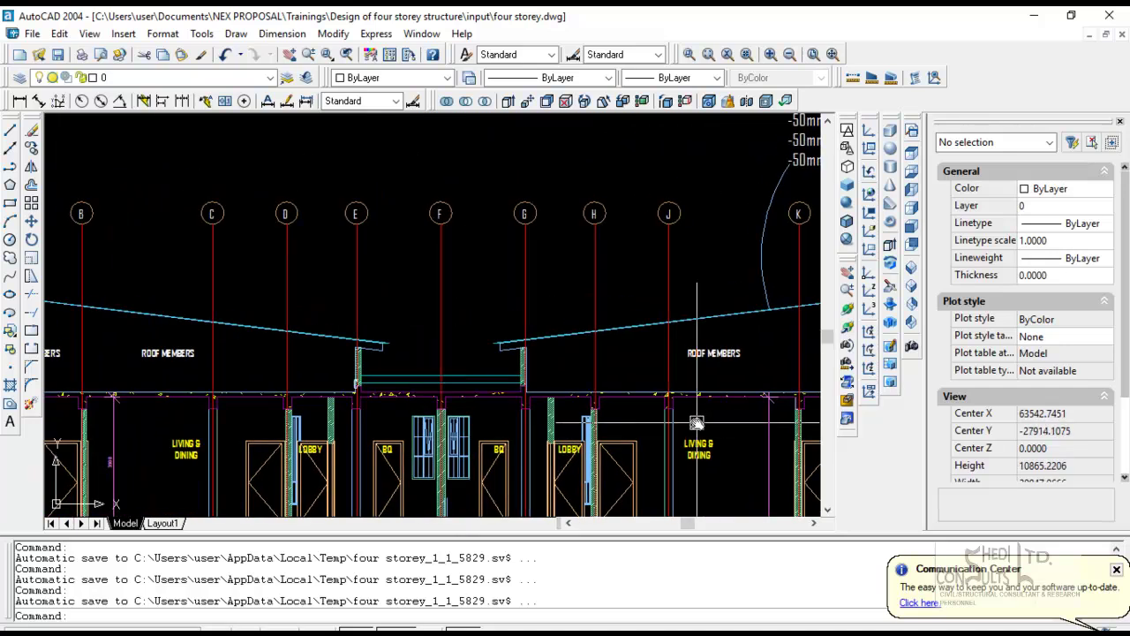
middle_drag(599, 450, 380, 287)
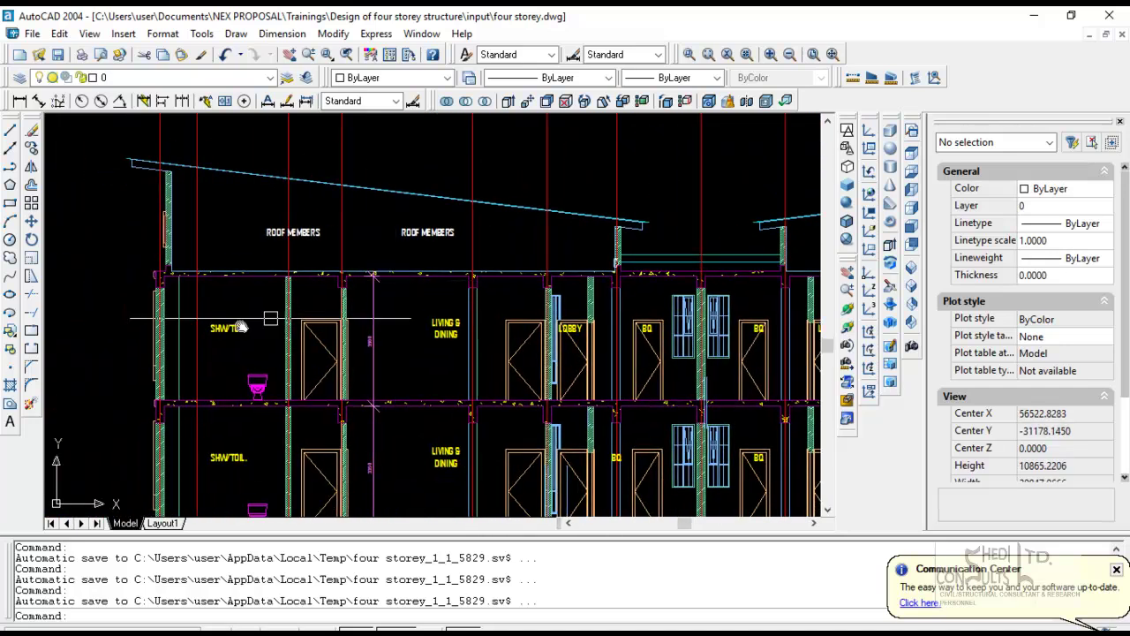
scroll(308, 278, up, 3)
scroll(309, 278, up, 2)
scroll(411, 261, down, 4)
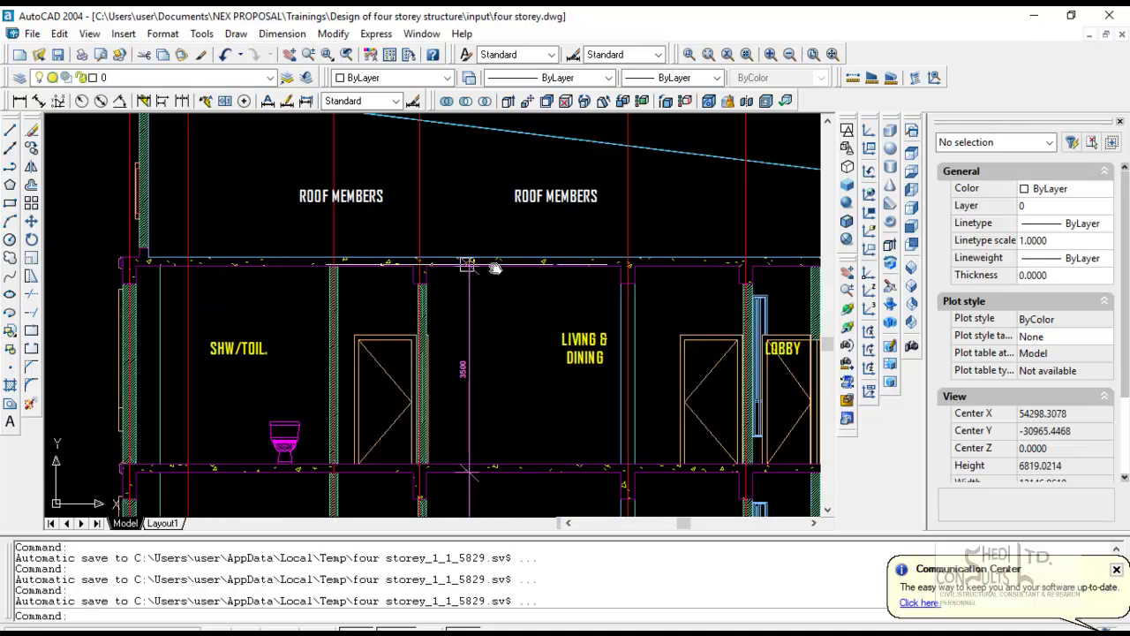
middle_drag(500, 270, 151, 310)
middle_drag(520, 344, 310, 383)
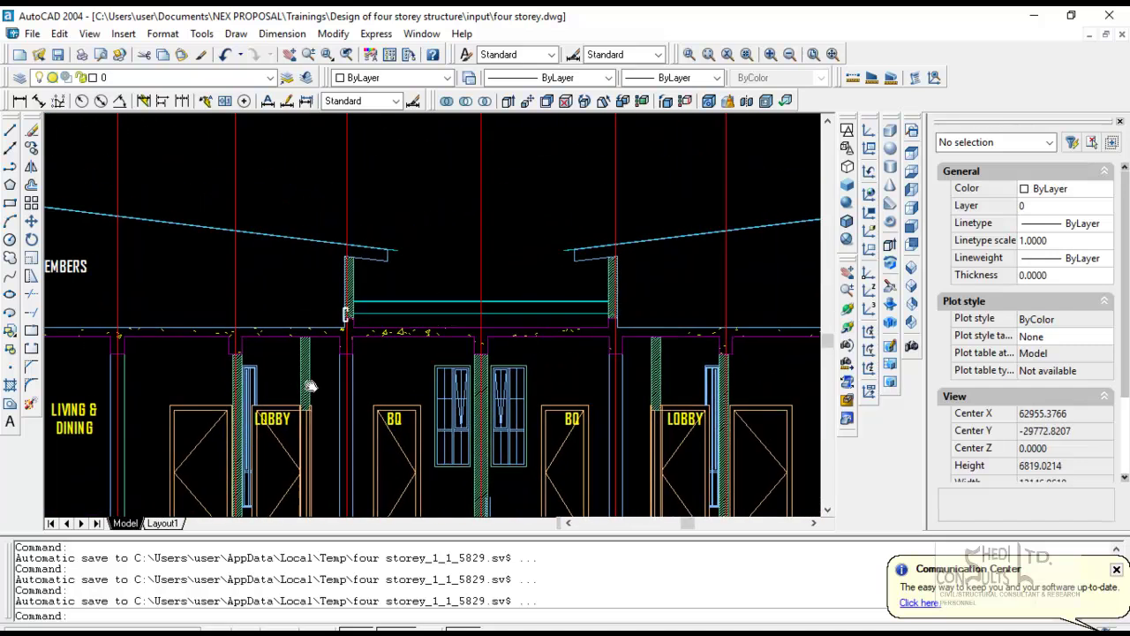
scroll(590, 347, down, 8)
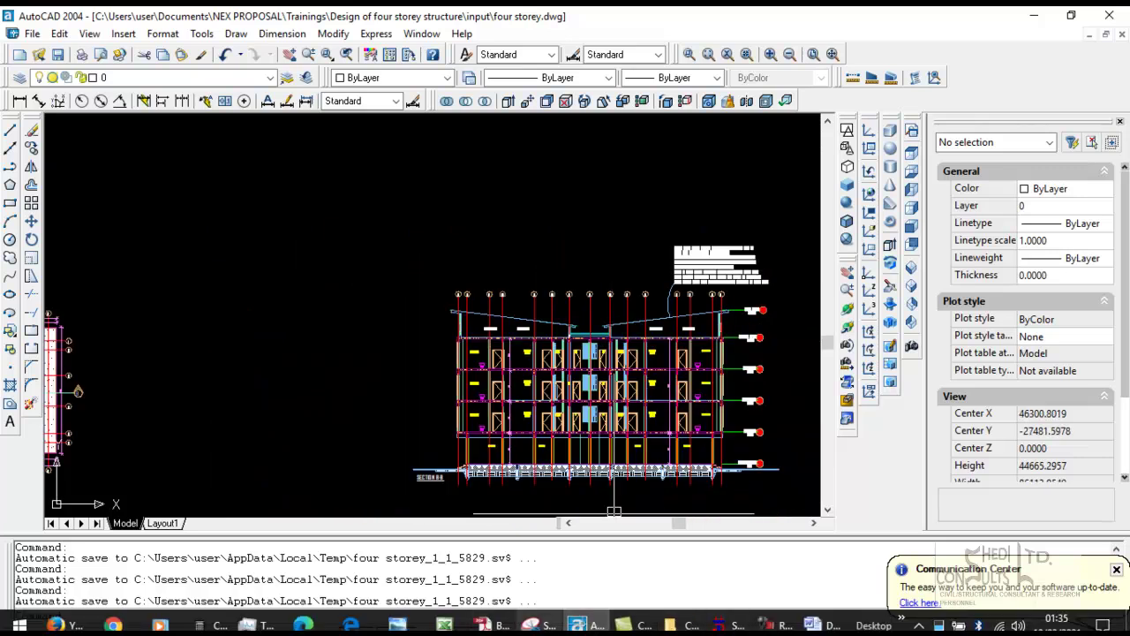
Switch to STAAD.Pro and define a rectangular concrete section with YD 0.45 m and ZD 0.23 m
click(720, 624)
middle_drag(753, 326, 717, 353)
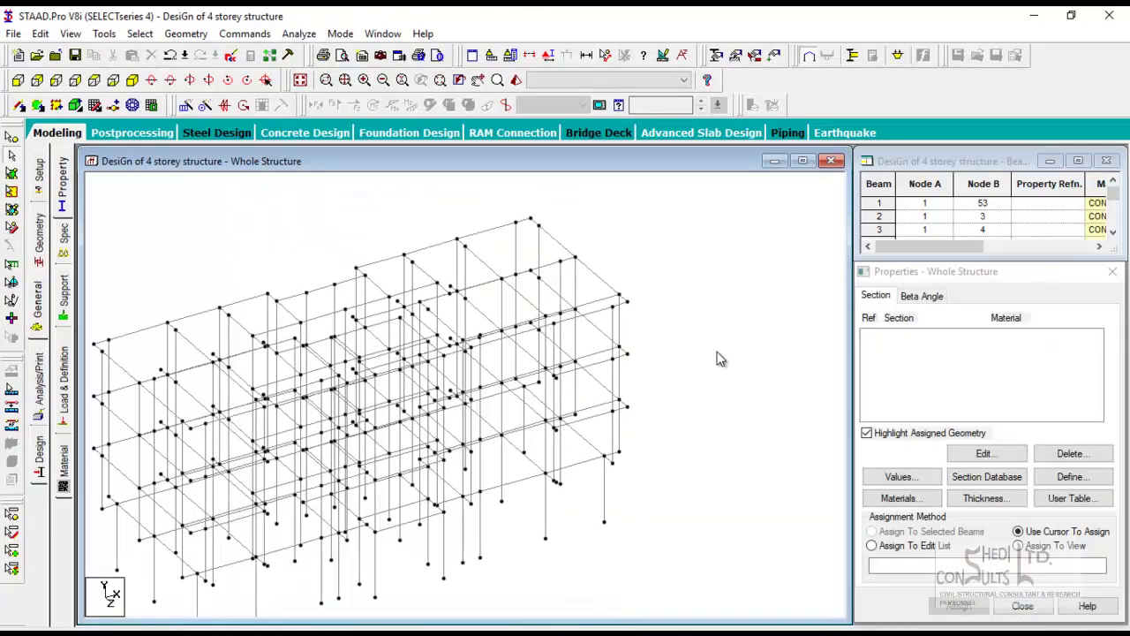
click(1070, 476)
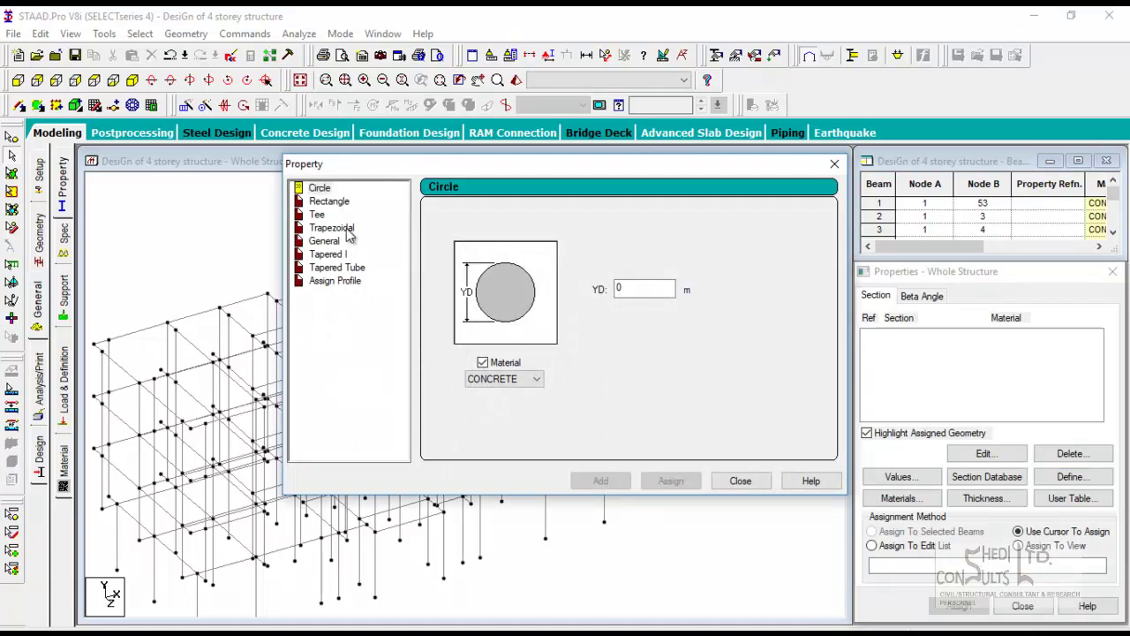
click(331, 201)
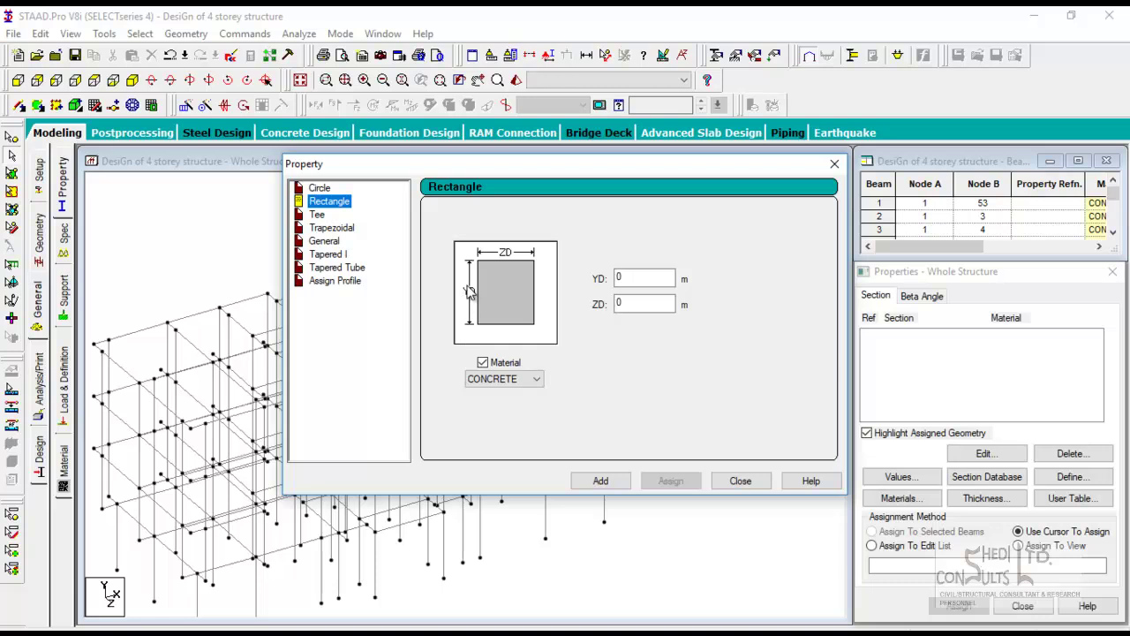
click(624, 279)
text(.23)
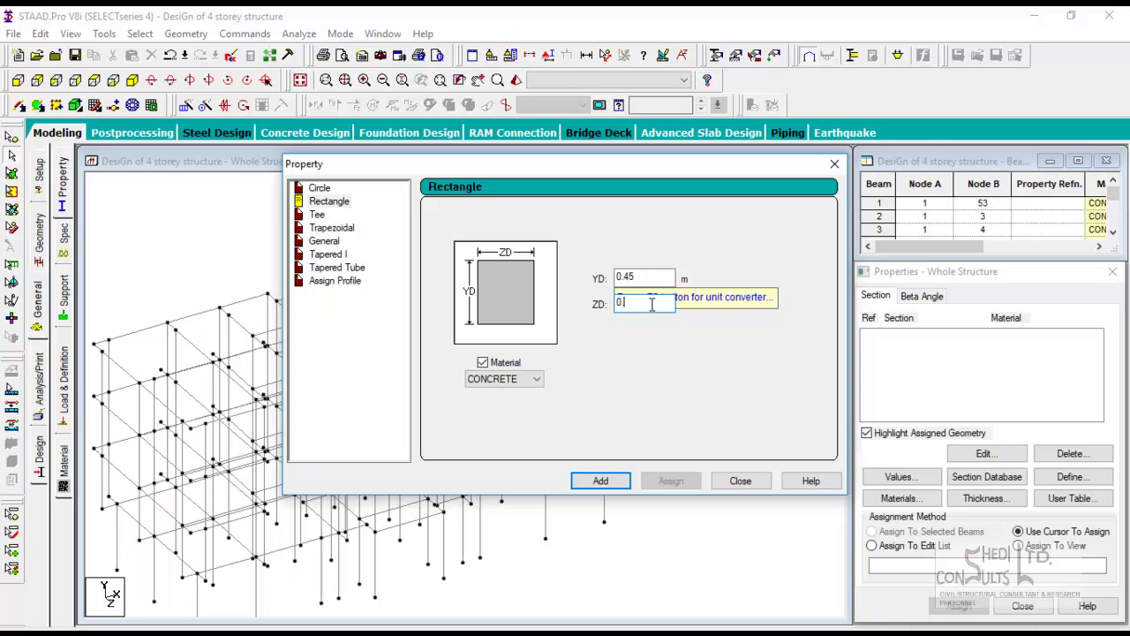
click(590, 484)
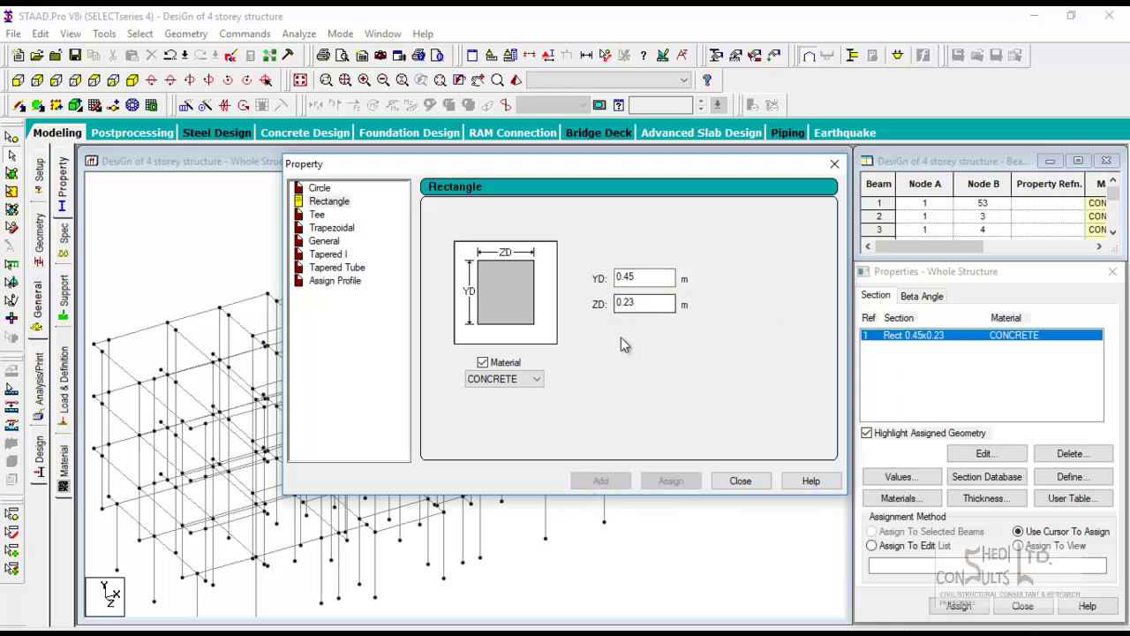
Add a second rectangular concrete section with YD 0.55 m and ZD 0.23 m
click(635, 278)
click(641, 279)
key(BackSpace)
key(BackSpace)
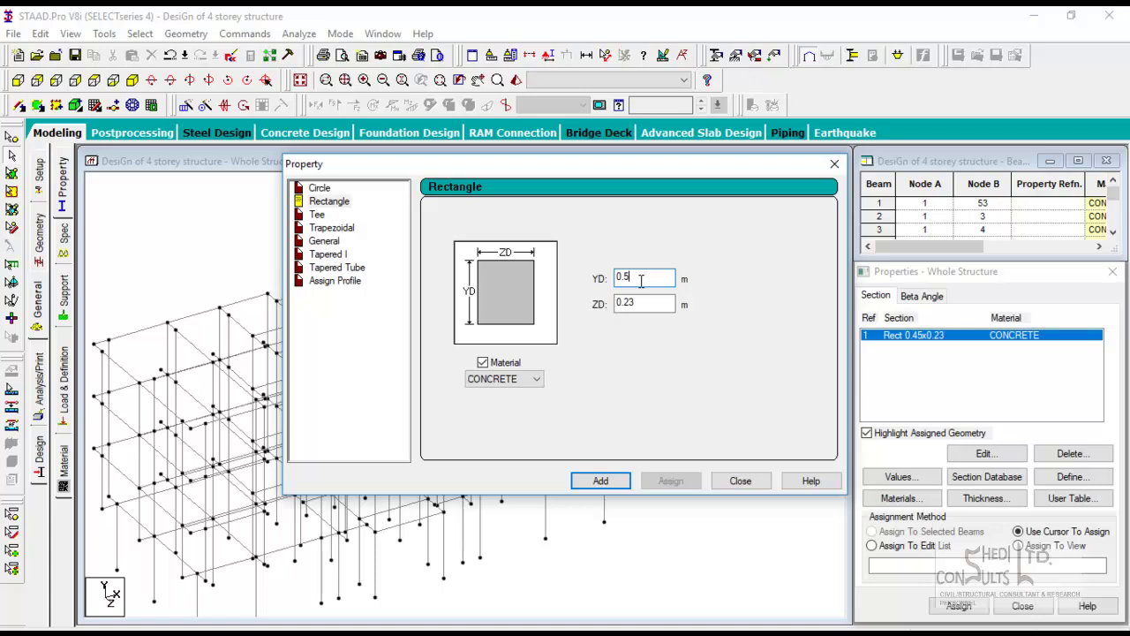
click(620, 484)
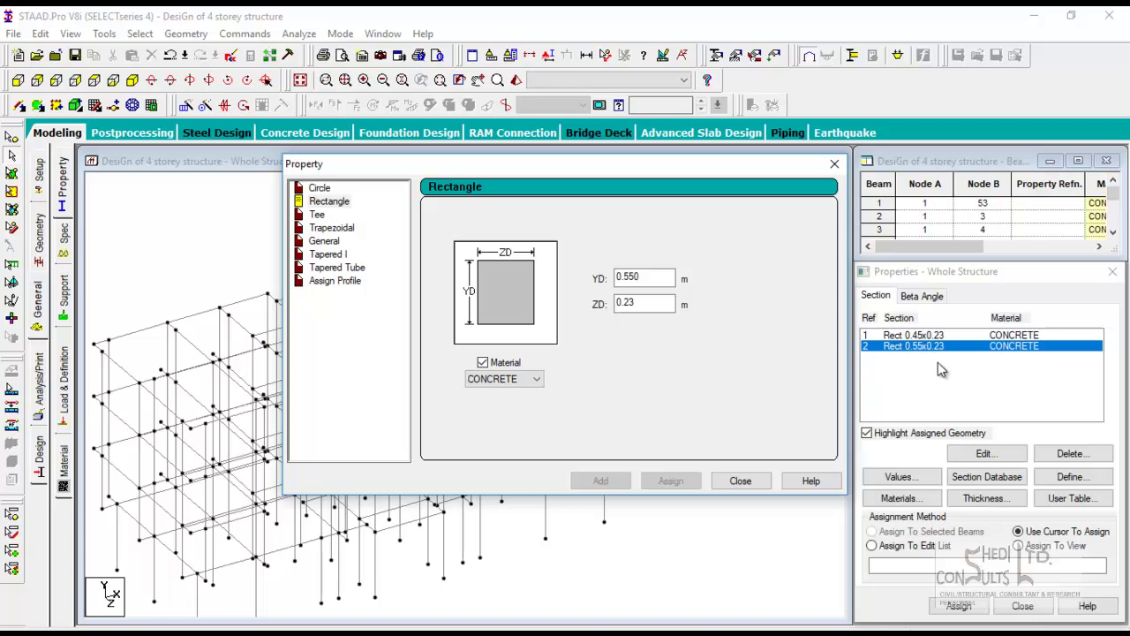
Add a third rectangular concrete section with YD 0.4 m and ZD 0.23 m
click(630, 304)
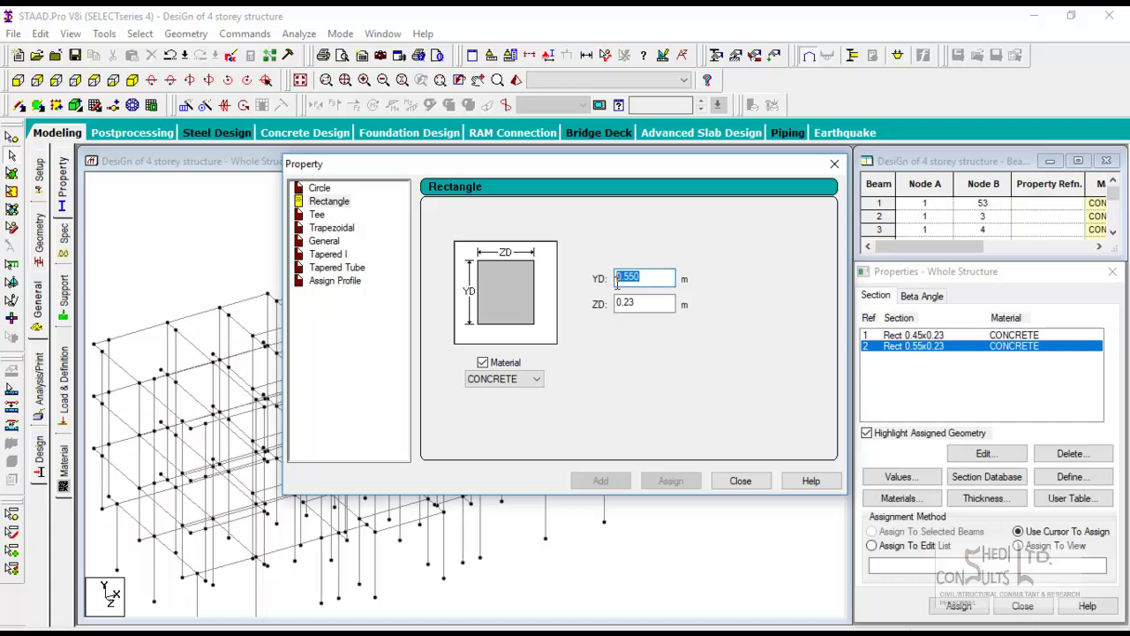
text(0.4)
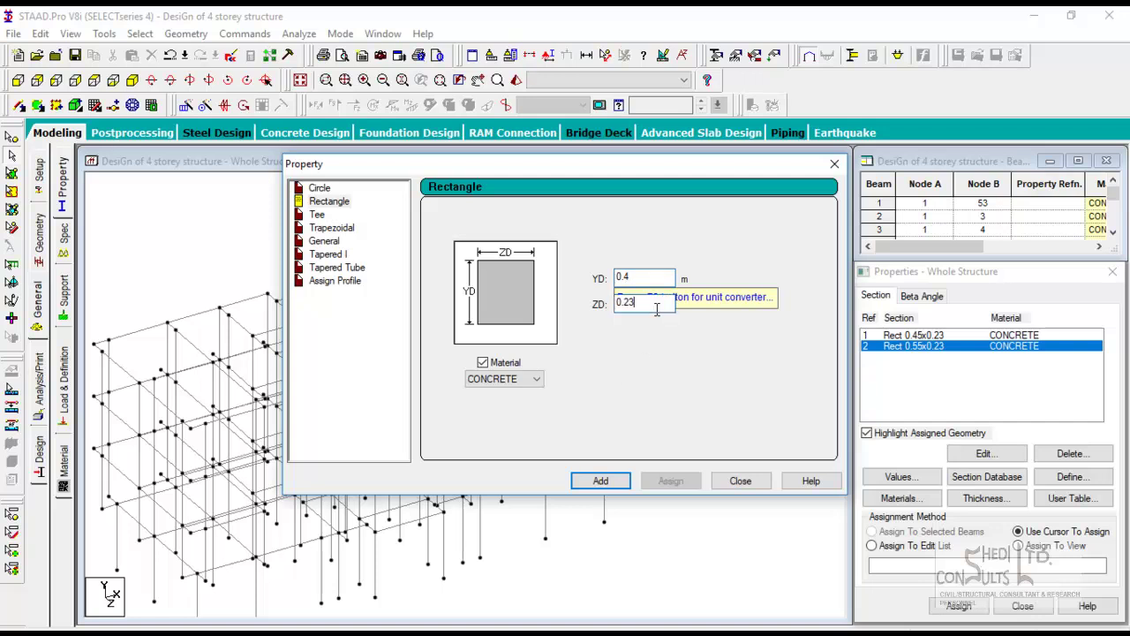
click(600, 485)
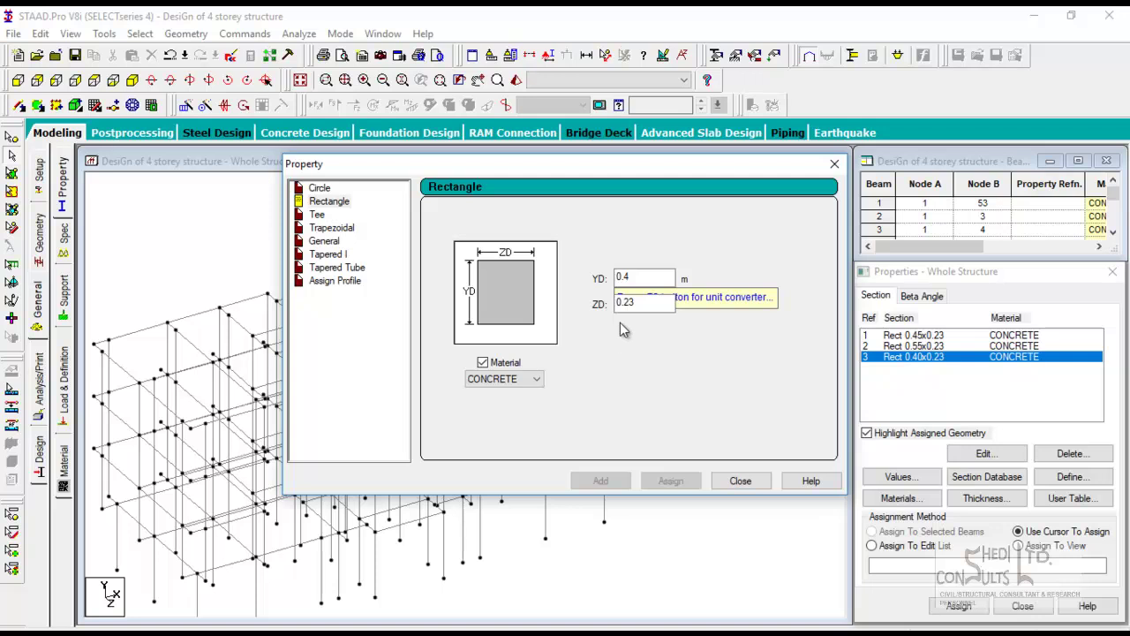
Add a square 0.23 x 0.23 m concrete section and finish defining properties
drag(656, 277, 588, 277)
text(0.23)
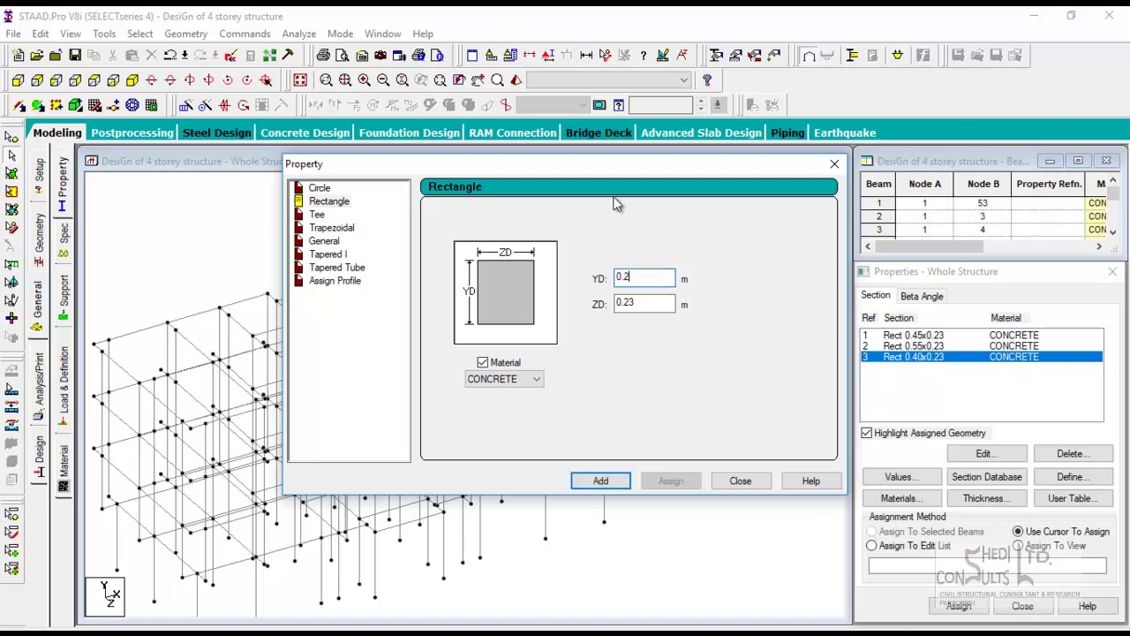
click(600, 481)
click(740, 480)
Select the lowest level of horizontal beams in front view, isolate them, and show them in plan with nothing selected
scroll(665, 481, down, 4)
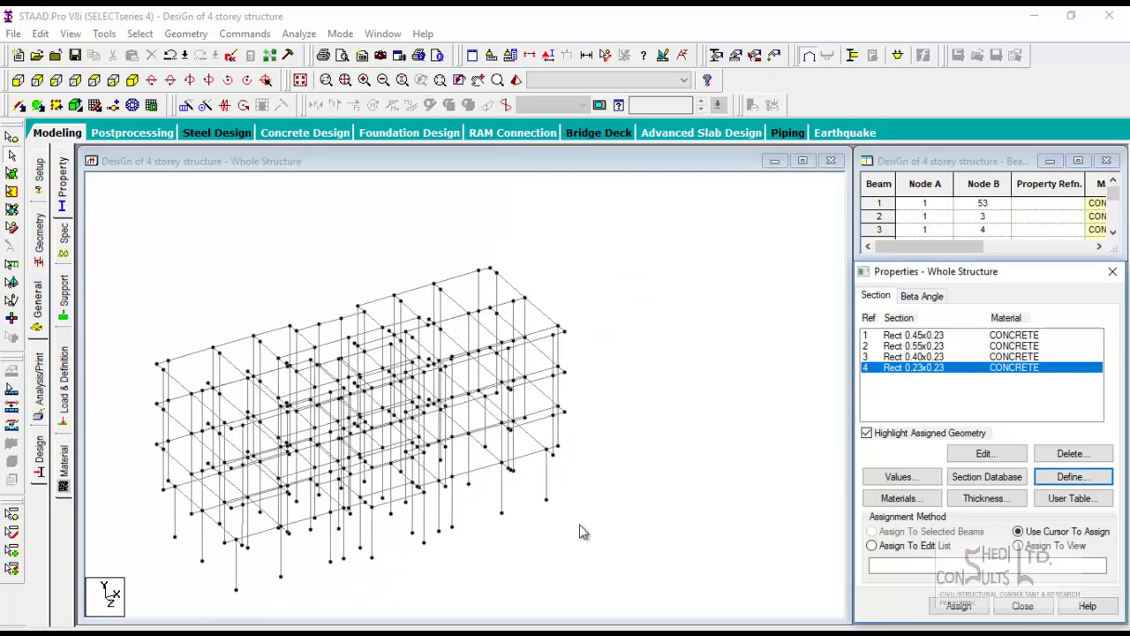
middle_drag(556, 525, 621, 413)
scroll(456, 443, up, 4)
scroll(535, 512, down, 1)
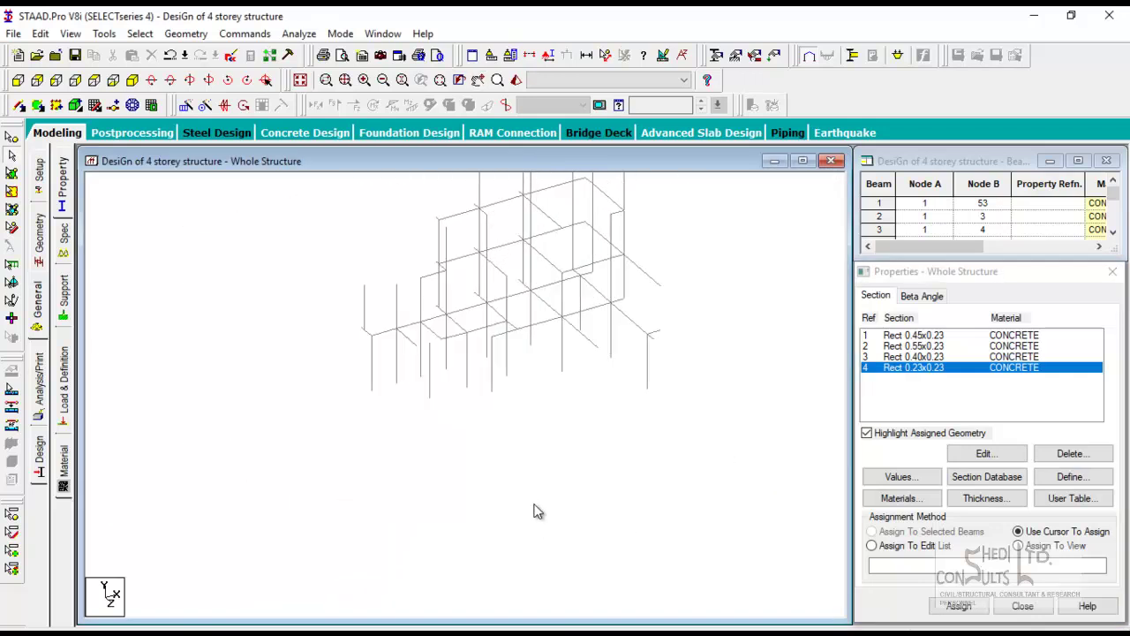
middle_drag(535, 512, 540, 404)
middle_drag(439, 441, 424, 549)
scroll(381, 416, down, 1)
scroll(381, 416, up, 1)
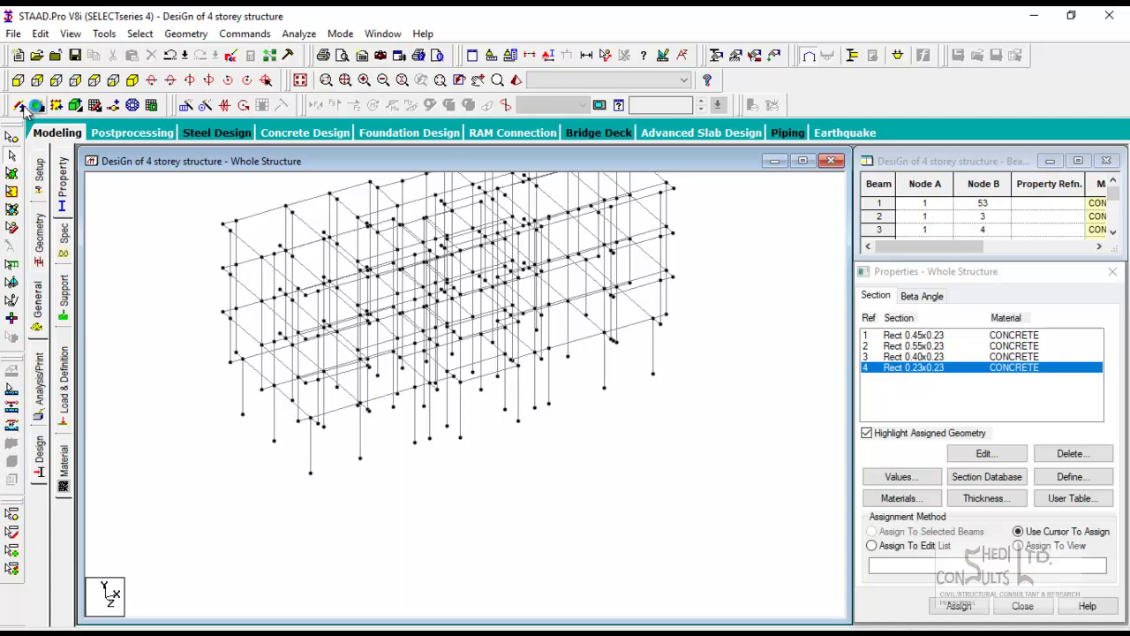
click(19, 81)
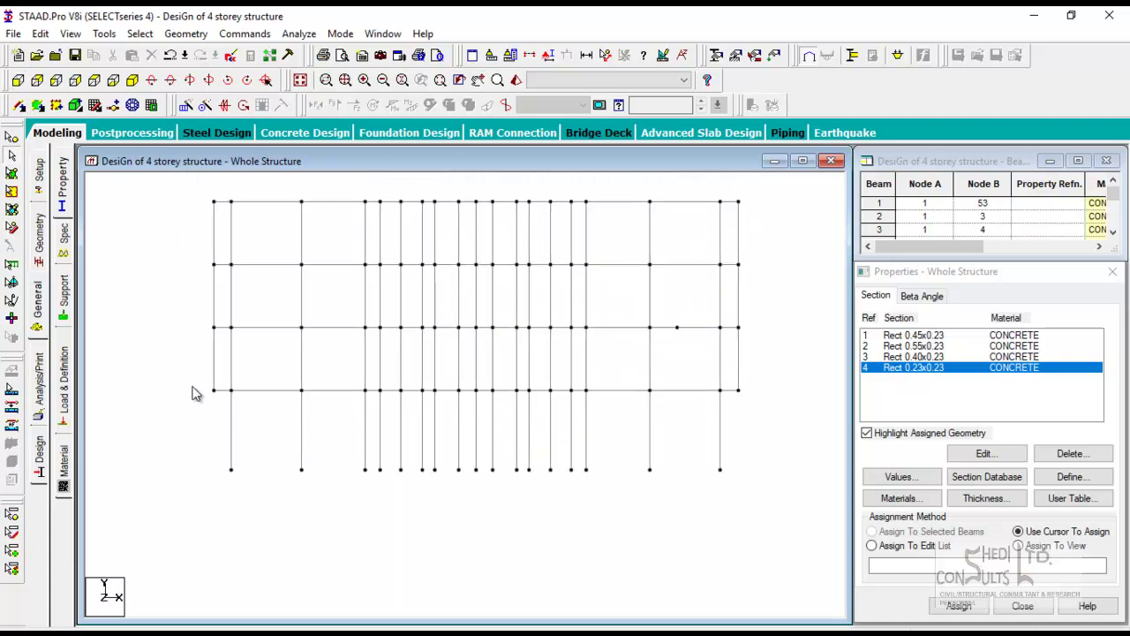
drag(193, 385, 775, 402)
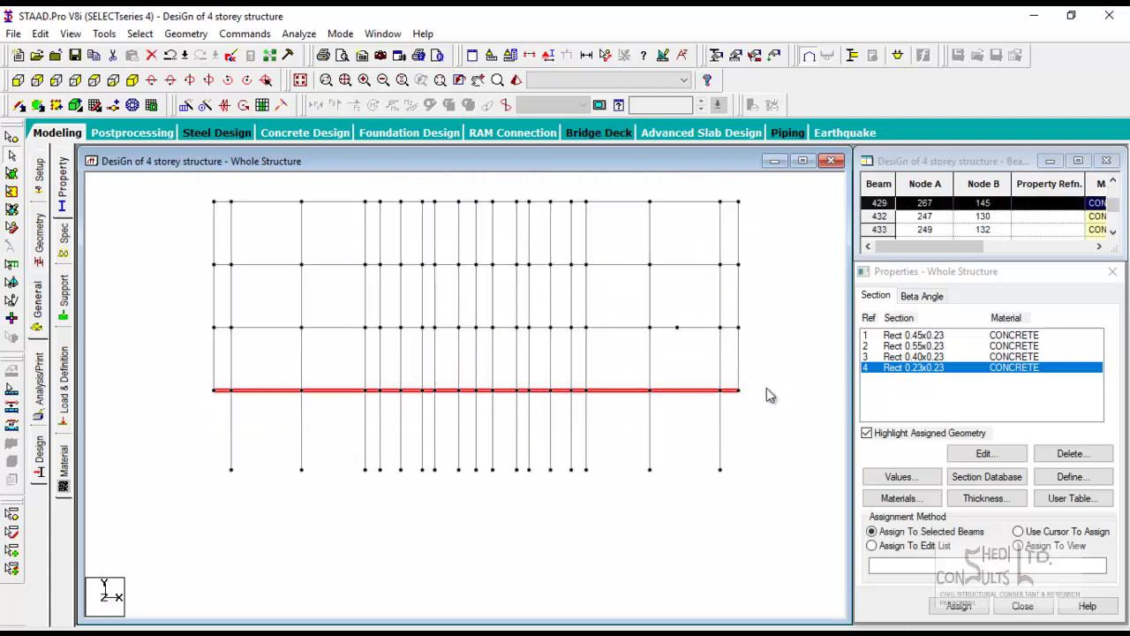
click(70, 33)
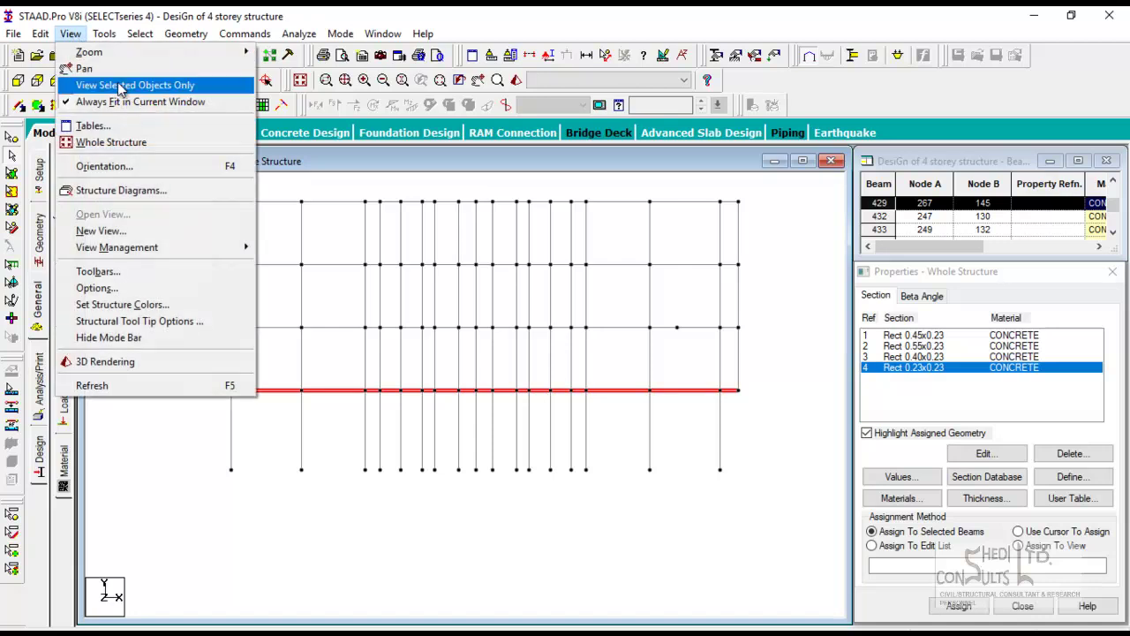
click(117, 86)
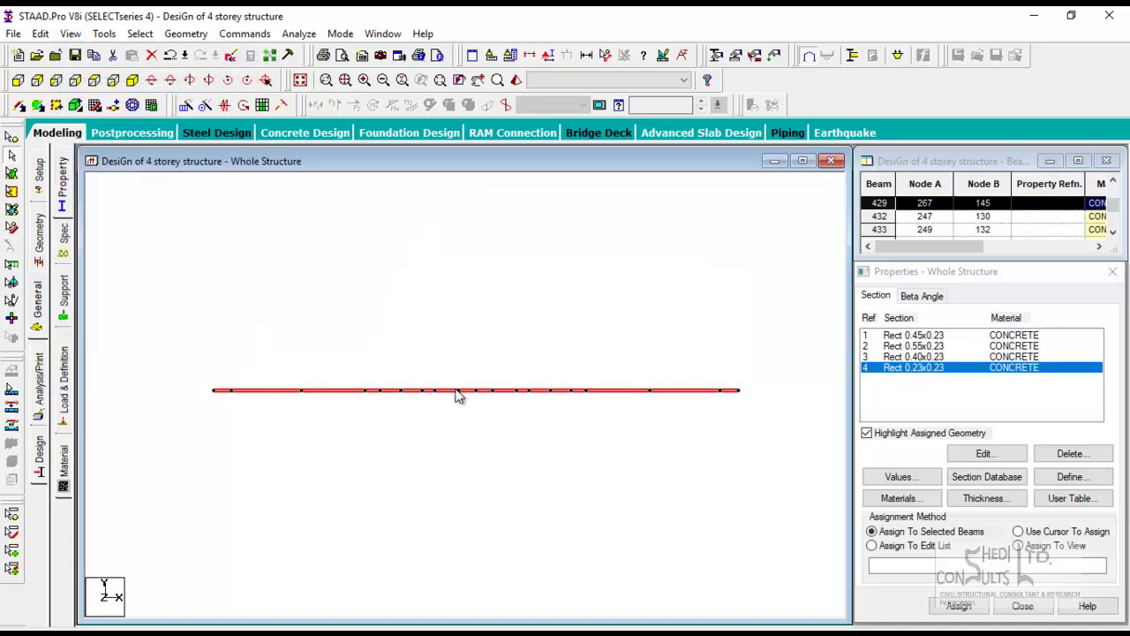
click(94, 80)
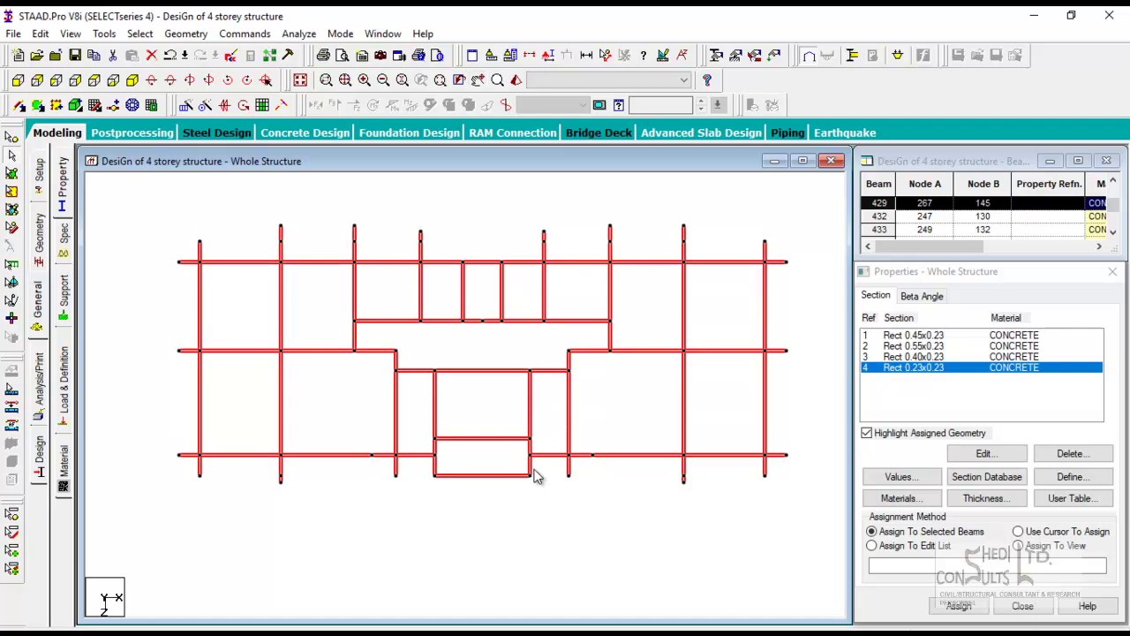
click(545, 553)
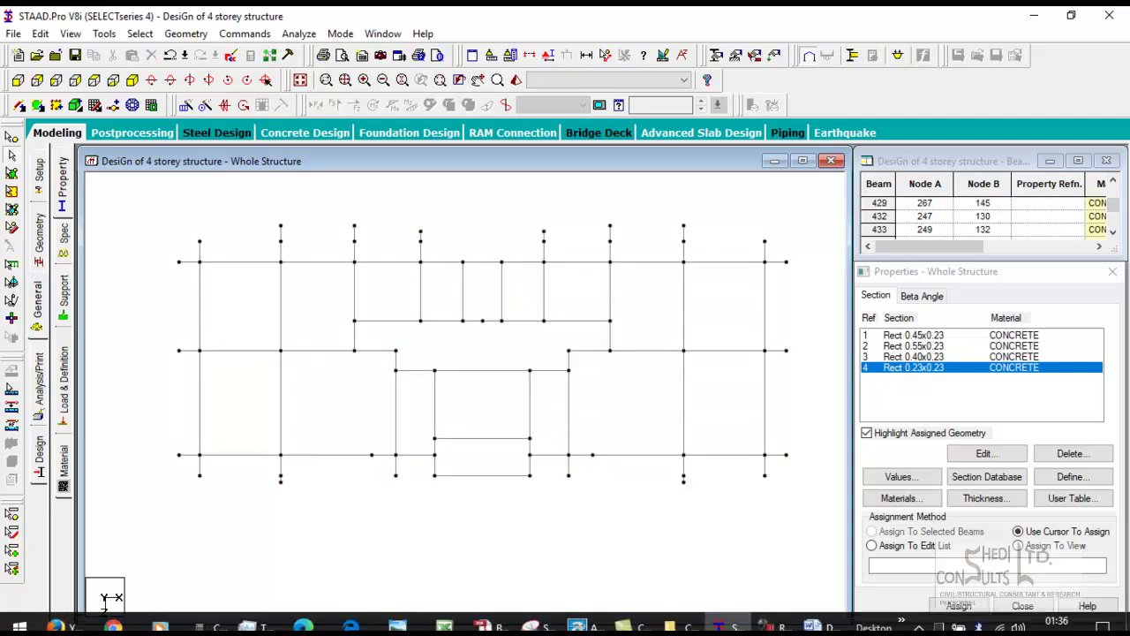
Switch to AutoCAD and examine the beam arrangement on the FIRST FLOOR STRUCTURAL SLAB-BEAM LAYOUT drawing
click(590, 624)
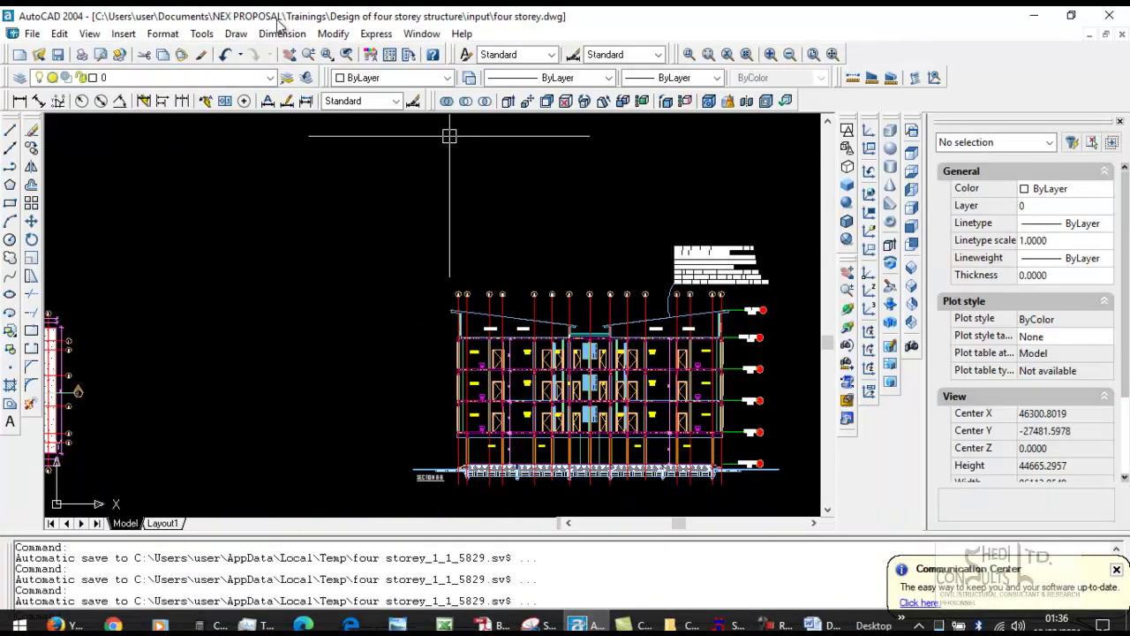
click(421, 34)
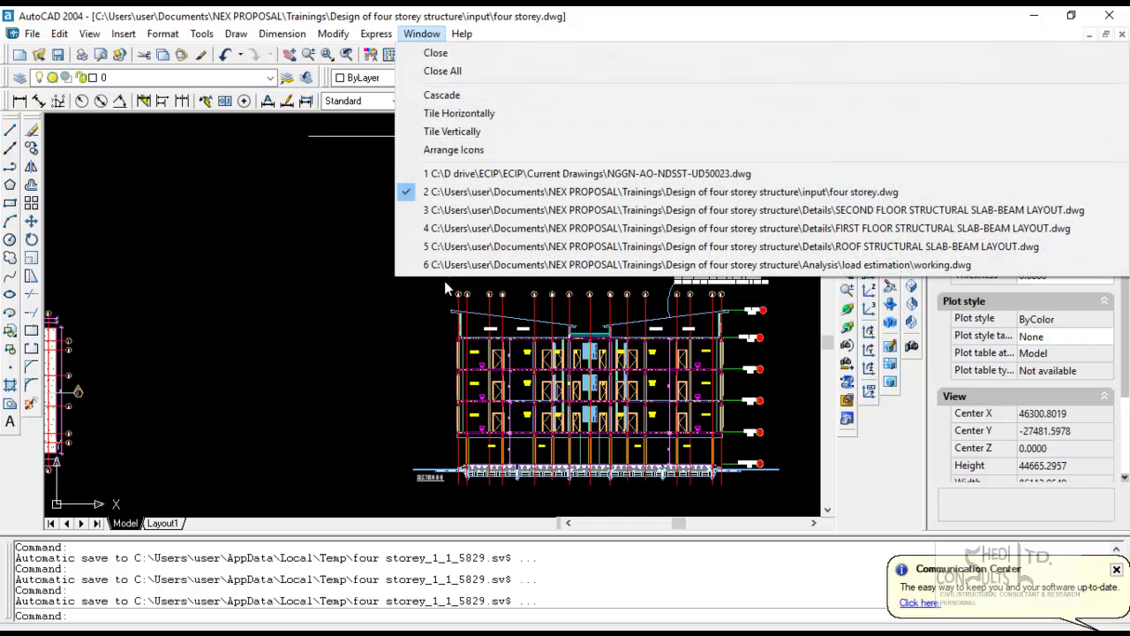
click(508, 227)
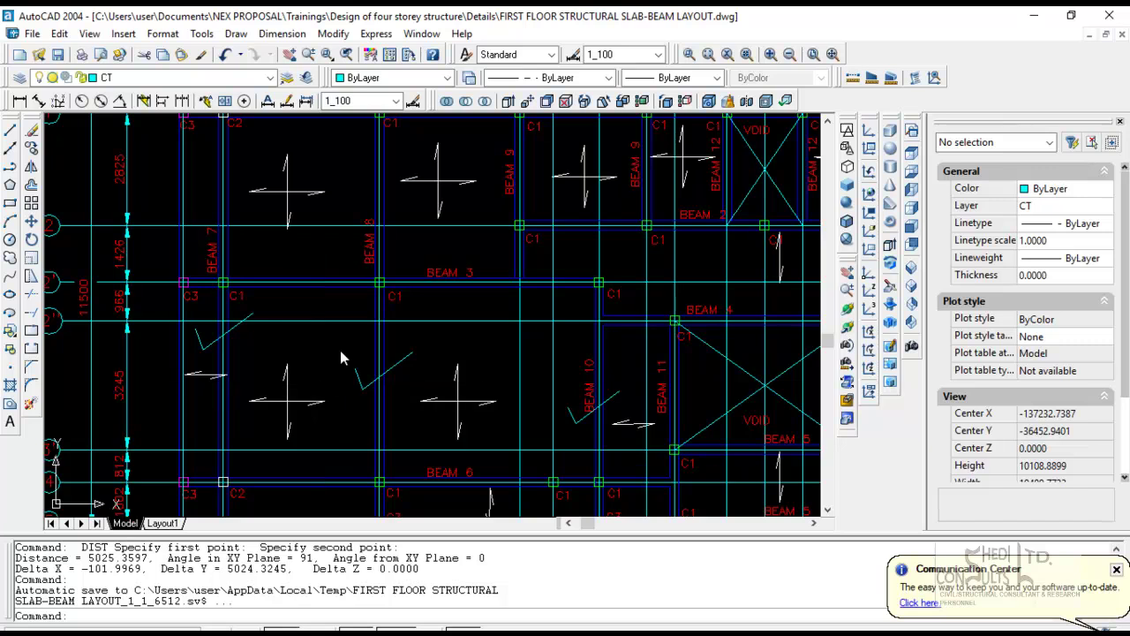
scroll(362, 265, down, 2)
scroll(346, 269, up, 1)
middle_drag(410, 297, 405, 320)
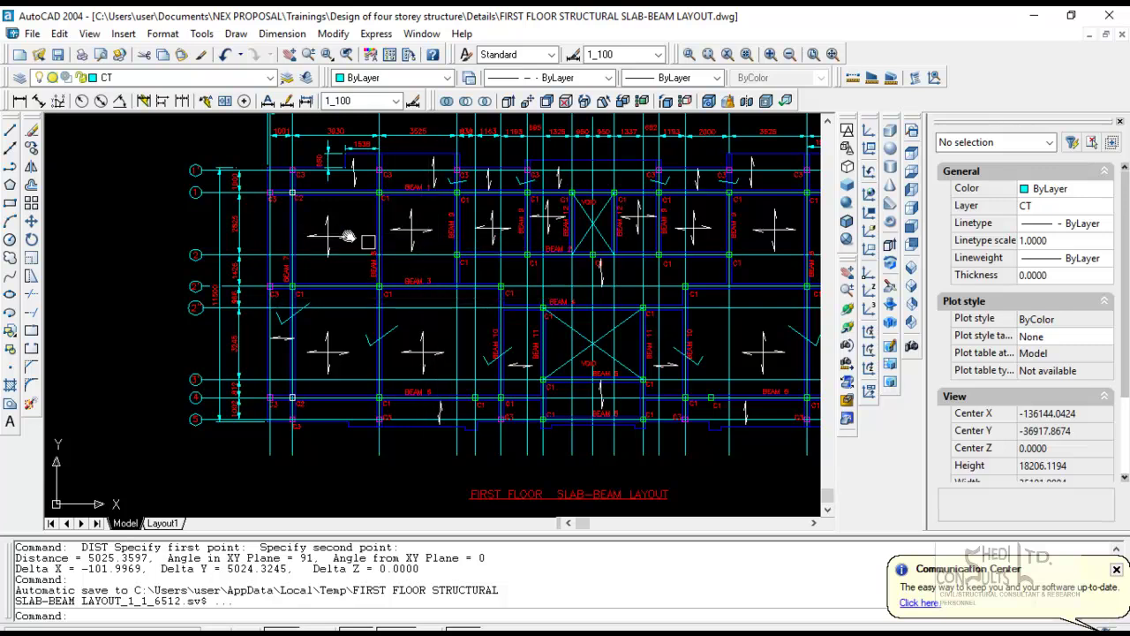
mouse_move(787, 207)
middle_down()
mouse_move(712, 212)
mouse_move(636, 195)
middle_up()
middle_drag(497, 213, 601, 209)
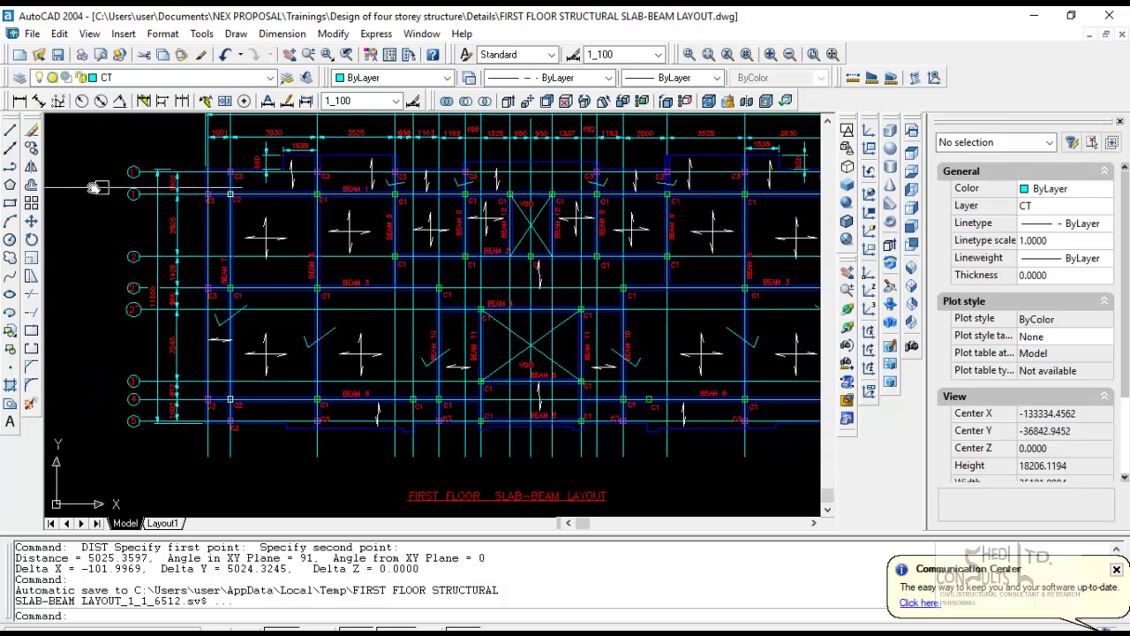
scroll(129, 203, up, 3)
scroll(129, 204, down, 3)
Switch to STAAD.Pro and assign the Rect 0.45x0.23 section to every beam in the uppermost full-length longitudinal row of the plan
click(729, 625)
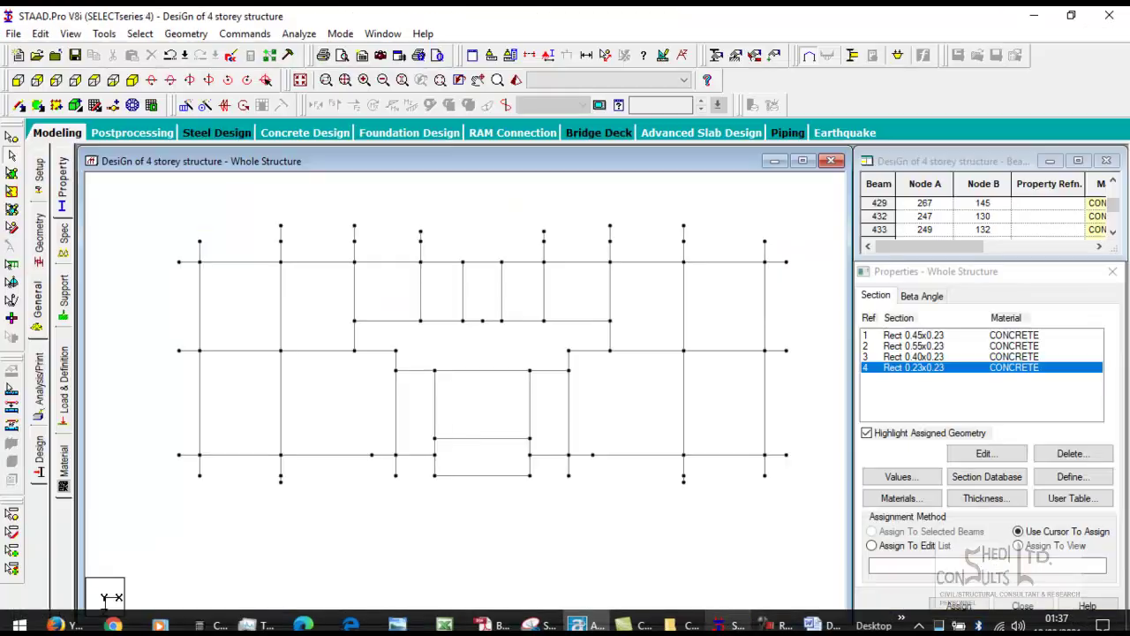
click(186, 262)
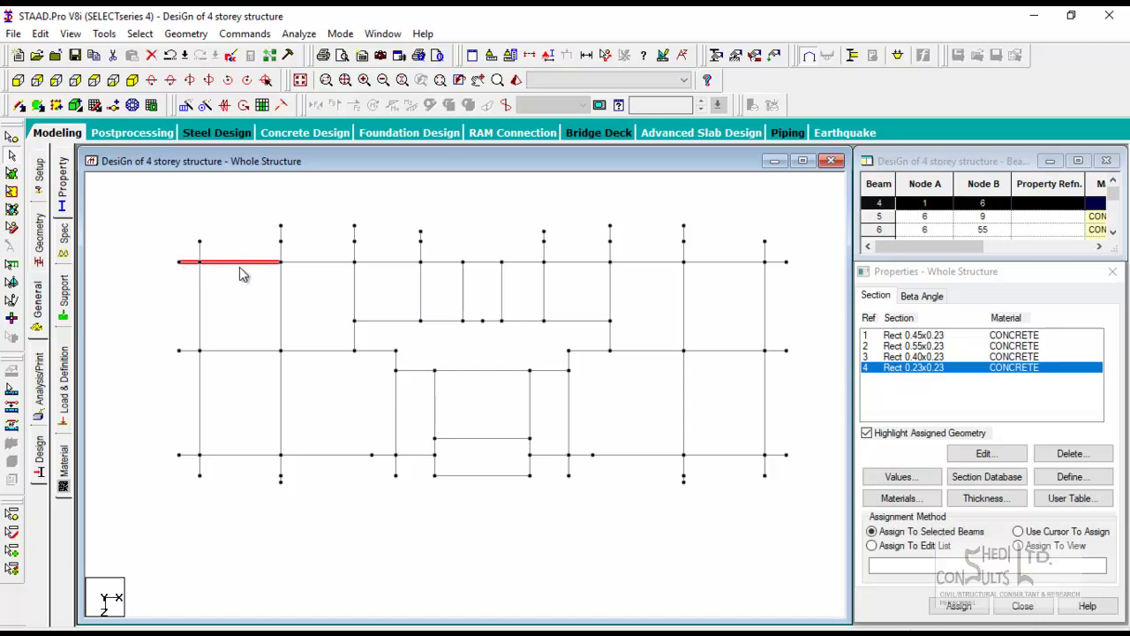
click(939, 335)
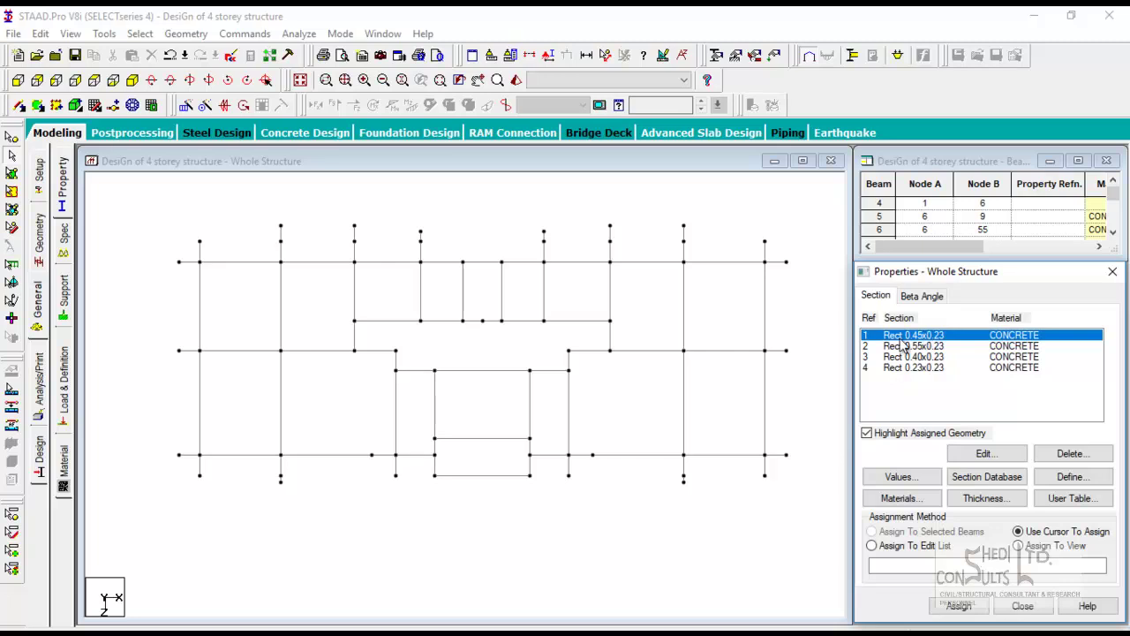
click(959, 607)
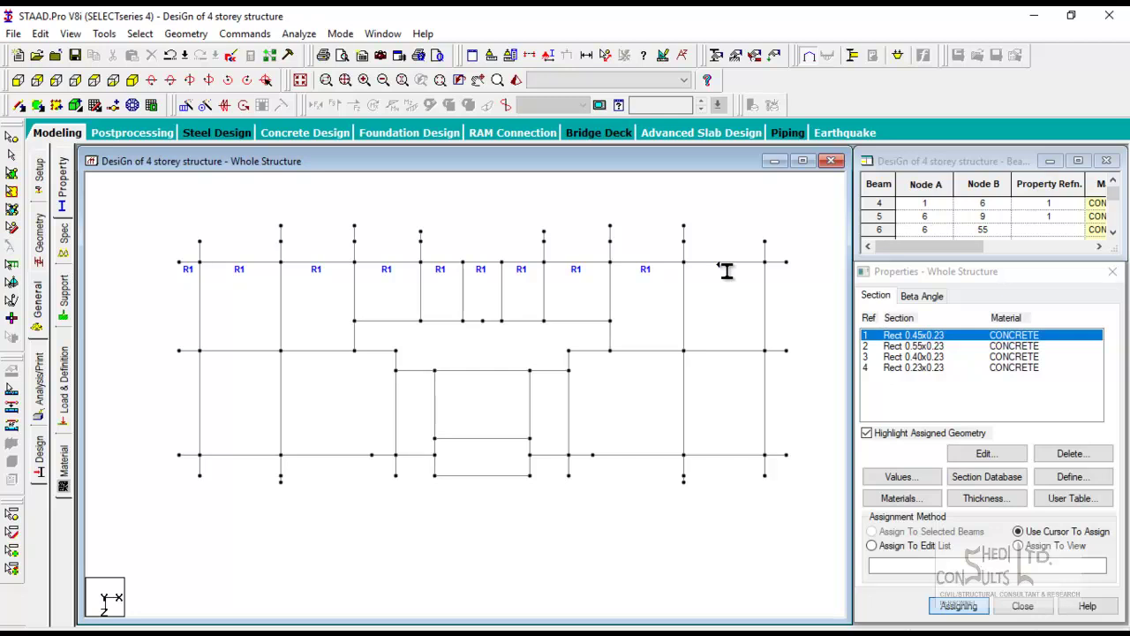
click(959, 606)
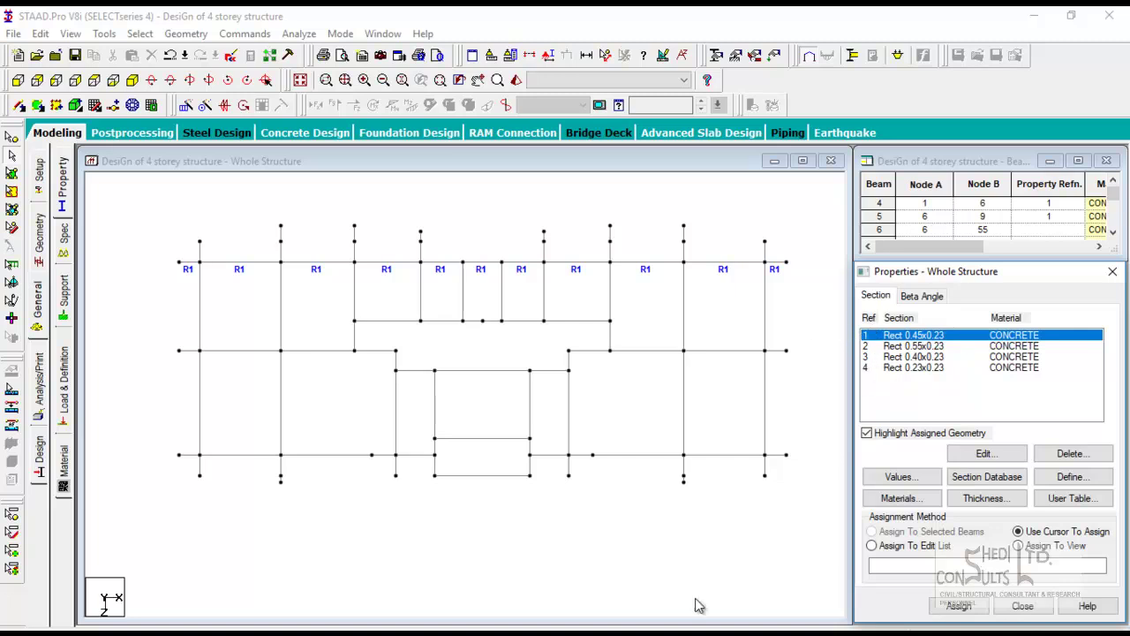
Consult the AutoCAD beam layout and assign Rect 0.45x0.23 in STAAD.Pro to the five longitudinal beam rows below the first, excluding the short lowest beam
click(576, 627)
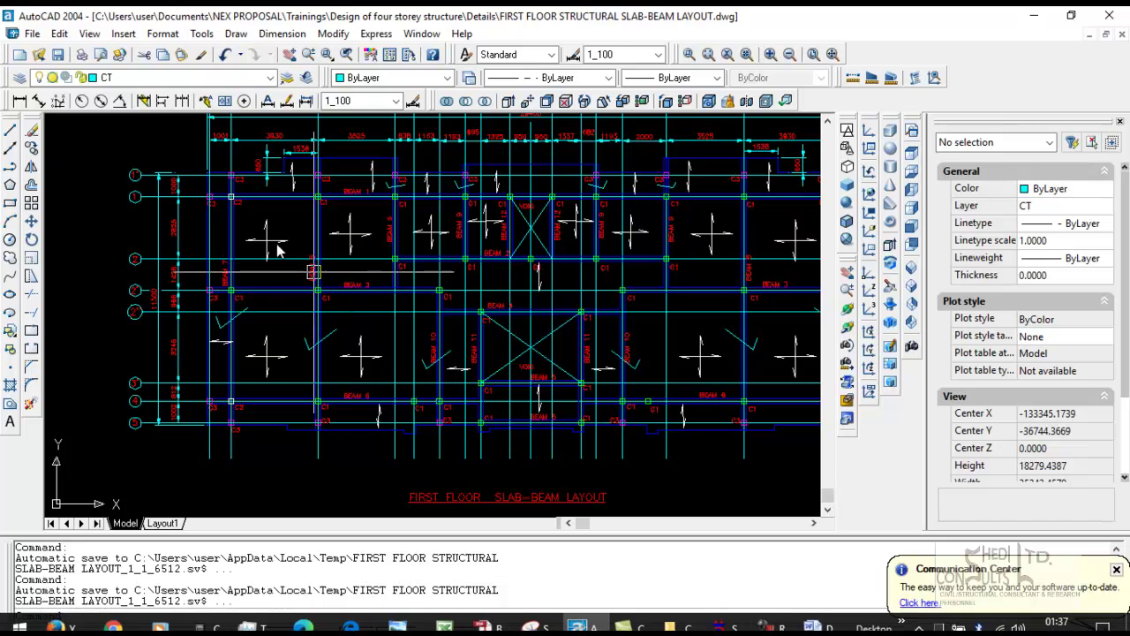
middle_drag(279, 251, 312, 285)
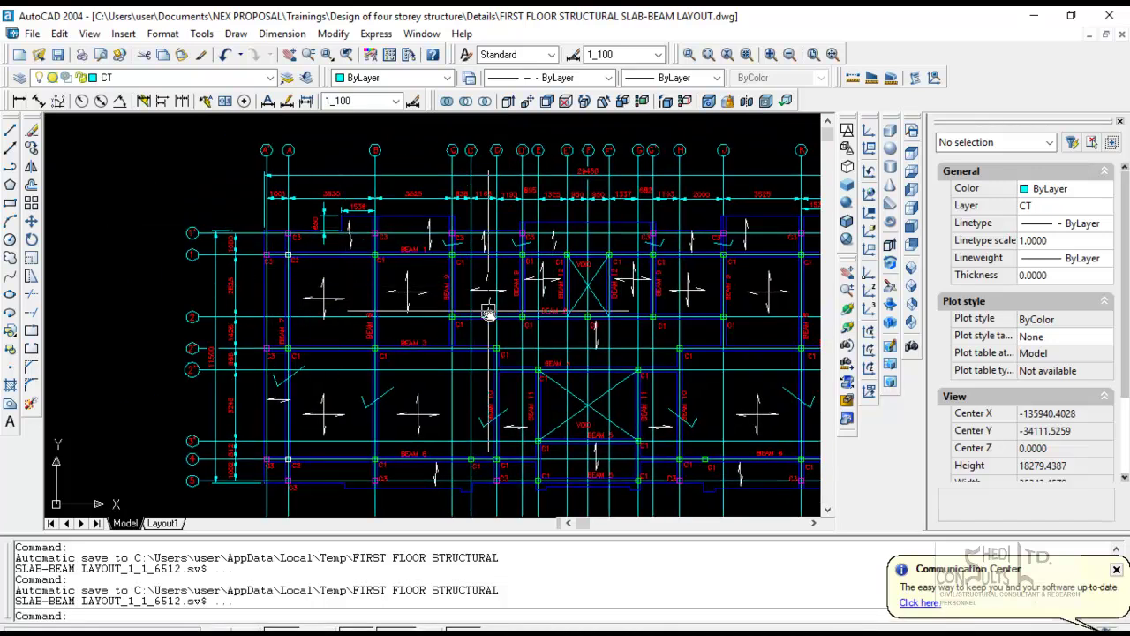
middle_drag(694, 310, 578, 272)
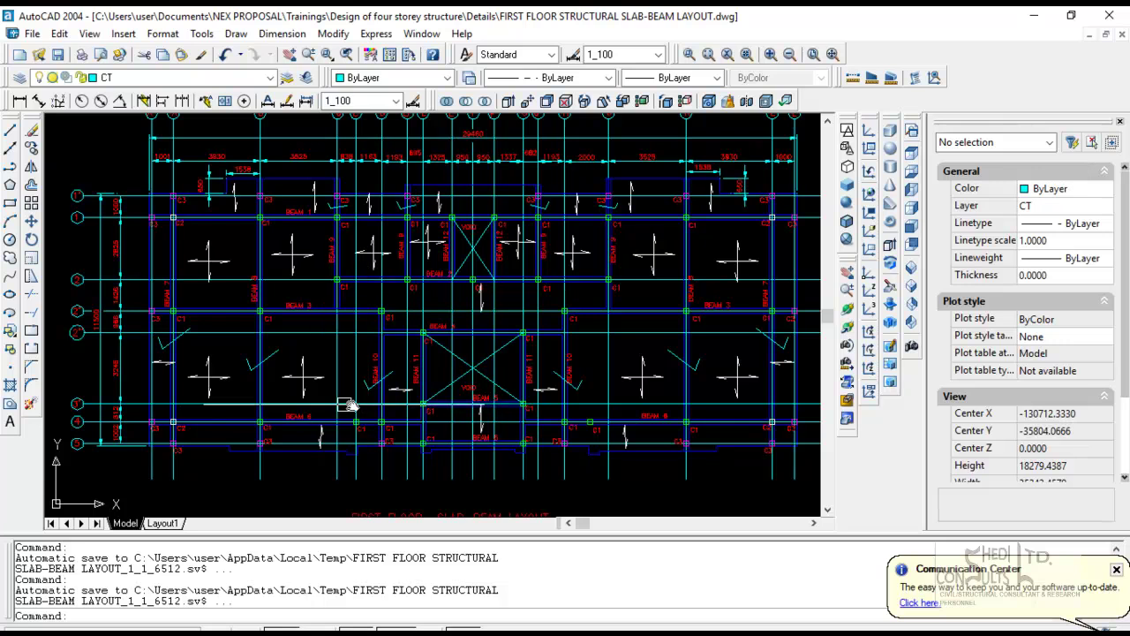
middle_drag(539, 435, 493, 436)
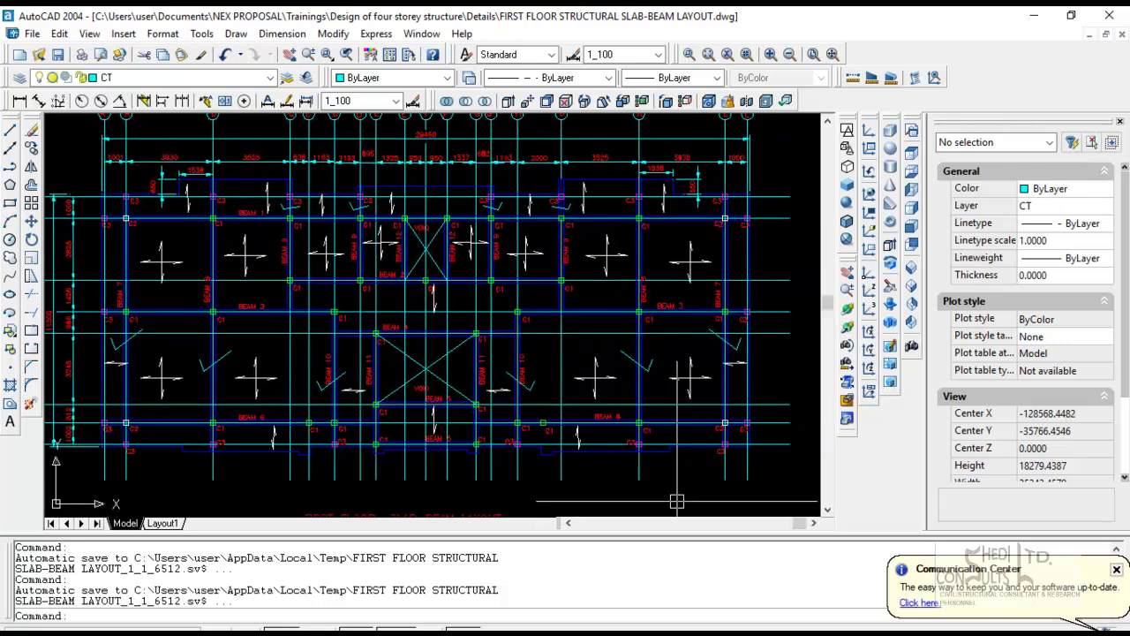
click(728, 621)
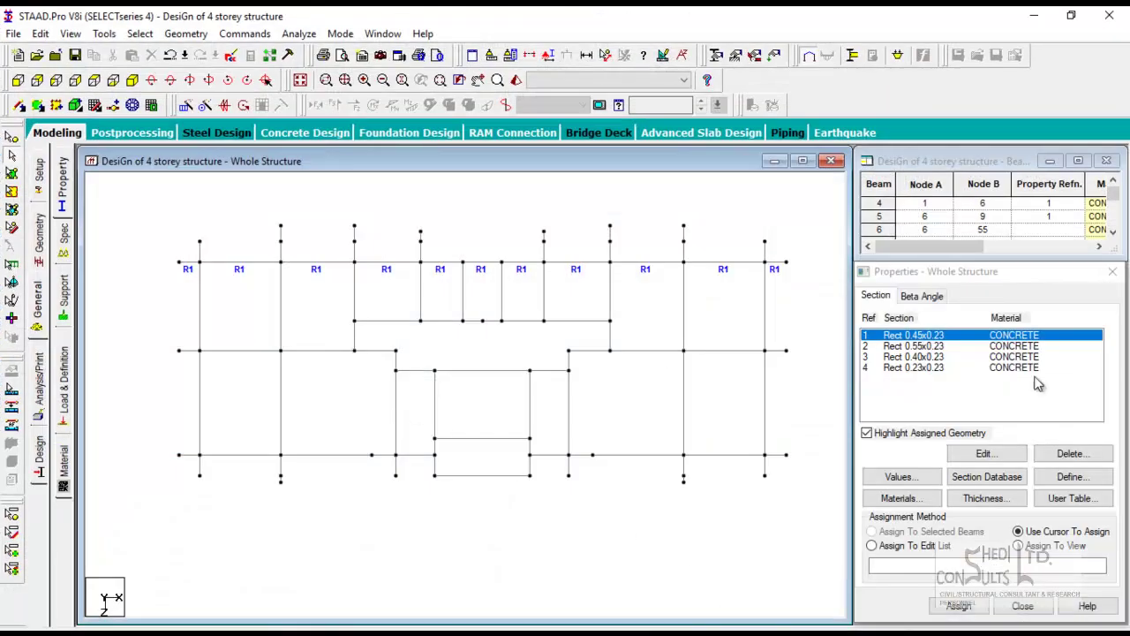
drag(636, 330, 340, 309)
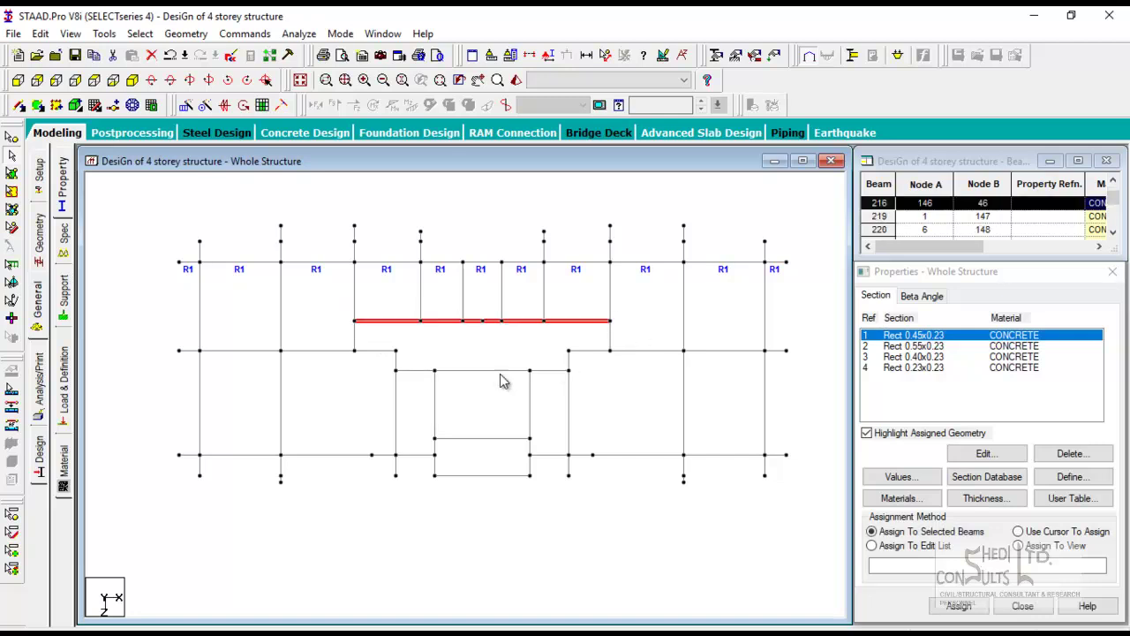
ctrl+drag(160, 341, 802, 369)
ctrl+drag(354, 375, 653, 388)
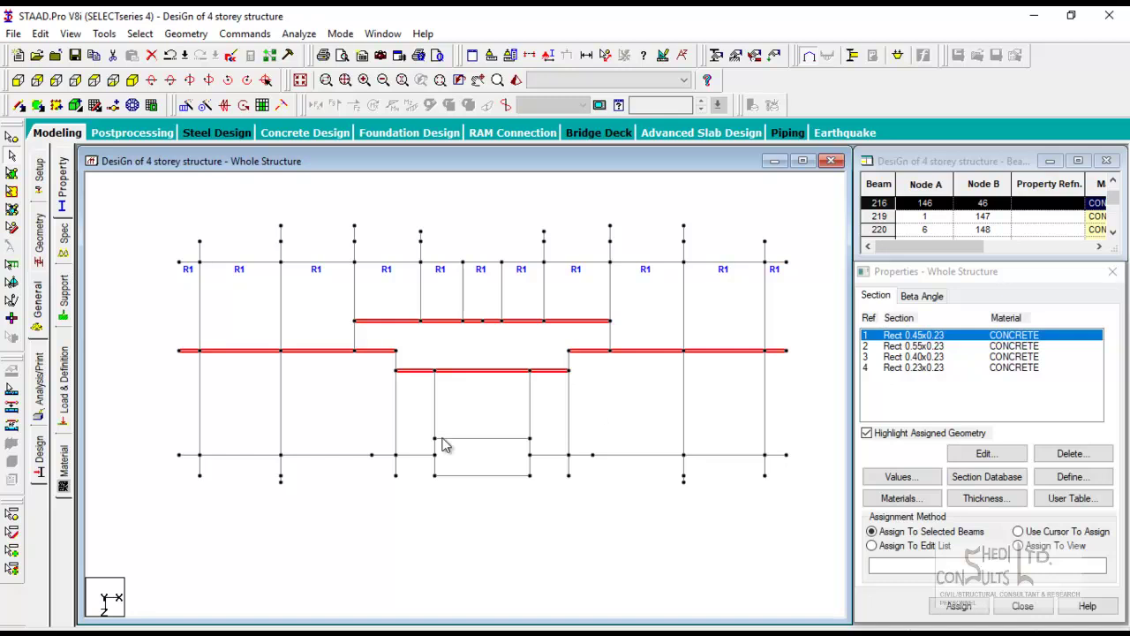
ctrl+drag(558, 442, 534, 441)
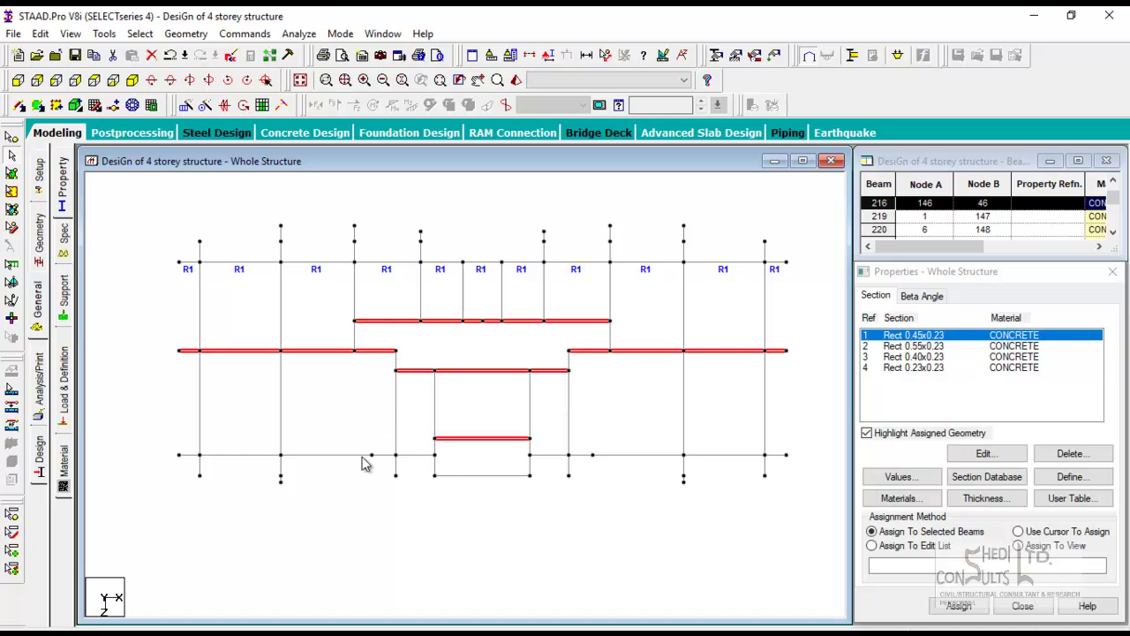
ctrl+drag(247, 454, 803, 457)
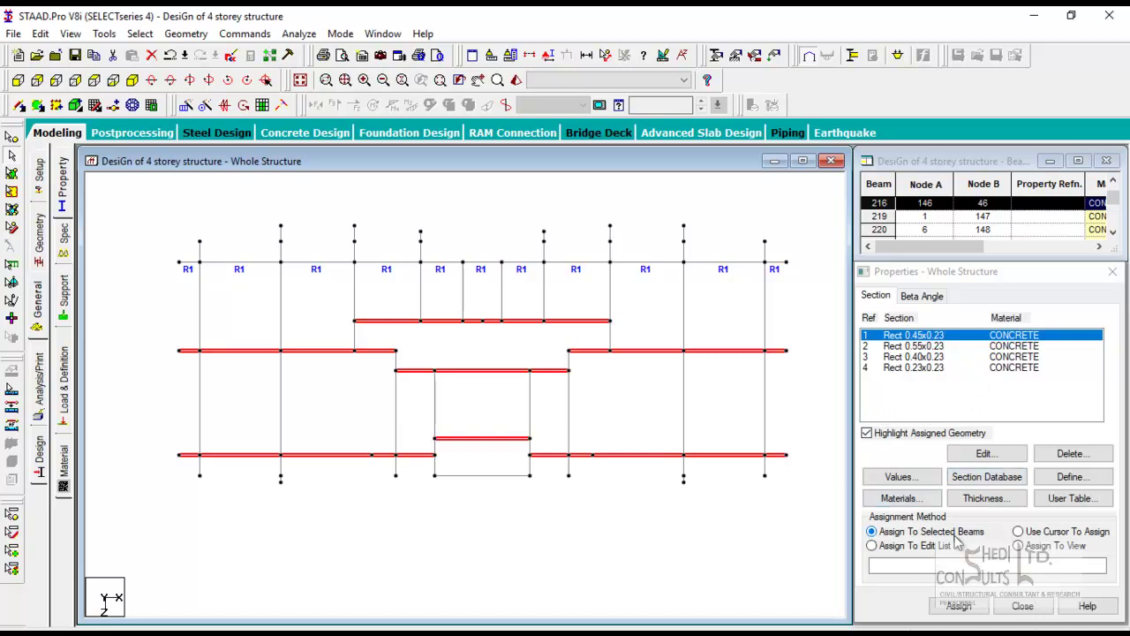
click(958, 605)
click(945, 487)
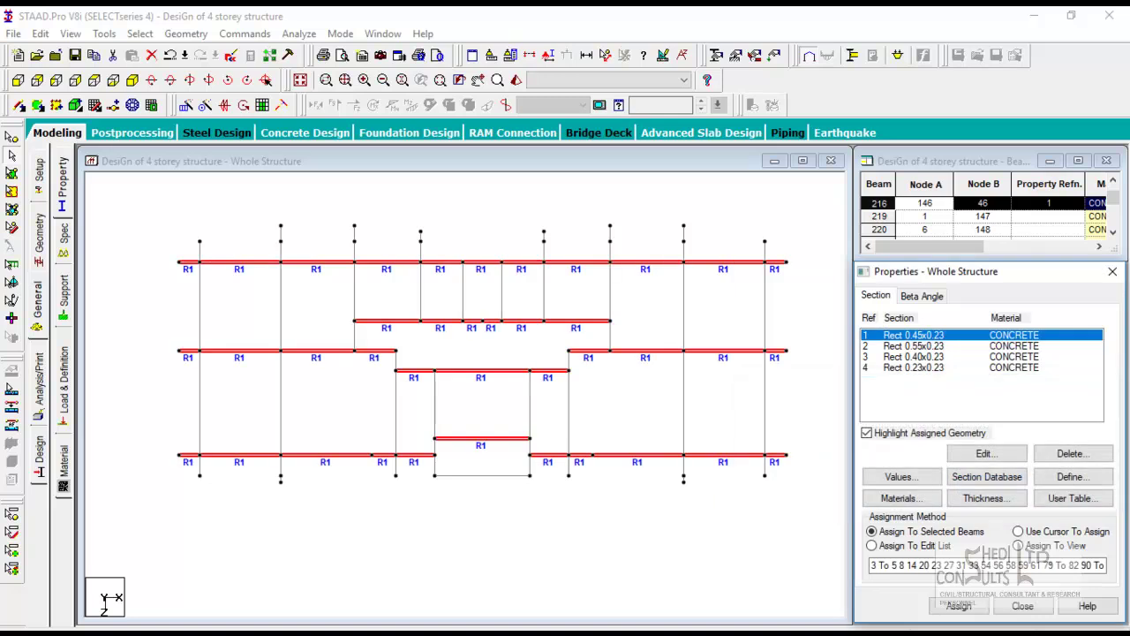
Switch to AutoCAD and examine the transverse beams and their spans on the FIRST FLOOR SLAB-BEAM LAYOUT
mouse_move(769, 626)
click(722, 625)
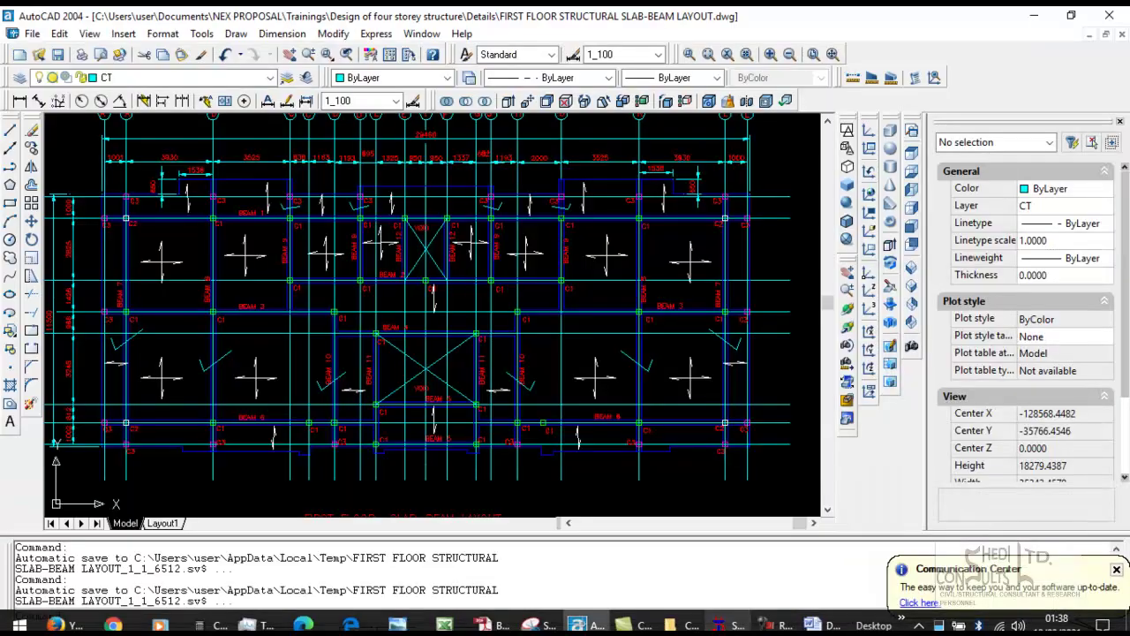
click(722, 625)
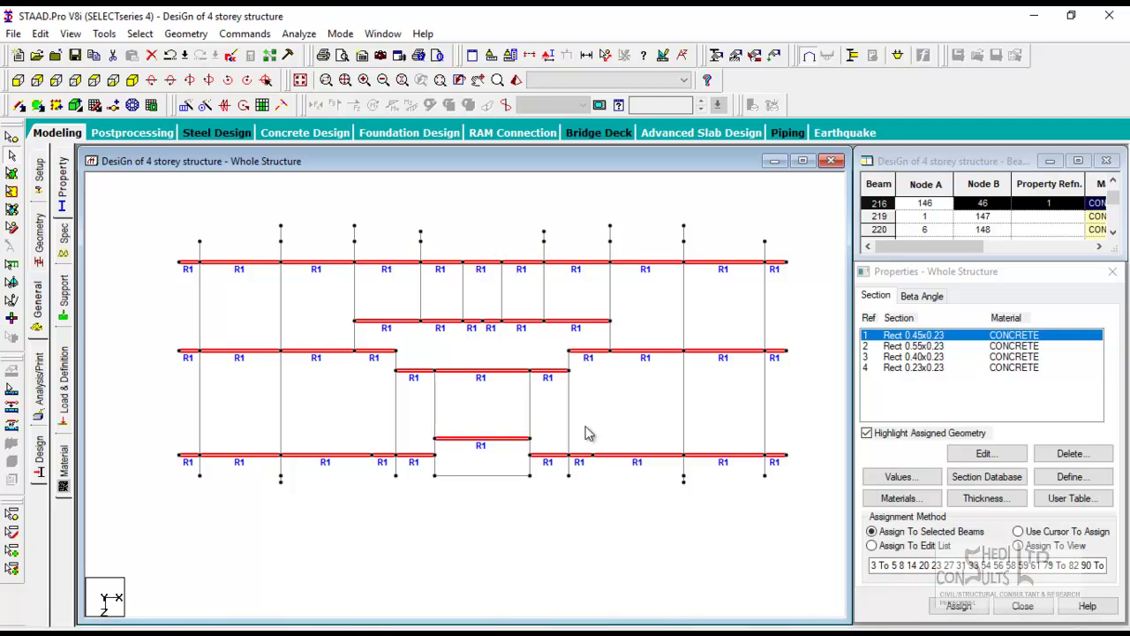
key(alt+Tab)
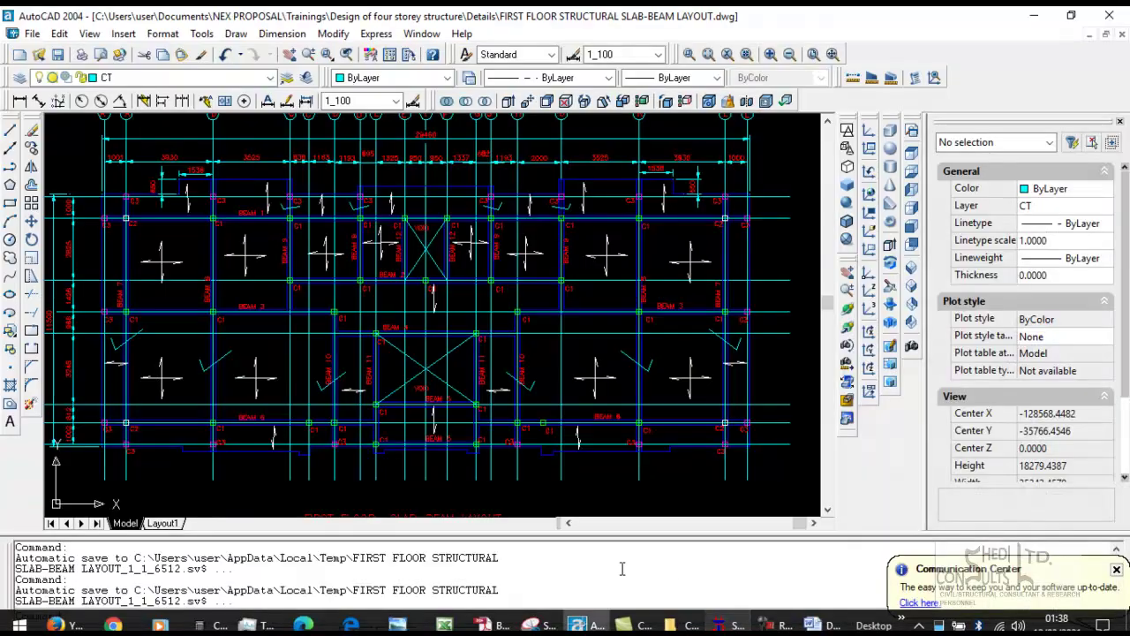
middle_drag(232, 306, 391, 278)
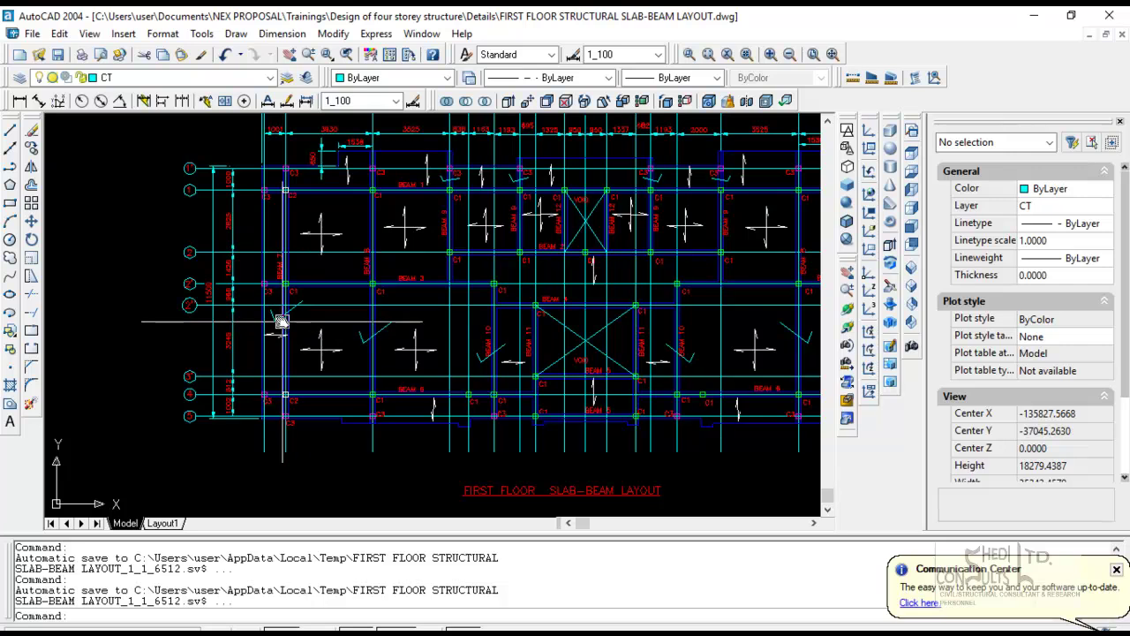
scroll(280, 321, up, 2)
scroll(284, 259, down, 3)
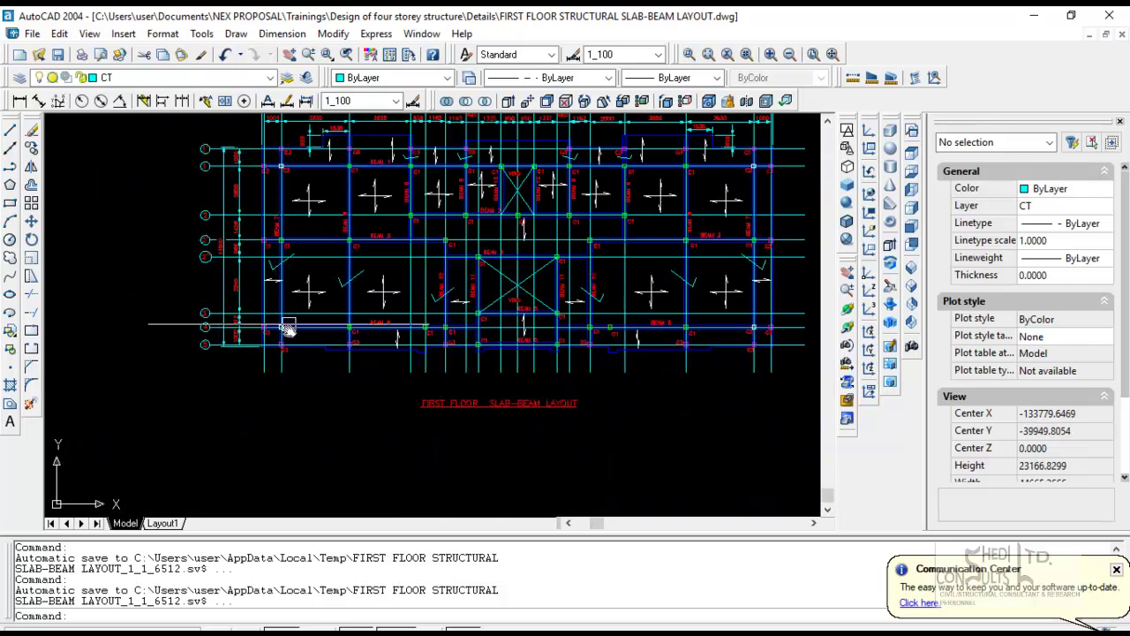
scroll(300, 319, up, 2)
scroll(297, 192, up, 1)
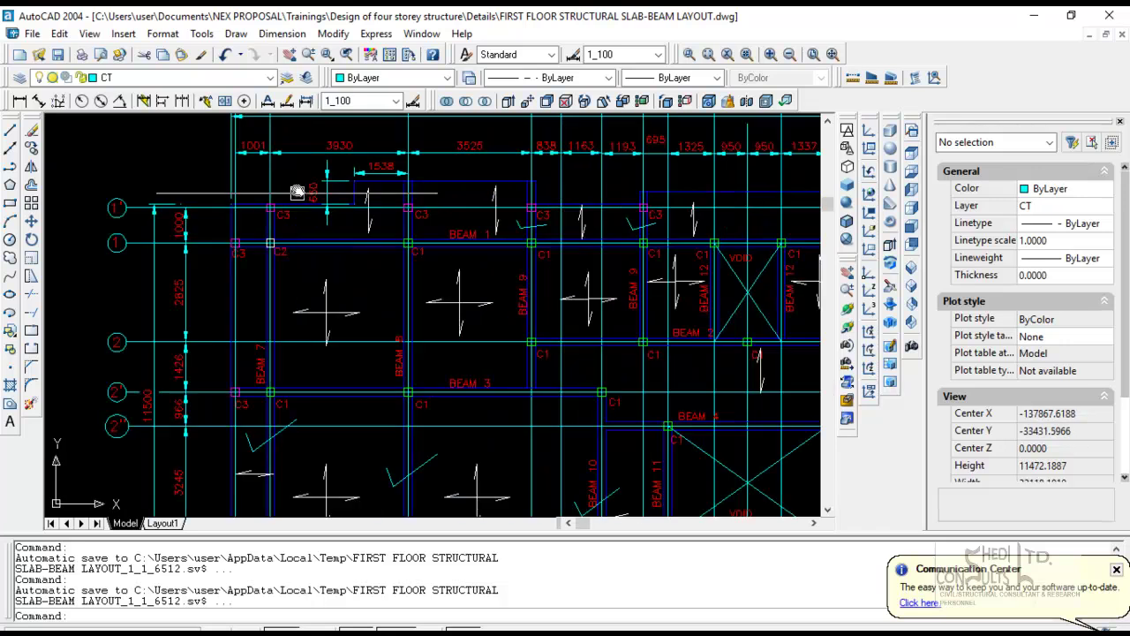
scroll(306, 158, down, 2)
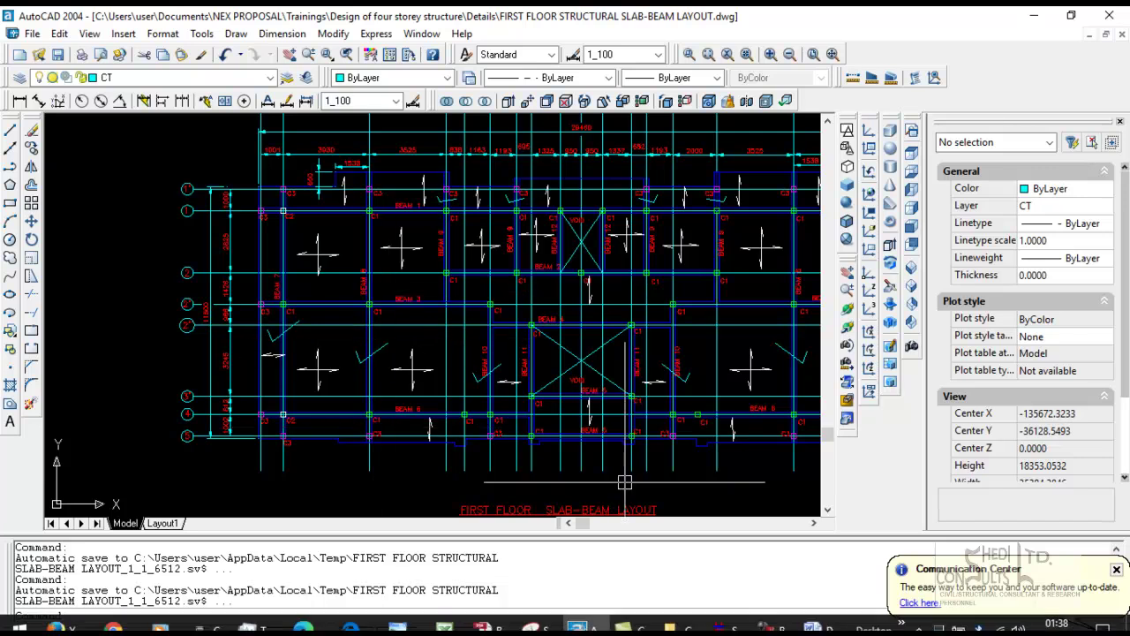
Choose the Rect 0.55x0.23 section in STAAD.Pro and compare the model plan with the AutoCAD beam layout
click(728, 623)
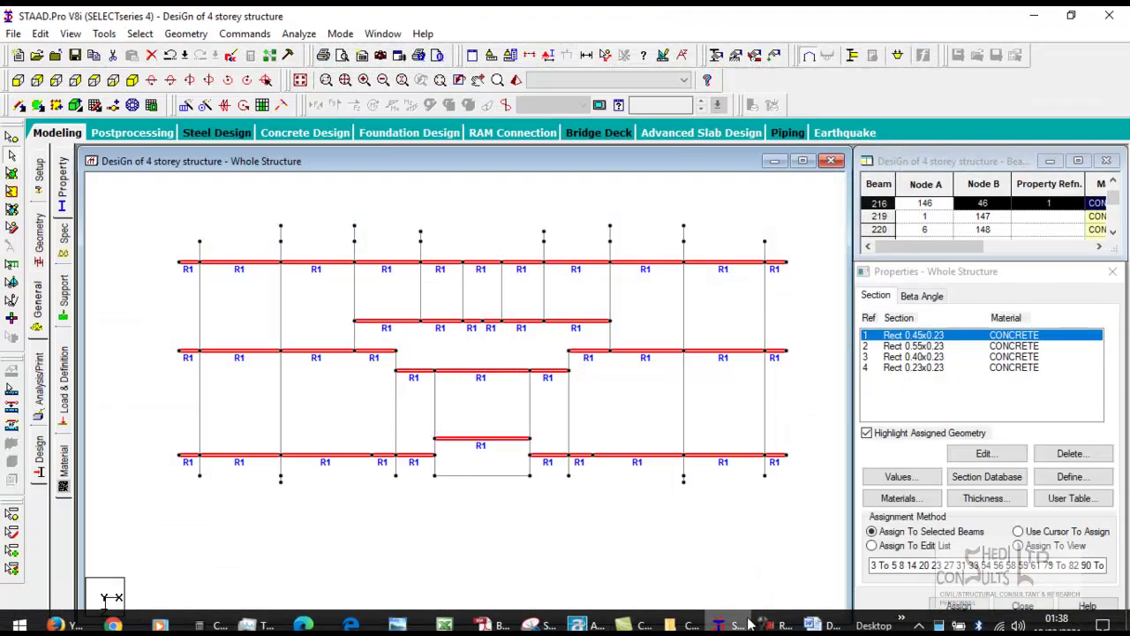
click(921, 346)
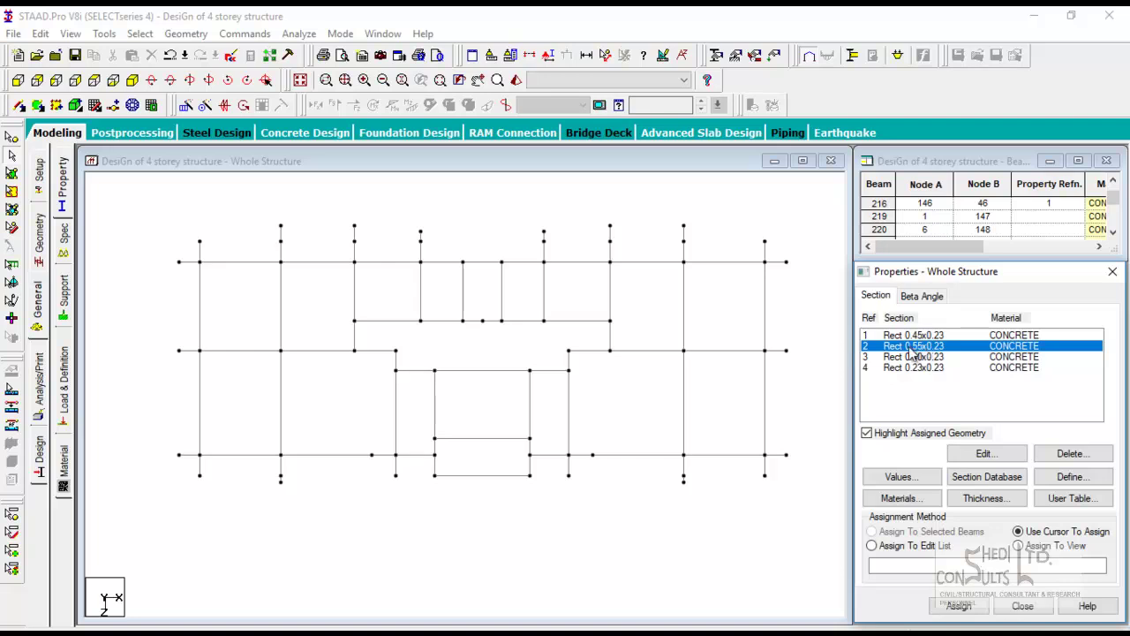
click(725, 623)
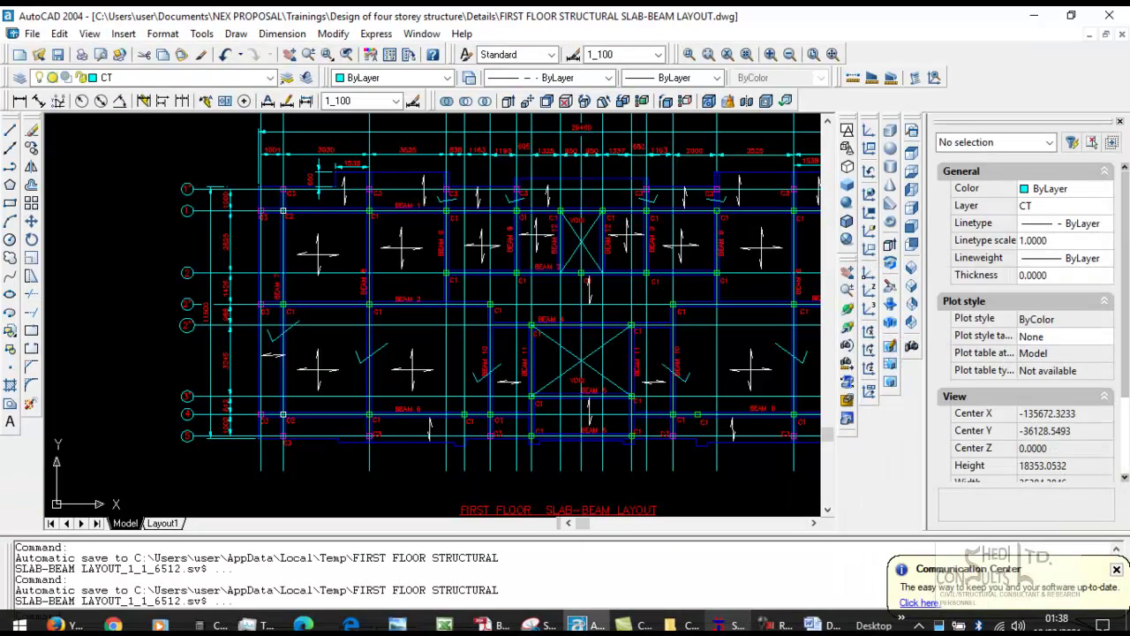
click(728, 626)
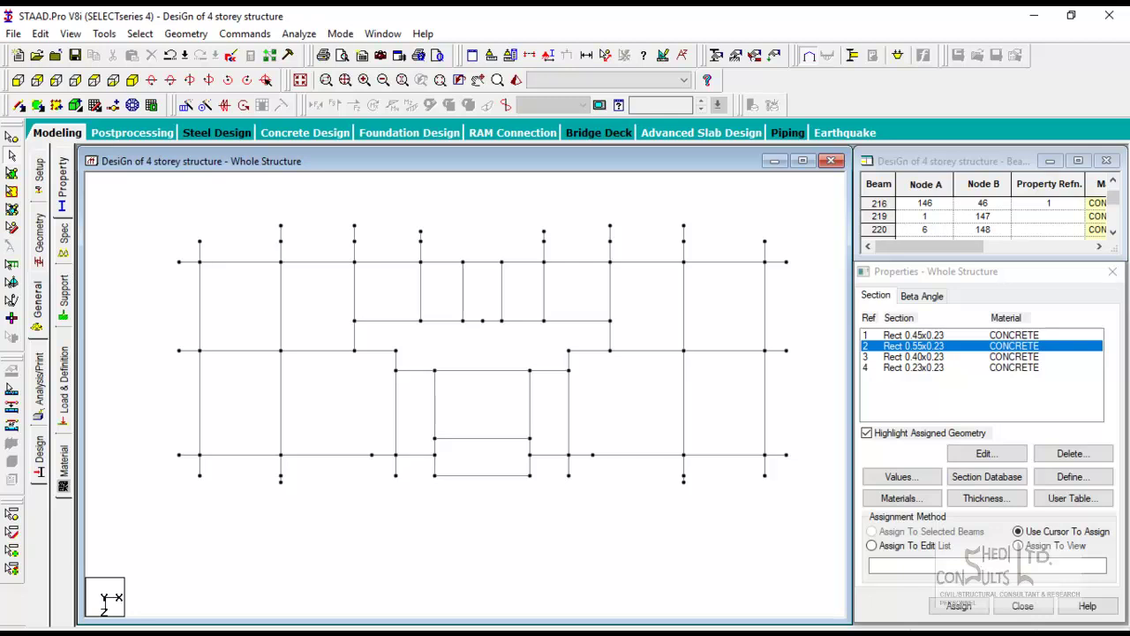
click(587, 625)
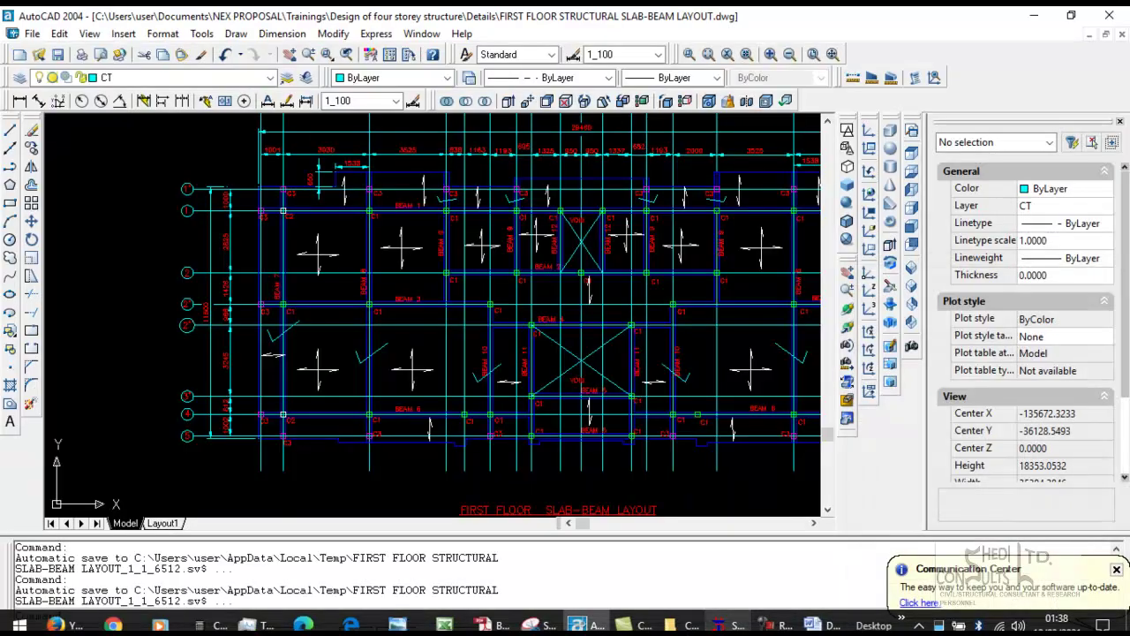
click(728, 625)
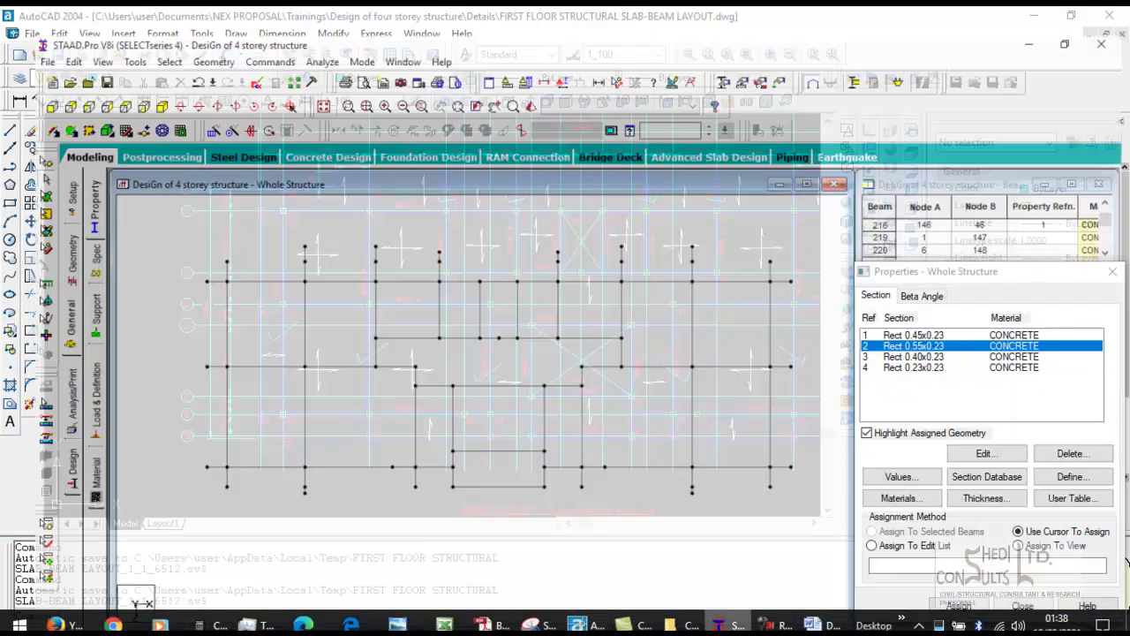
click(587, 625)
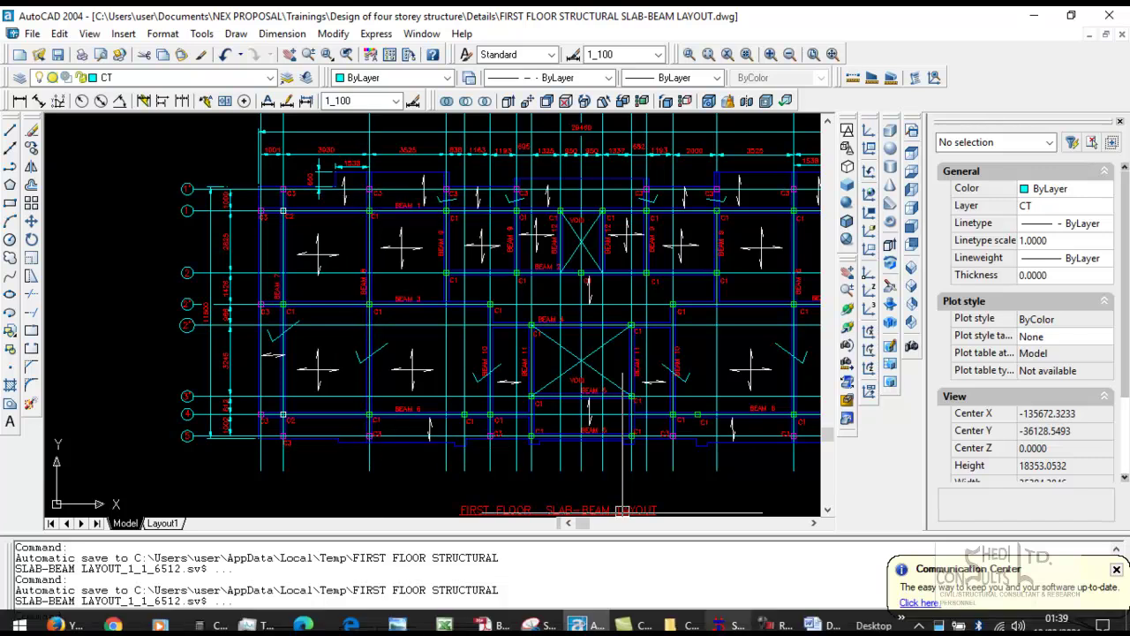
mouse_move(729, 625)
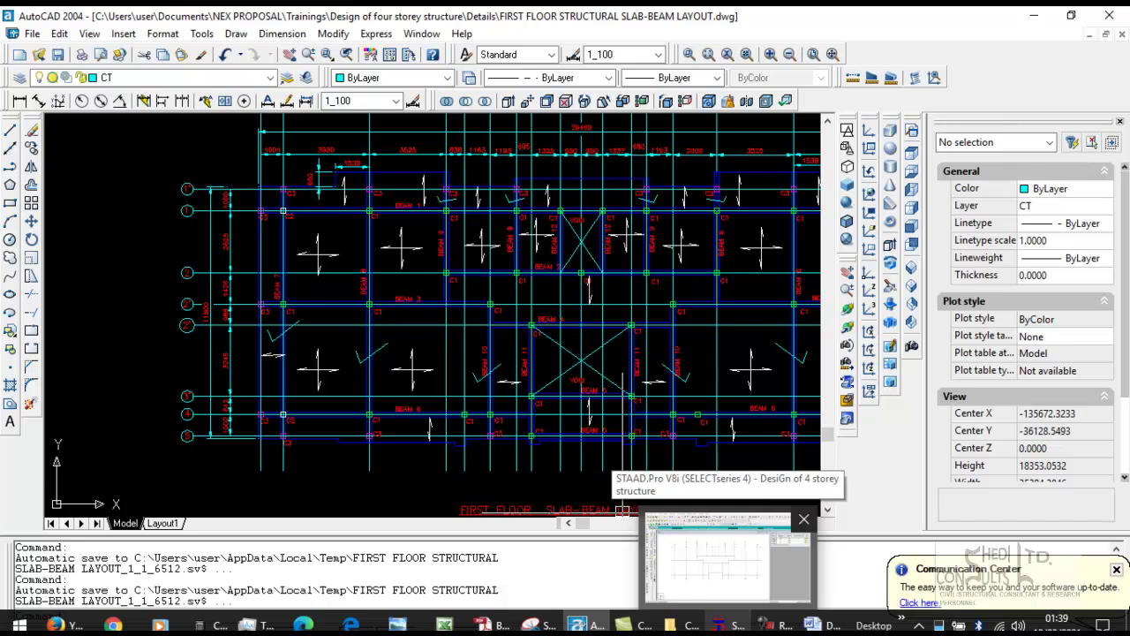
click(724, 556)
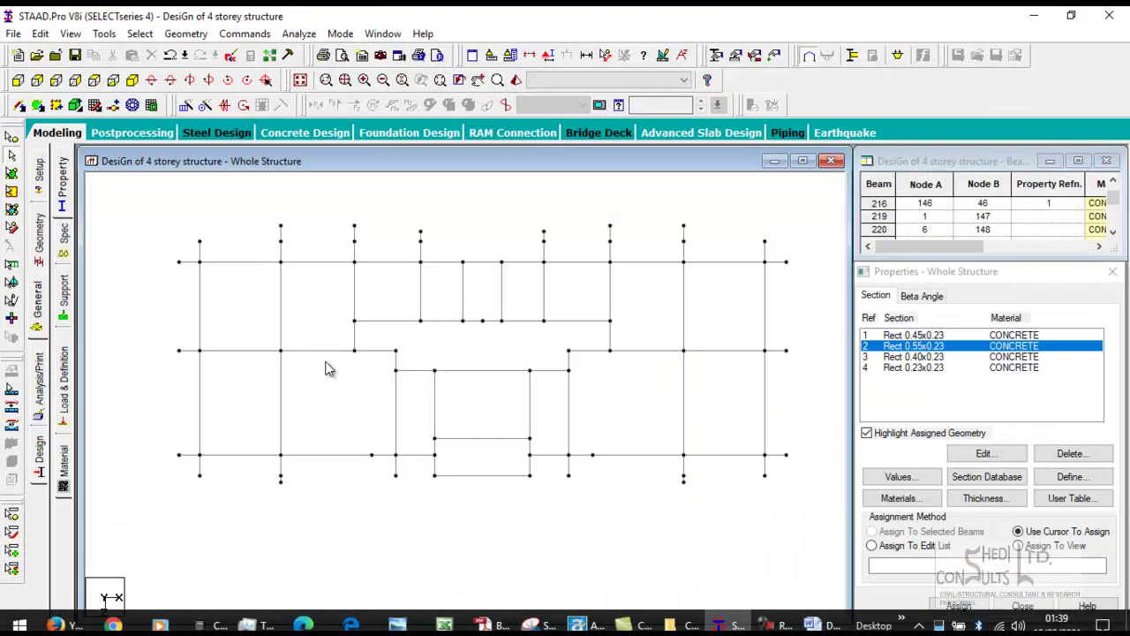
Select the three leftmost transverse beam lines of the STAAD.Pro plan, checking their extents against the AutoCAD slab-beam layout
click(204, 473)
drag(261, 220, 293, 514)
click(728, 619)
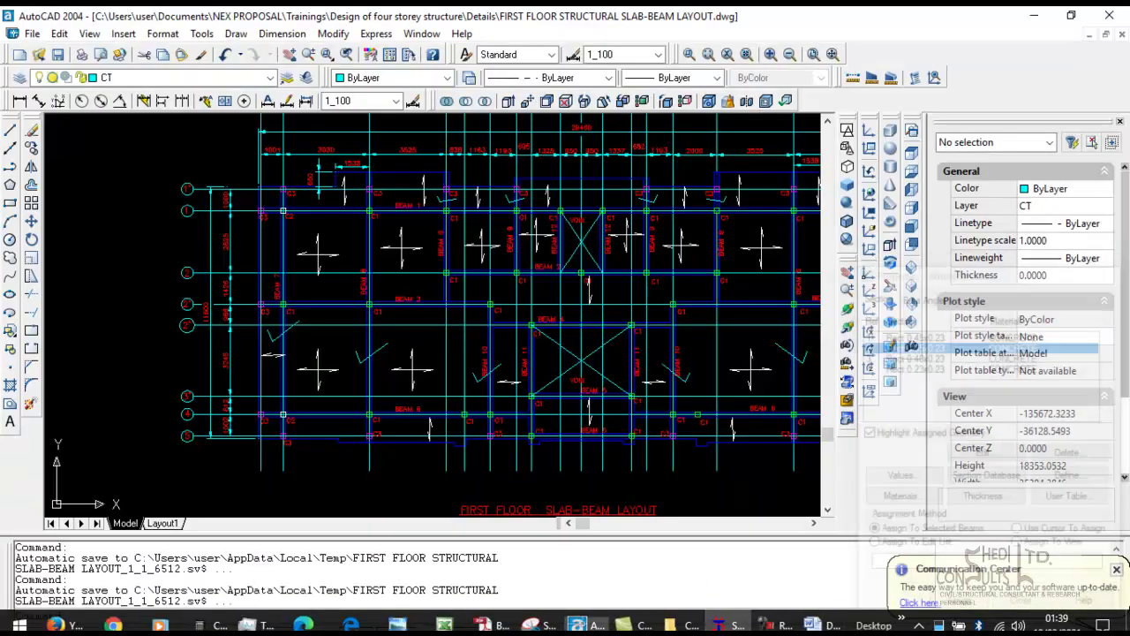
mouse_move(545, 278)
middle_down()
mouse_move(509, 252)
mouse_move(503, 265)
middle_up()
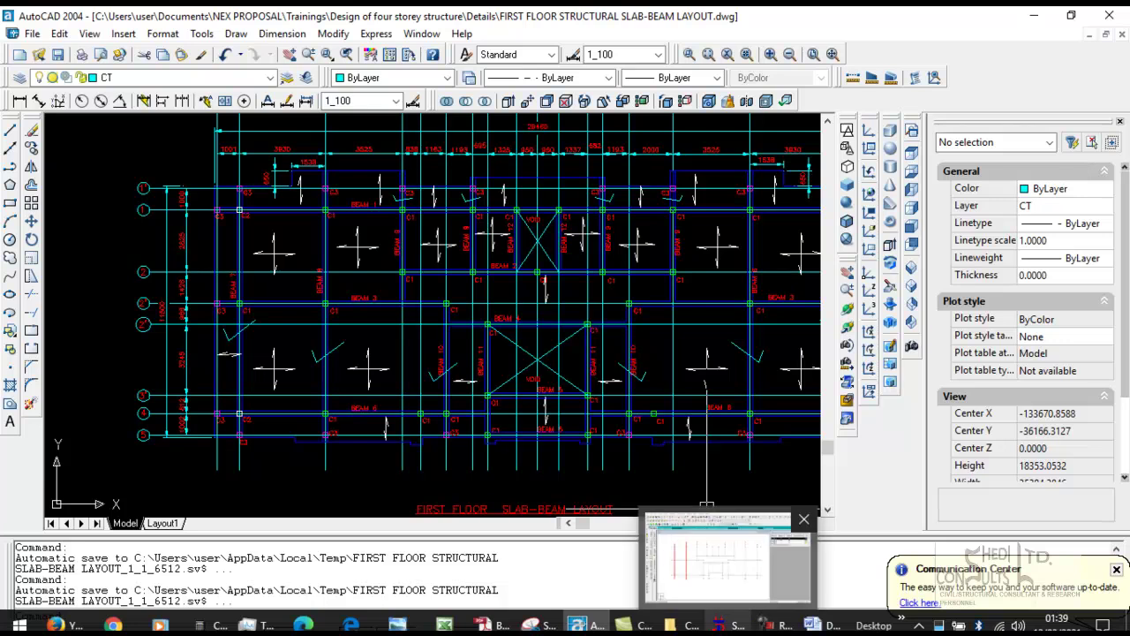
click(726, 625)
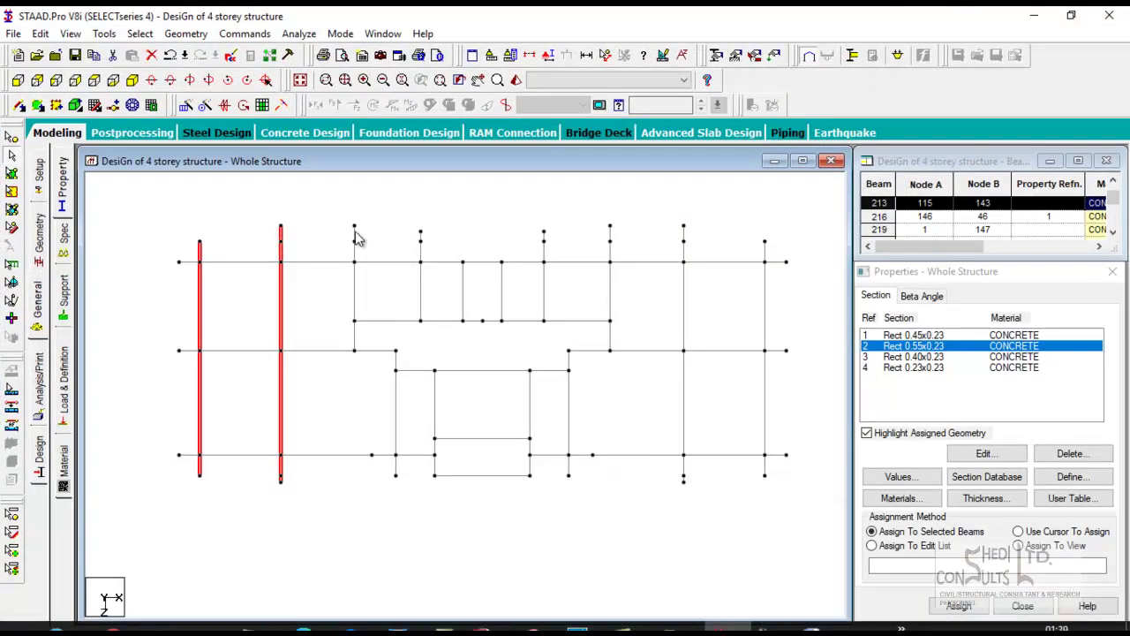
click(356, 340)
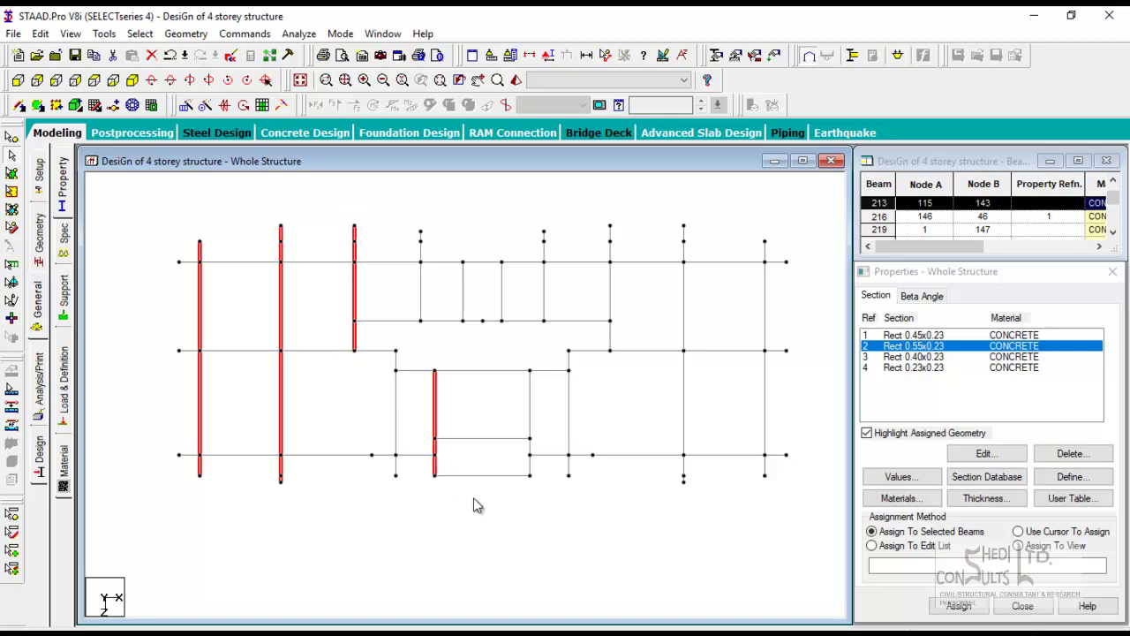
Compare with the AutoCAD layout and, in STAAD.Pro, replace the selected beam beside the central void with the BEAM 10 line to its left
click(578, 625)
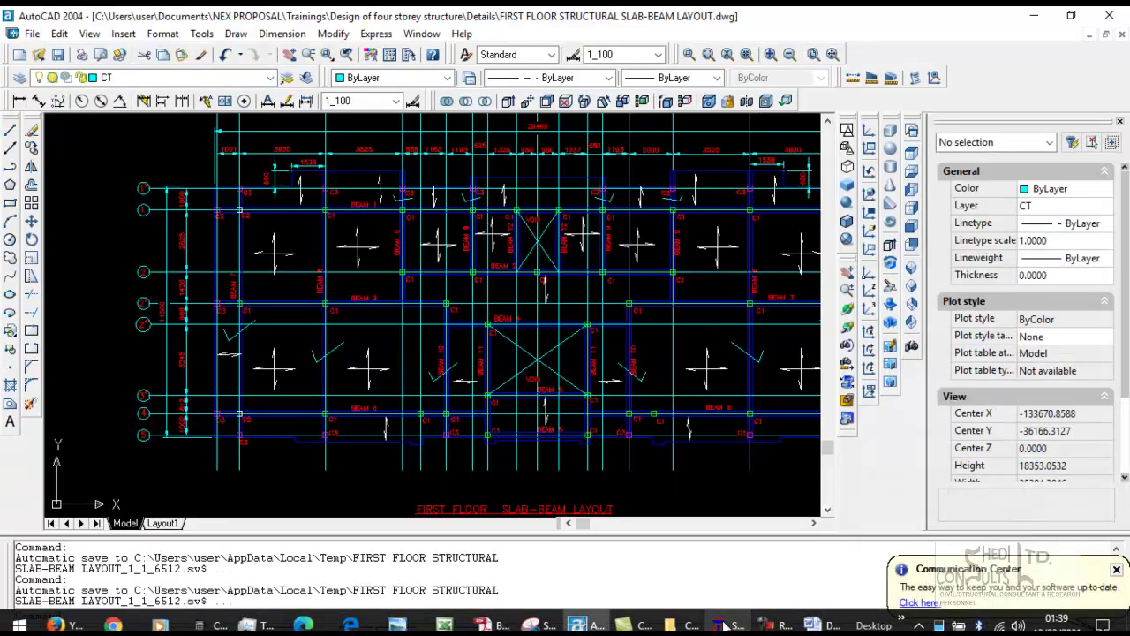
click(724, 623)
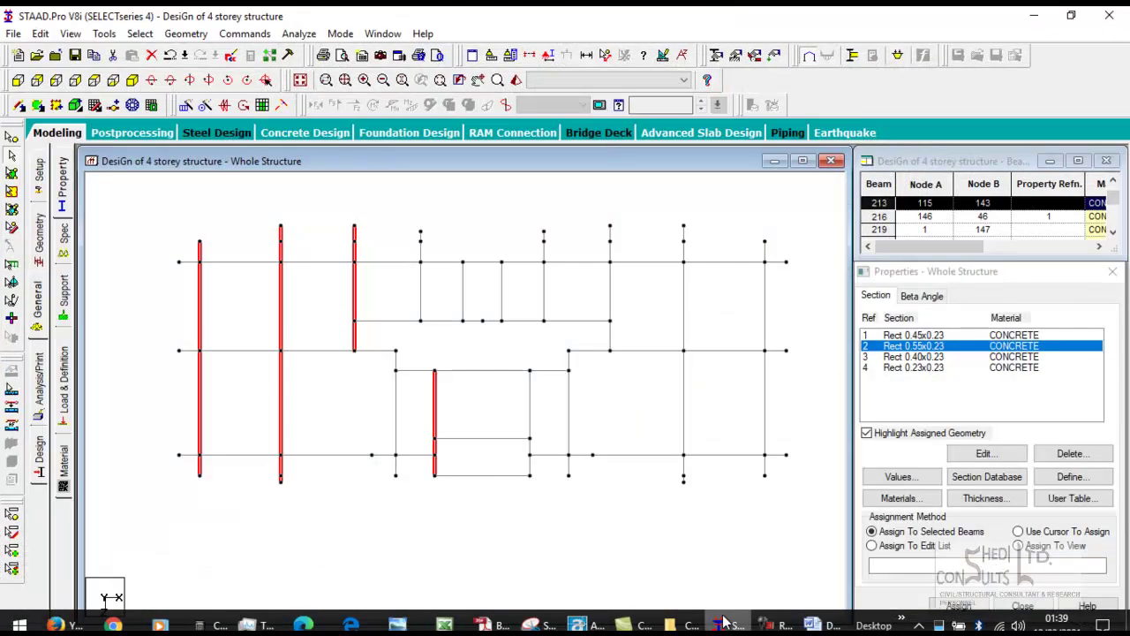
click(724, 623)
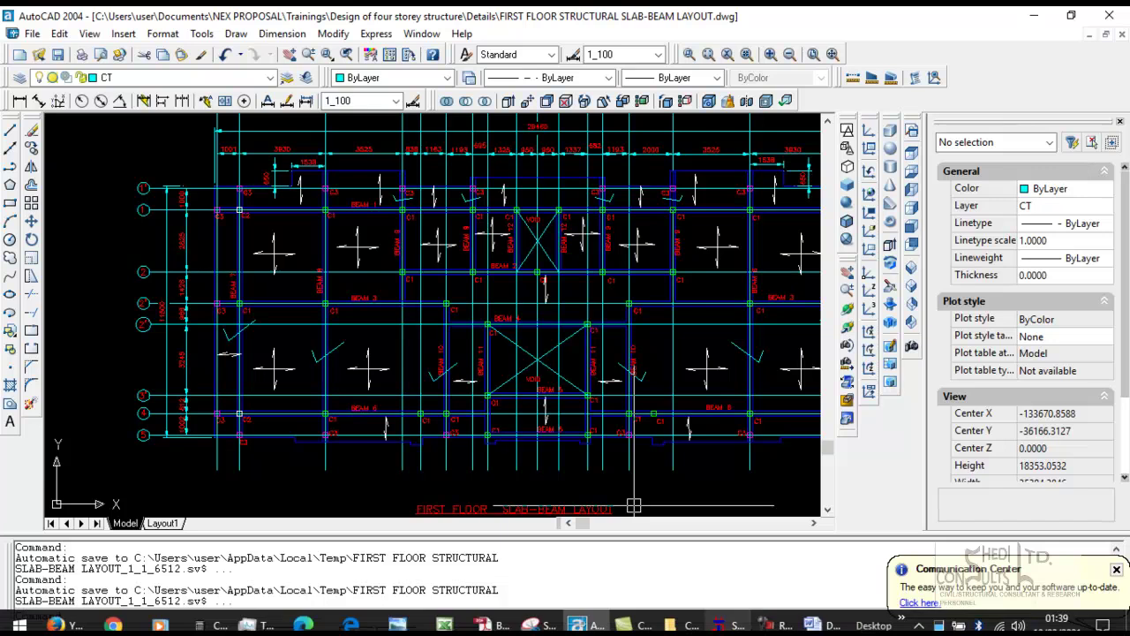
click(724, 624)
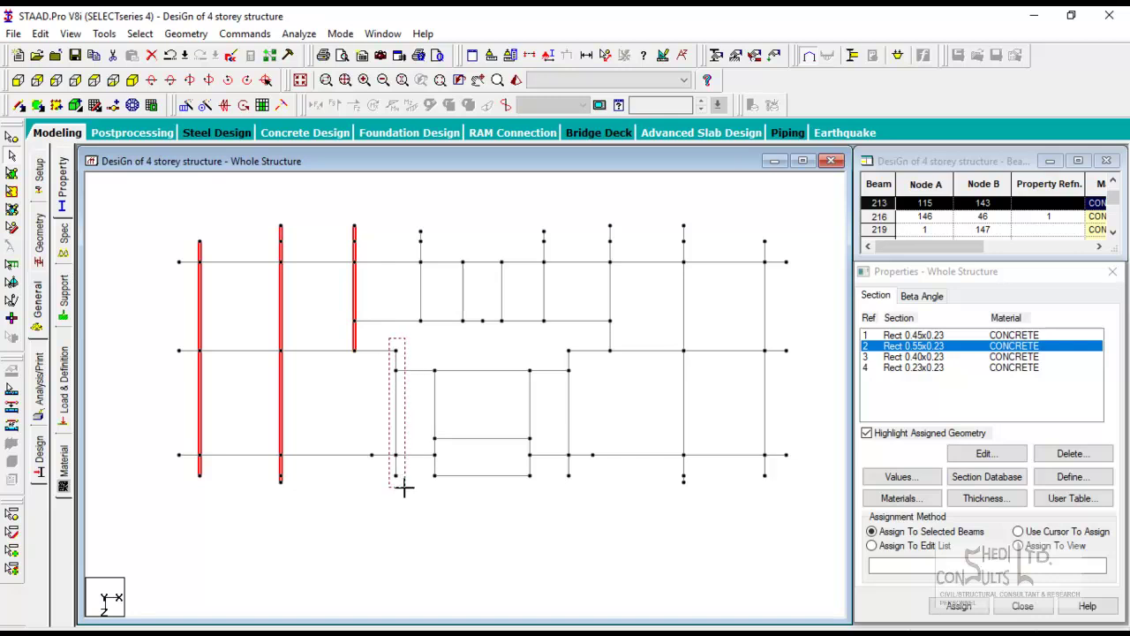
Switch to AutoCAD and examine how the transverse beams meet BEAM 6, the C1 and C3 supports and the slab edges
click(750, 622)
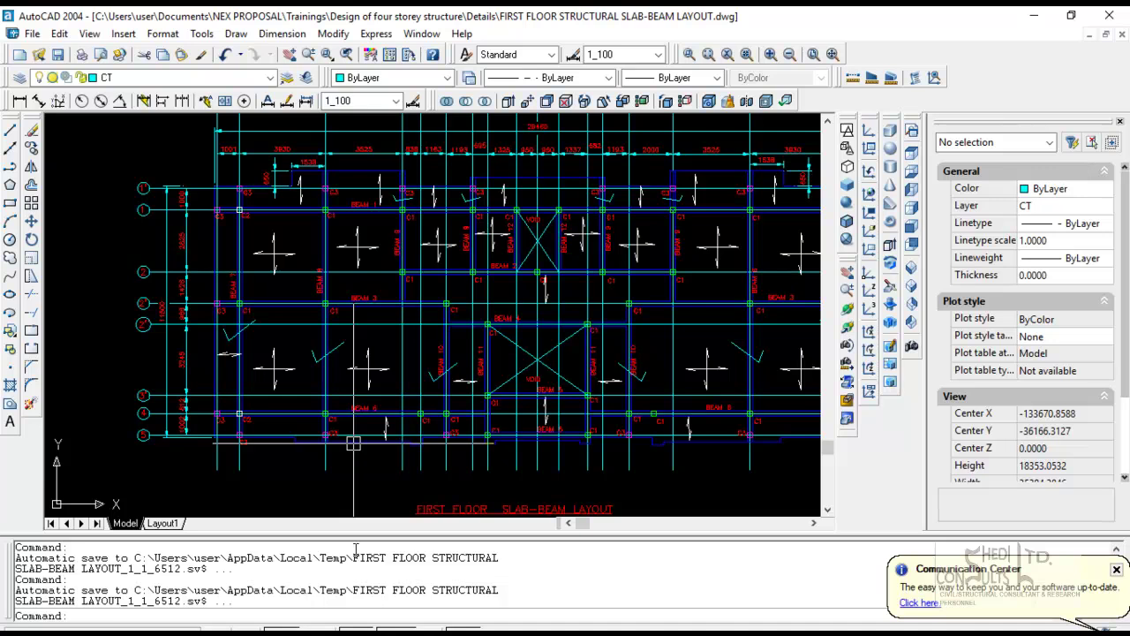
scroll(335, 446, up, 5)
scroll(417, 303, down, 4)
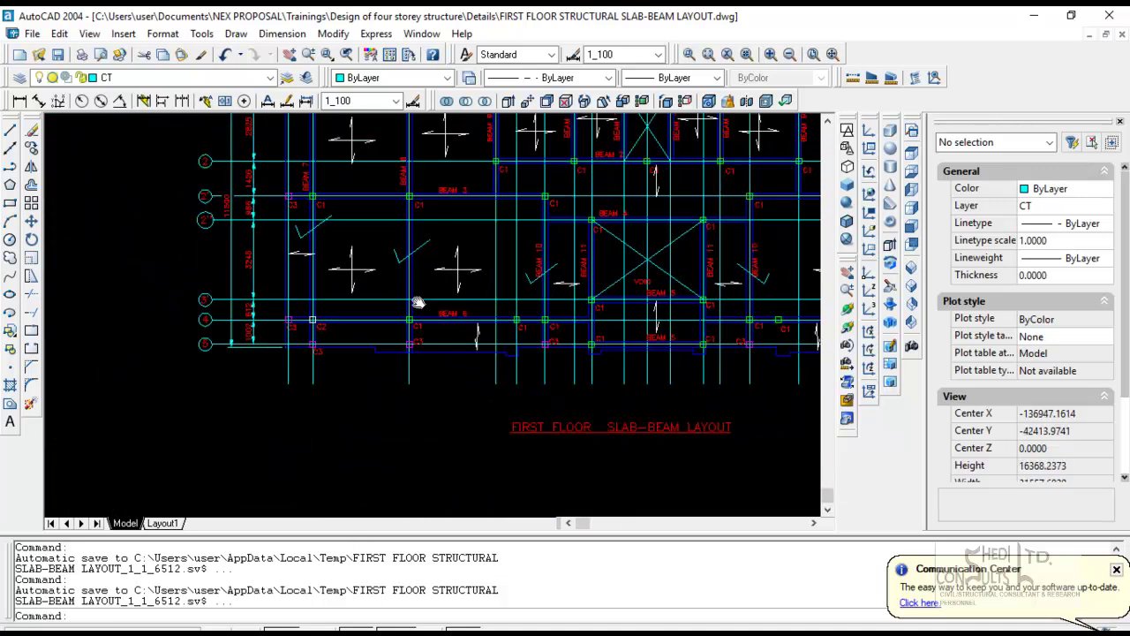
scroll(402, 329, up, 3)
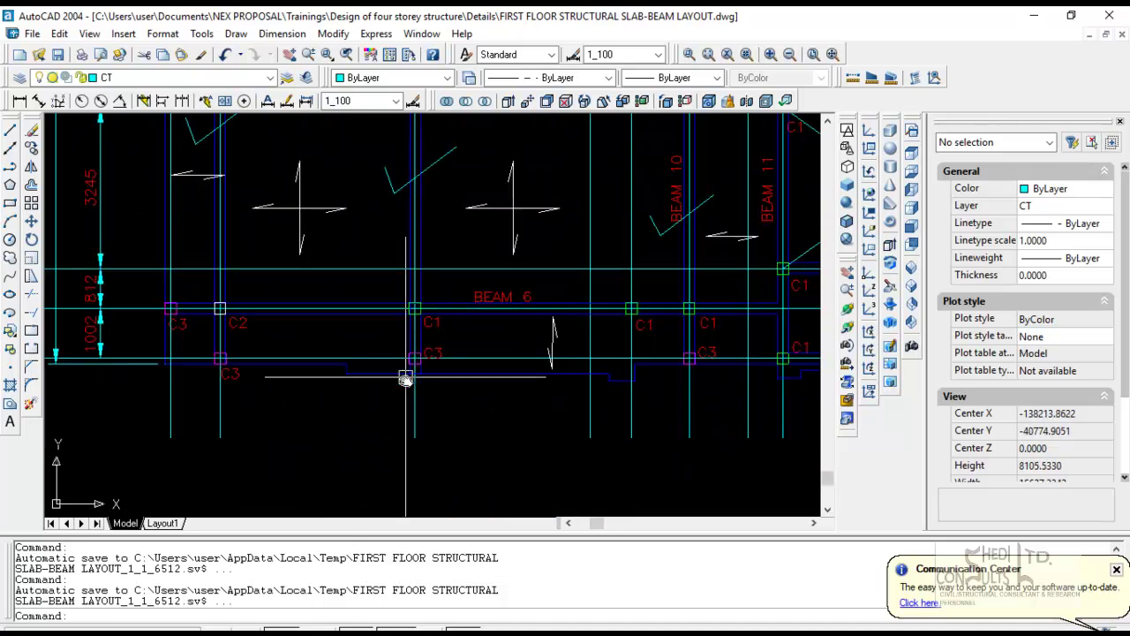
middle_drag(690, 328, 557, 385)
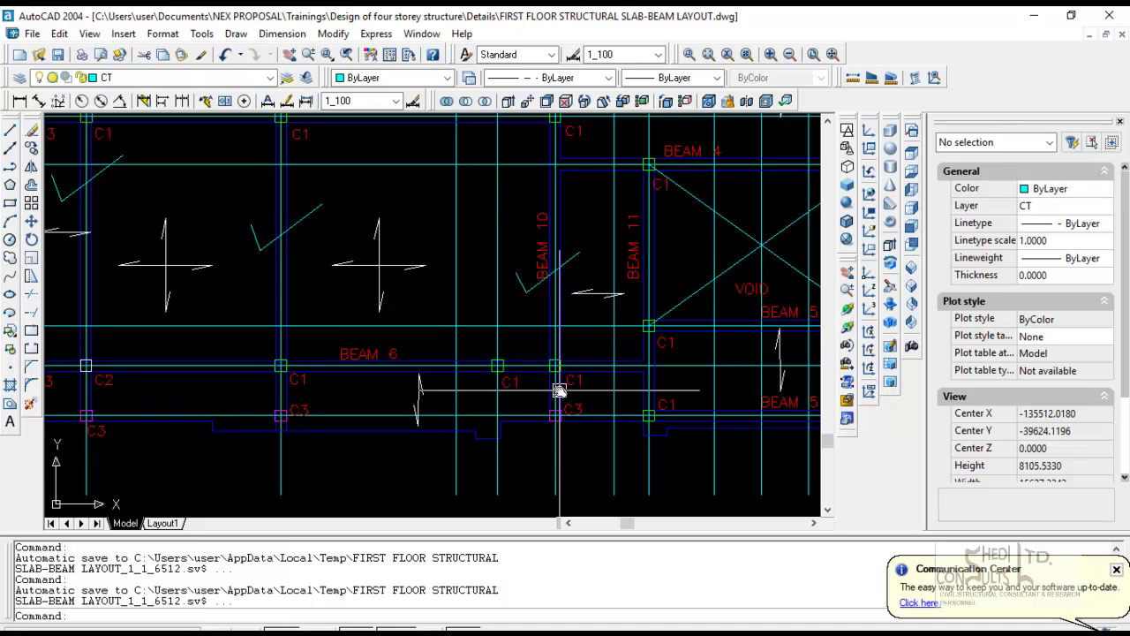
scroll(467, 320, down, 4)
scroll(494, 368, up, 2)
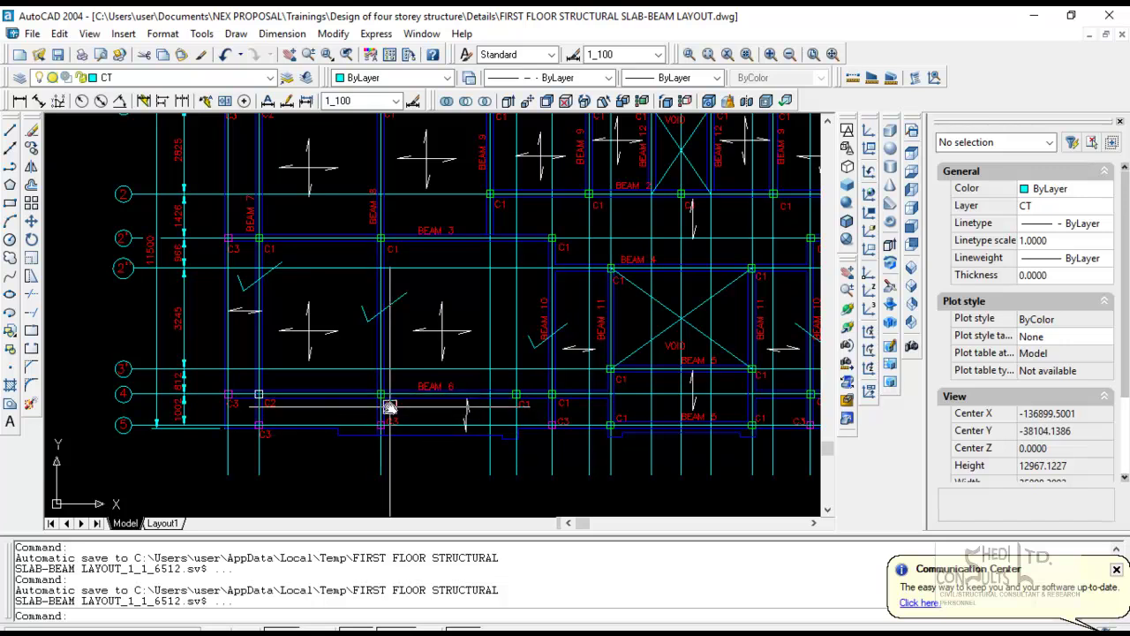
scroll(390, 408, up, 3)
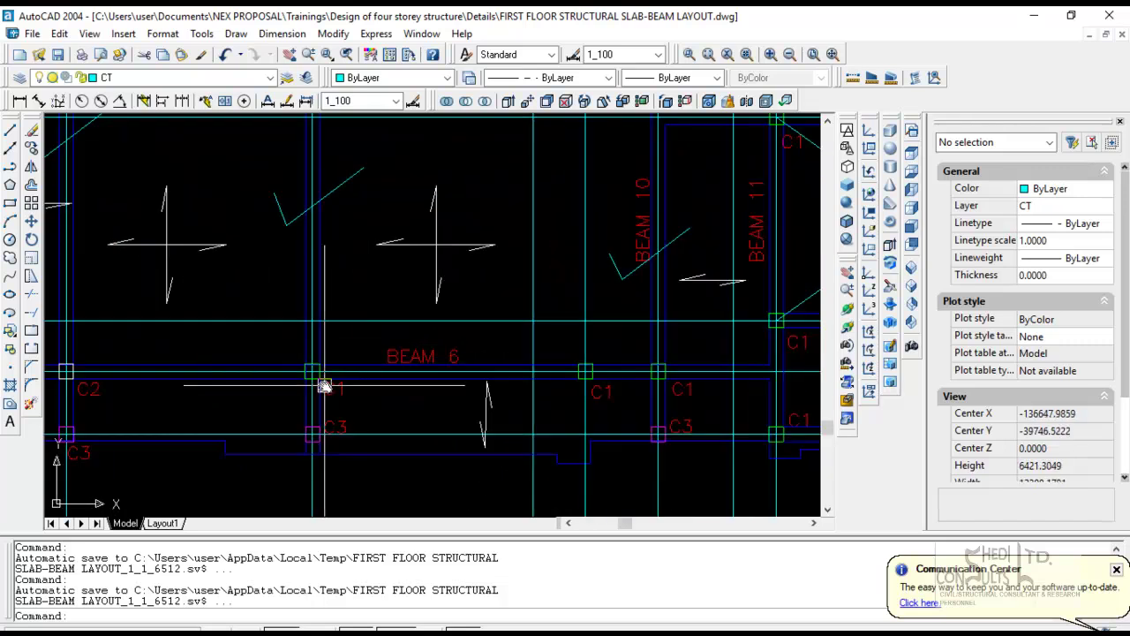
scroll(328, 396, down, 3)
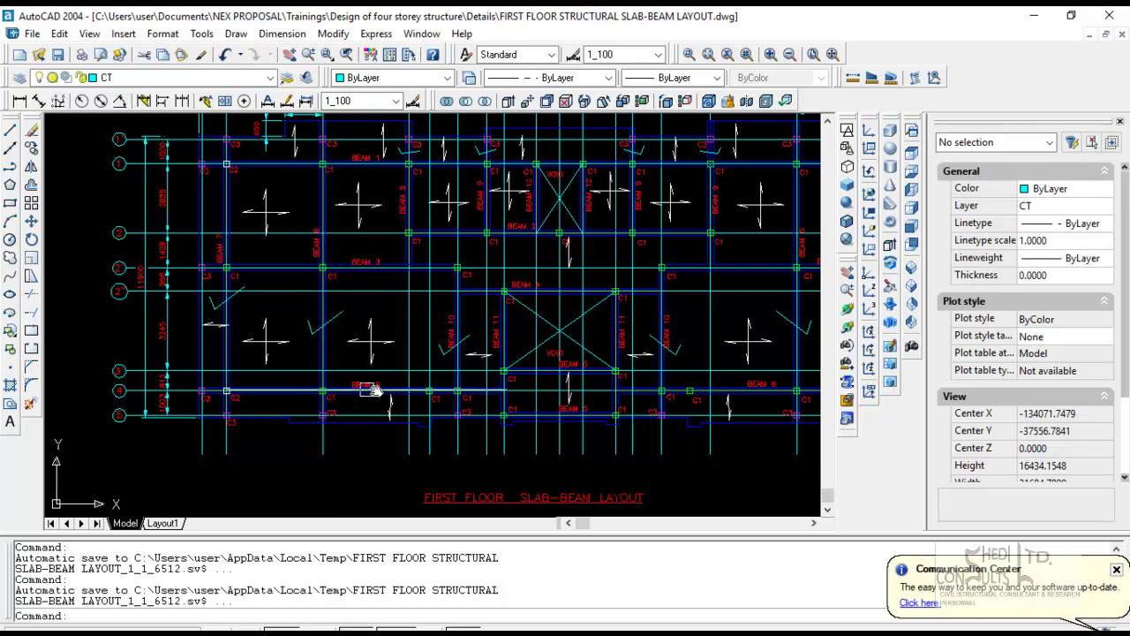
scroll(375, 393, up, 4)
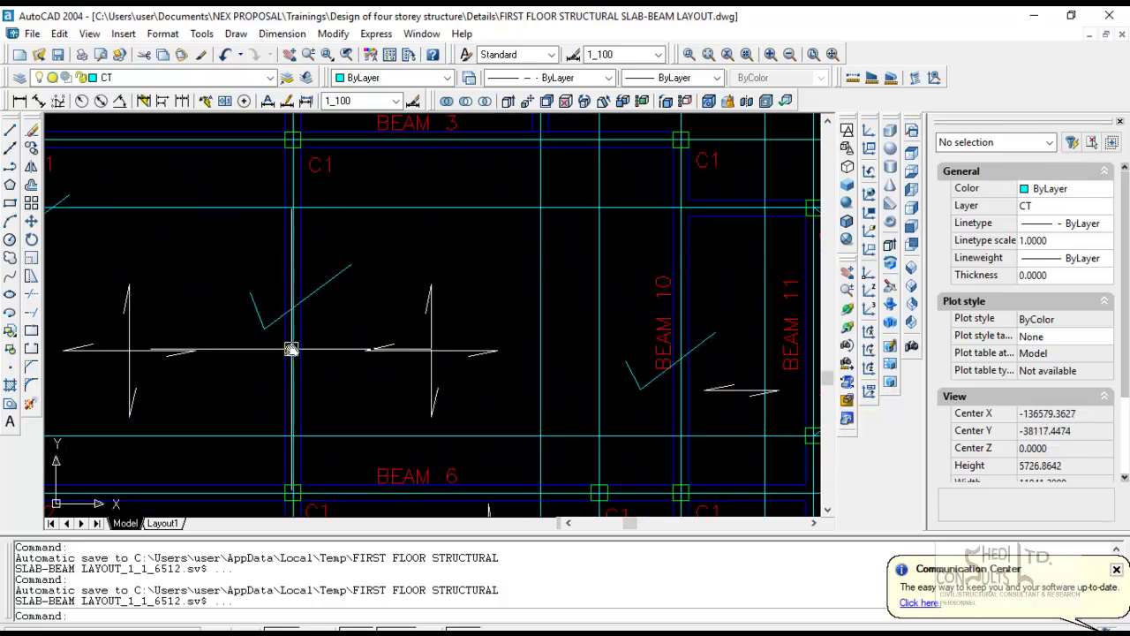
scroll(362, 357, down, 3)
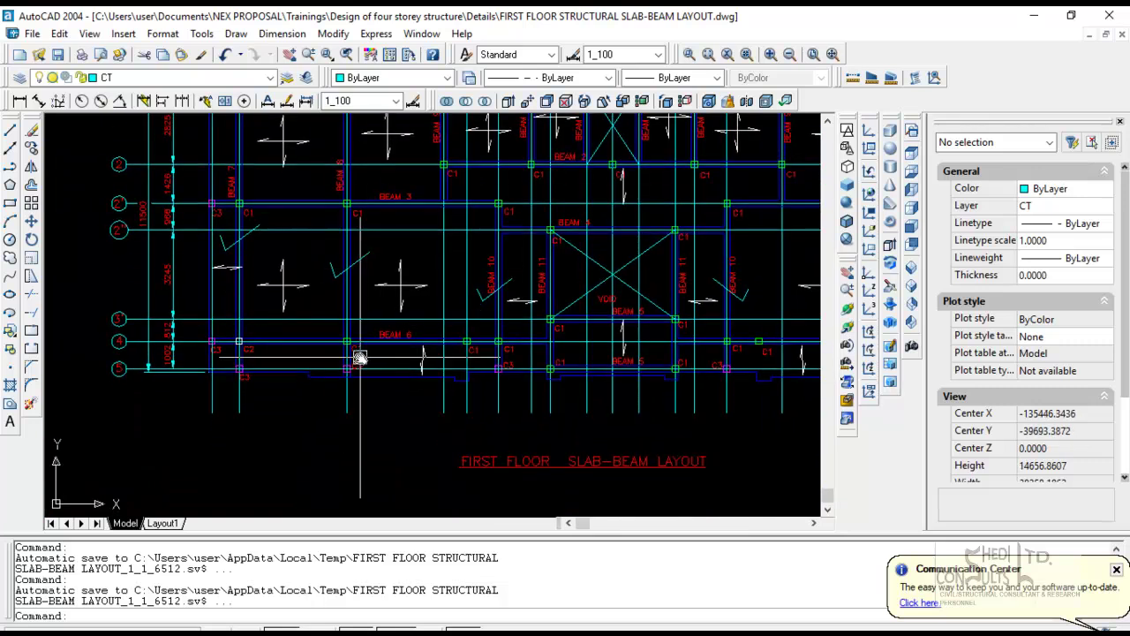
scroll(375, 363, up, 4)
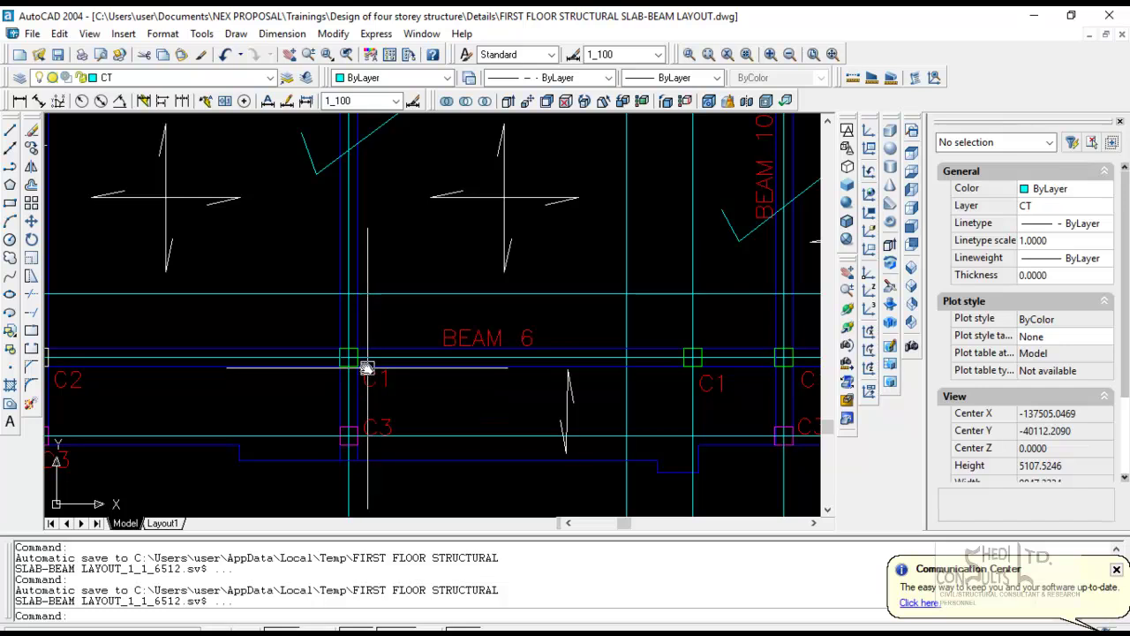
scroll(378, 348, down, 4)
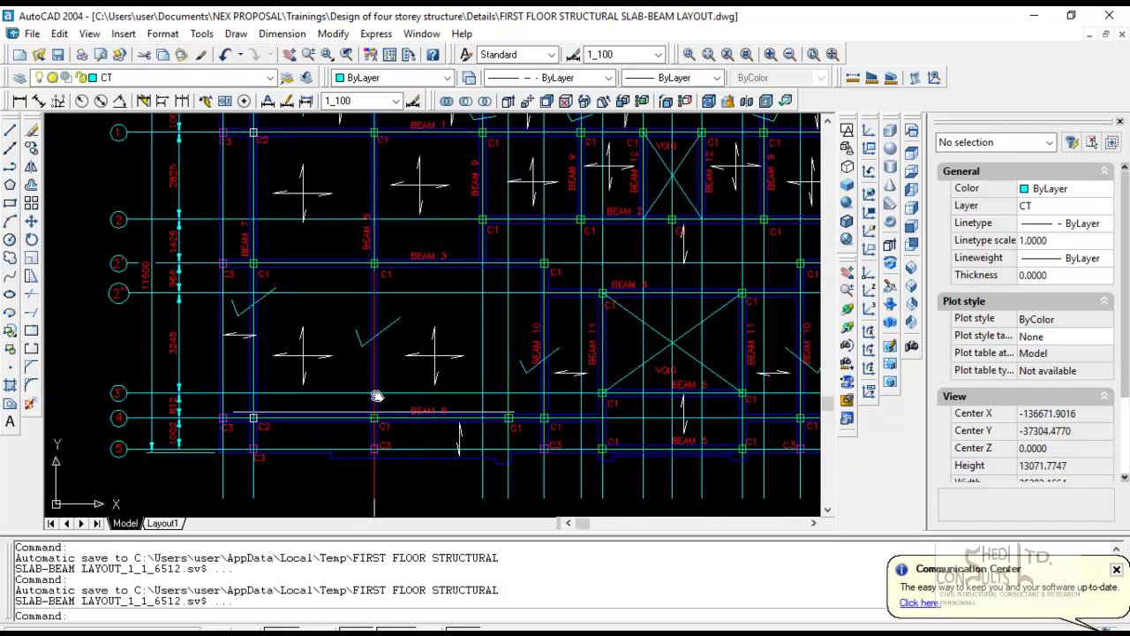
scroll(380, 389, down, 2)
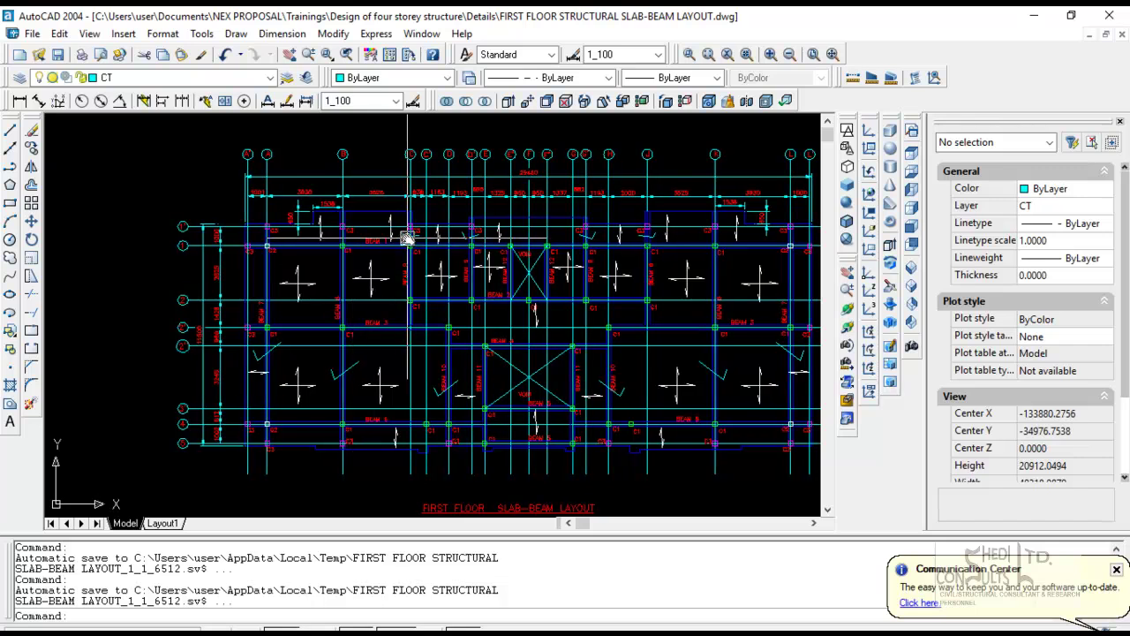
scroll(405, 235, up, 1)
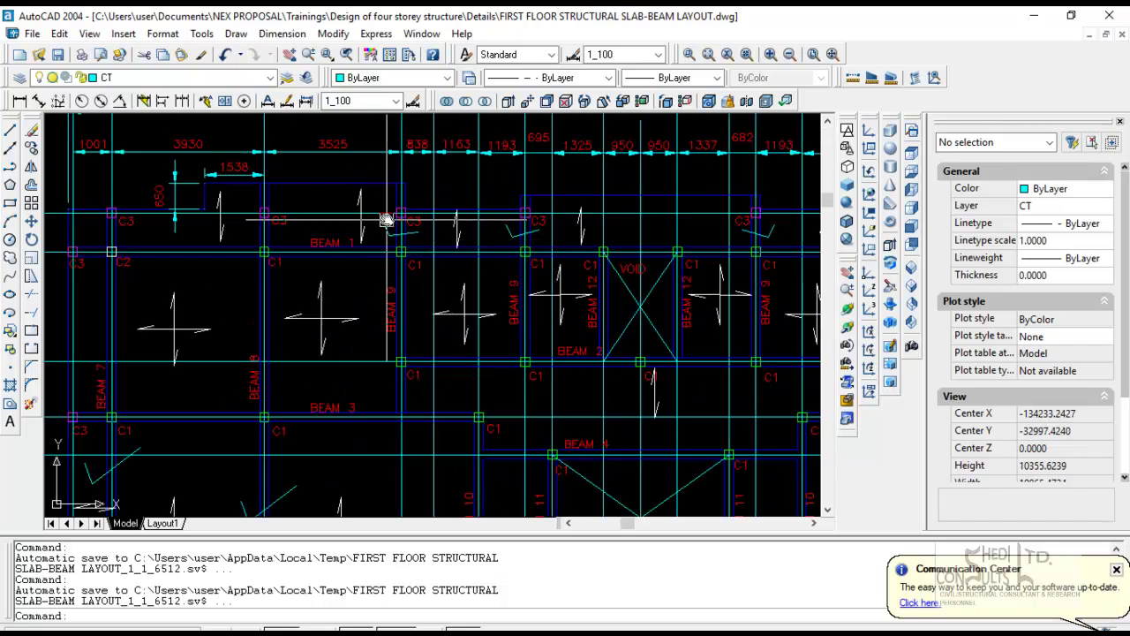
Following the AutoCAD layout, add the two short BEAM 9 lines flanking the upper void and the right-hand BEAM 10 line to the STAAD.Pro selection
click(727, 624)
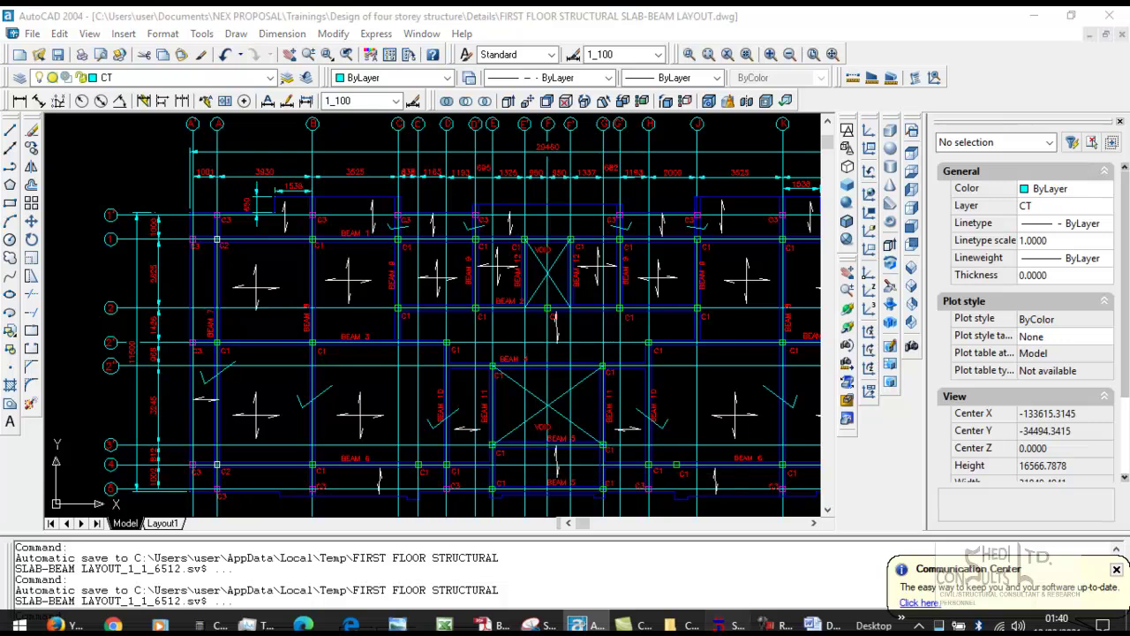
click(728, 624)
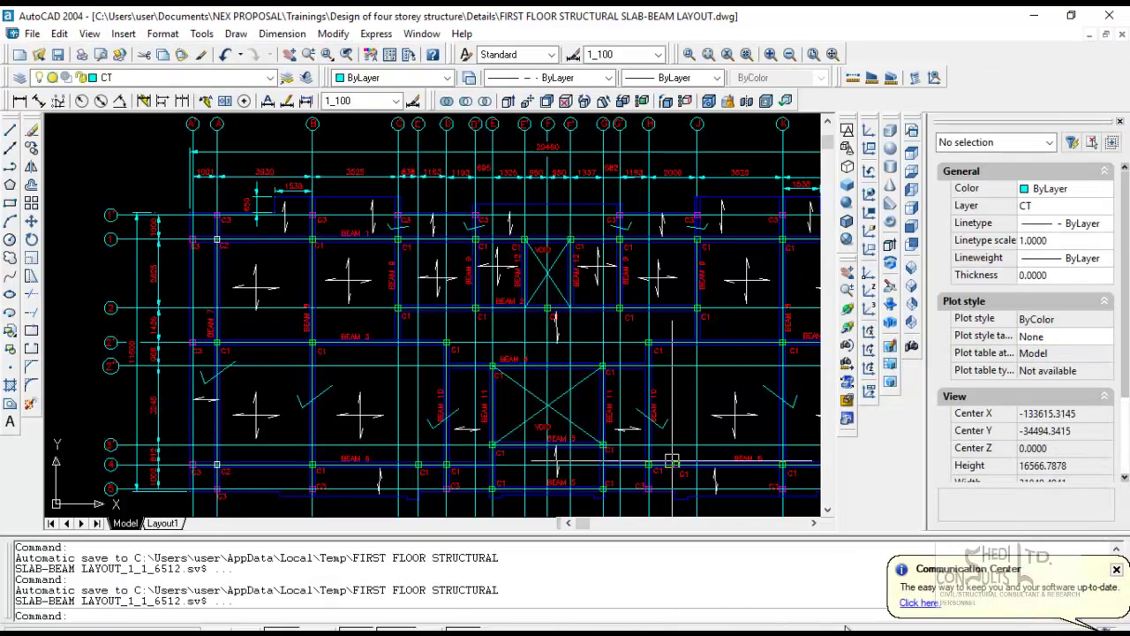
middle_drag(530, 220, 472, 223)
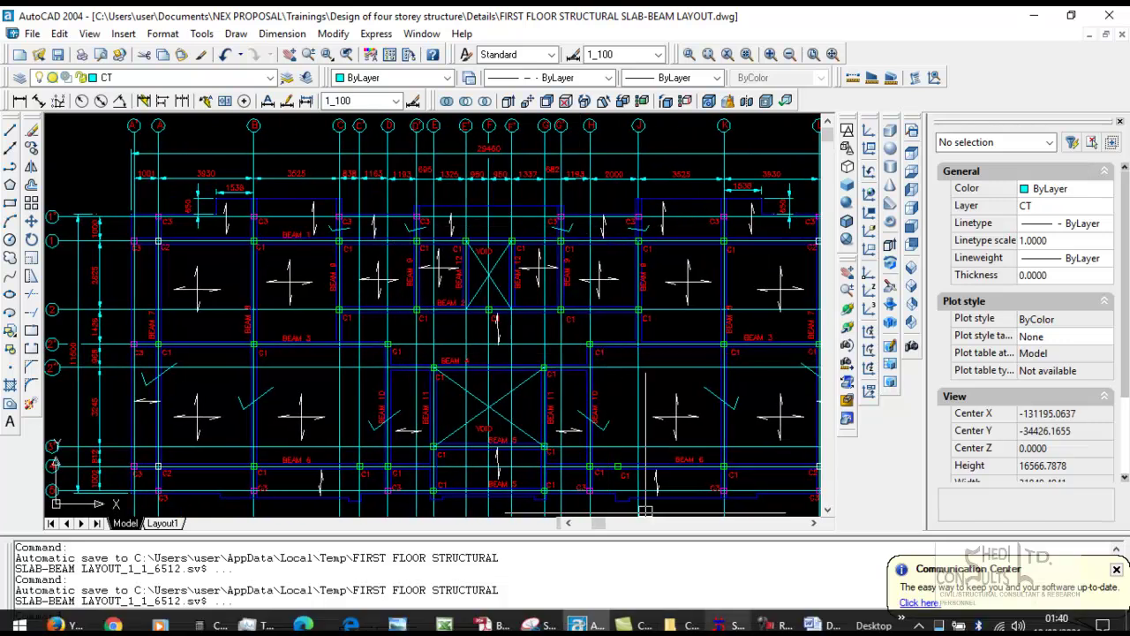
click(729, 625)
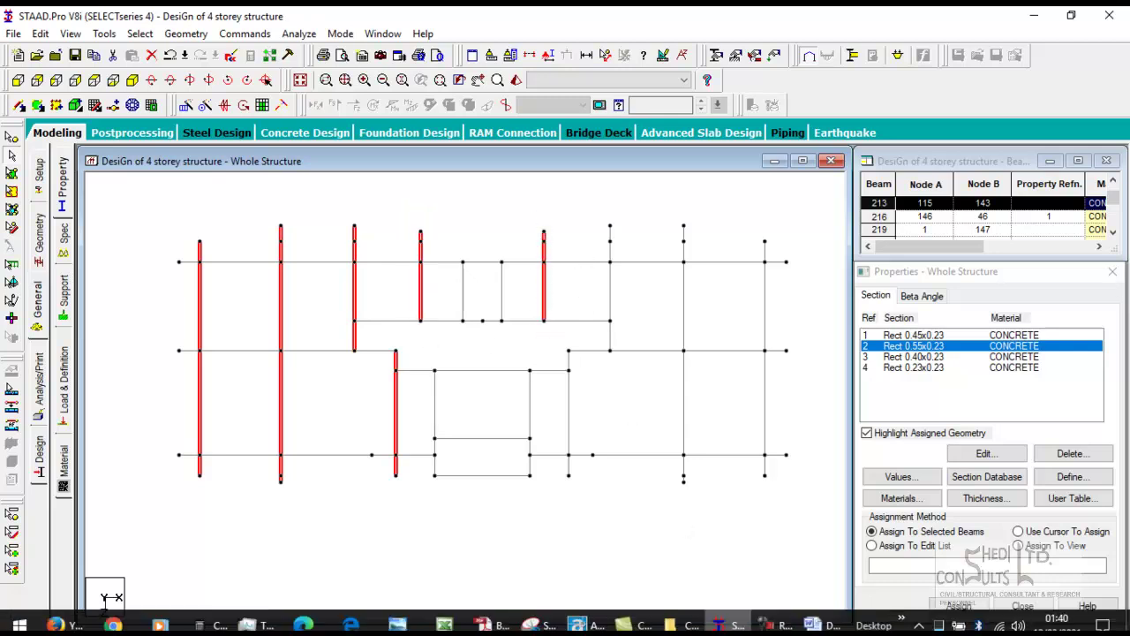
click(578, 625)
click(720, 624)
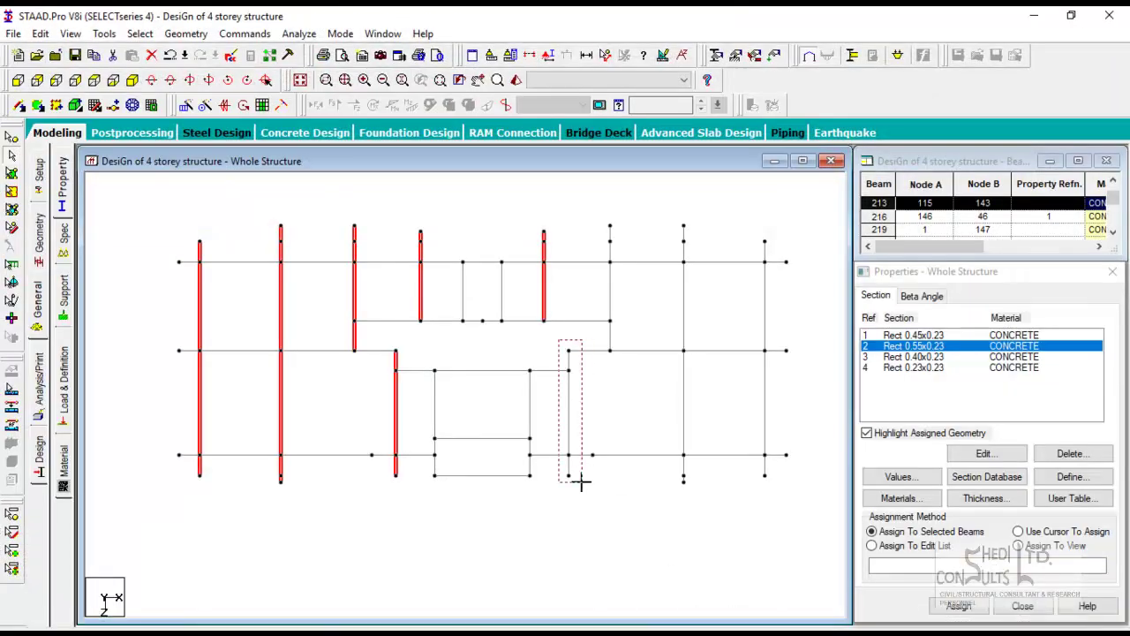
drag(581, 481, 582, 484)
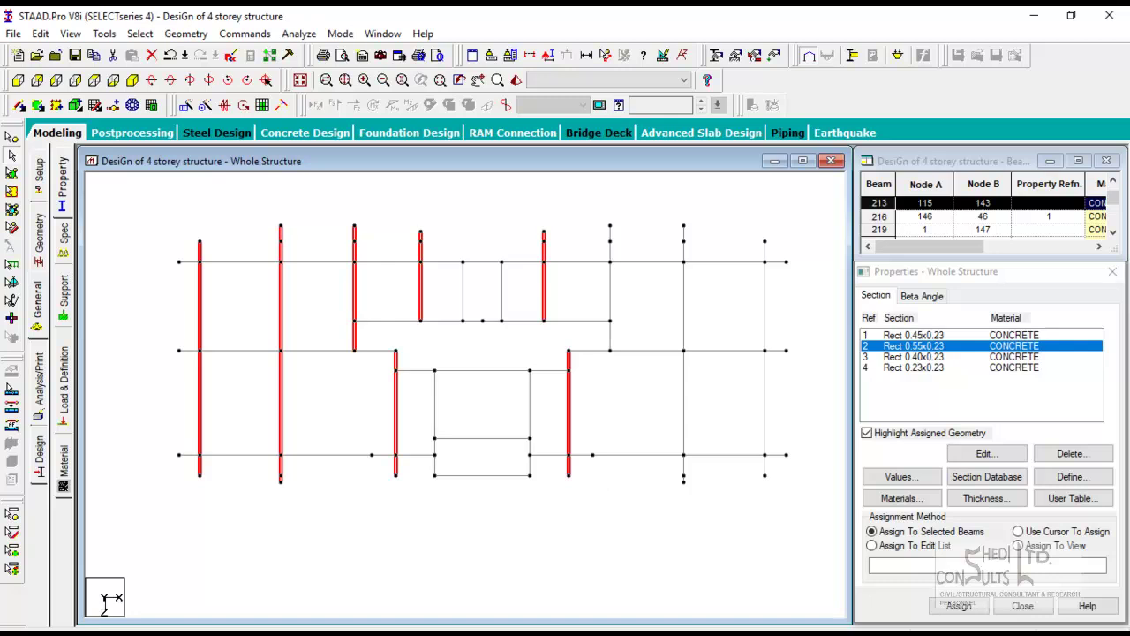
Check the right half of the AutoCAD layout and add the two rightmost full-length transverse beam lines to the STAAD.Pro selection
click(590, 625)
middle_drag(646, 334, 458, 317)
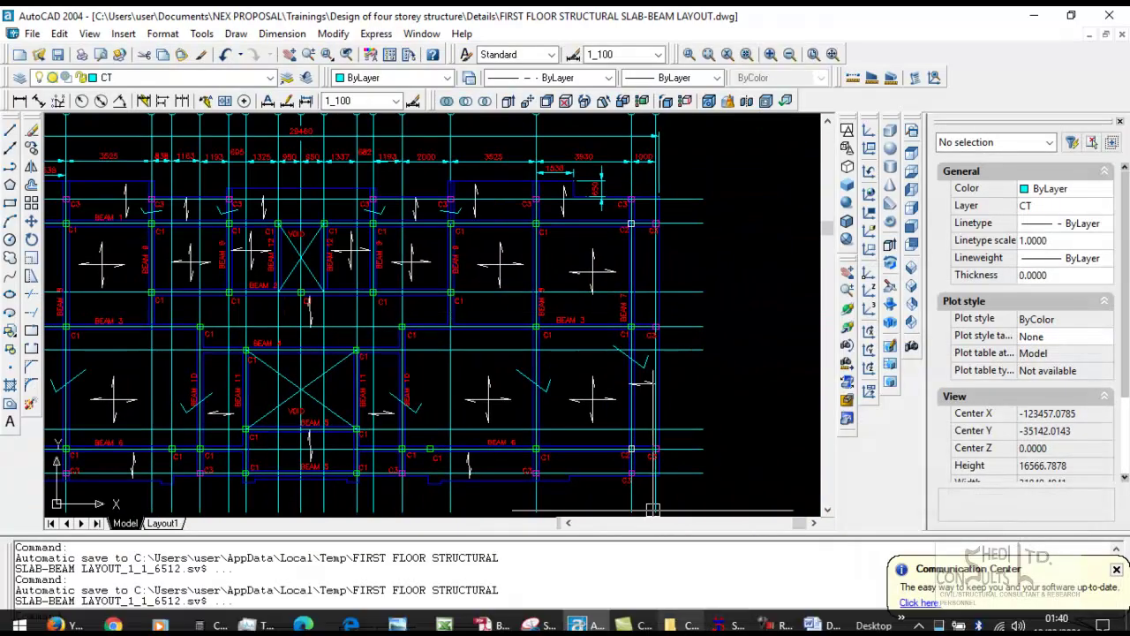
click(724, 625)
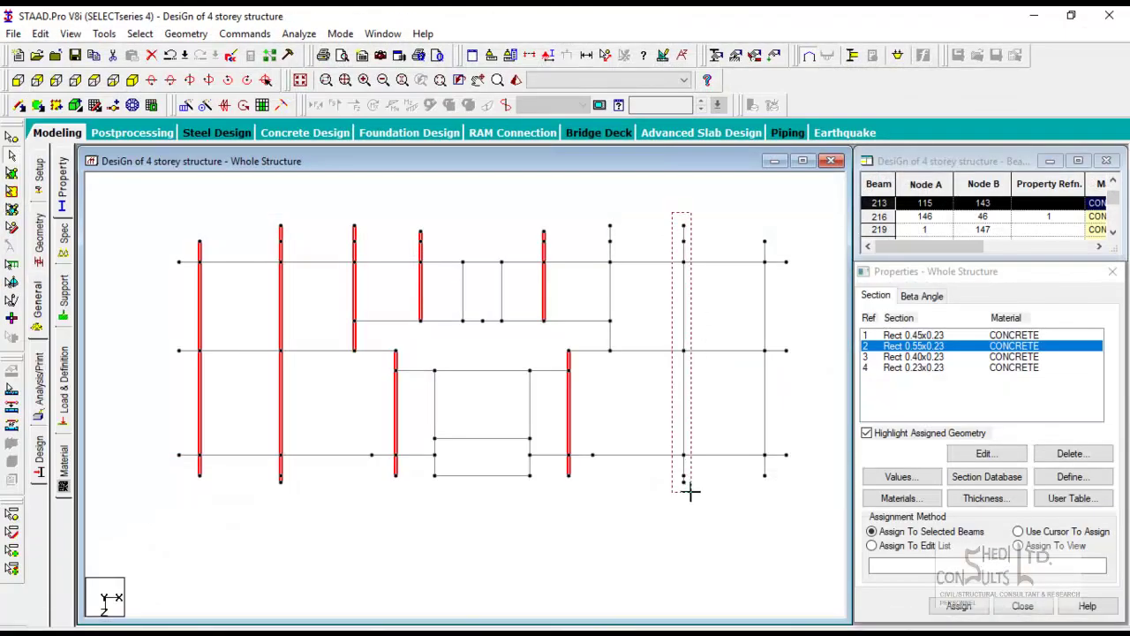
drag(689, 492, 690, 493)
drag(773, 488, 774, 490)
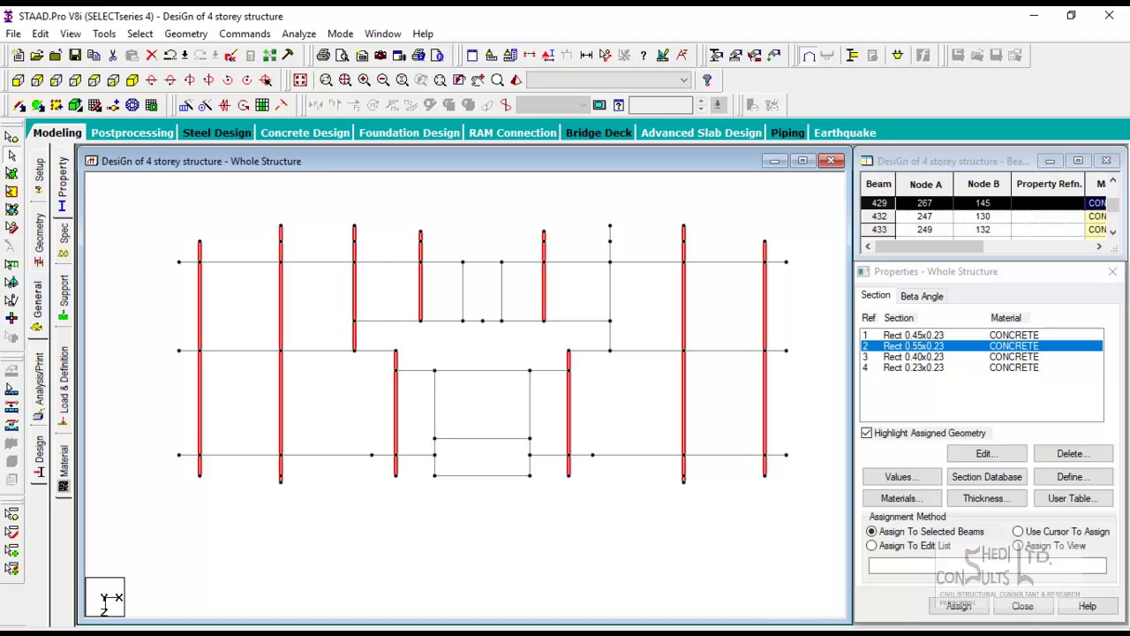
Recheck the AutoCAD layout, assign Rect 0.55x0.23 to the selected transverse beams in STAAD.Pro, and clear the selection
click(726, 625)
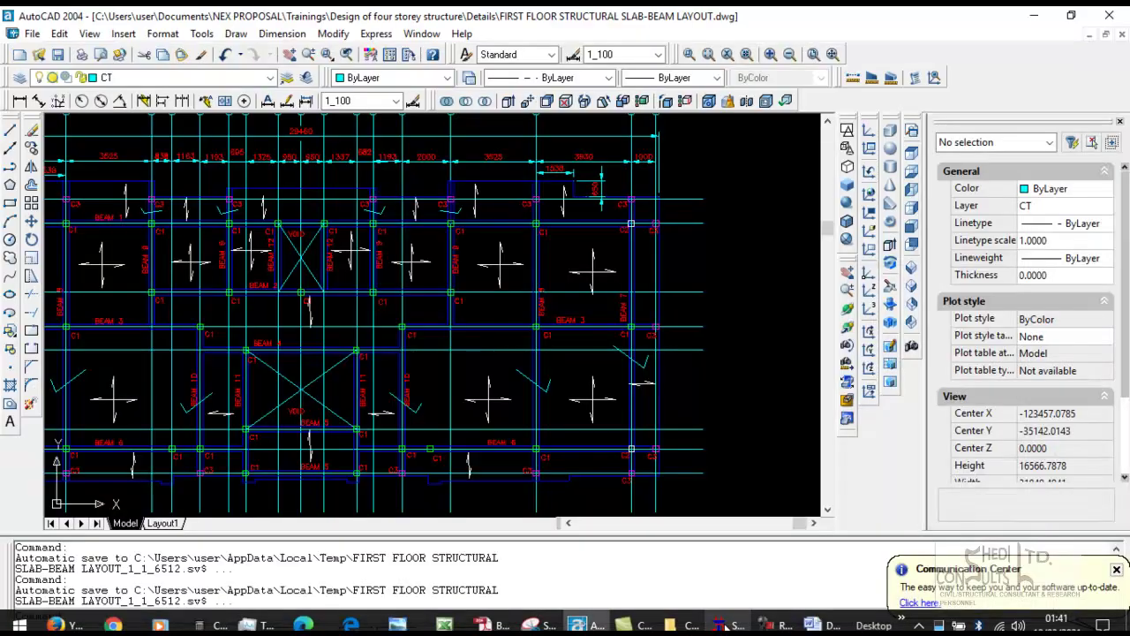
click(724, 625)
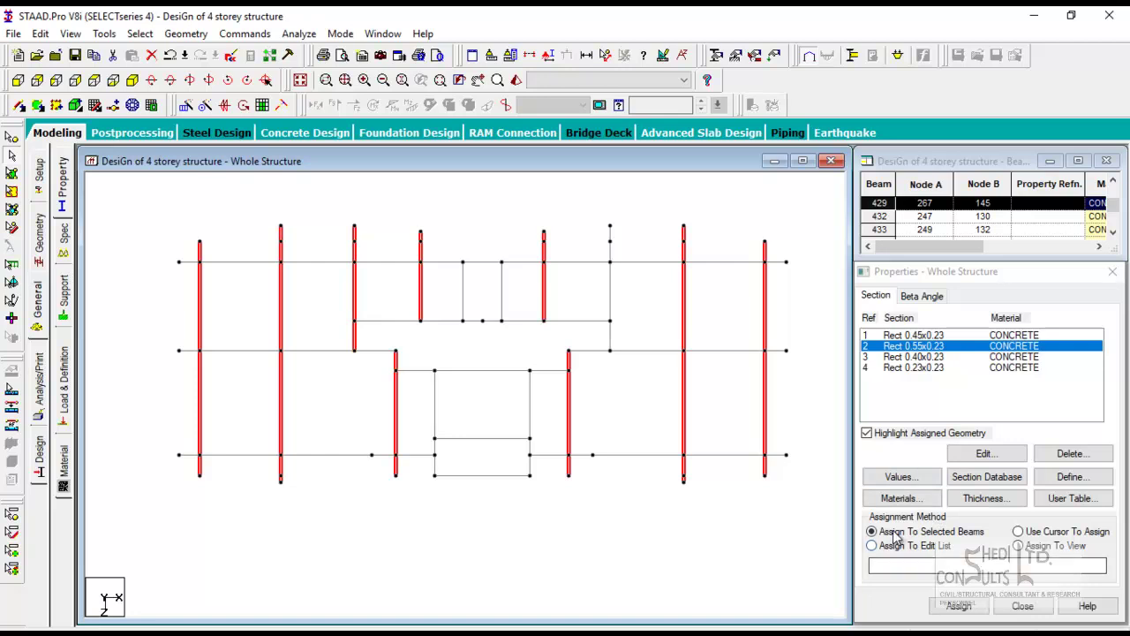
click(959, 605)
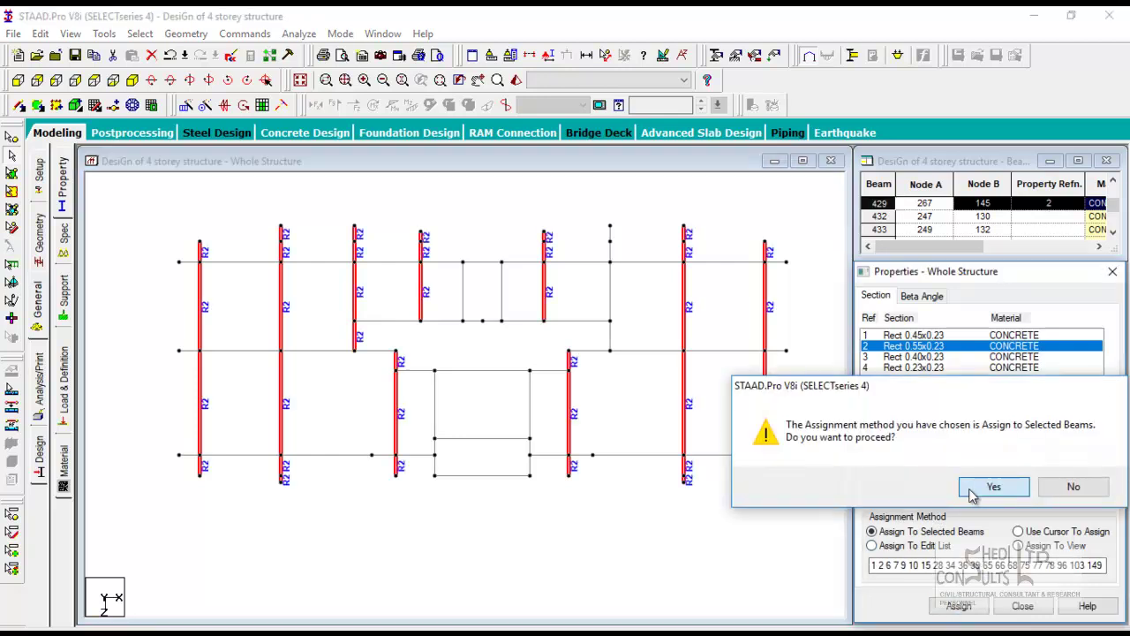
click(971, 492)
click(680, 336)
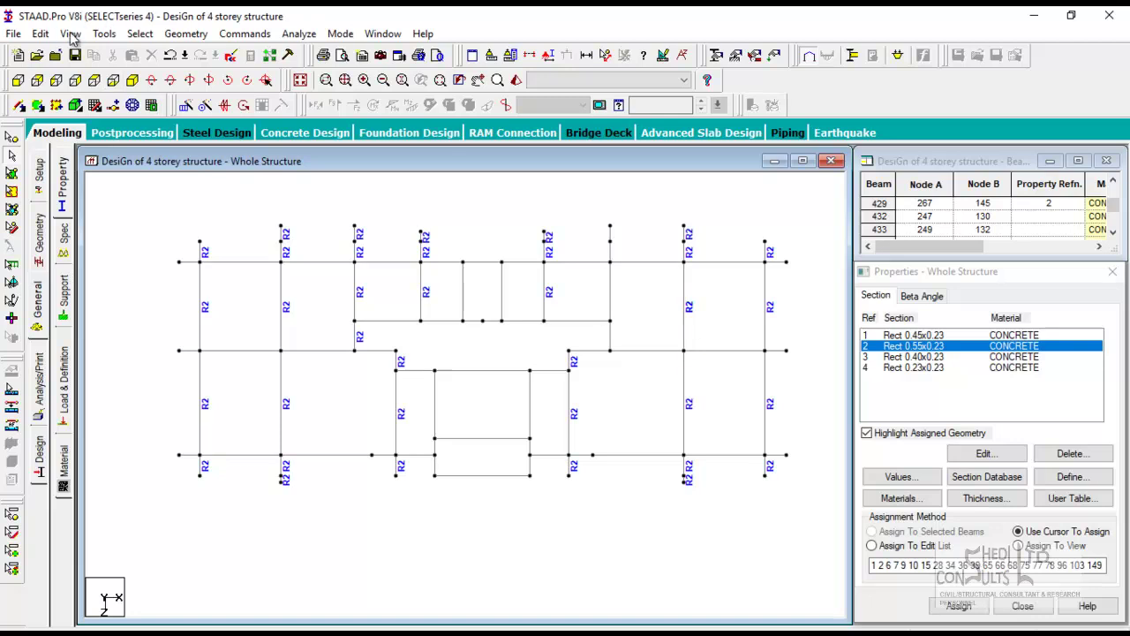
Change the assignment-dialog label option so the section labels of all assigned beams are shown
click(71, 33)
click(114, 287)
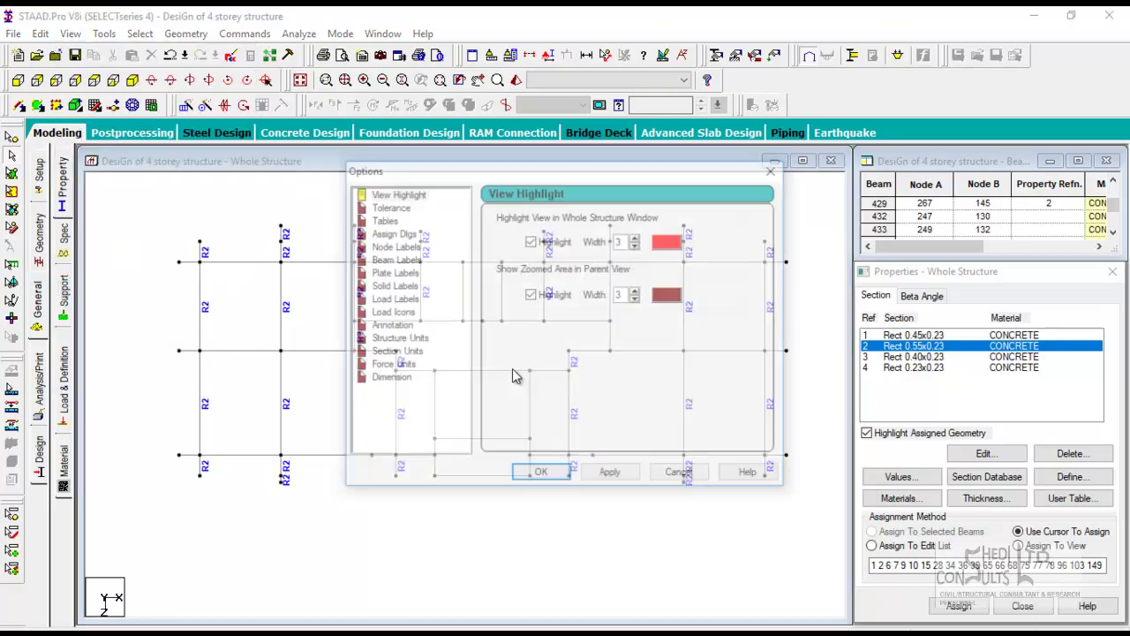
click(393, 233)
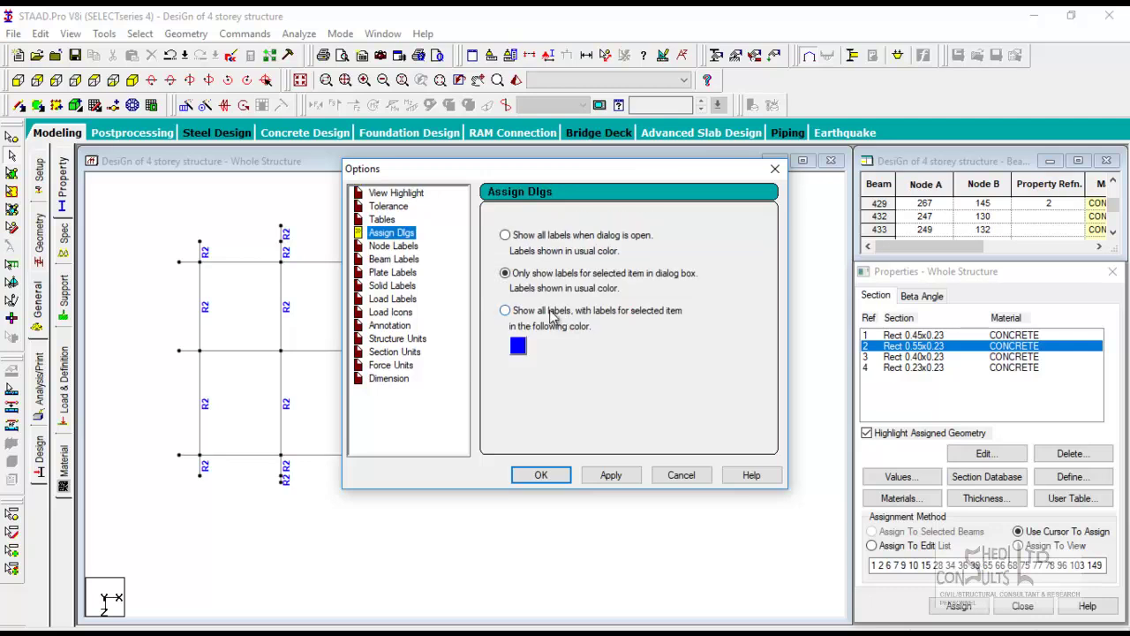
click(543, 476)
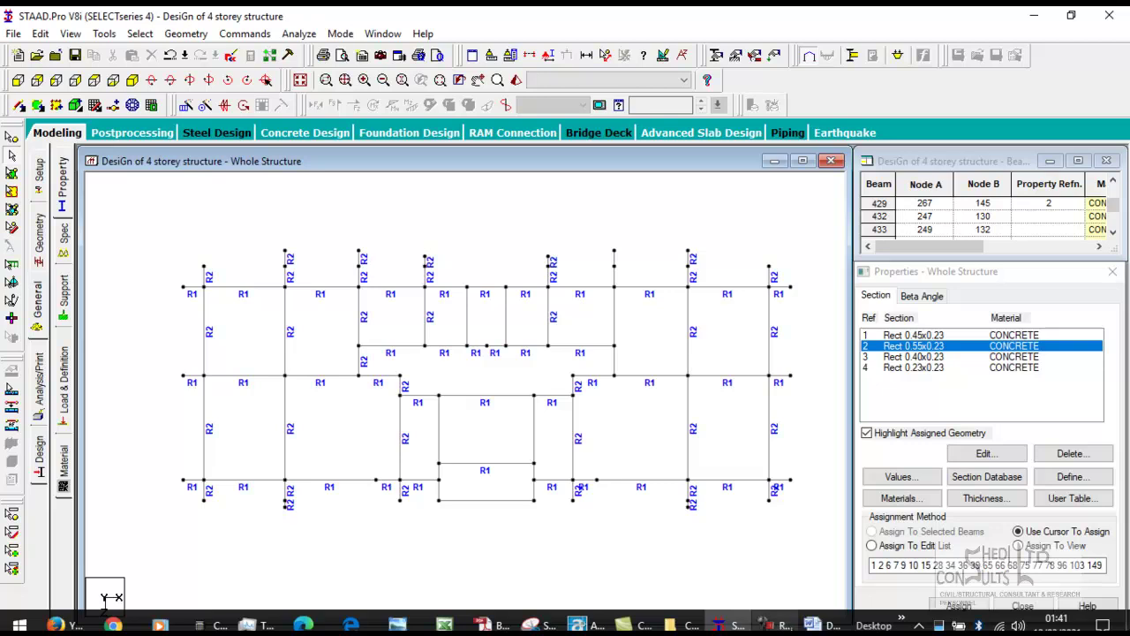
Check the first-floor AutoCAD layout, return to STAAD.Pro and select all beams with a missing property
click(774, 619)
mouse_move(381, 401)
middle_down()
mouse_move(497, 298)
mouse_move(529, 330)
mouse_move(534, 400)
middle_up()
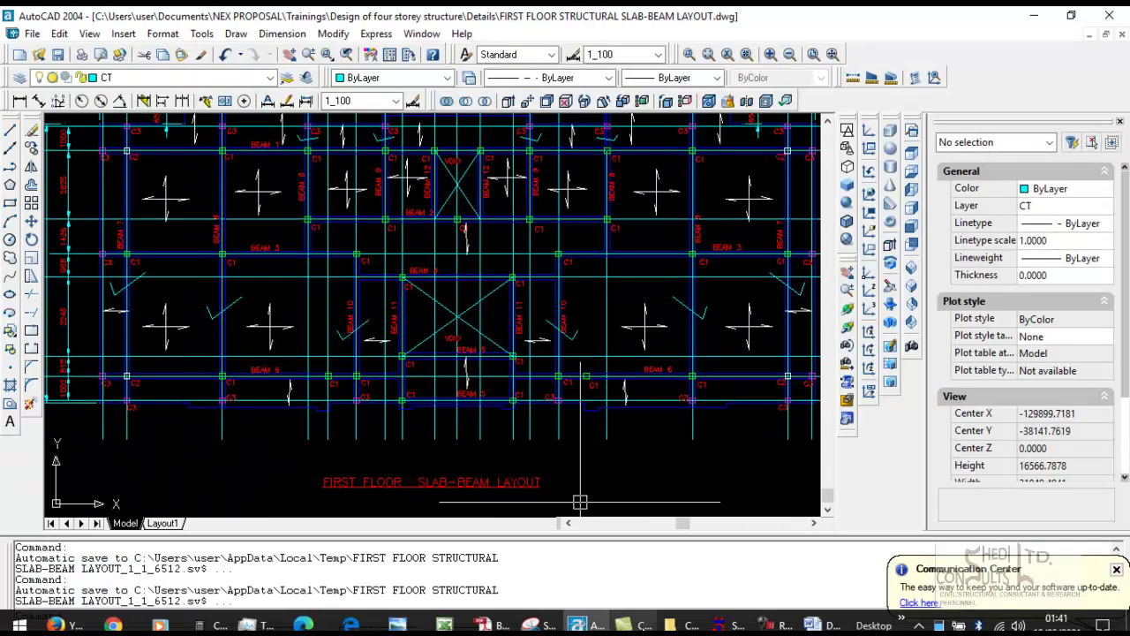
click(728, 619)
middle_drag(621, 512, 599, 484)
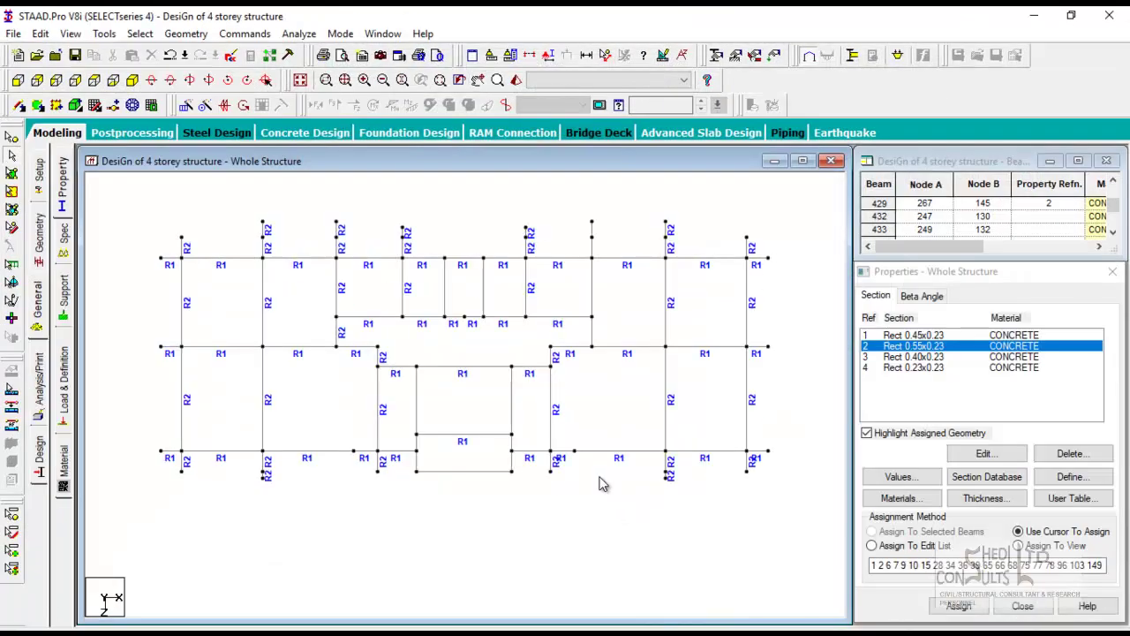
click(139, 34)
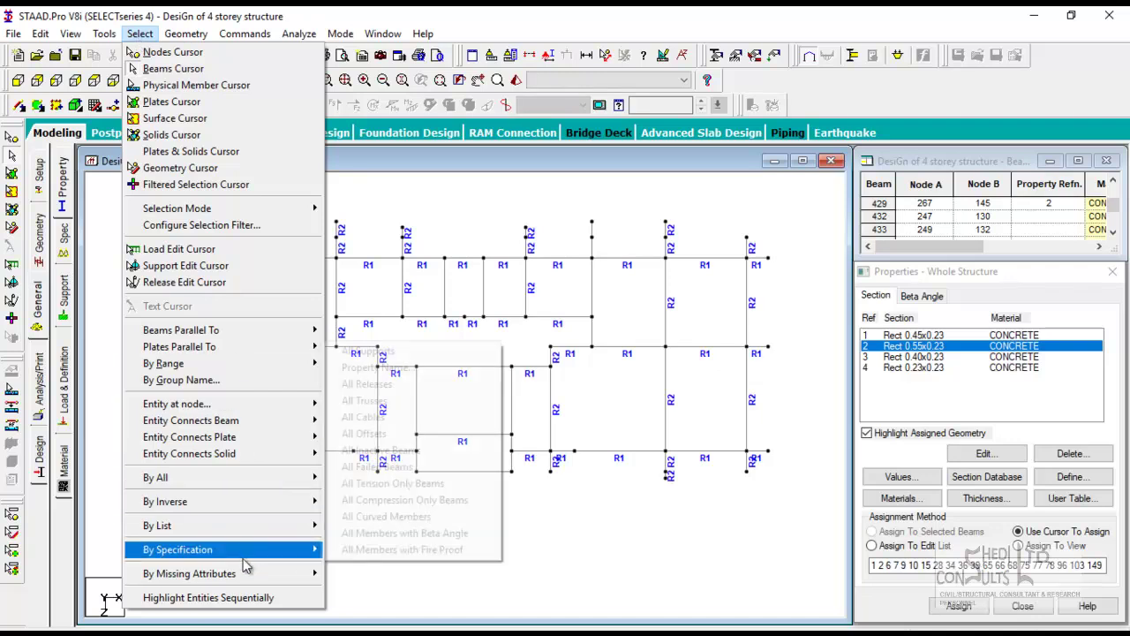
mouse_move(244, 575)
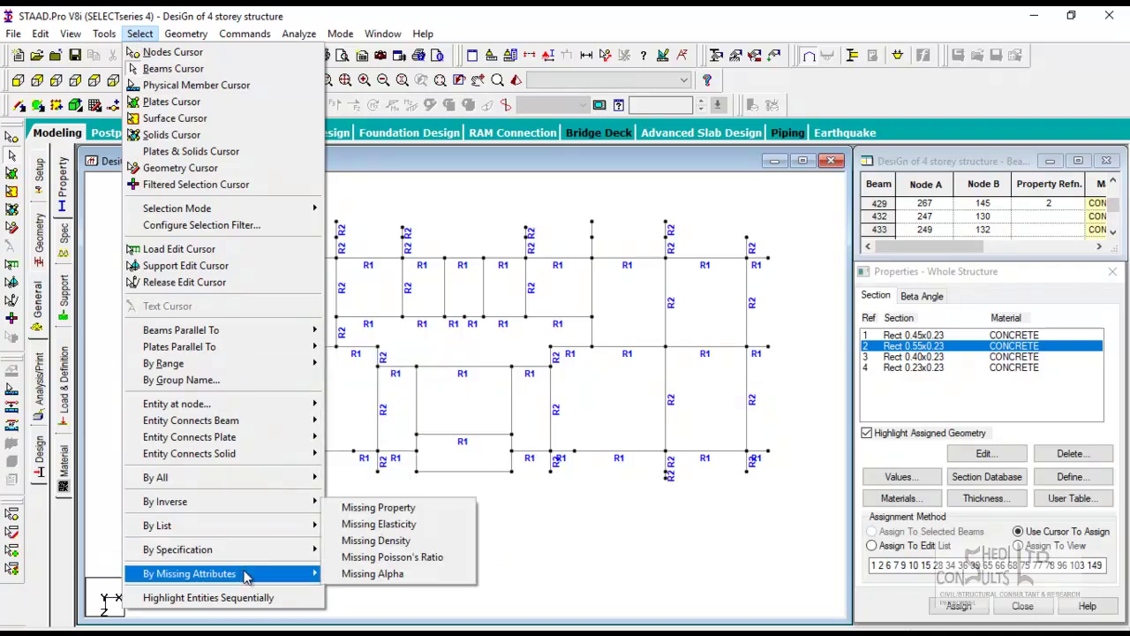
click(398, 508)
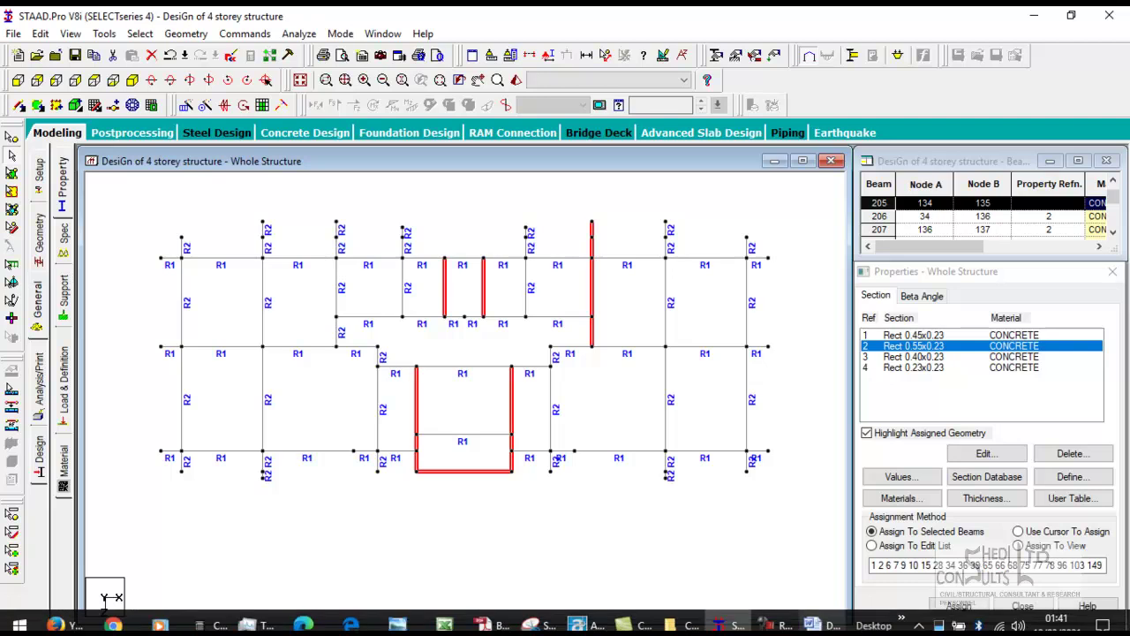
Compare the selected unassigned beams in STAAD.Pro with the first-floor slab-beam layout in AutoCAD
mouse_move(728, 625)
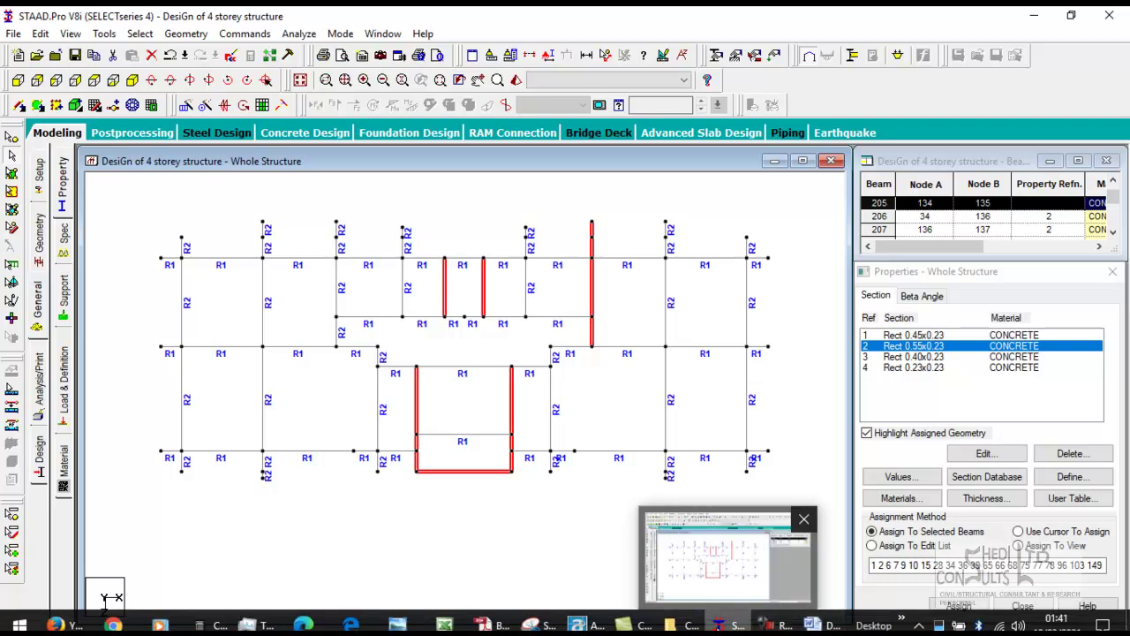
click(722, 625)
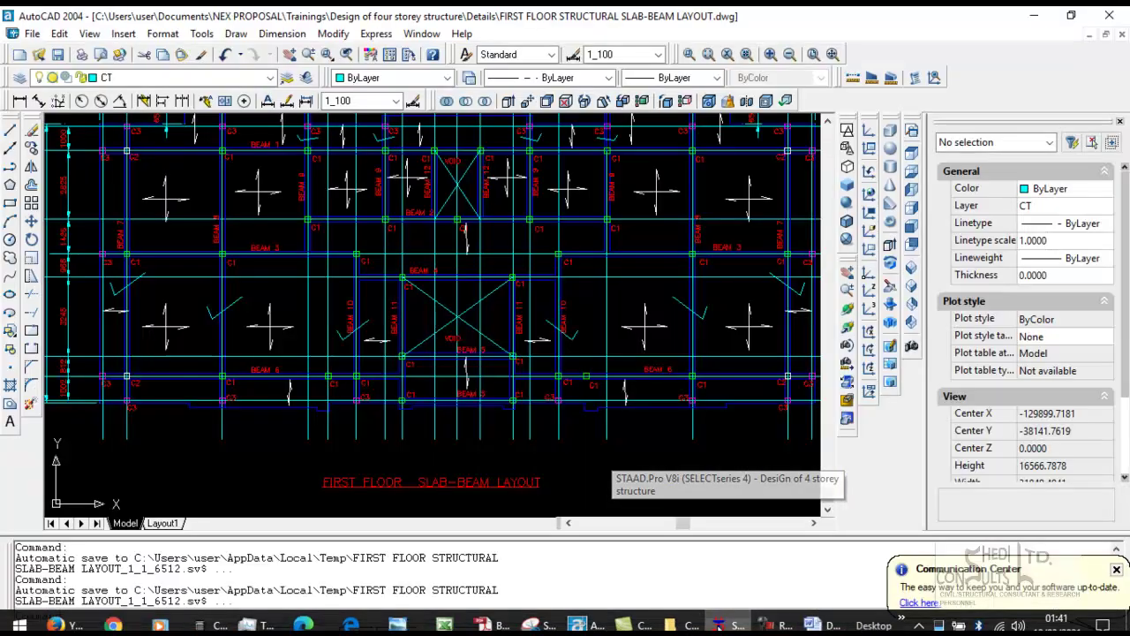
click(720, 626)
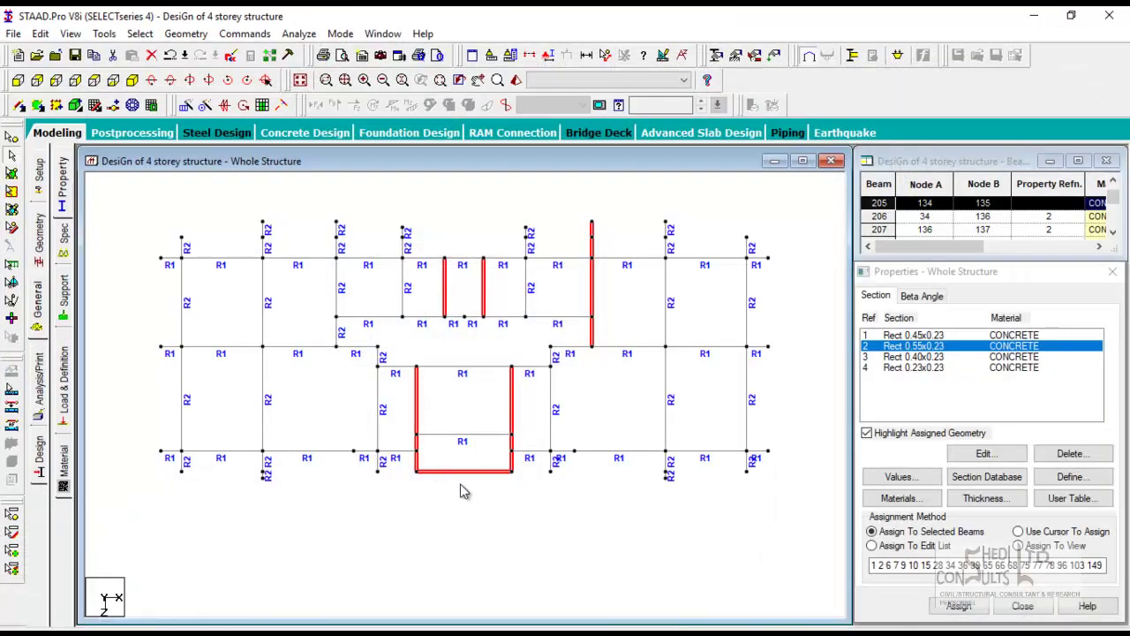
click(722, 625)
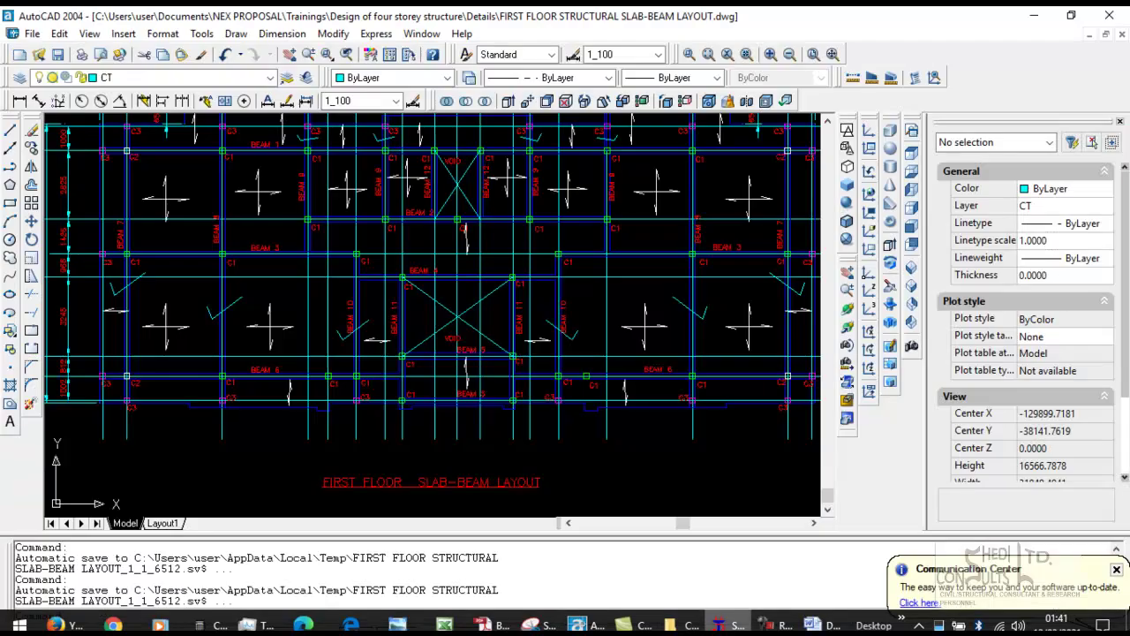
middle_drag(676, 379, 703, 444)
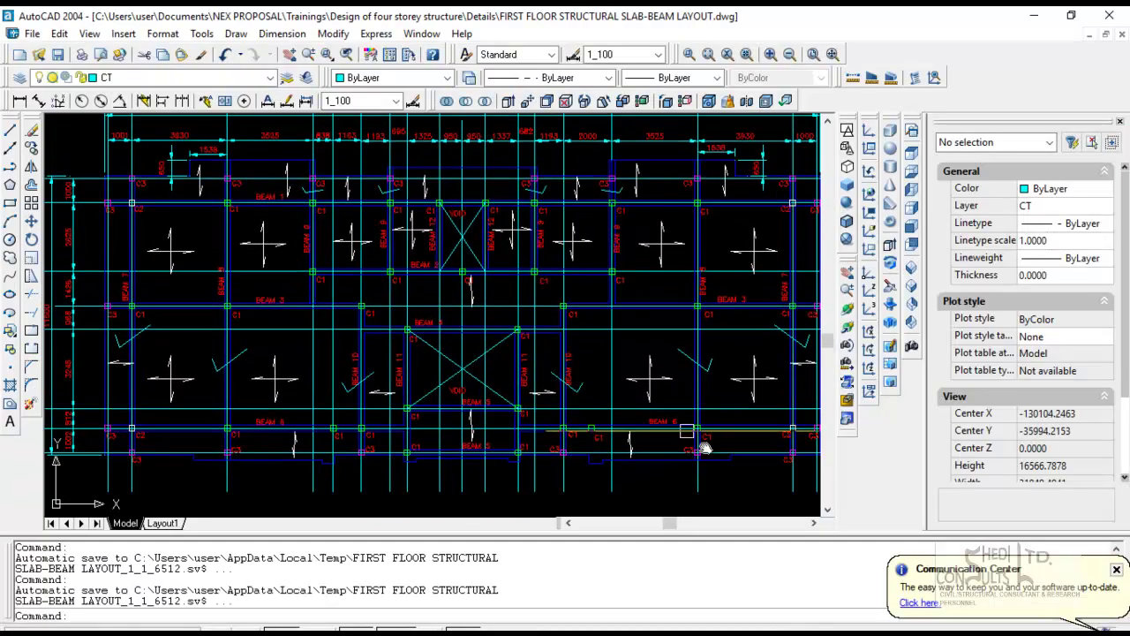
click(722, 625)
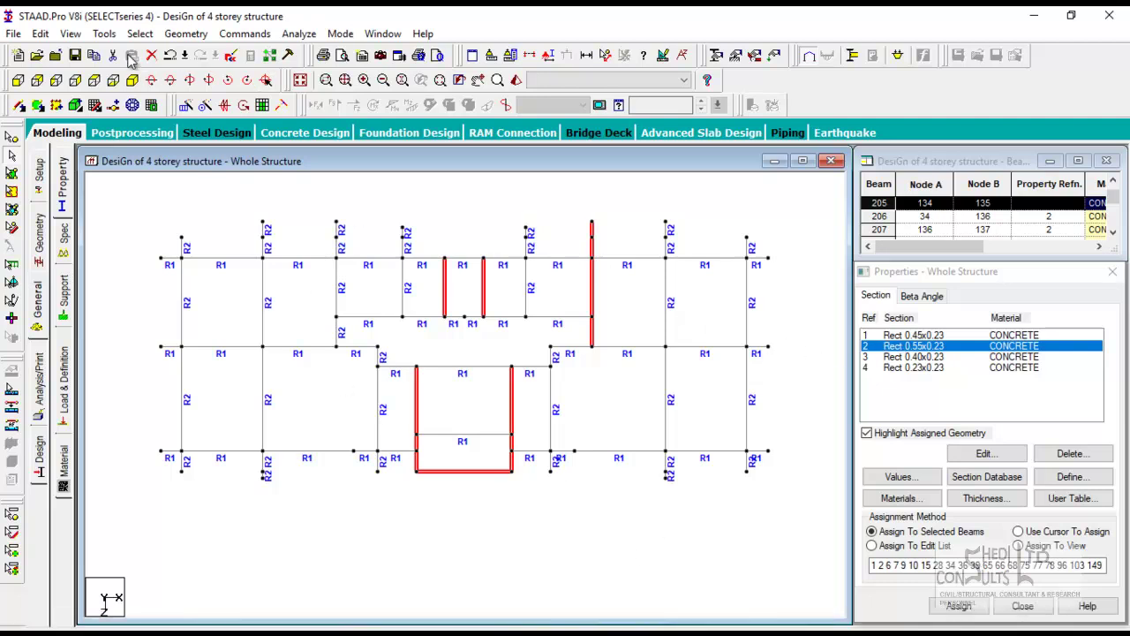
Isolate the selected unassigned beams, reselect them all and assign Rect 0.45x0.23 to them
click(72, 35)
click(123, 81)
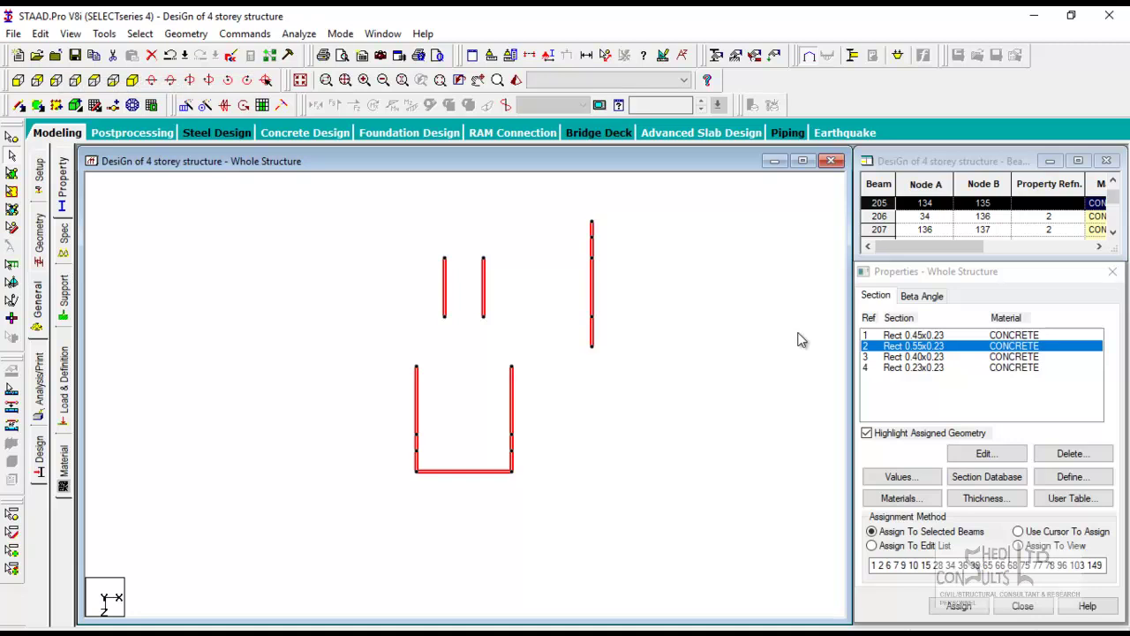
click(922, 336)
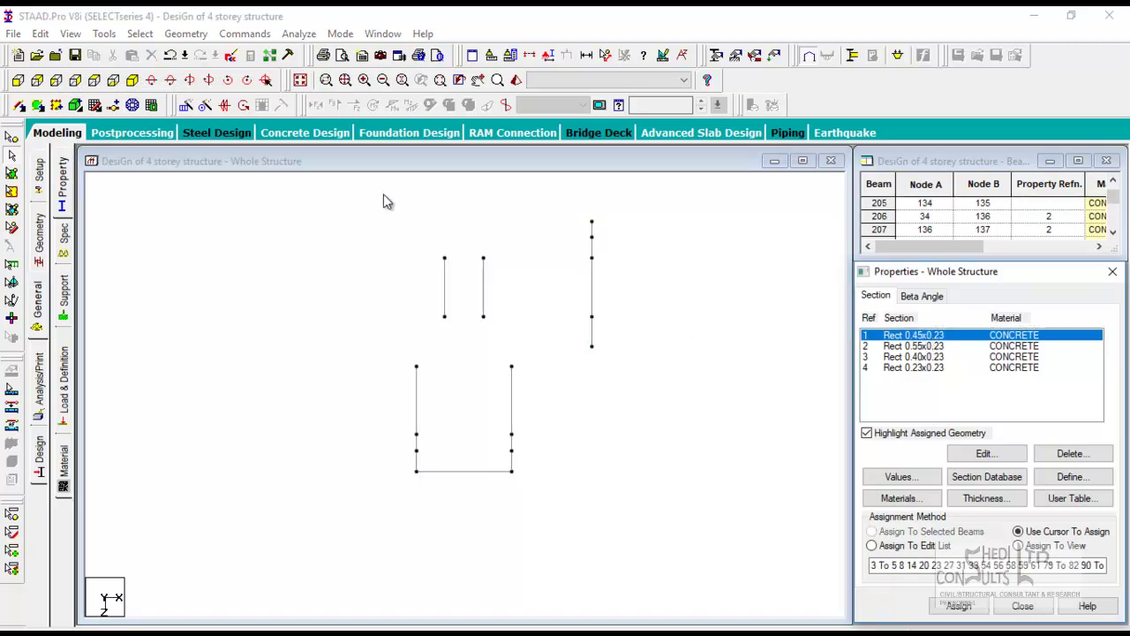
drag(383, 201, 680, 536)
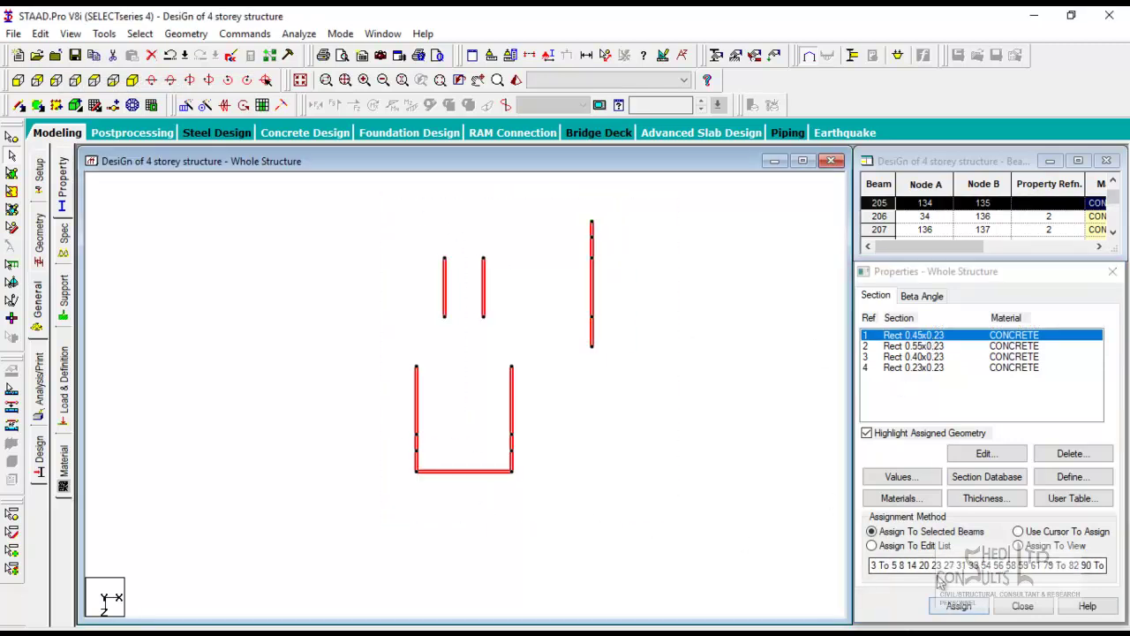
click(956, 607)
click(993, 485)
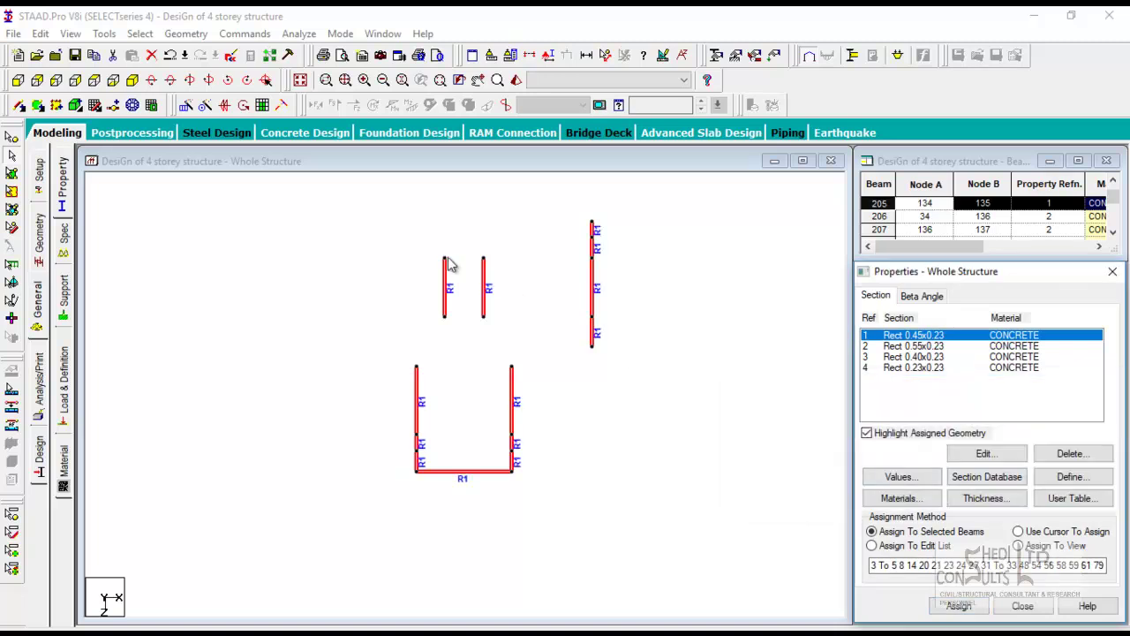
Restore the whole structure and review the section assignments on the lowest beam level, ending with Rect 0.40x0.23 highlighted
click(301, 80)
scroll(525, 282, up, 3)
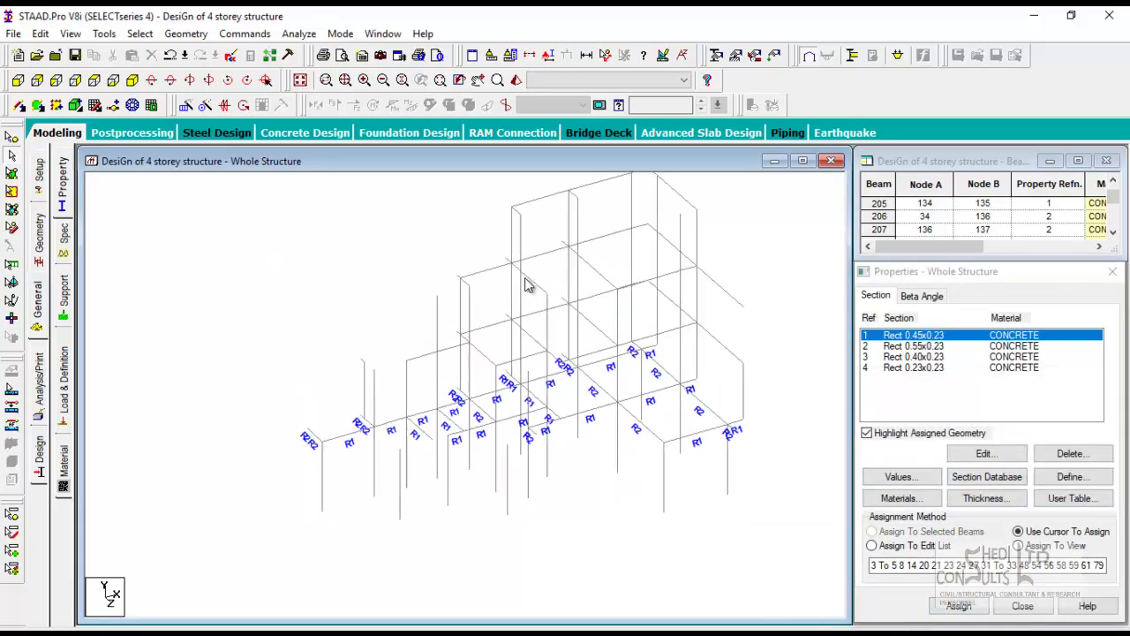
middle_drag(607, 517, 625, 393)
scroll(616, 302, down, 2)
click(923, 349)
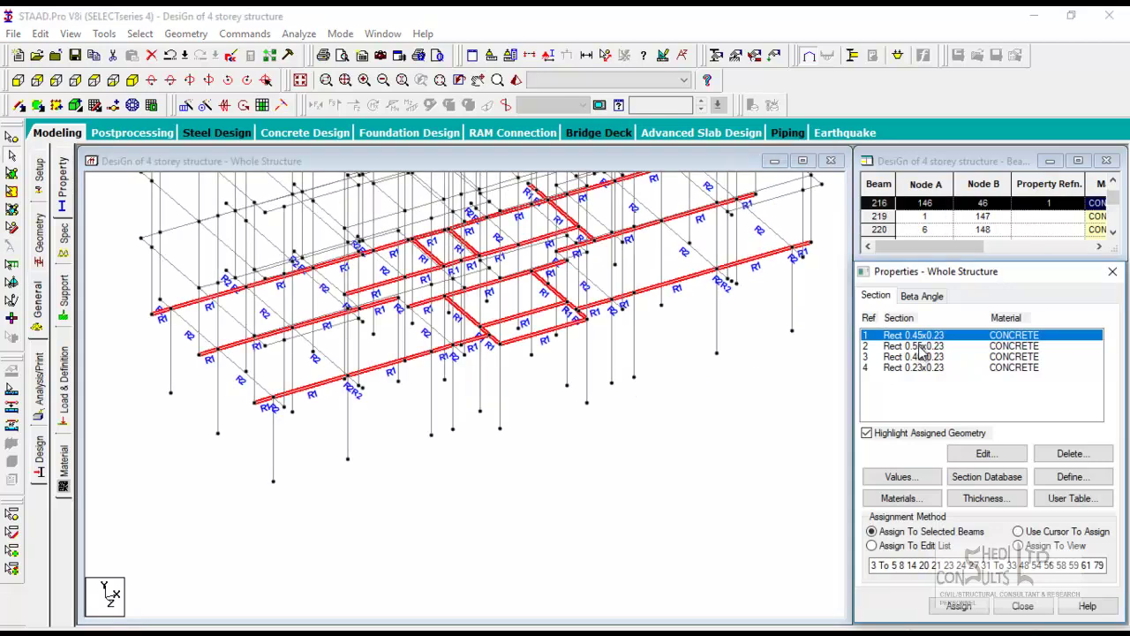
click(914, 356)
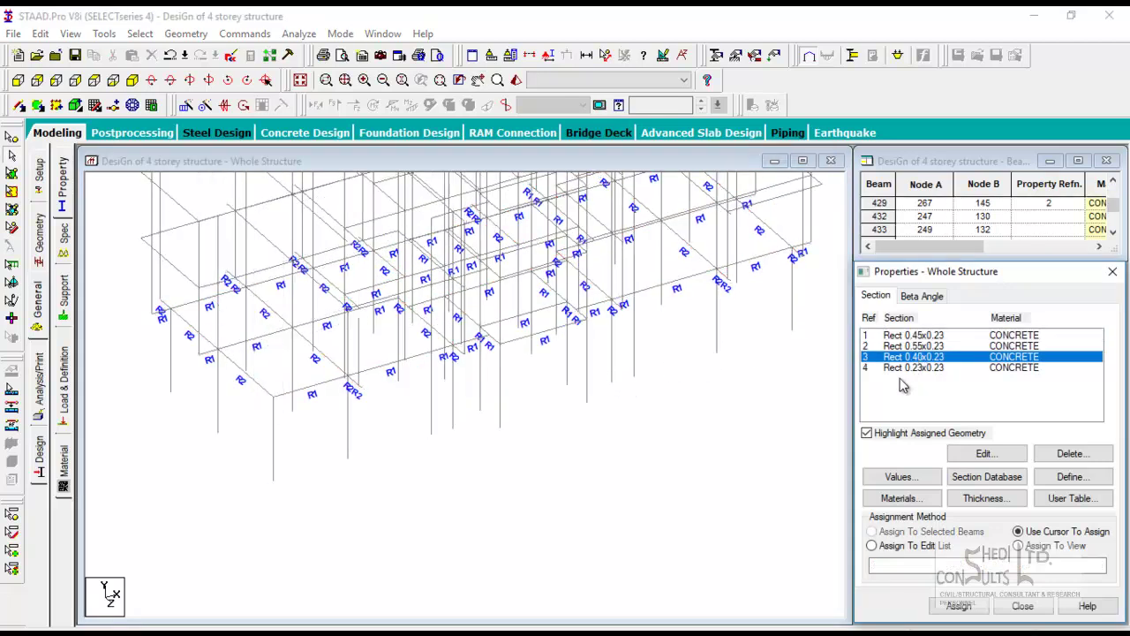
From the front view, select all beams of the level above the assigned floor, isolate them and show them in plan
click(18, 79)
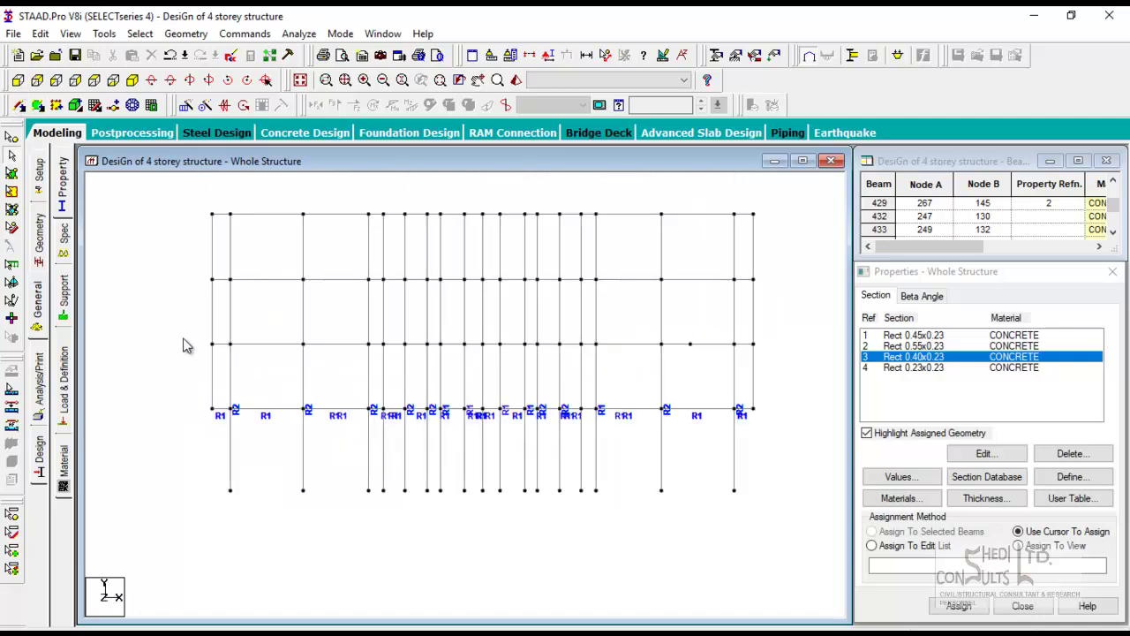
drag(177, 333, 785, 365)
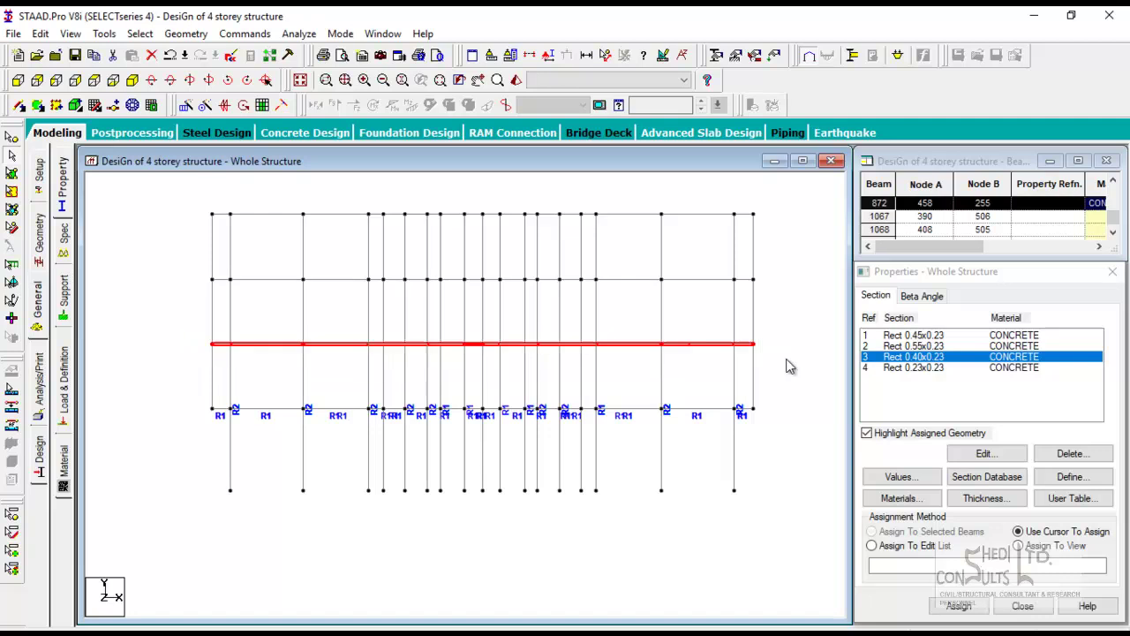
click(71, 33)
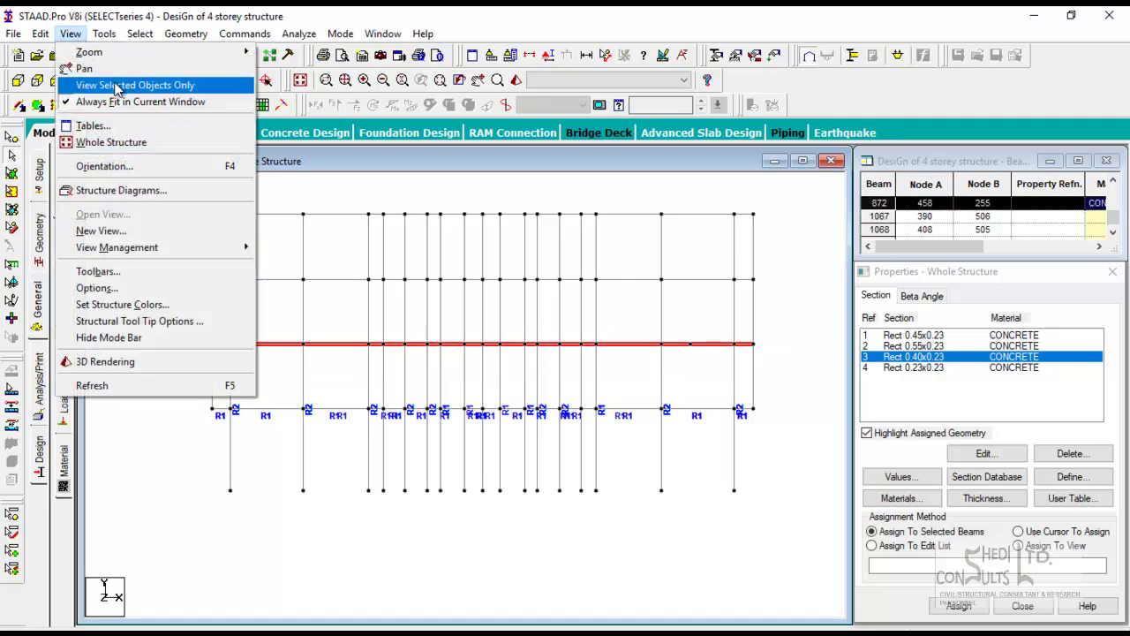
click(117, 86)
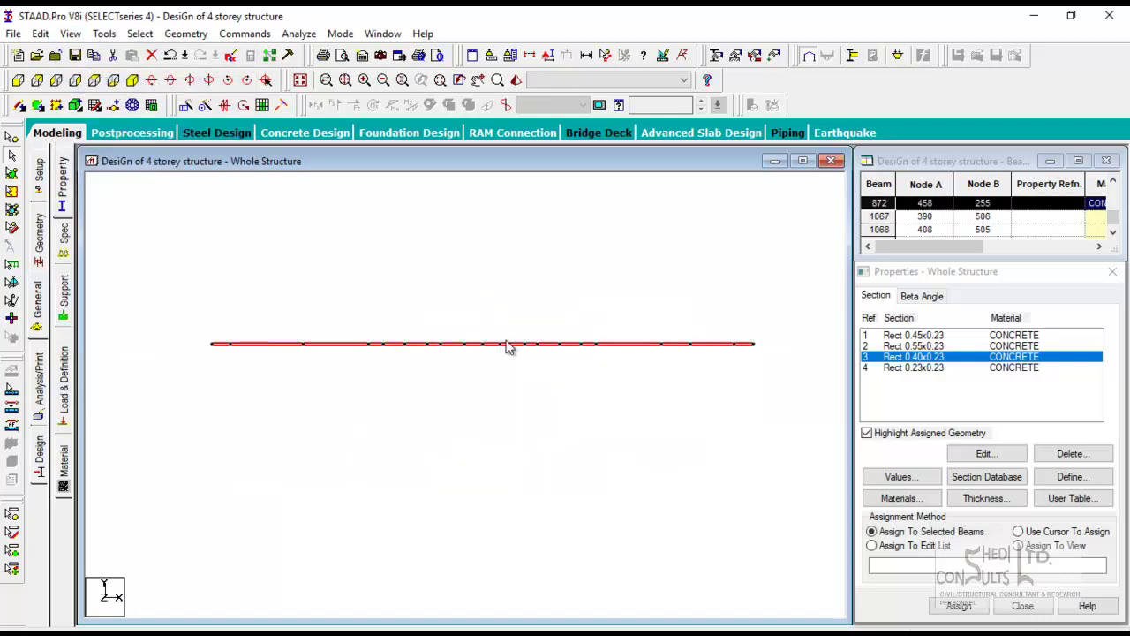
click(93, 80)
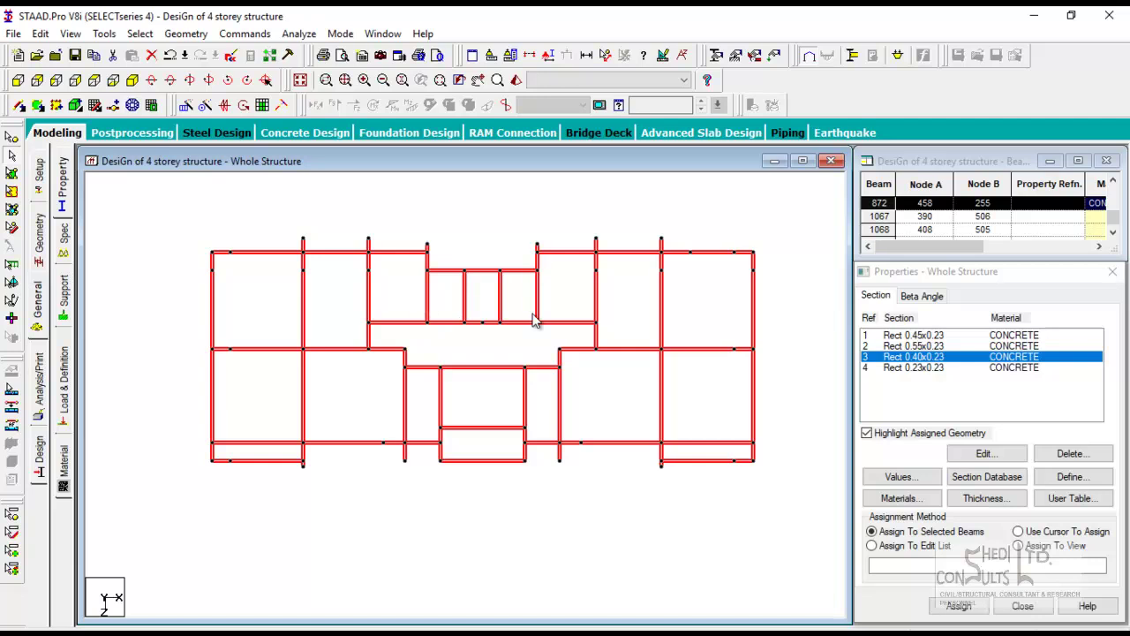
Clear the selection, switch to AutoCAD and examine the beams in SECOND FLOOR STRUCTURAL SLAB-BEAM LAYOUT.dwg
click(697, 562)
mouse_move(654, 628)
click(585, 620)
scroll(457, 259, down, 1)
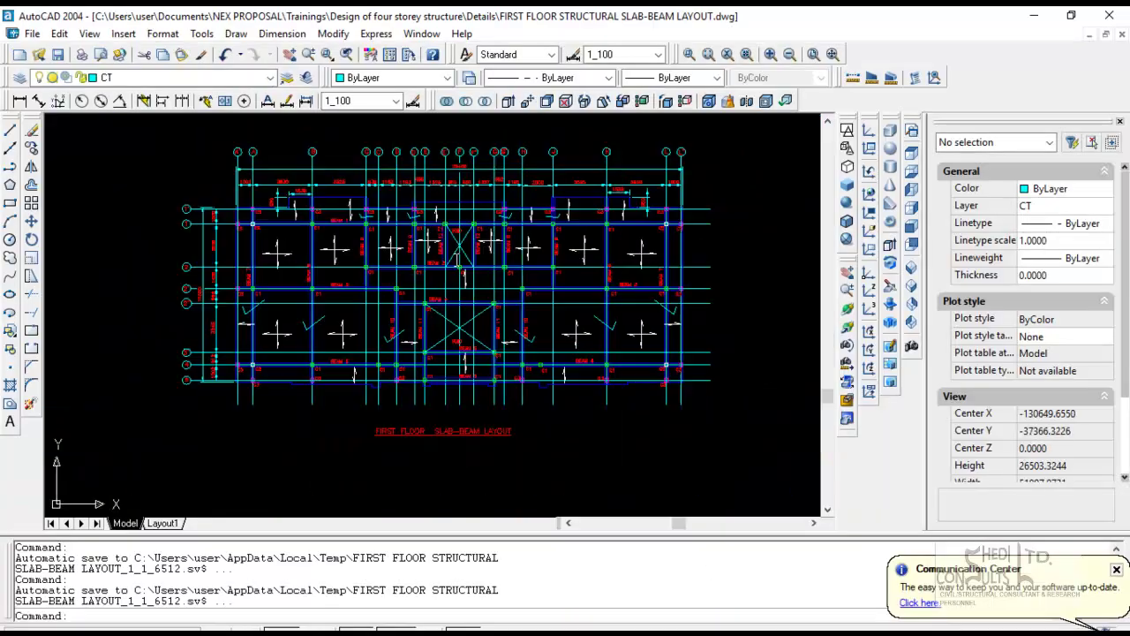
middle_drag(453, 254, 457, 290)
click(422, 33)
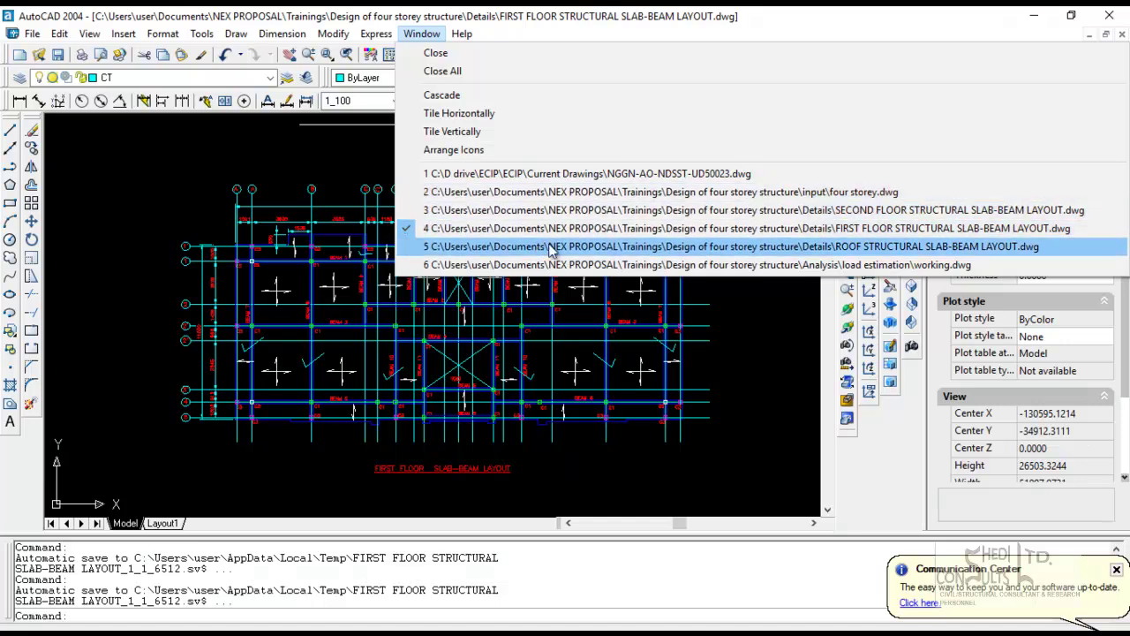
click(547, 210)
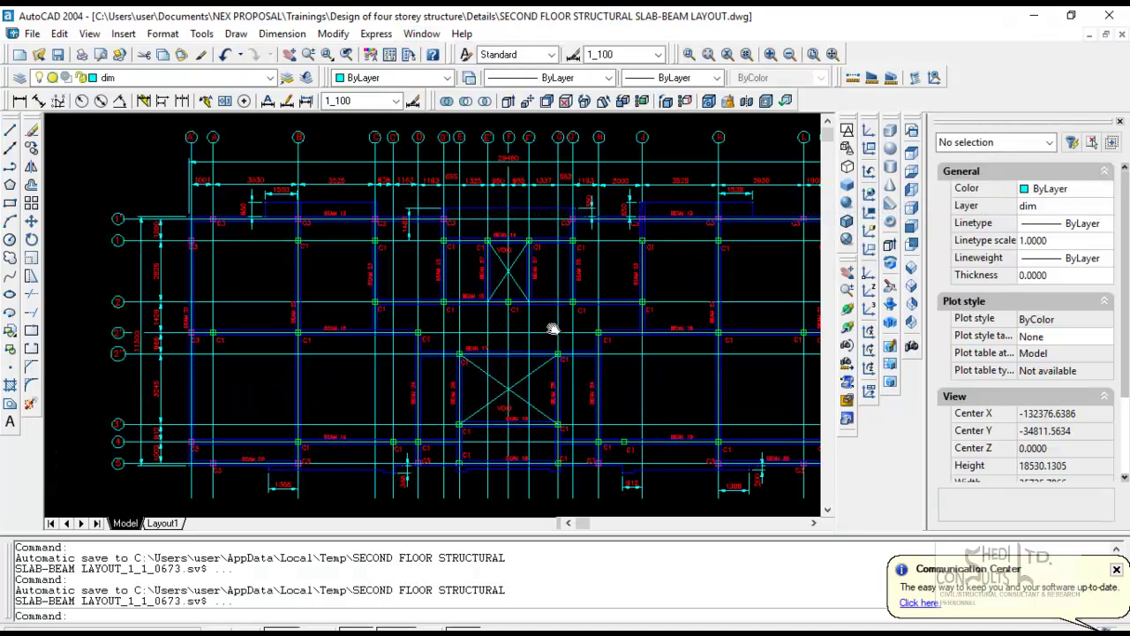
middle_drag(530, 320, 514, 302)
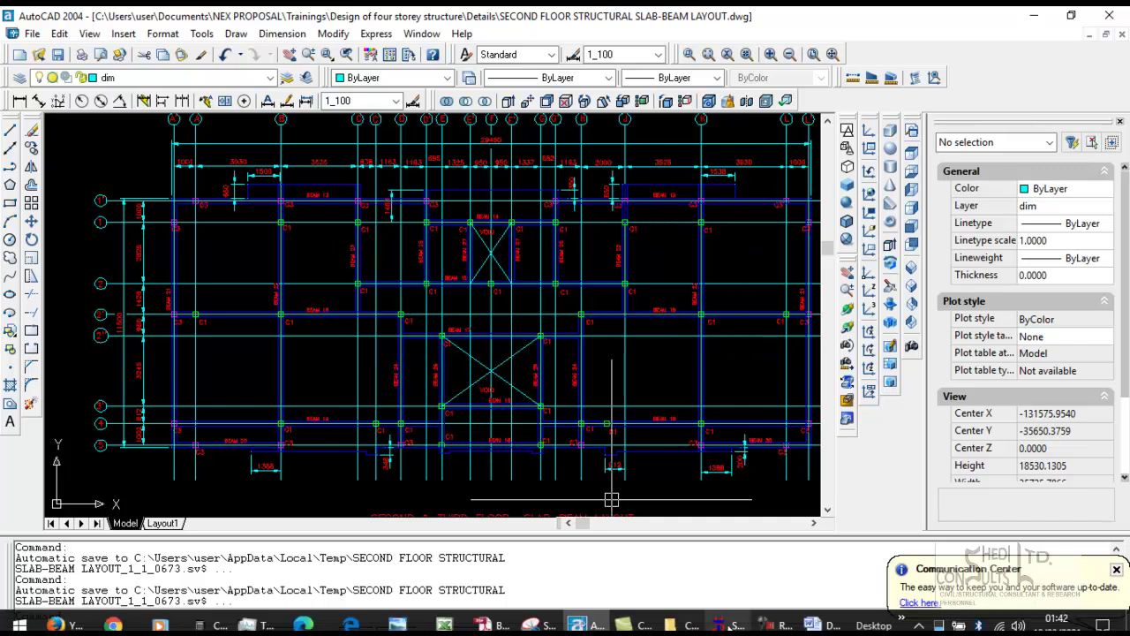
Switch back to STAAD.Pro, select all beams of the isolated level and assign Rect 0.45x0.23 to them
click(731, 625)
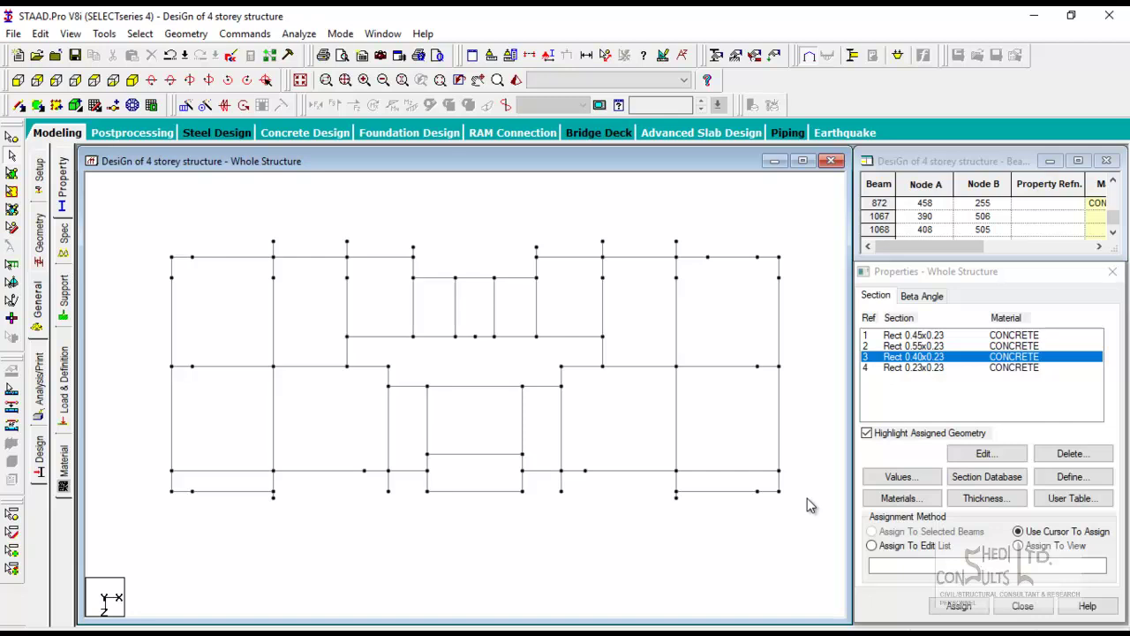
click(467, 336)
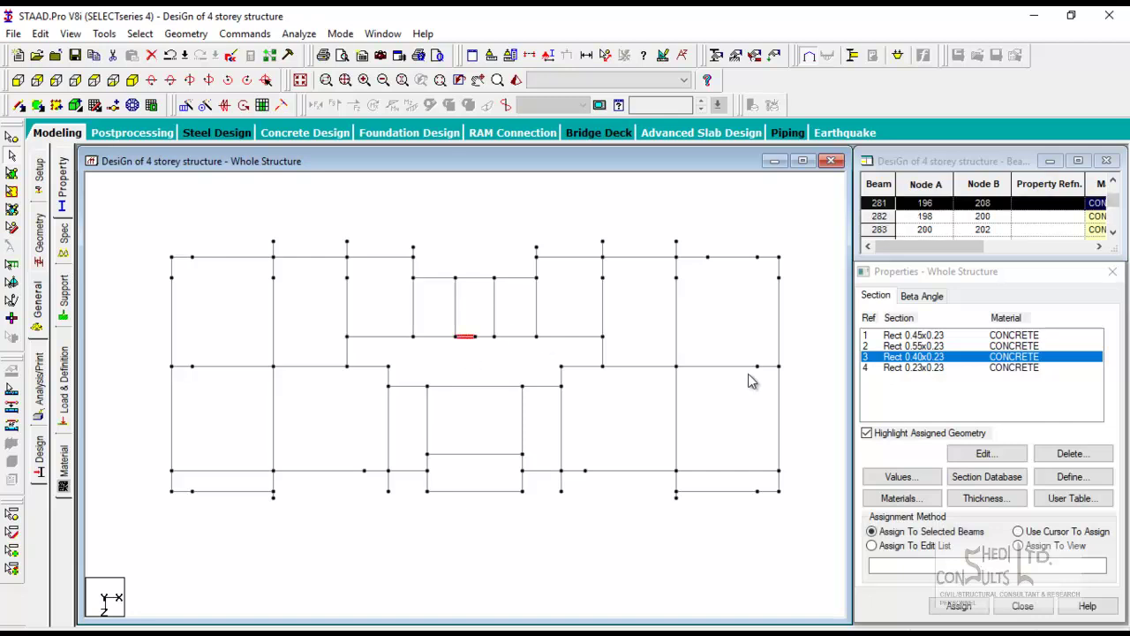
click(931, 335)
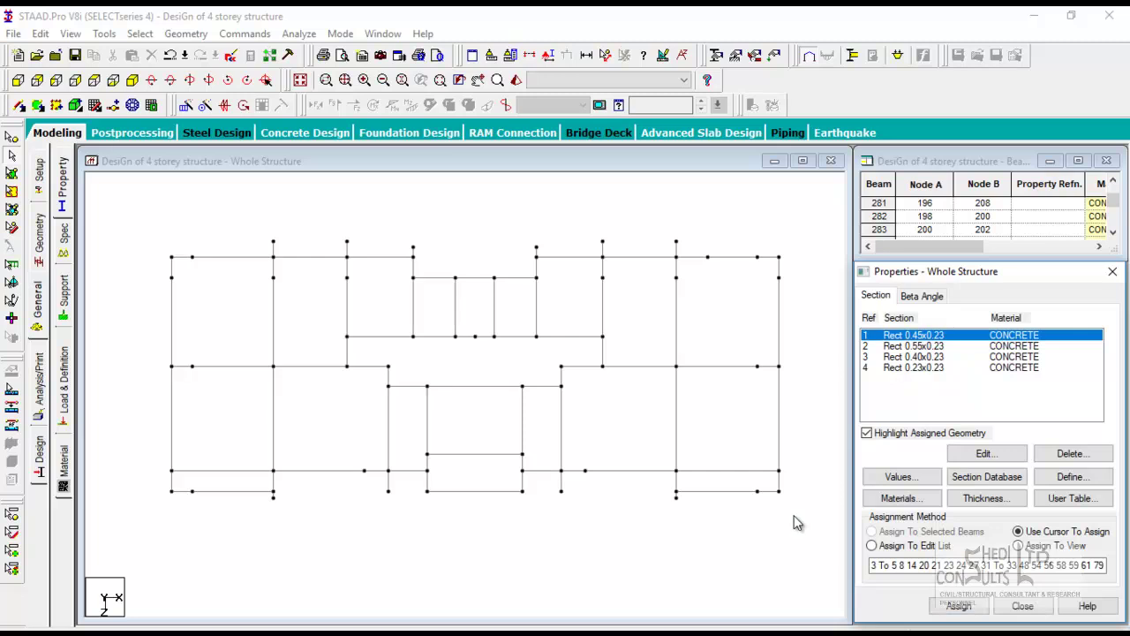
drag(138, 195, 139, 196)
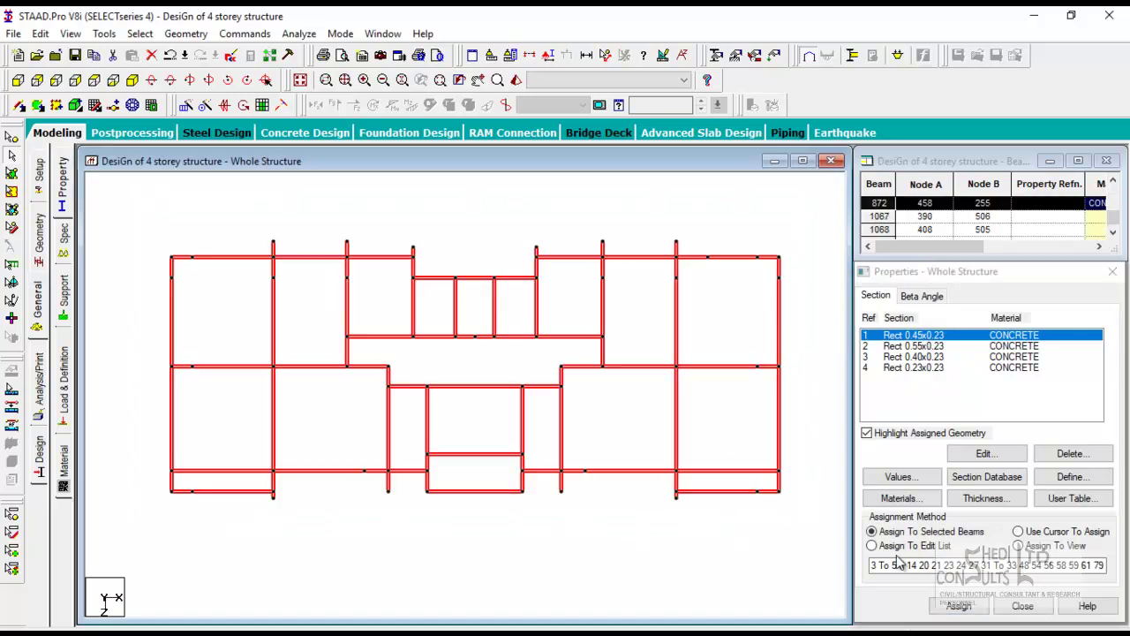
click(958, 606)
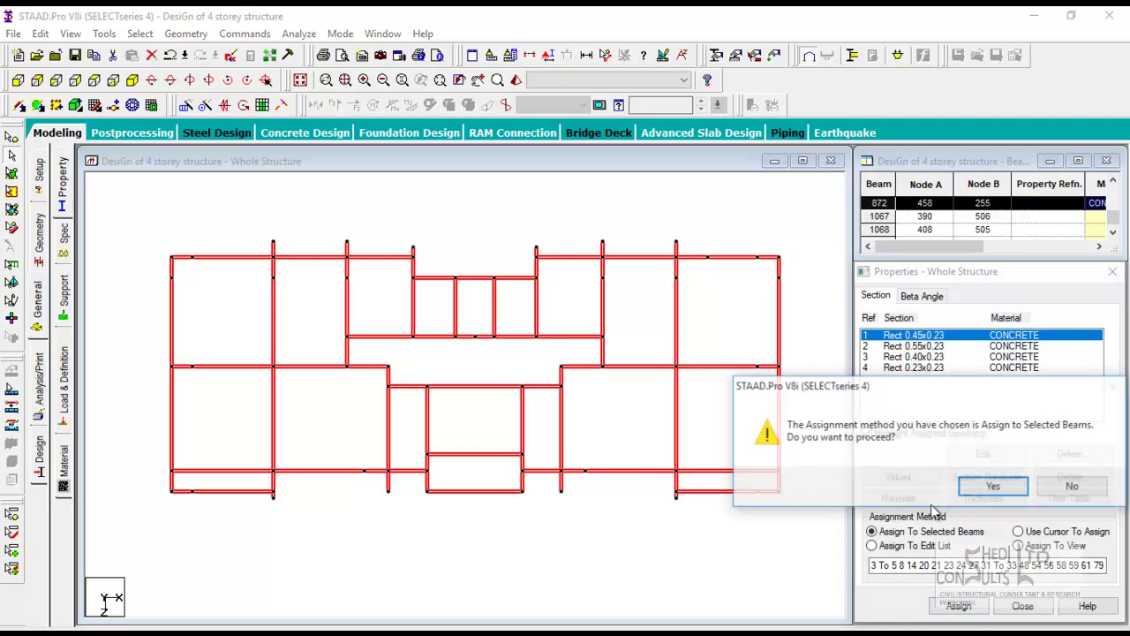
click(996, 493)
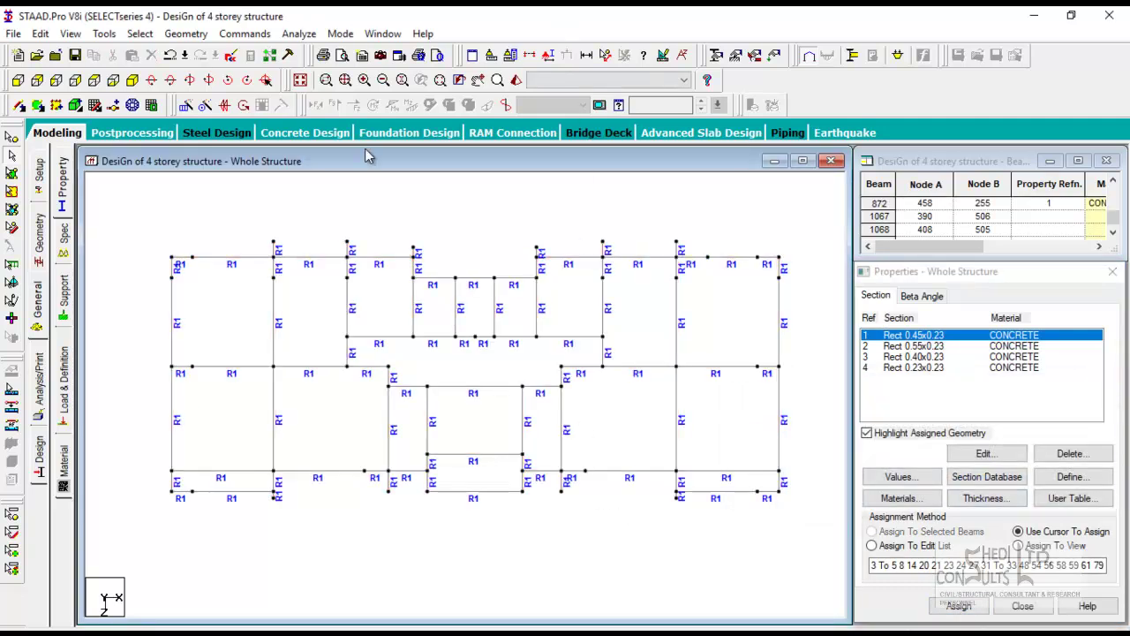
Restore the whole structure, select the beams of the level just below the top from the front view, isolate them and show them in plan
click(300, 79)
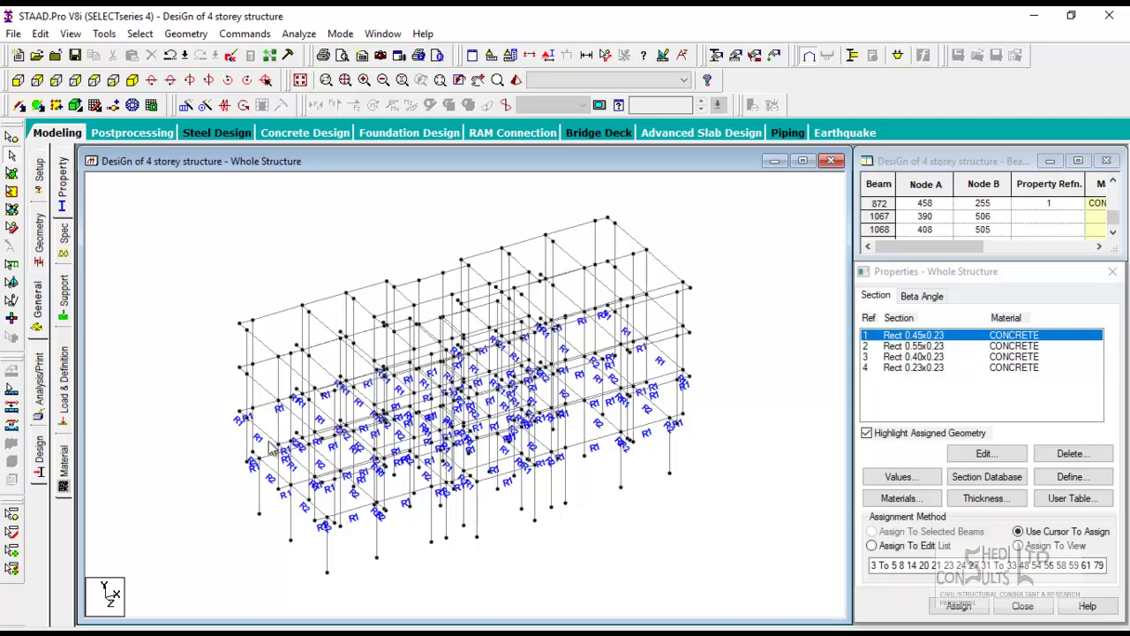
click(18, 79)
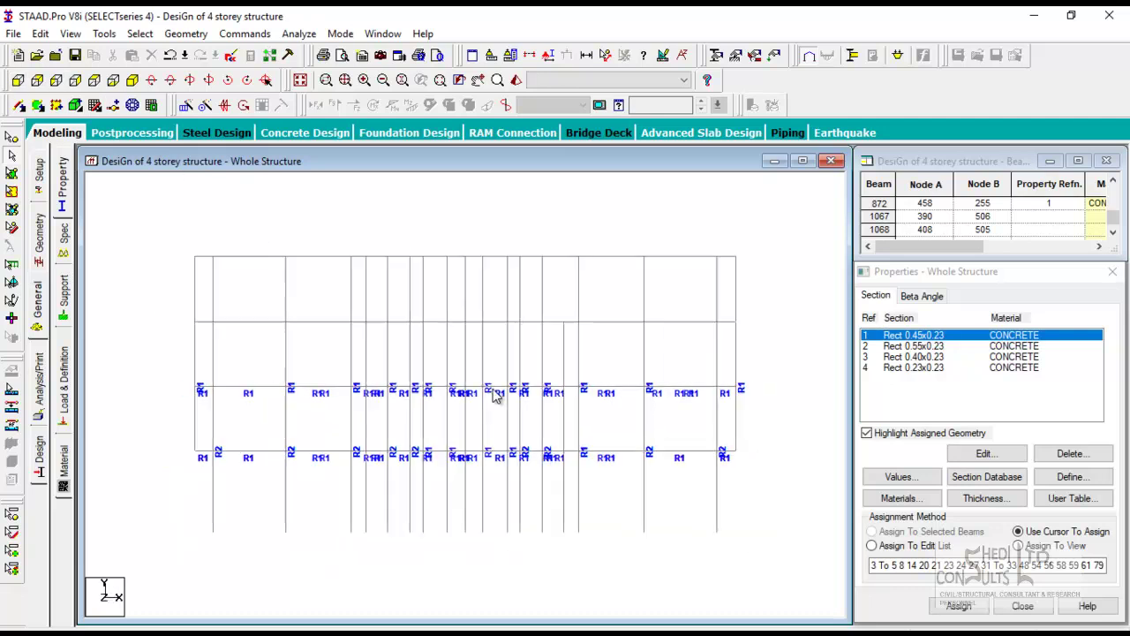
drag(181, 309, 729, 328)
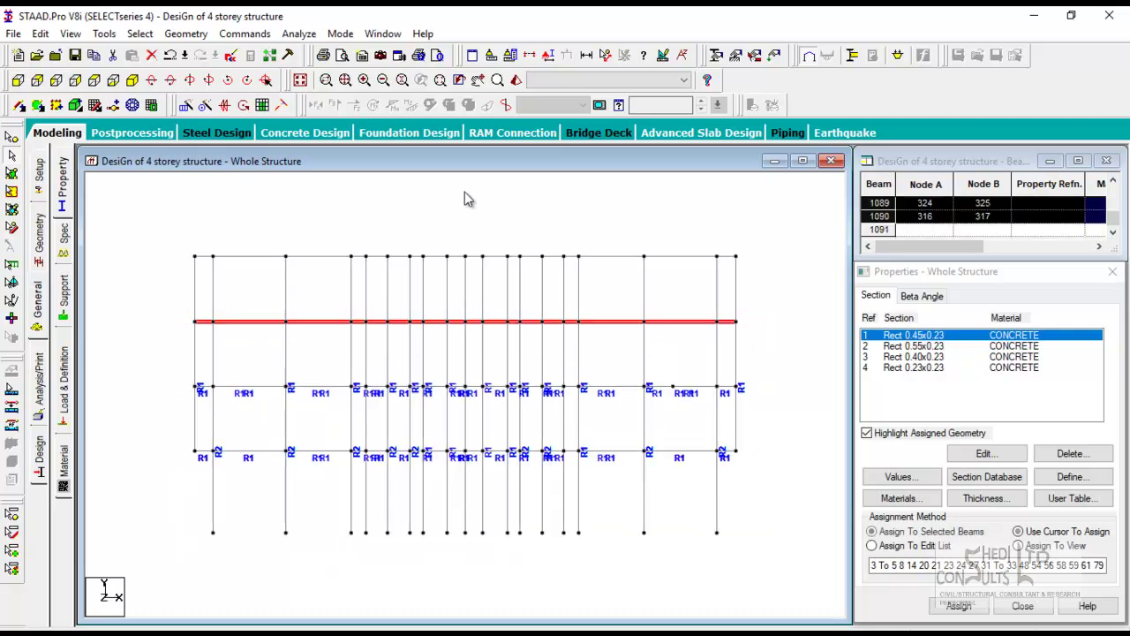
click(71, 33)
click(106, 85)
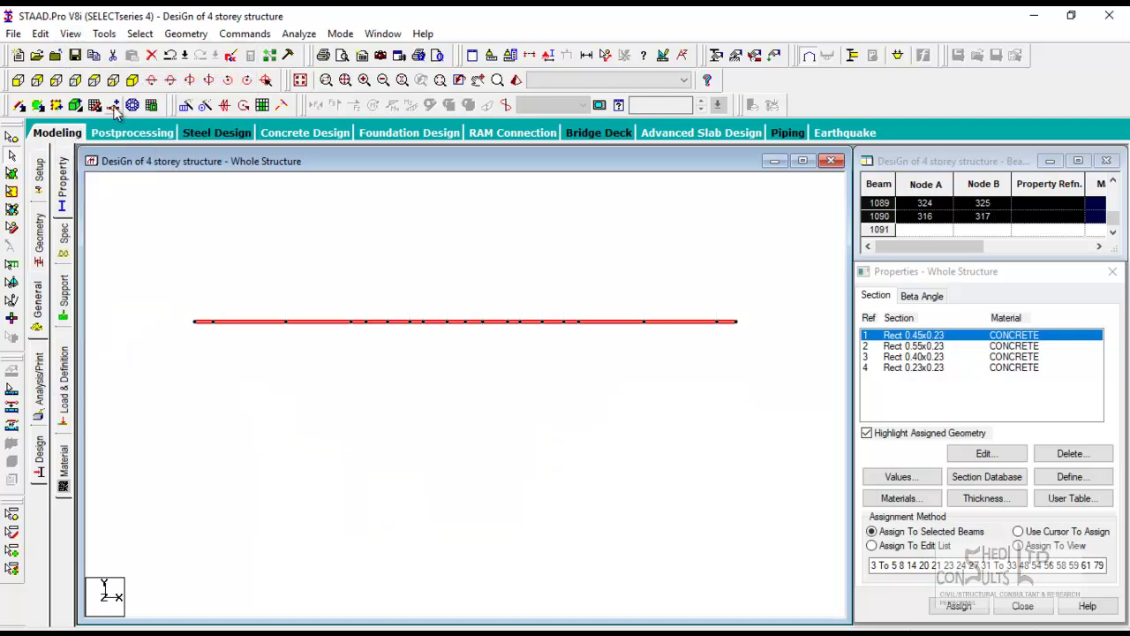
click(94, 80)
scroll(433, 361, down, 2)
middle_drag(459, 360, 480, 348)
Clear the selection, switch to AutoCAD and examine the beams in the second and third floor slab-beam layout
click(672, 207)
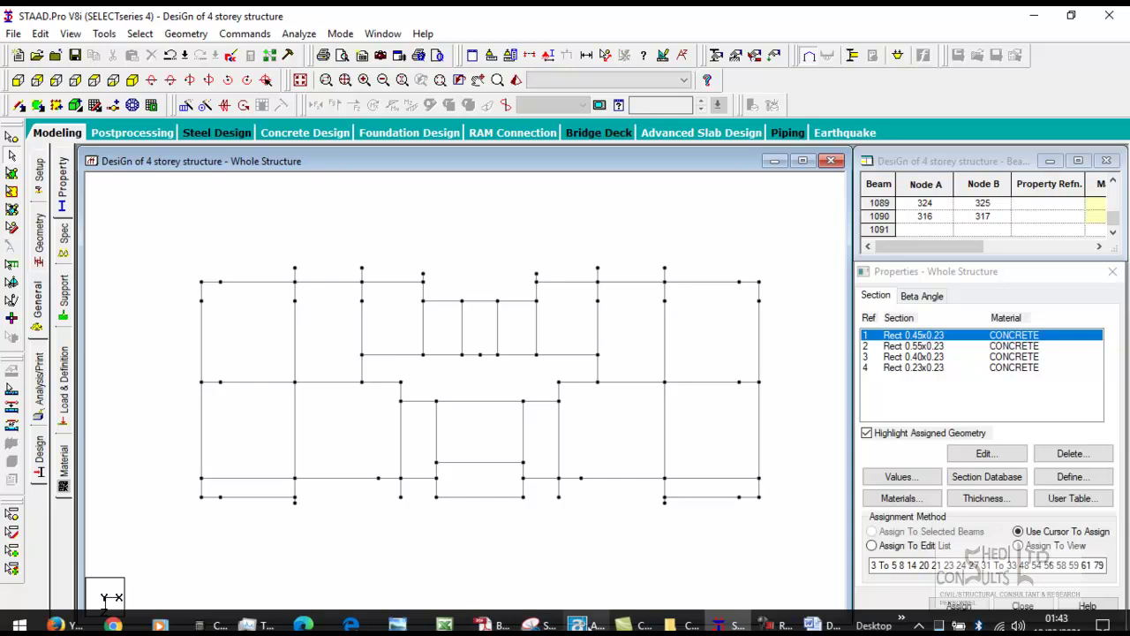
click(576, 624)
middle_drag(580, 361, 517, 345)
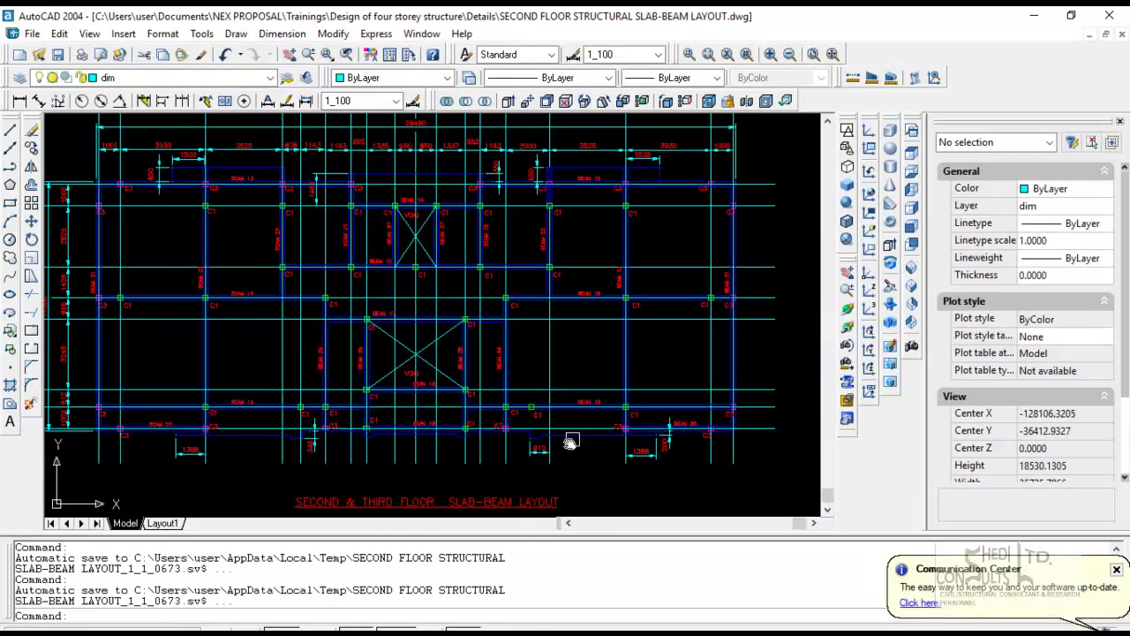
middle_drag(570, 442, 590, 429)
mouse_move(551, 393)
middle_down()
mouse_move(578, 418)
mouse_move(609, 413)
middle_up()
Return to STAAD.Pro, select every beam of the isolated level below the top and assign Rect 0.45x0.23 to them
click(638, 623)
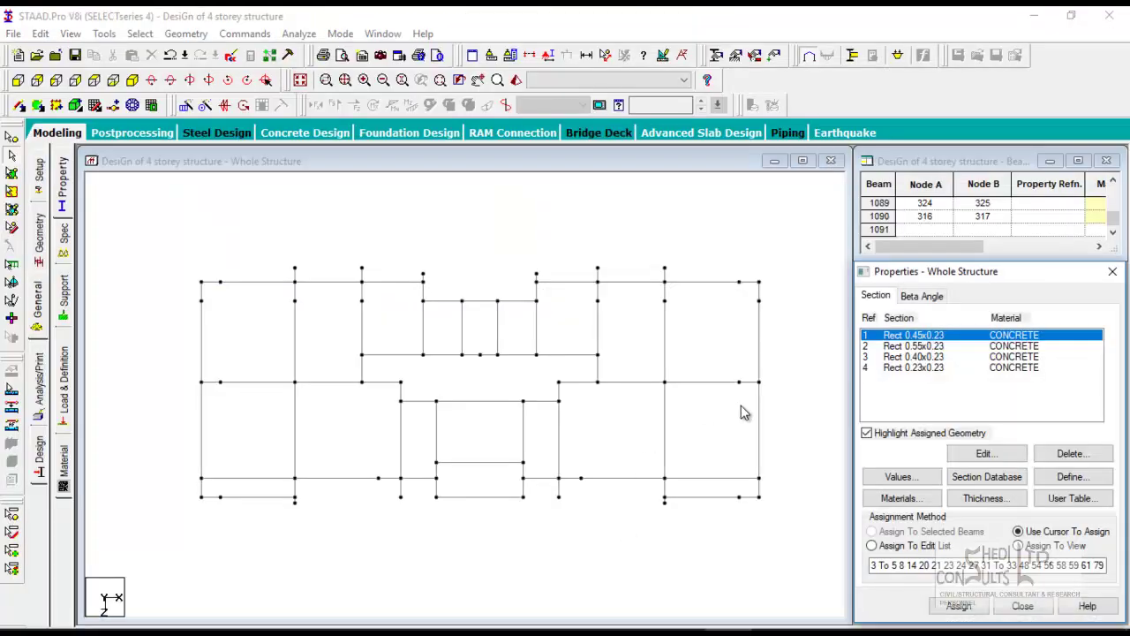
click(733, 477)
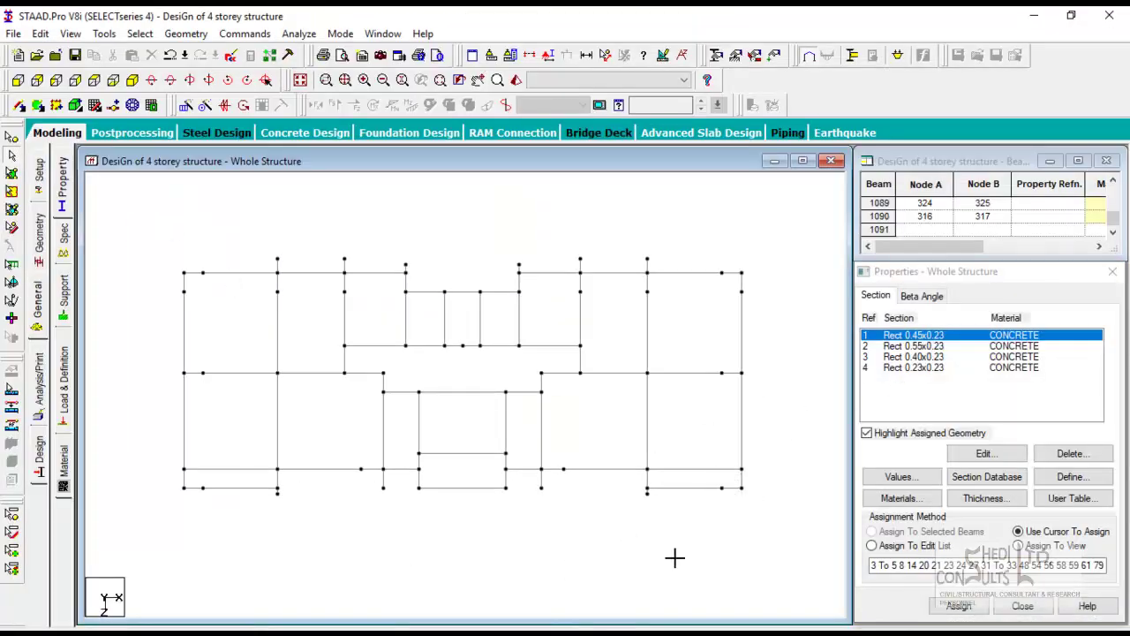
drag(83, 215, 821, 535)
click(958, 606)
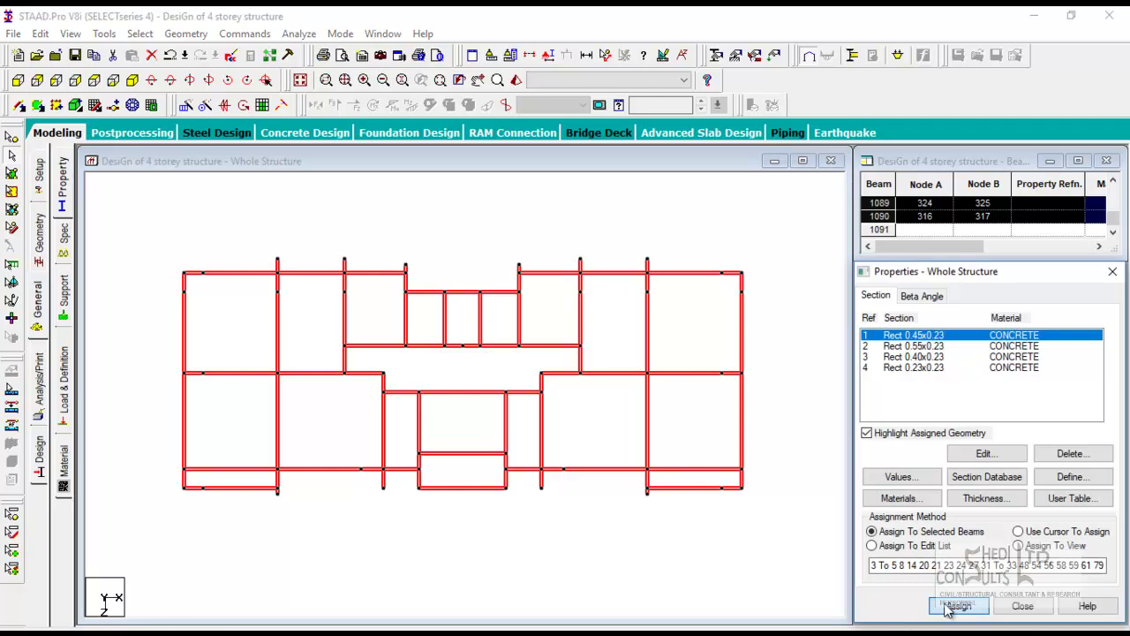
click(994, 484)
click(827, 510)
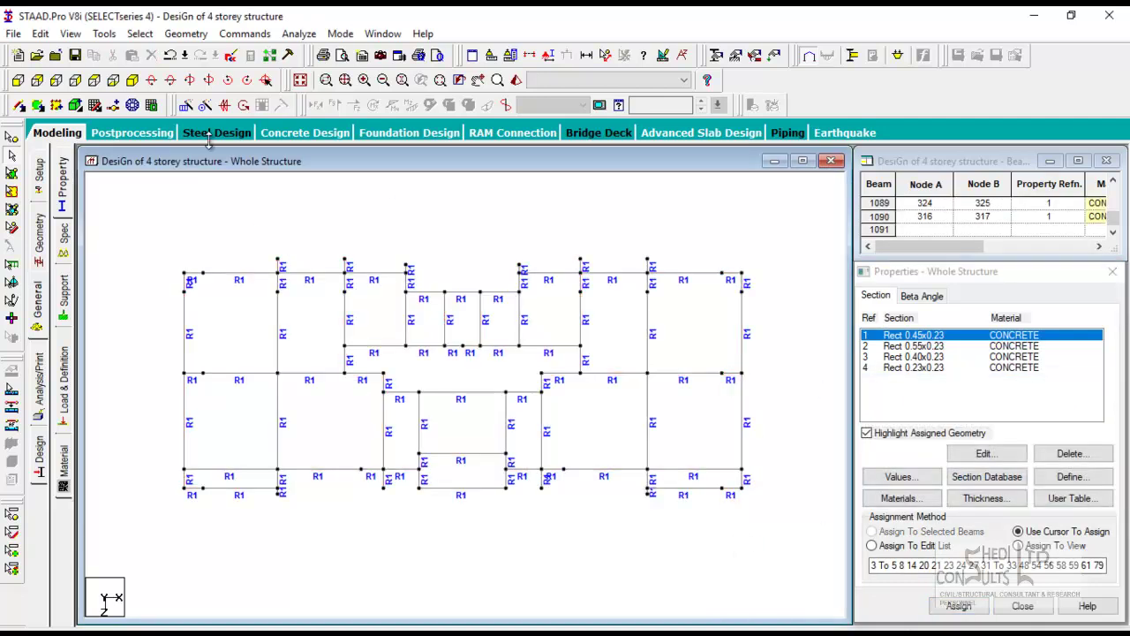
Restore the whole structure, select the topmost level's beams from the front view, isolate them in plan and clear the selection
click(301, 81)
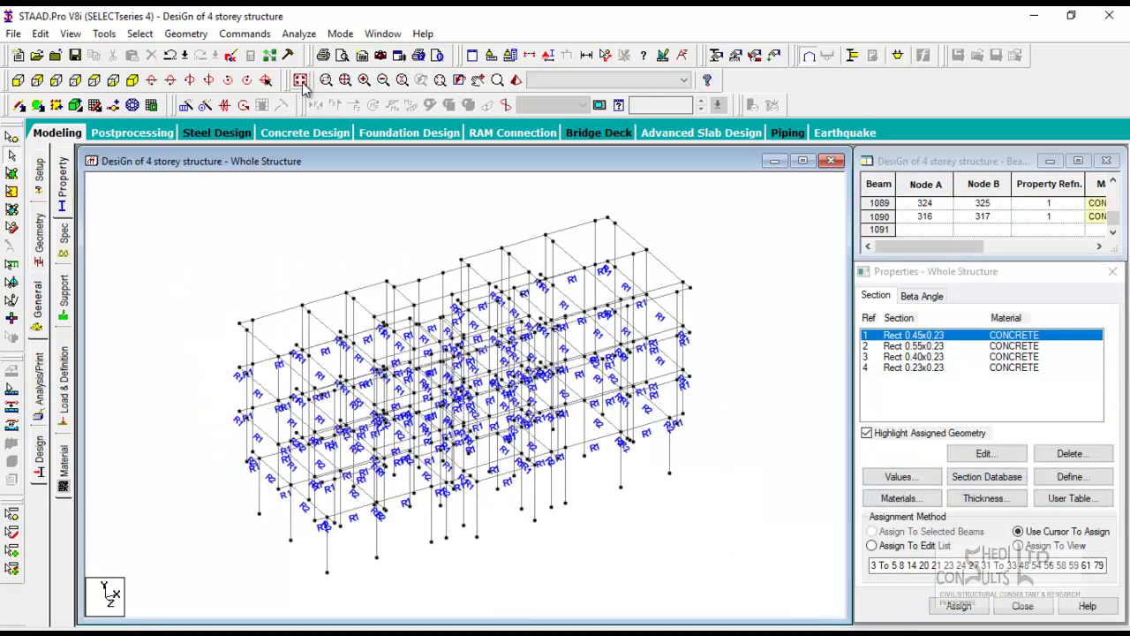
click(17, 80)
drag(735, 252, 810, 251)
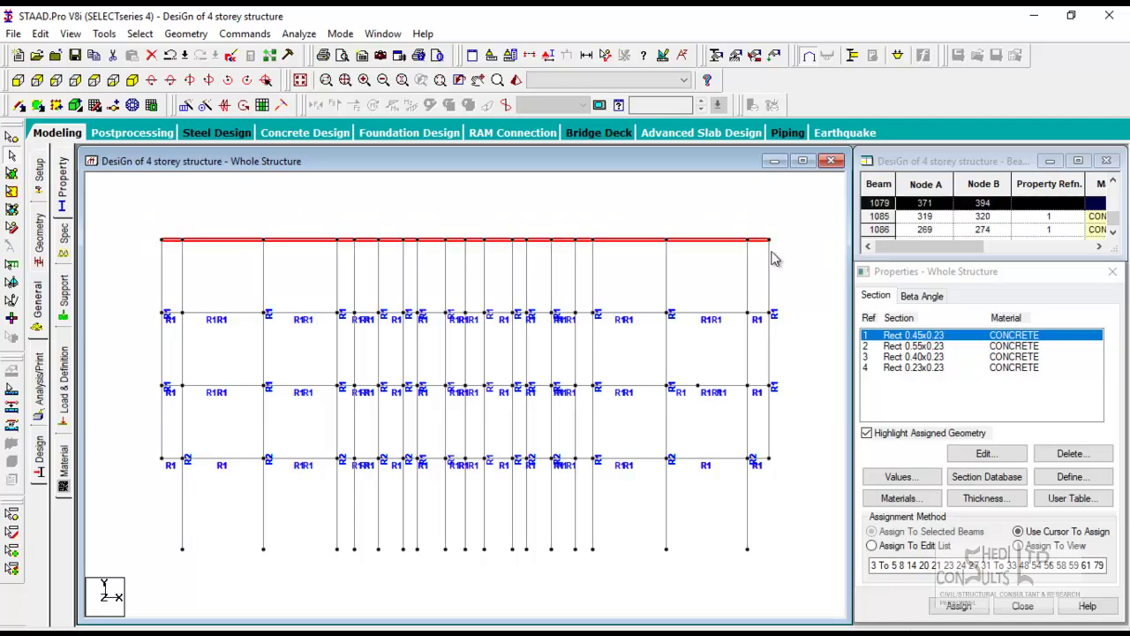
click(73, 37)
click(99, 85)
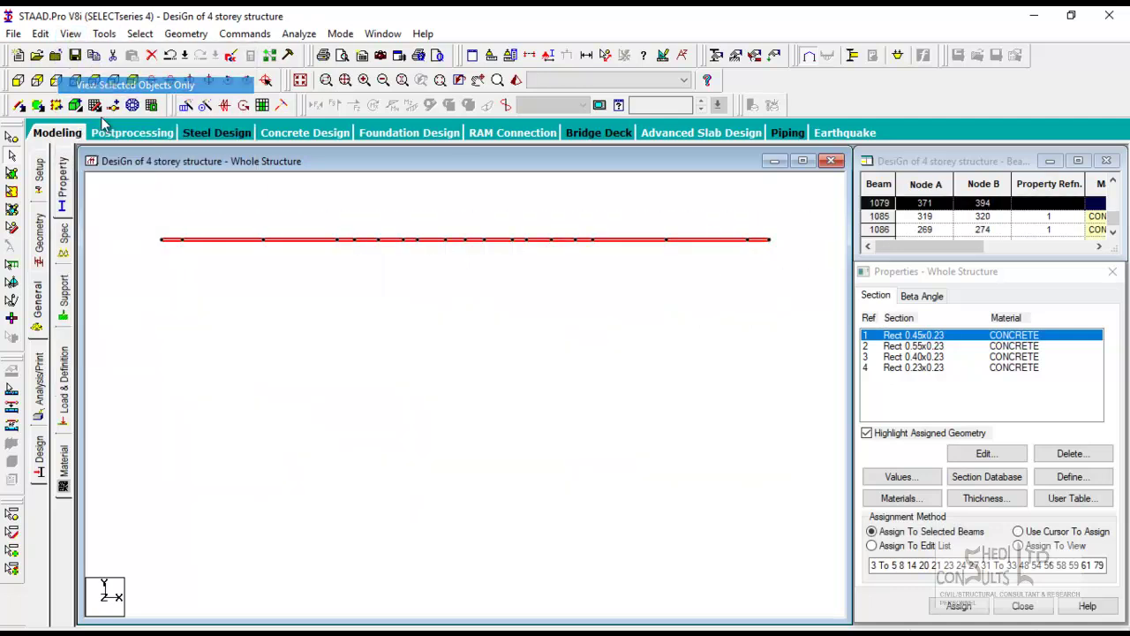
middle_drag(503, 354, 512, 340)
click(589, 227)
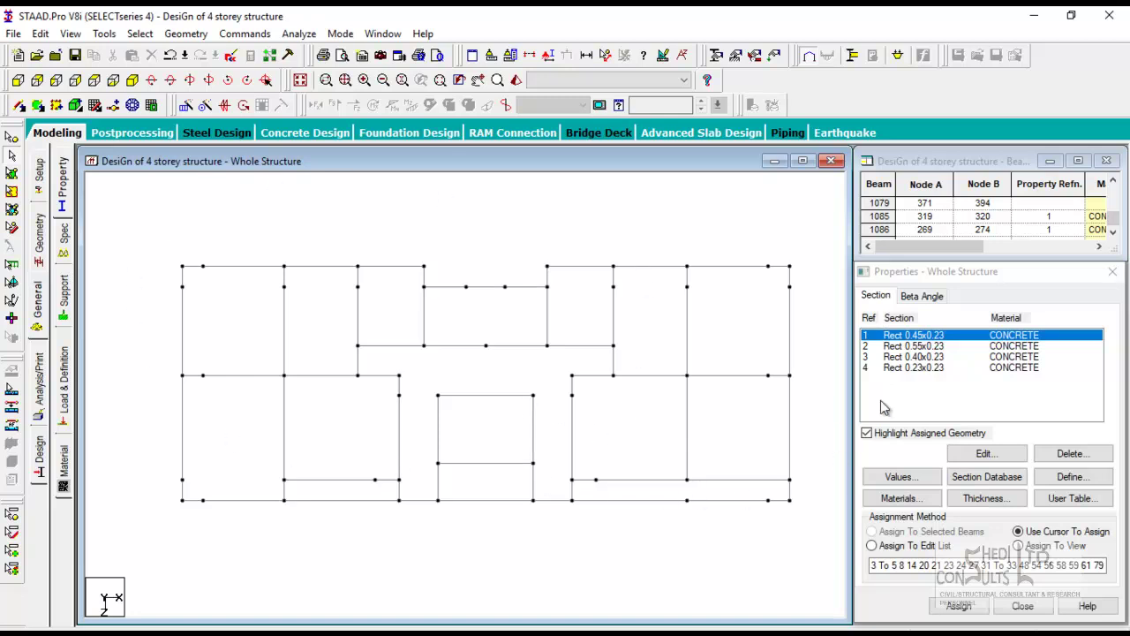
Assign Rect 0.40x0.23 to all beams of the isolated topmost level
click(918, 357)
drag(820, 542, 151, 220)
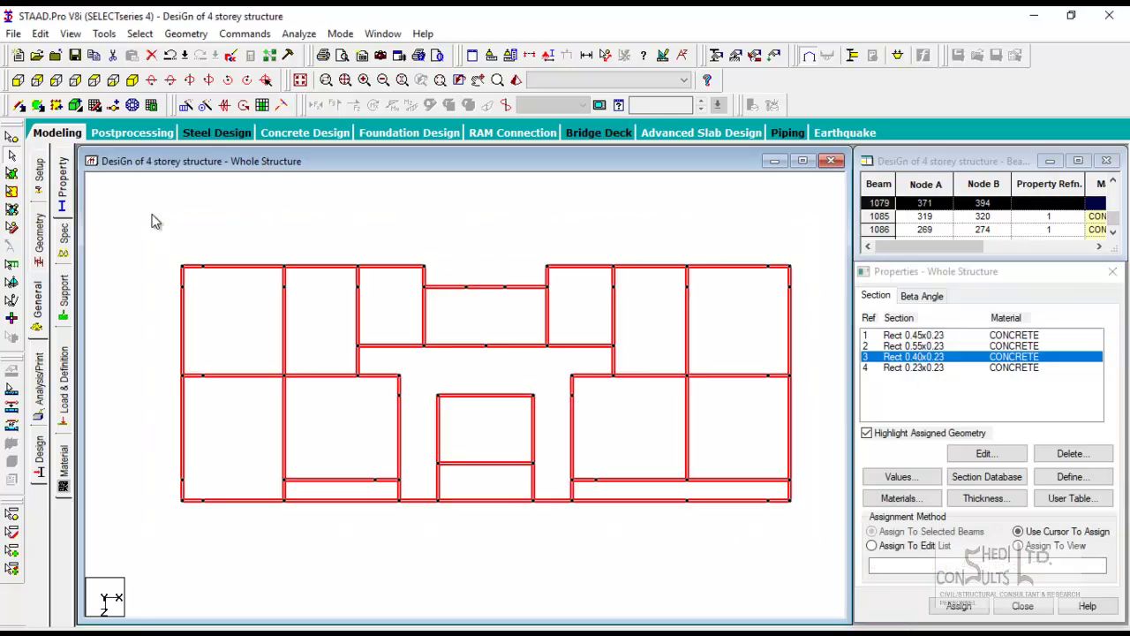
click(946, 606)
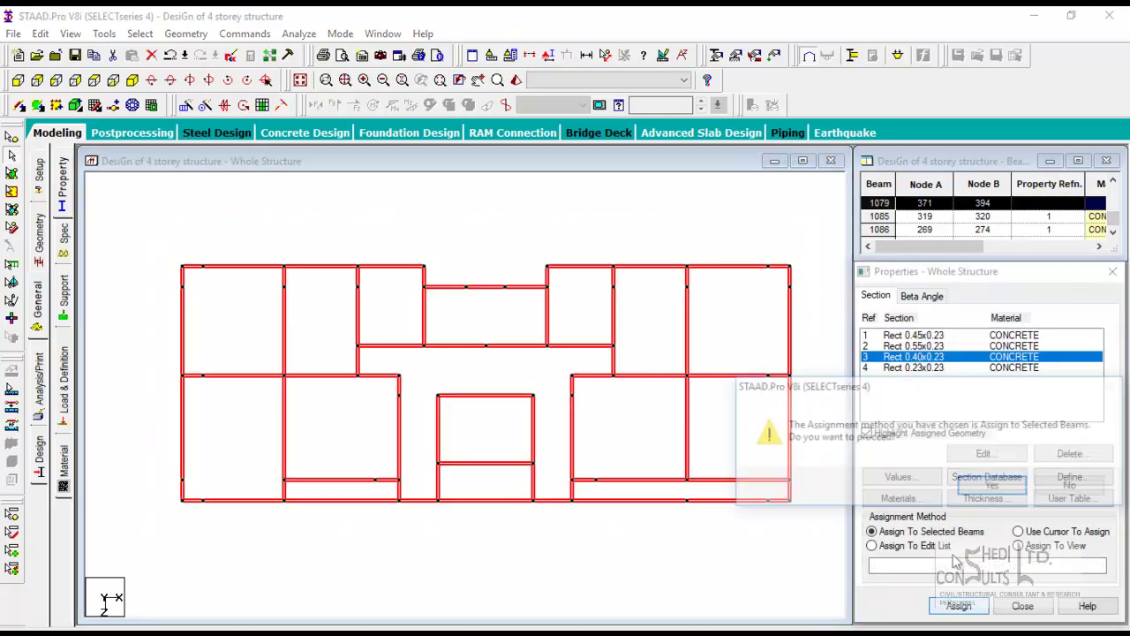
click(996, 485)
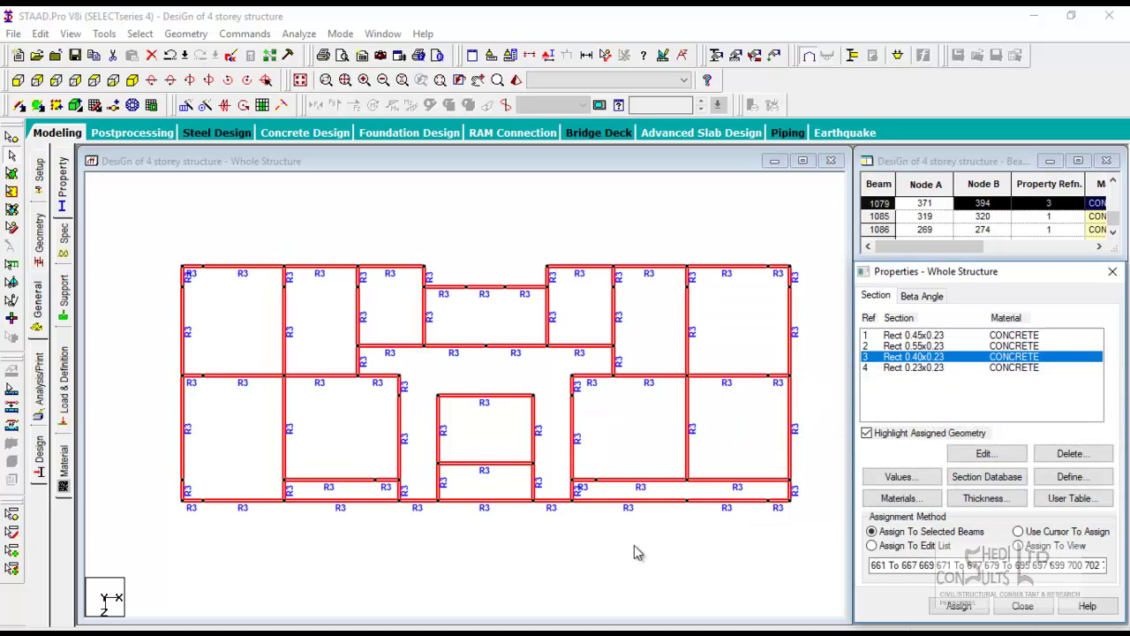
click(600, 424)
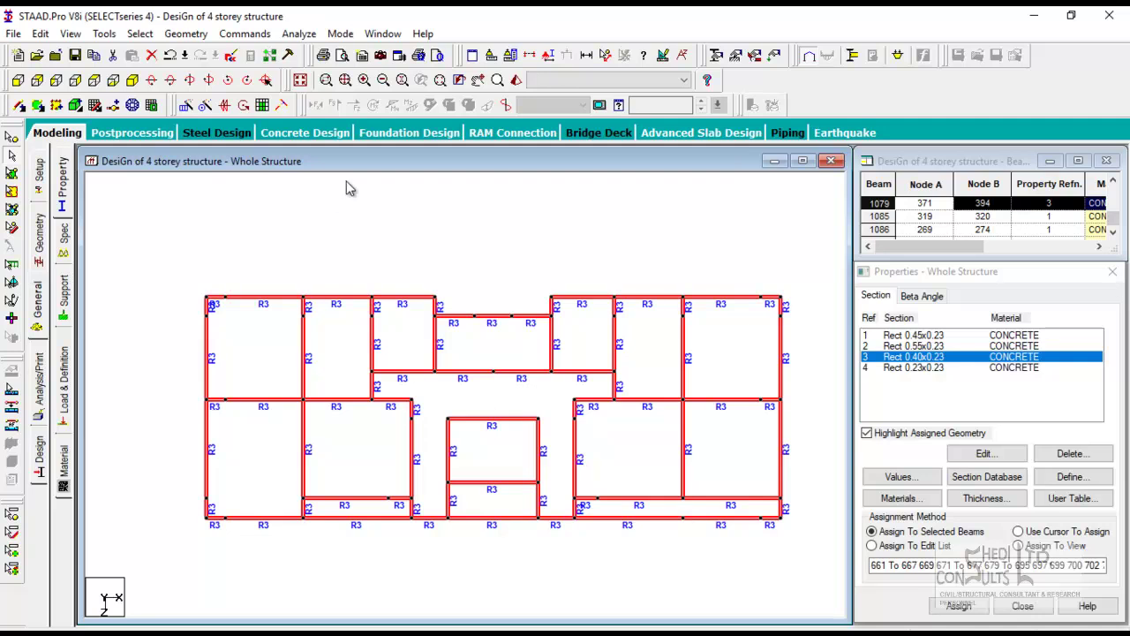
Restore the whole structure and select all members with a missing property
click(300, 79)
scroll(598, 507, up, 2)
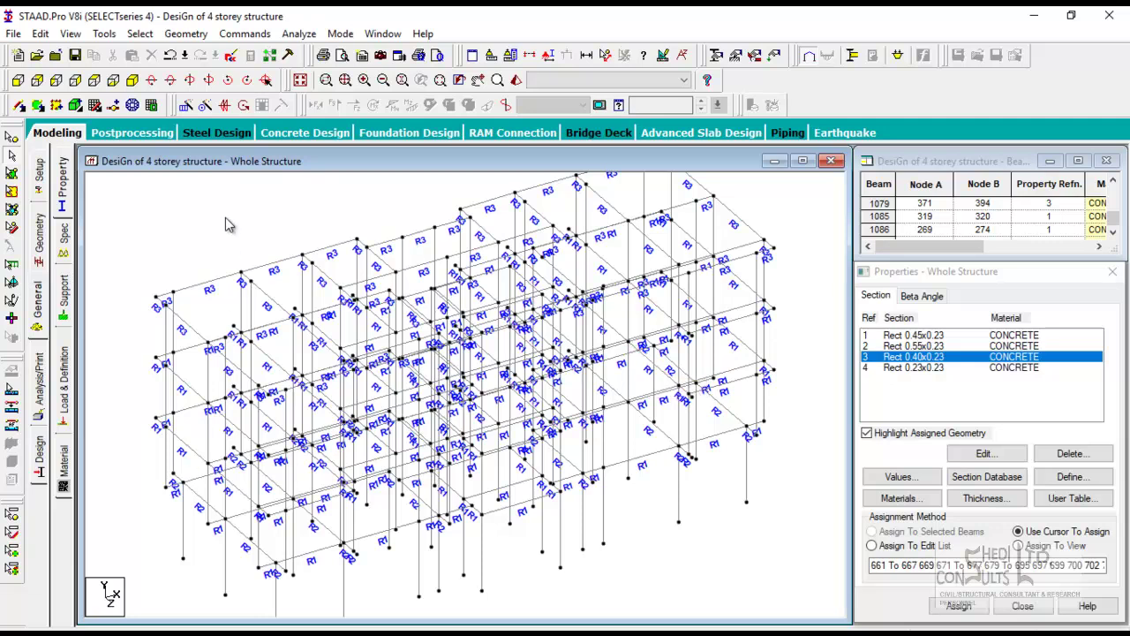
click(139, 33)
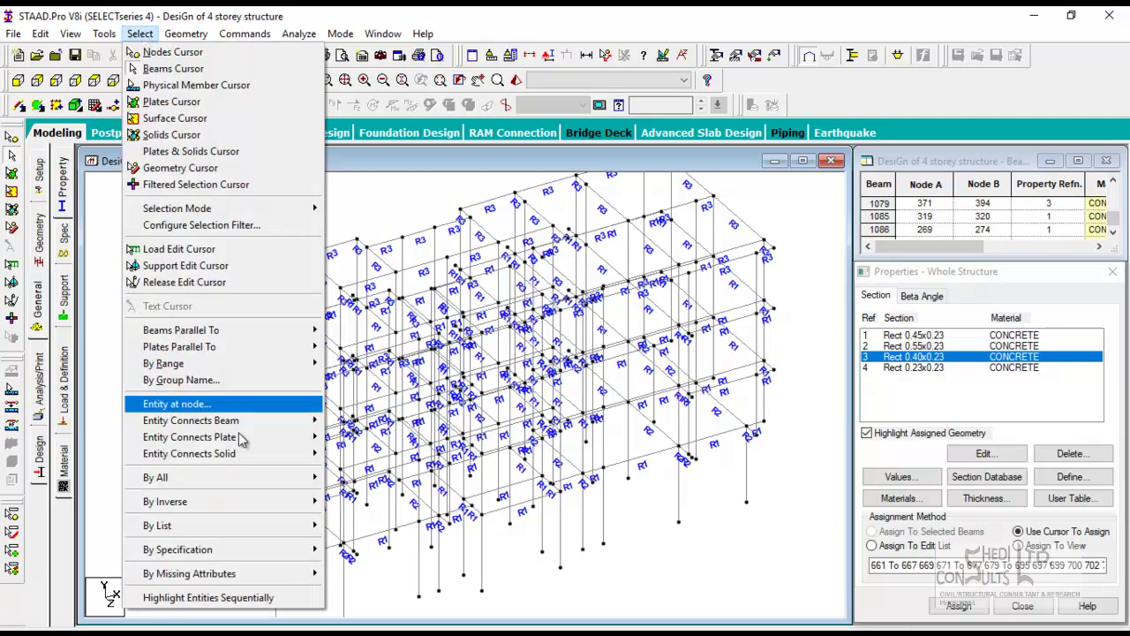
mouse_move(245, 552)
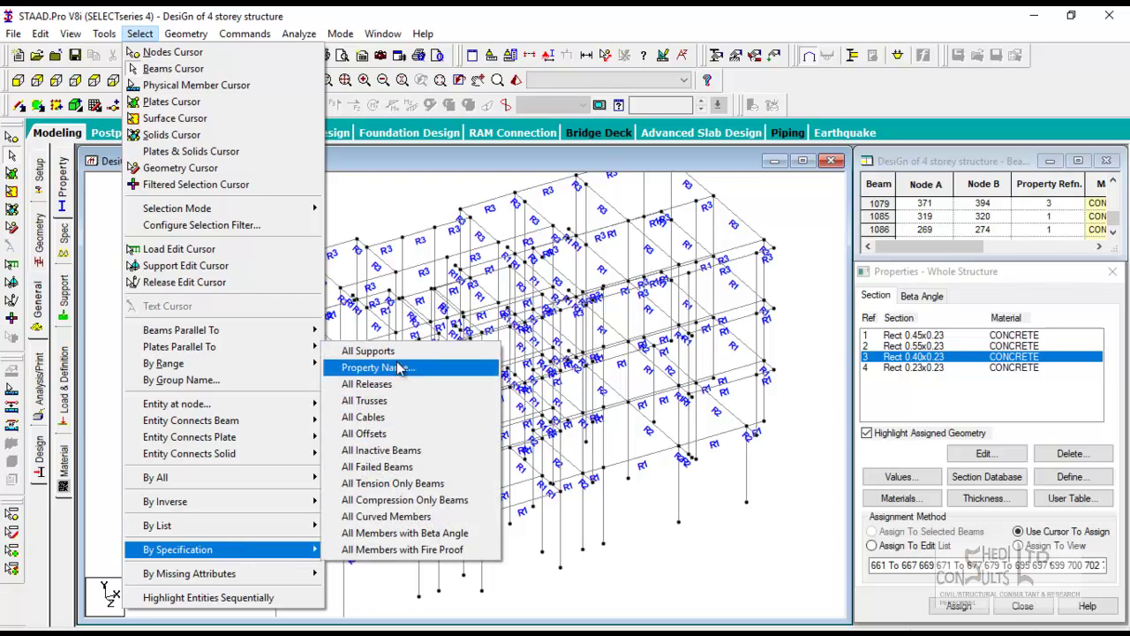
mouse_move(304, 574)
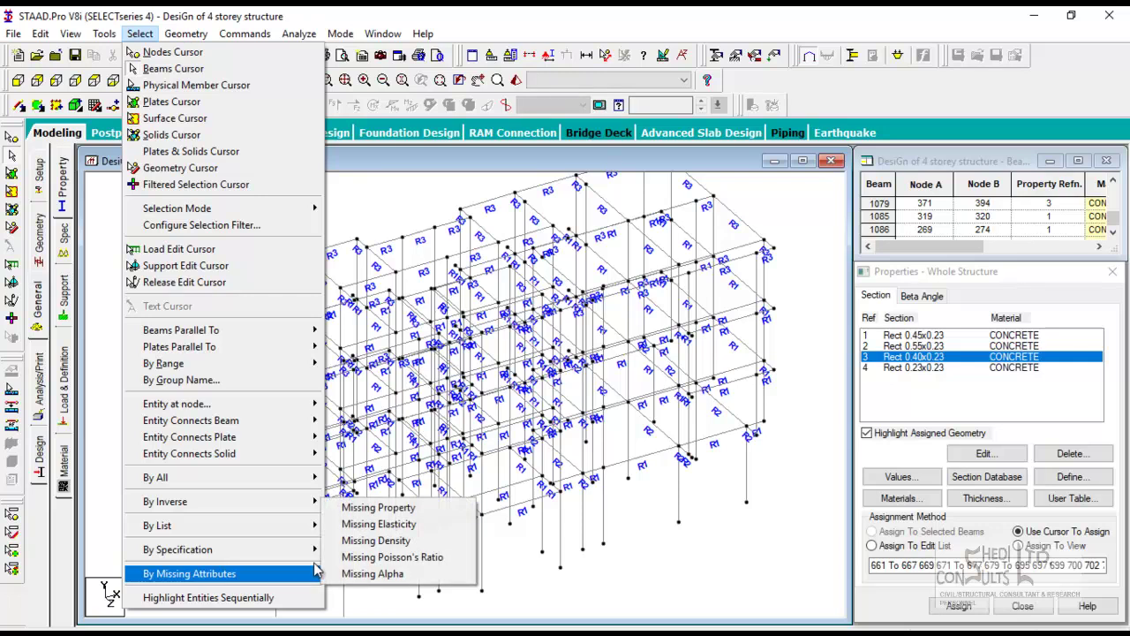
click(397, 508)
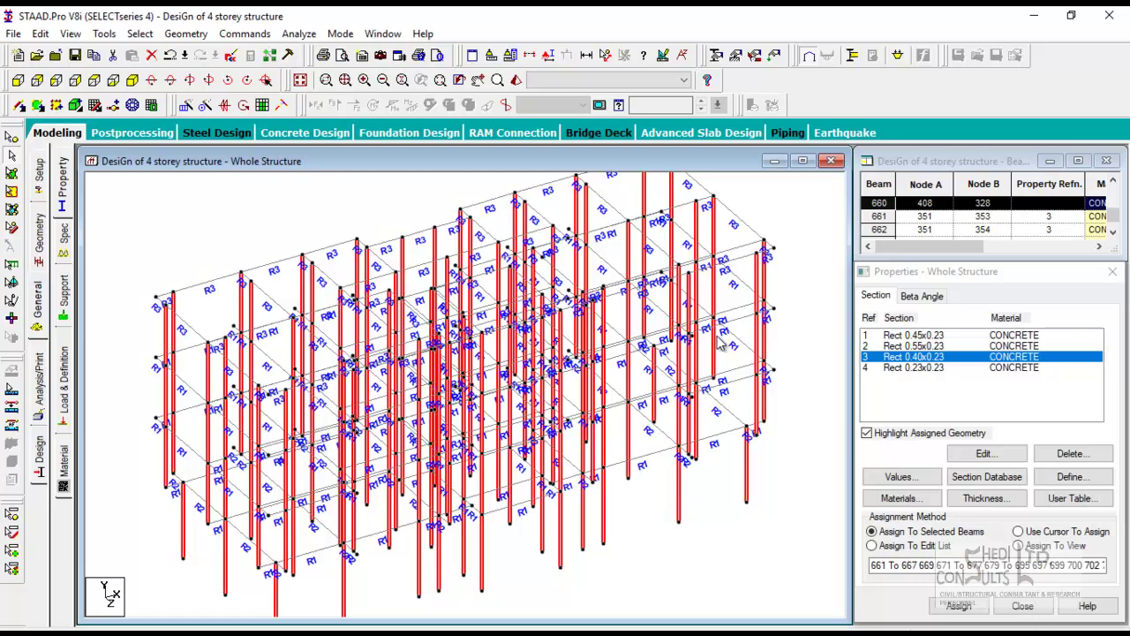
Isolate the selected columns and tilt the view to show them more from above
click(70, 34)
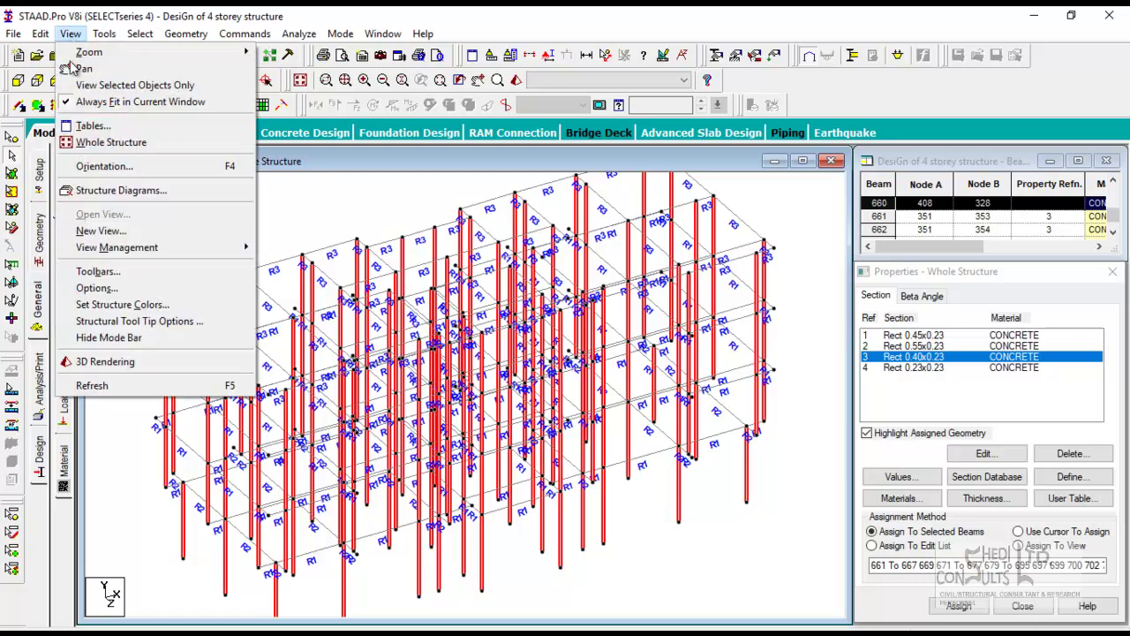
click(132, 82)
middle_drag(429, 457, 448, 393)
click(151, 80)
click(151, 80)
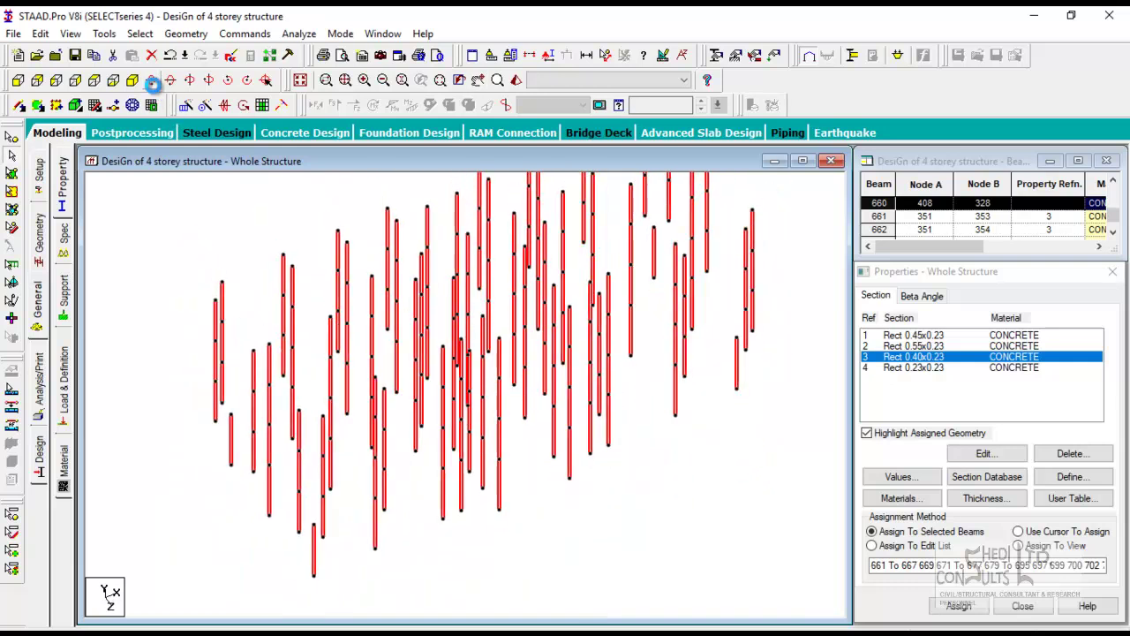
click(151, 80)
middle_drag(470, 319, 472, 383)
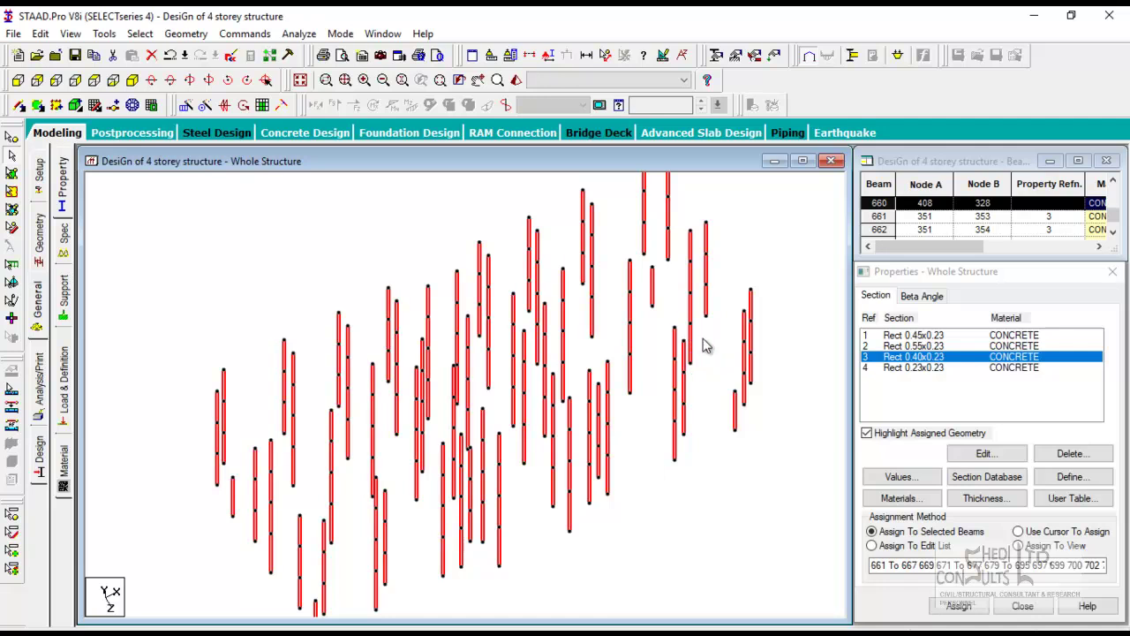
Choose the Rect 0.23x0.23 section, reselect all the isolated columns and assign it to them
click(928, 367)
scroll(694, 439, down, 3)
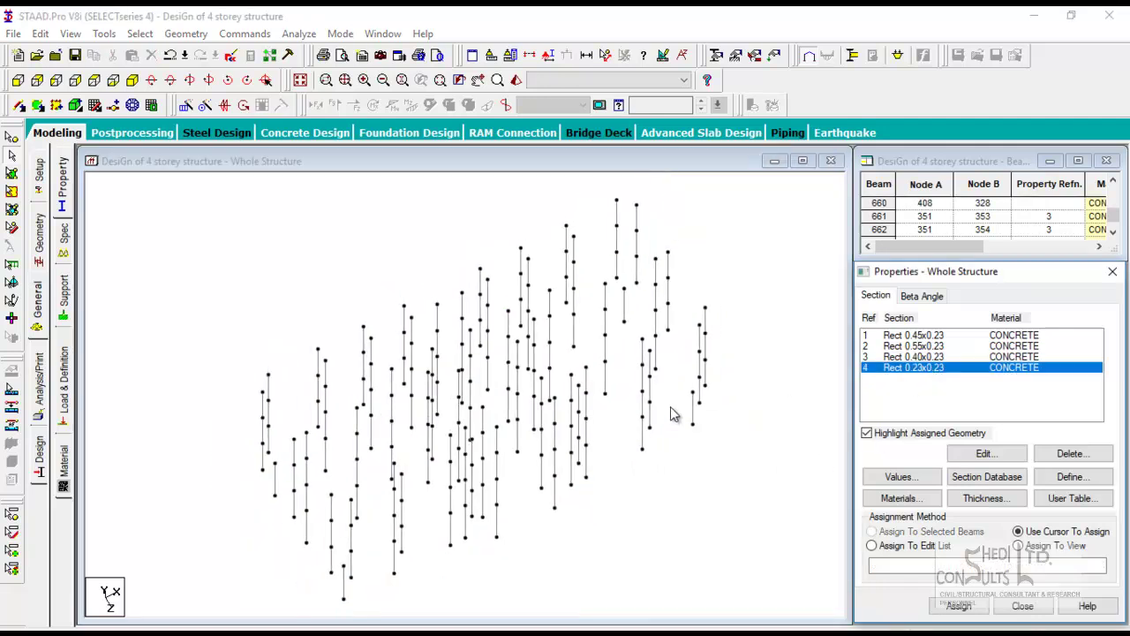
drag(185, 212, 787, 613)
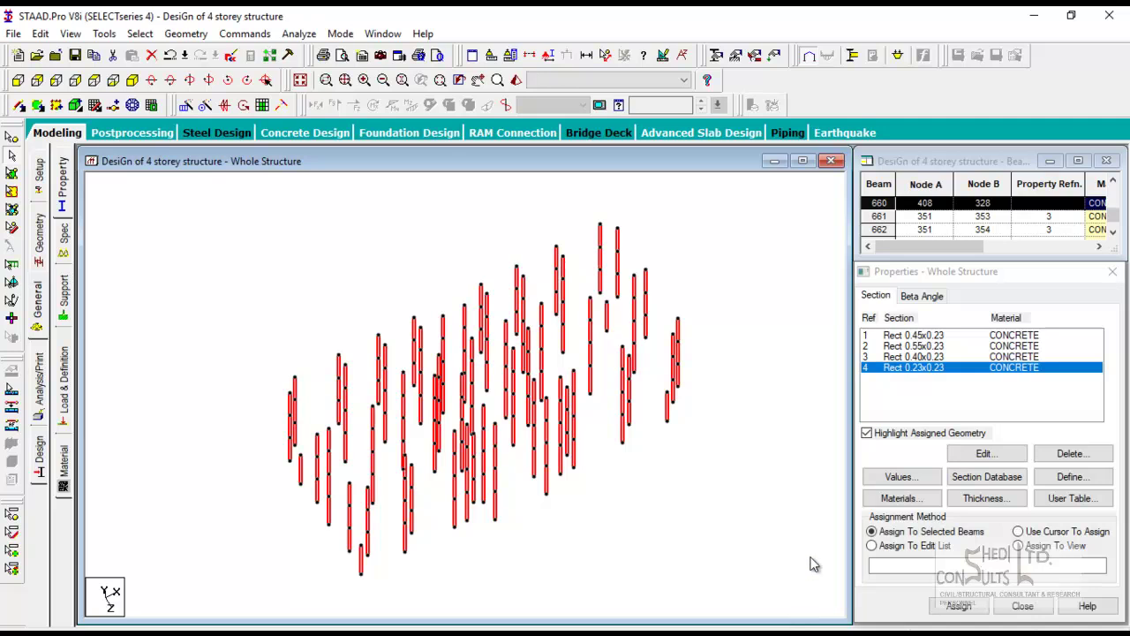
click(959, 605)
click(991, 485)
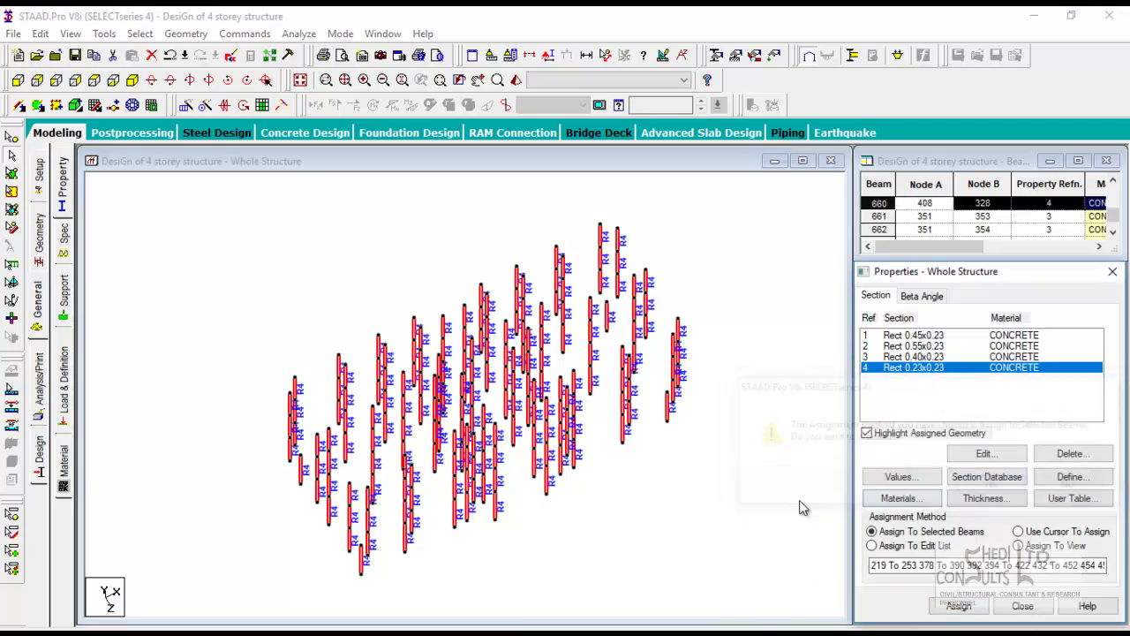
Restore the whole structure and open its 3D rendered view in a taller window
click(299, 80)
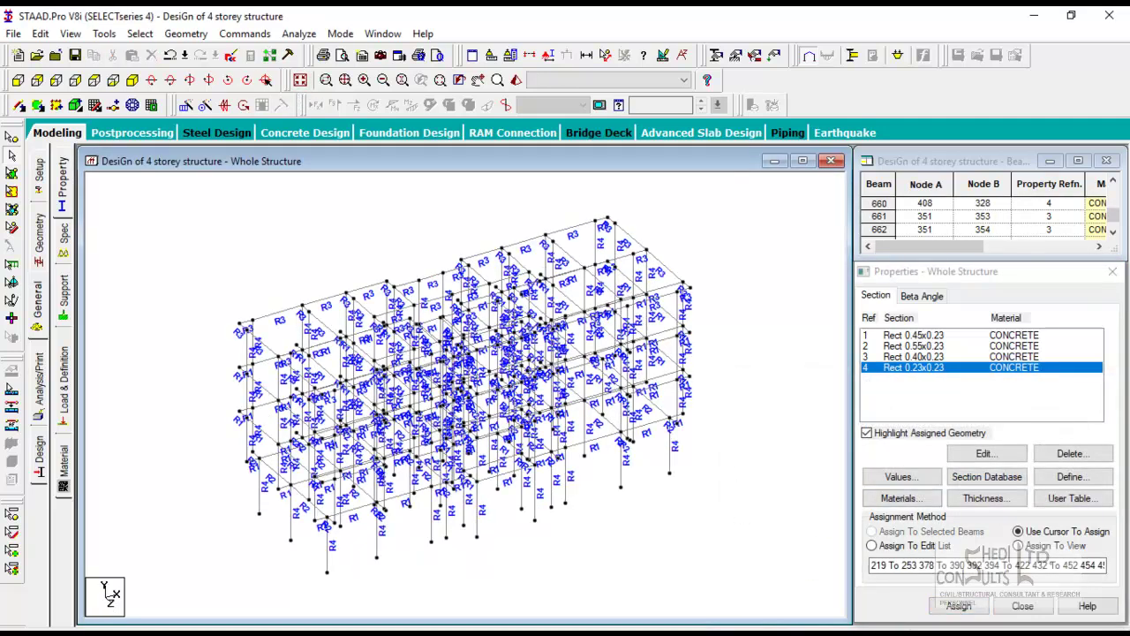
click(516, 79)
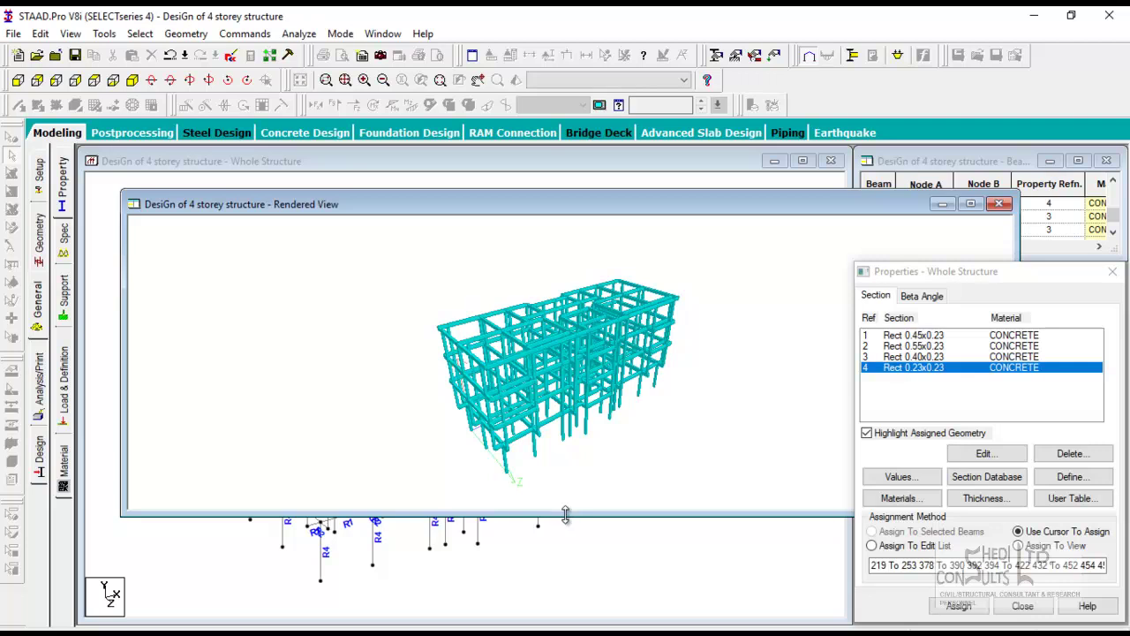
drag(565, 513, 570, 623)
scroll(761, 306, up, 5)
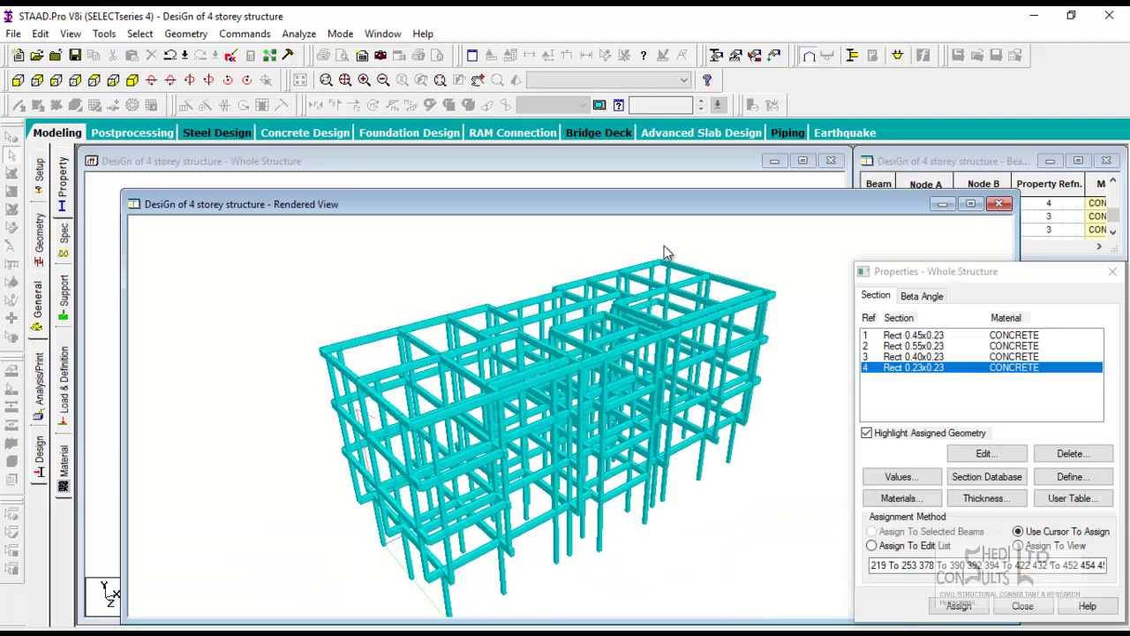
Examine the rendered frame up close at the joints between columns and overhanging beams on the lowest beam level
drag(468, 315, 393, 436)
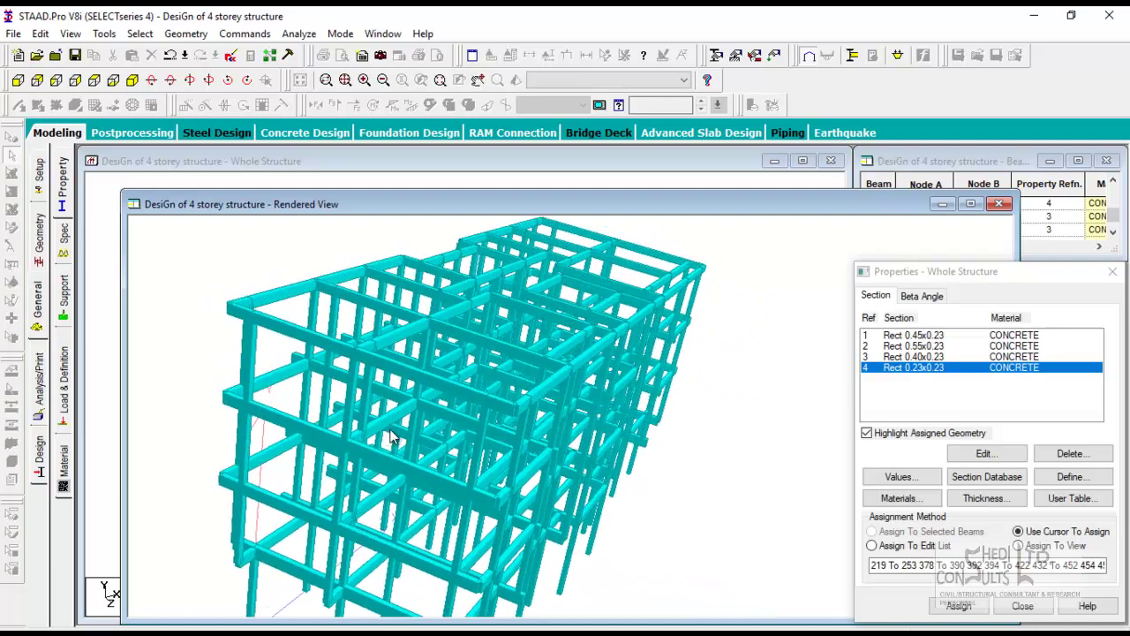
scroll(393, 439, up, 5)
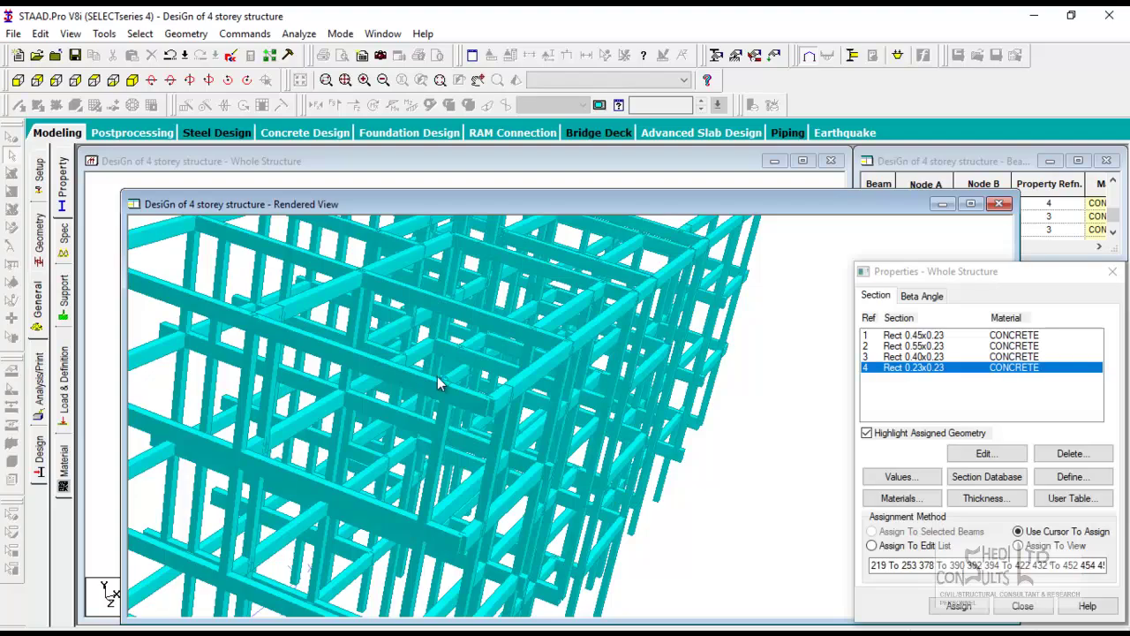
drag(439, 382, 435, 433)
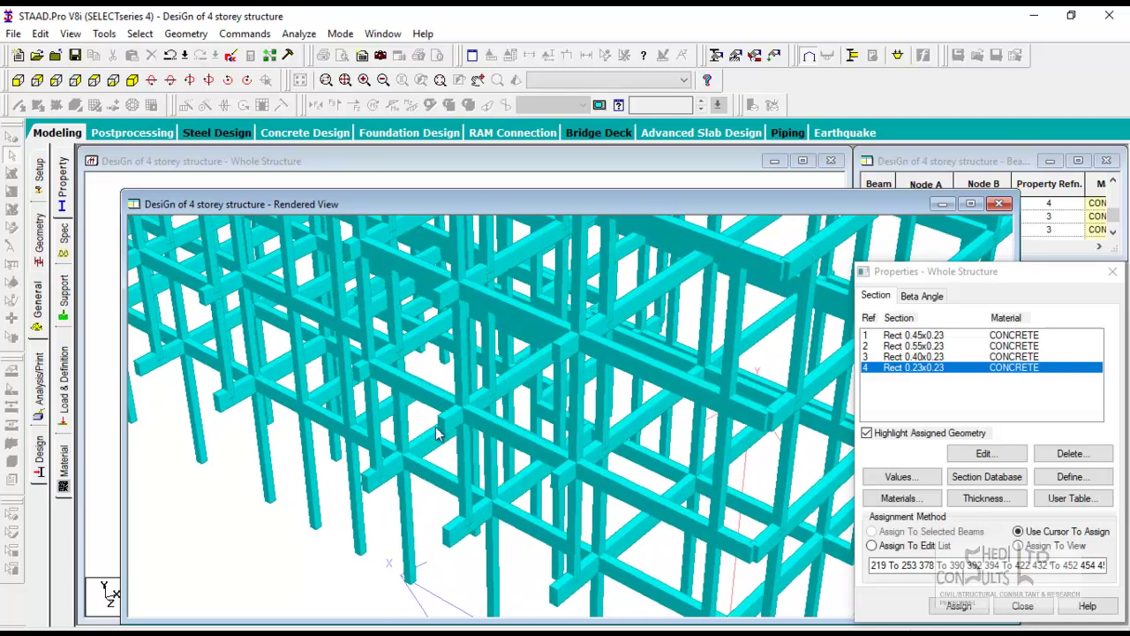
scroll(358, 518, up, 4)
middle_drag(358, 519, 427, 473)
scroll(388, 379, up, 4)
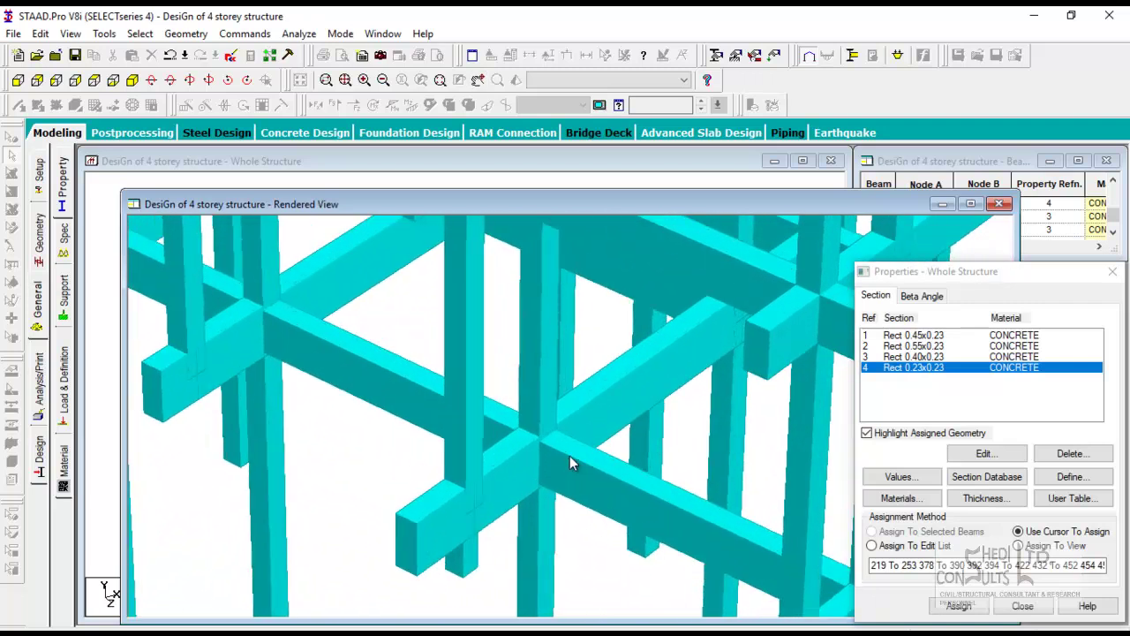
scroll(545, 434, up, 3)
middle_drag(547, 473, 524, 406)
scroll(521, 406, up, 1)
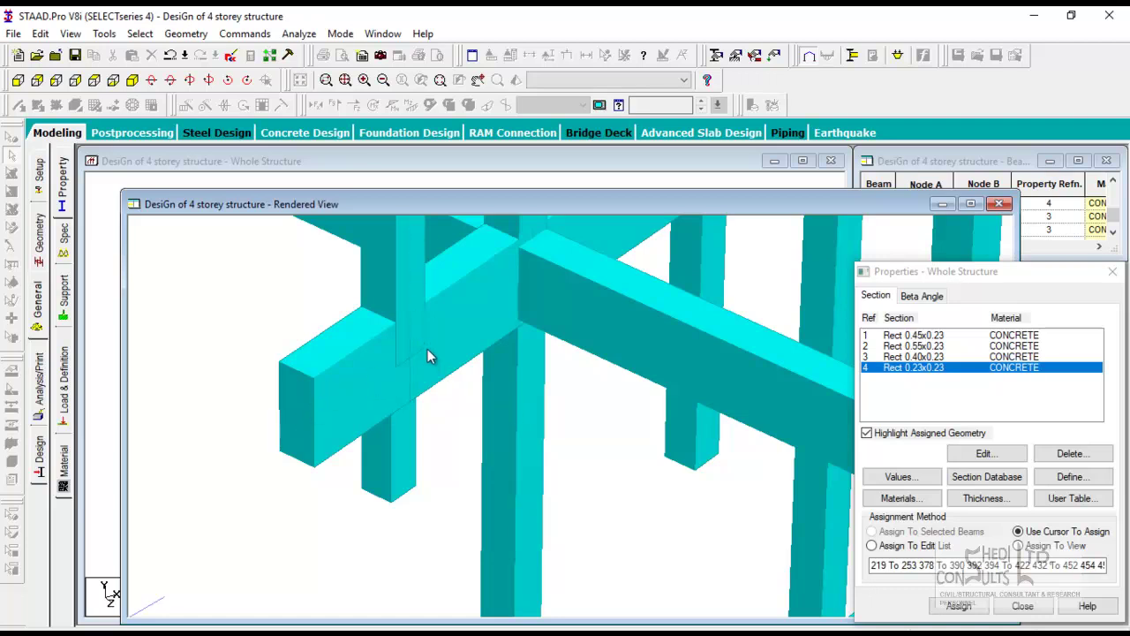
Examine the rendered beams and columns of the other floors and the top level from several angles
scroll(427, 349, down, 5)
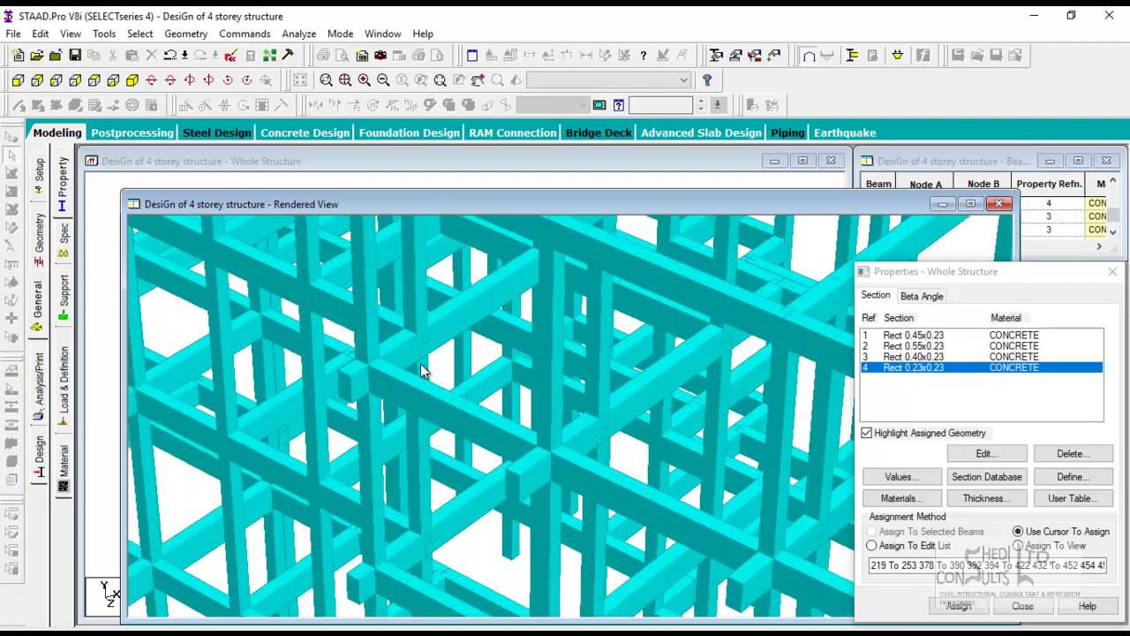
scroll(421, 369, down, 3)
middle_drag(473, 393, 576, 425)
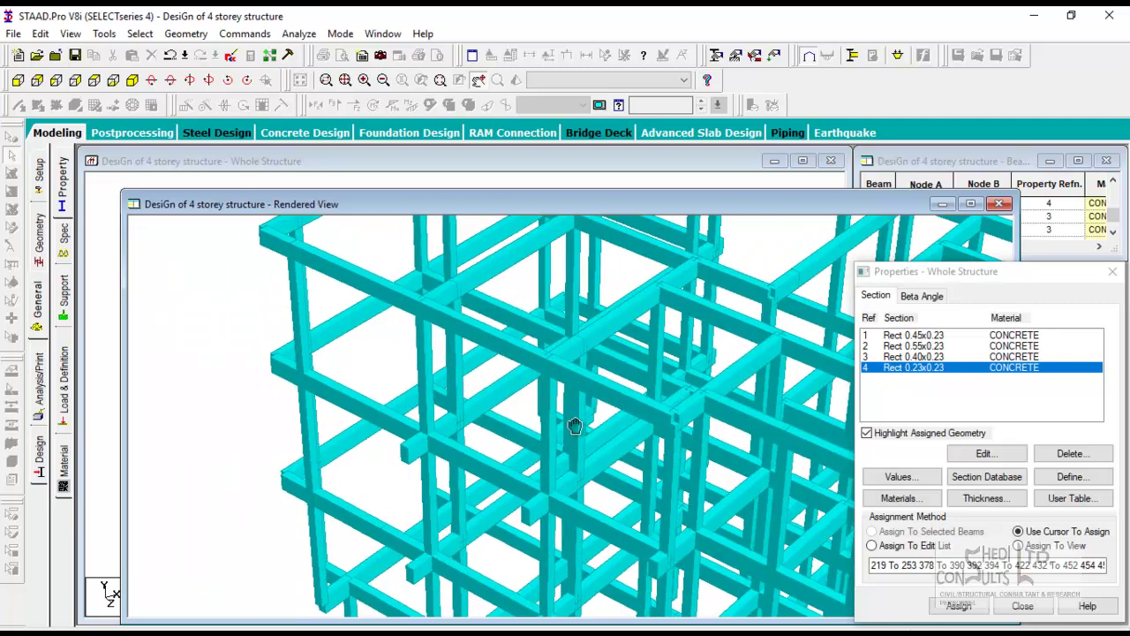
scroll(575, 425, up, 6)
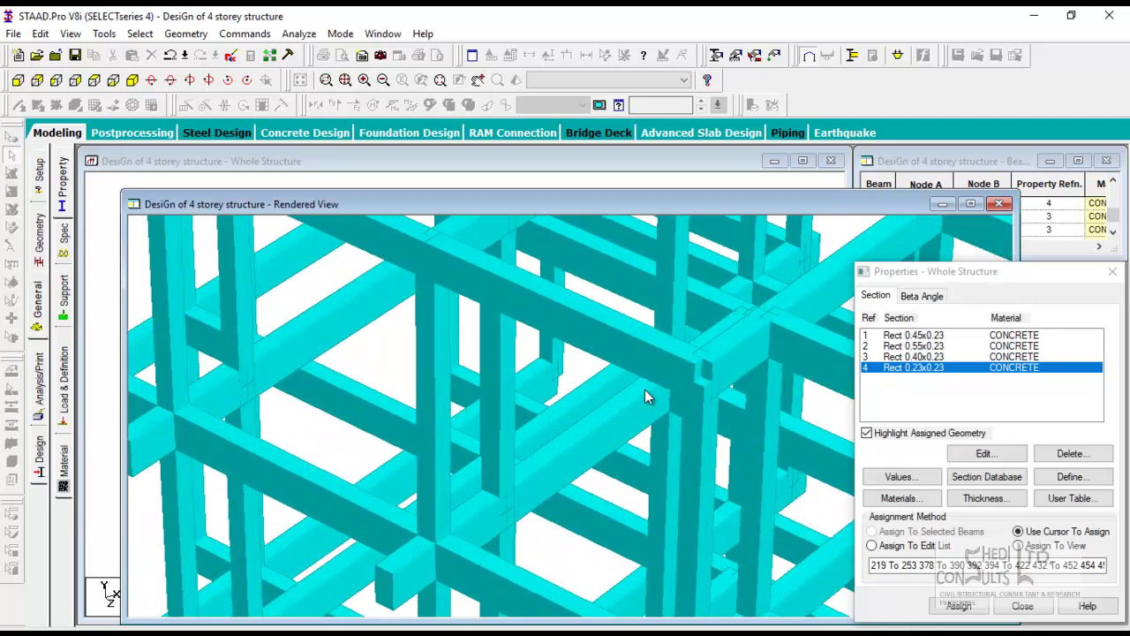
middle_drag(692, 386, 673, 402)
scroll(618, 331, down, 5)
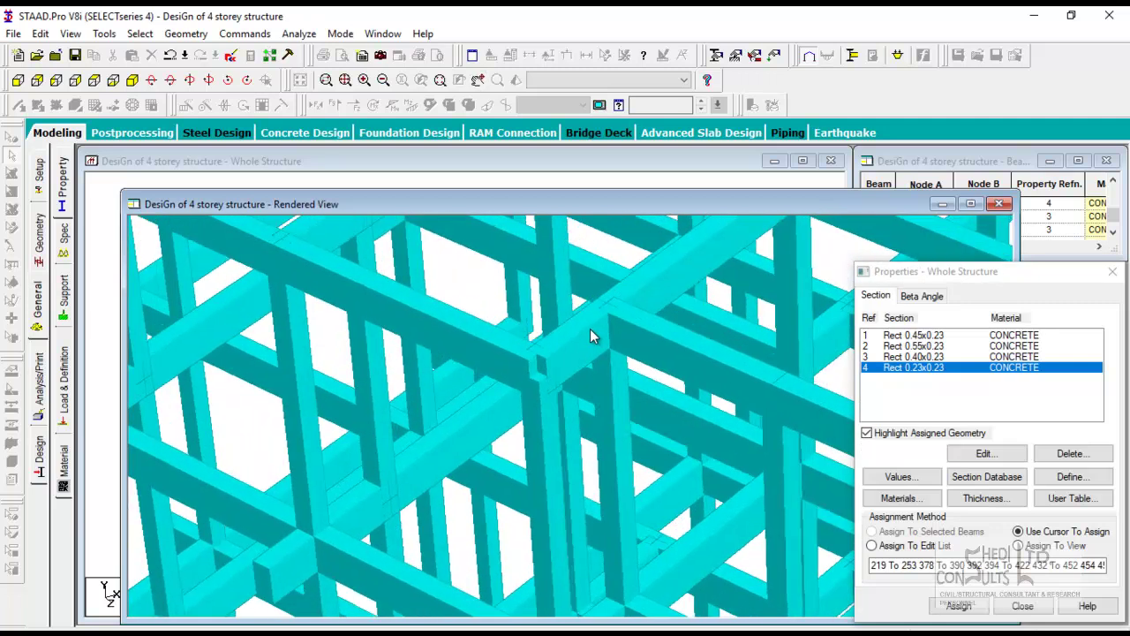
scroll(522, 400, down, 3)
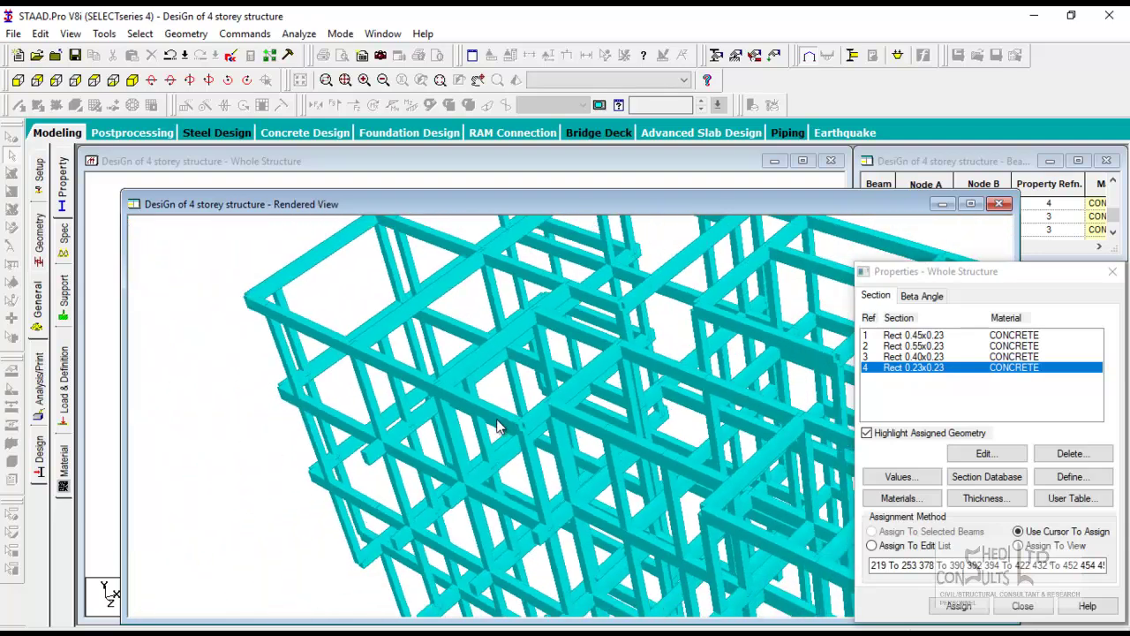
drag(509, 457, 328, 444)
middle_drag(499, 445, 341, 432)
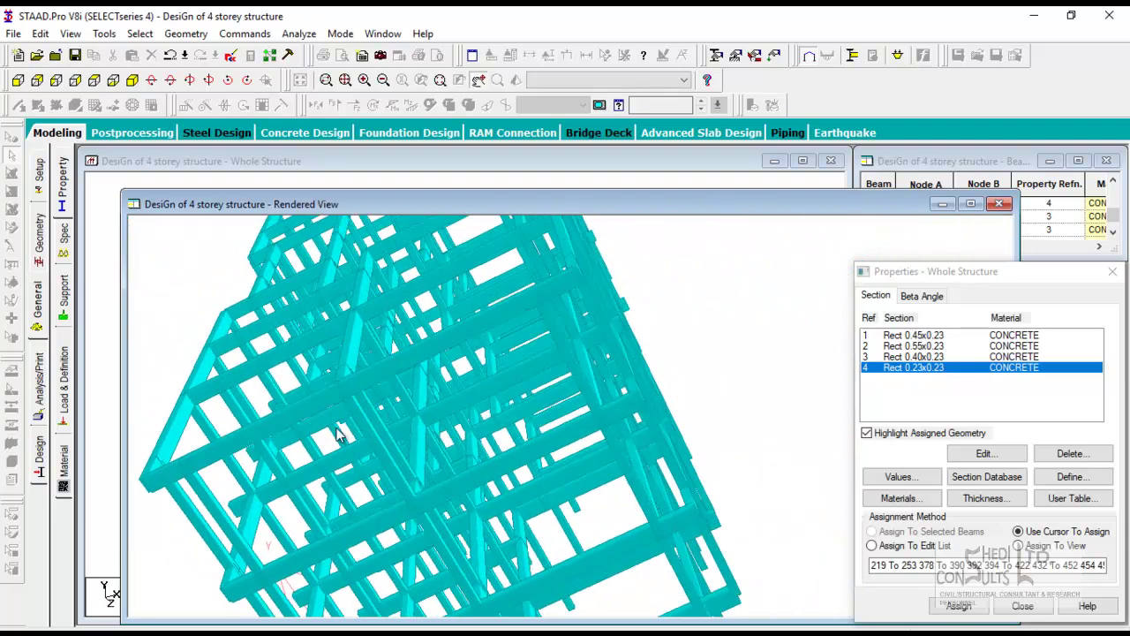
drag(341, 431, 488, 332)
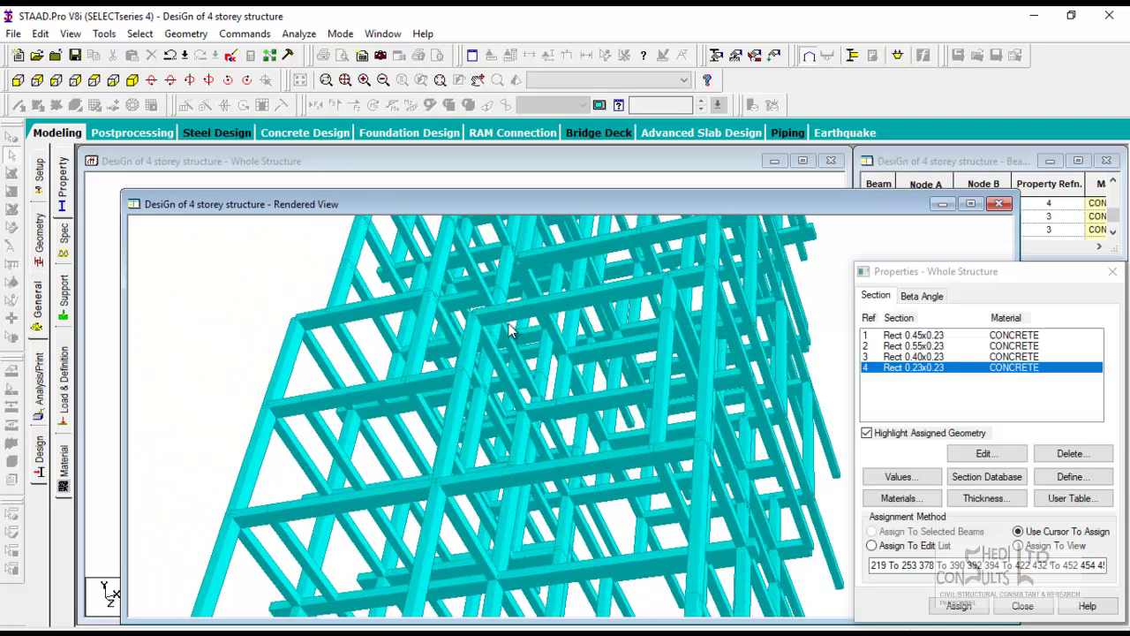
scroll(510, 328, up, 4)
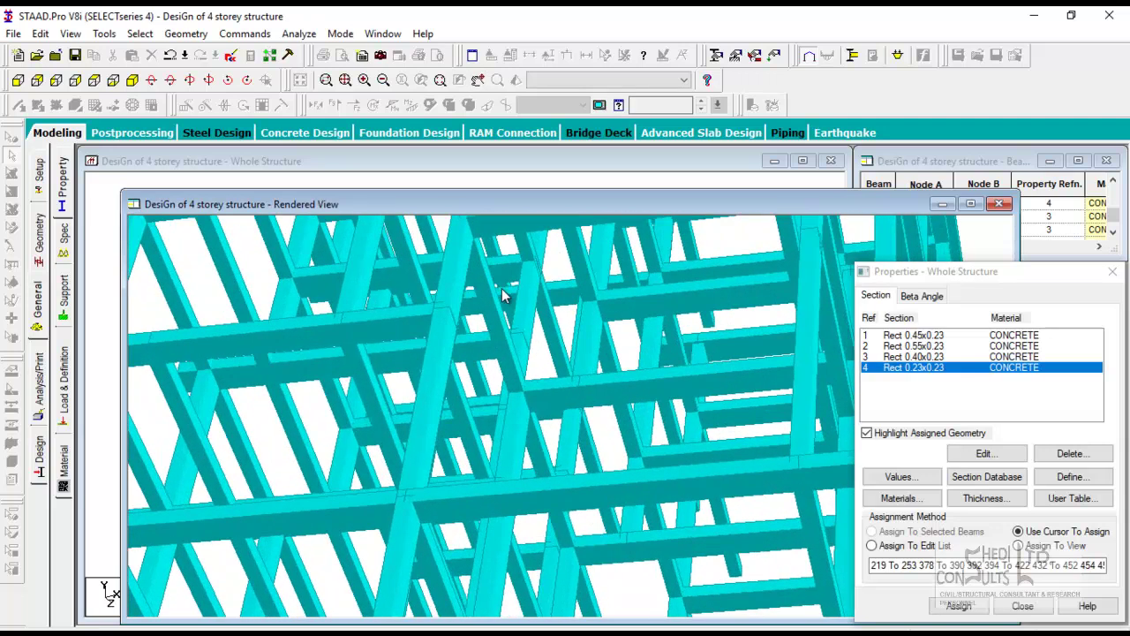
middle_drag(503, 295, 565, 325)
middle_drag(318, 377, 530, 309)
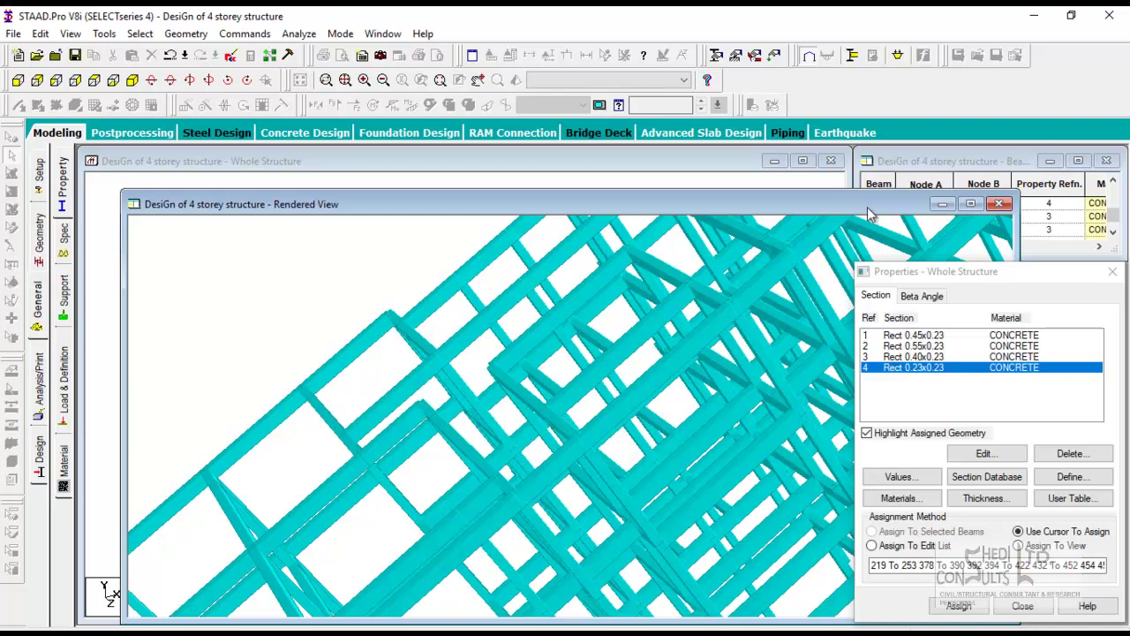
Close the rendered view and return to the whole-structure wireframe with its section labels
click(999, 204)
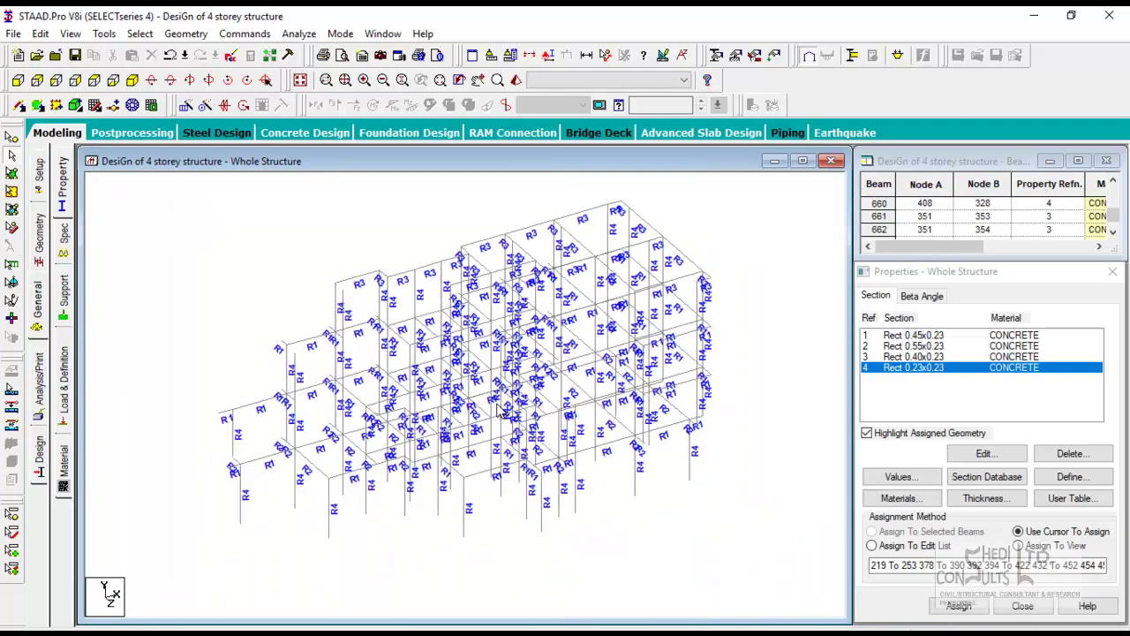
scroll(497, 407, up, 1)
scroll(677, 410, down, 1)
middle_drag(677, 411, 647, 347)
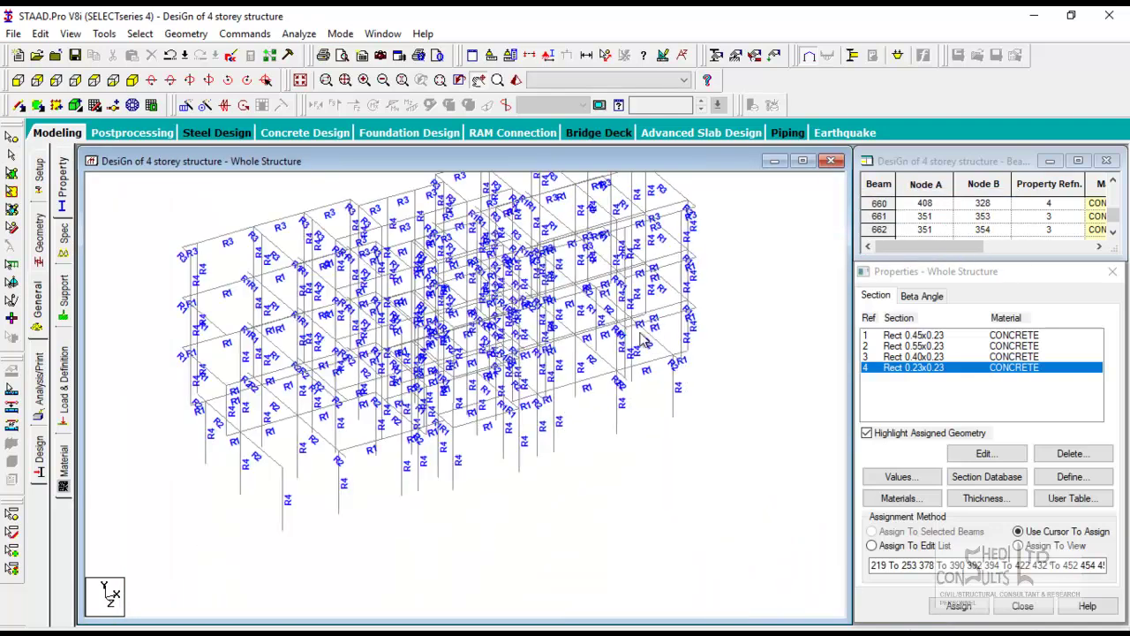
scroll(472, 482, up, 2)
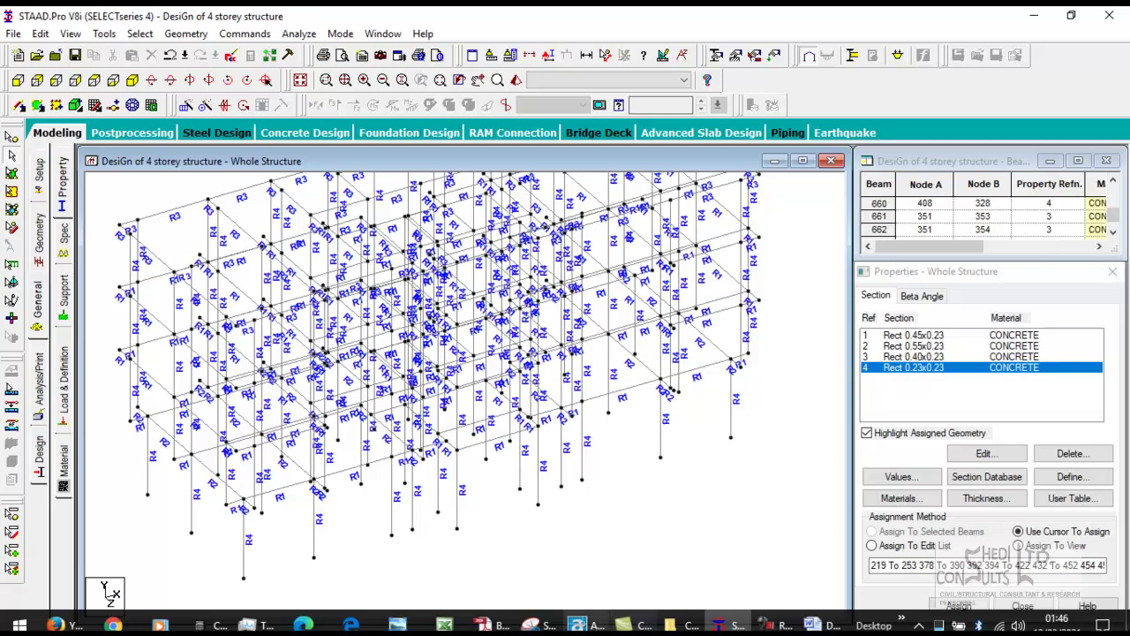
Switch to AutoCAD and bring up the four storey.dwg drawing
click(578, 625)
scroll(562, 363, down, 3)
middle_drag(563, 363, 455, 344)
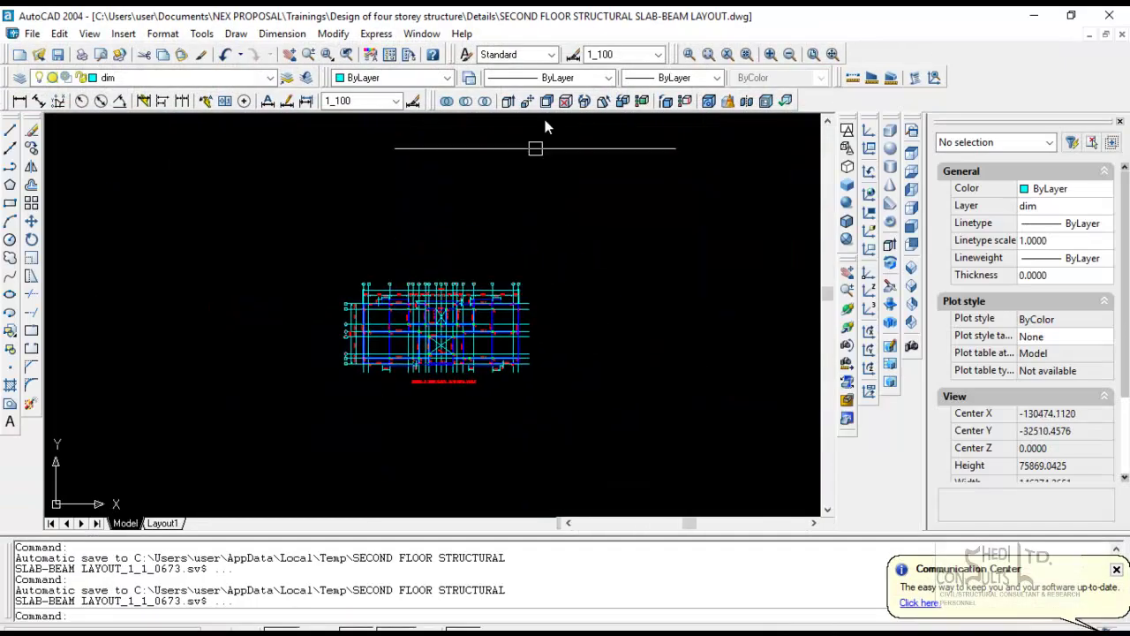
click(433, 34)
click(495, 189)
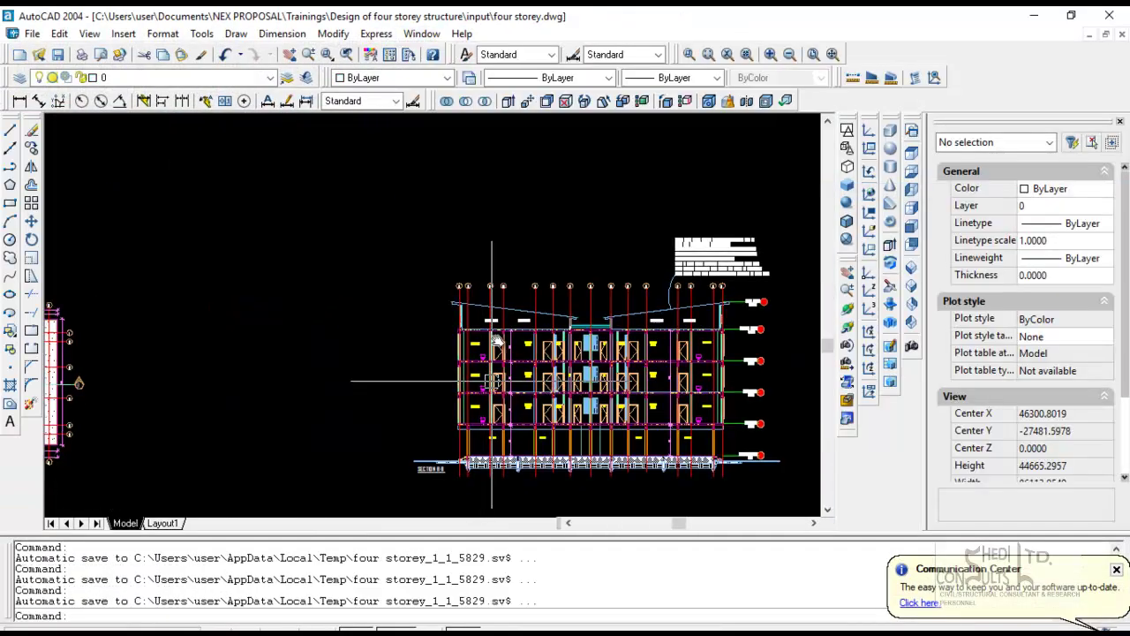
Examine the foundations and ground floor build-up beneath the parking level in Section B-B
middle_drag(492, 380, 497, 259)
scroll(502, 320, up, 6)
middle_drag(408, 458, 430, 299)
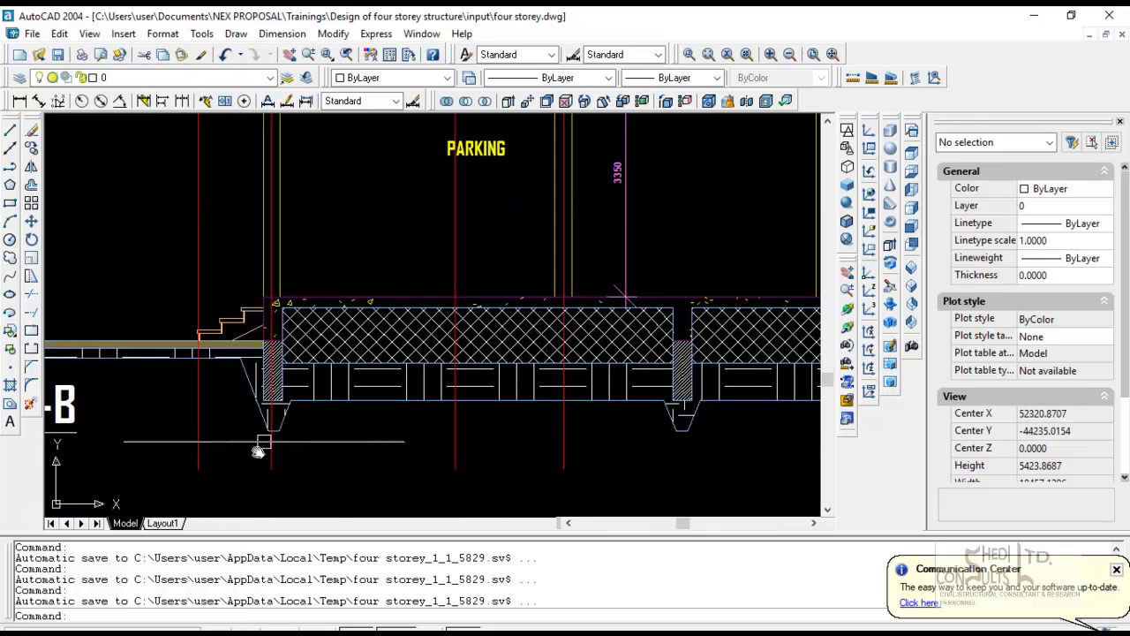
middle_drag(258, 451, 301, 386)
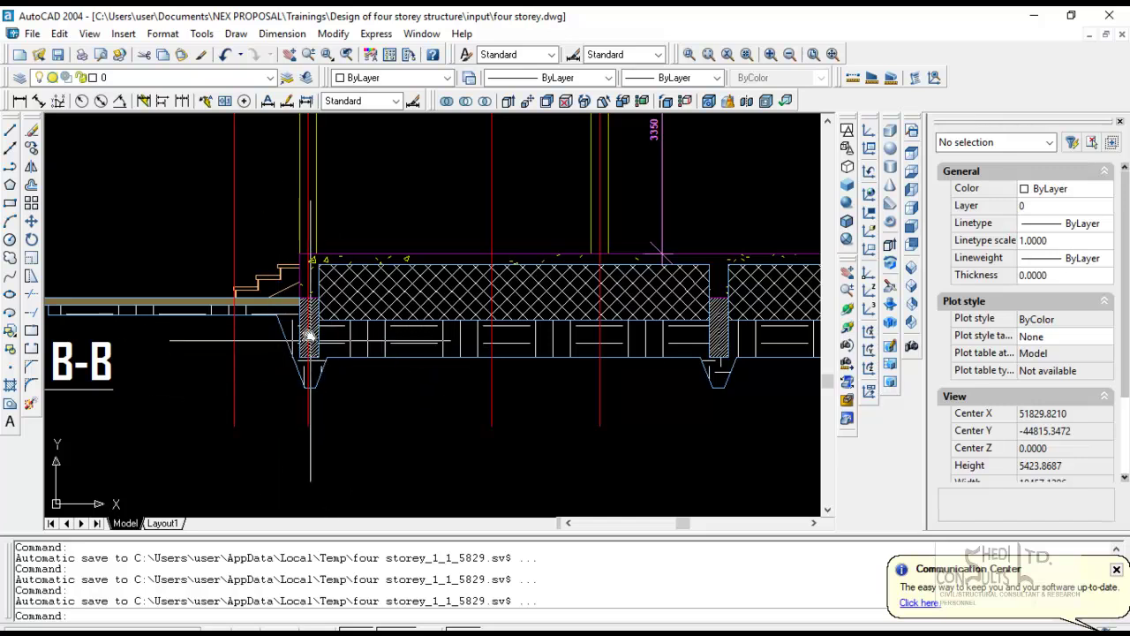
scroll(300, 320, down, 4)
middle_drag(315, 328, 341, 371)
scroll(341, 371, up, 5)
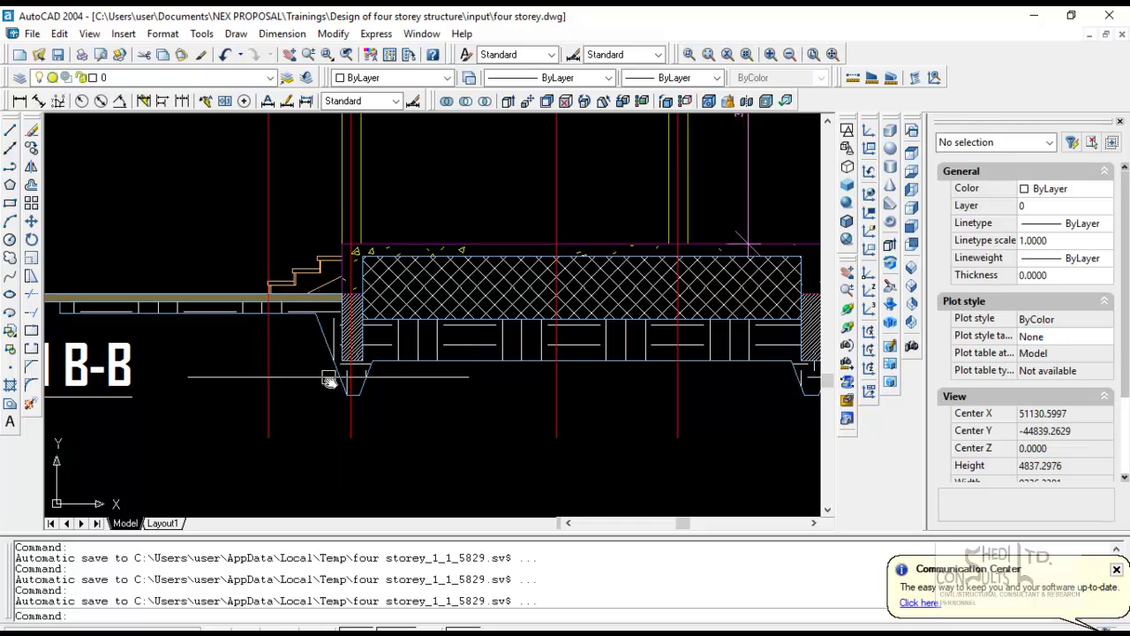
scroll(625, 361, down, 3)
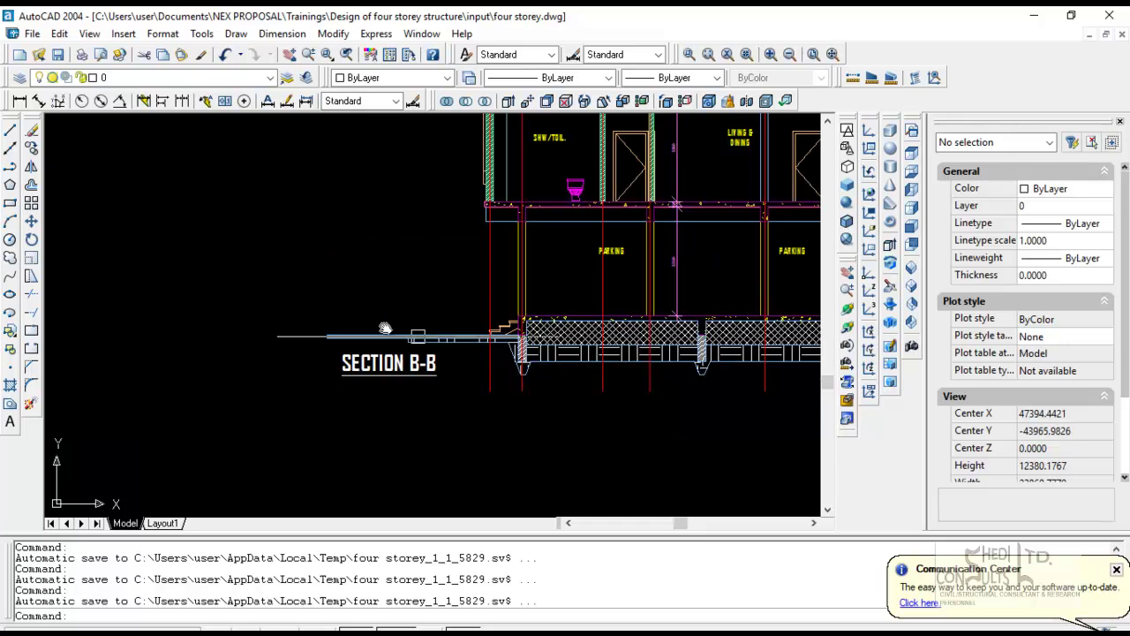
middle_drag(383, 326, 366, 318)
scroll(656, 298, up, 2)
middle_drag(631, 290, 383, 280)
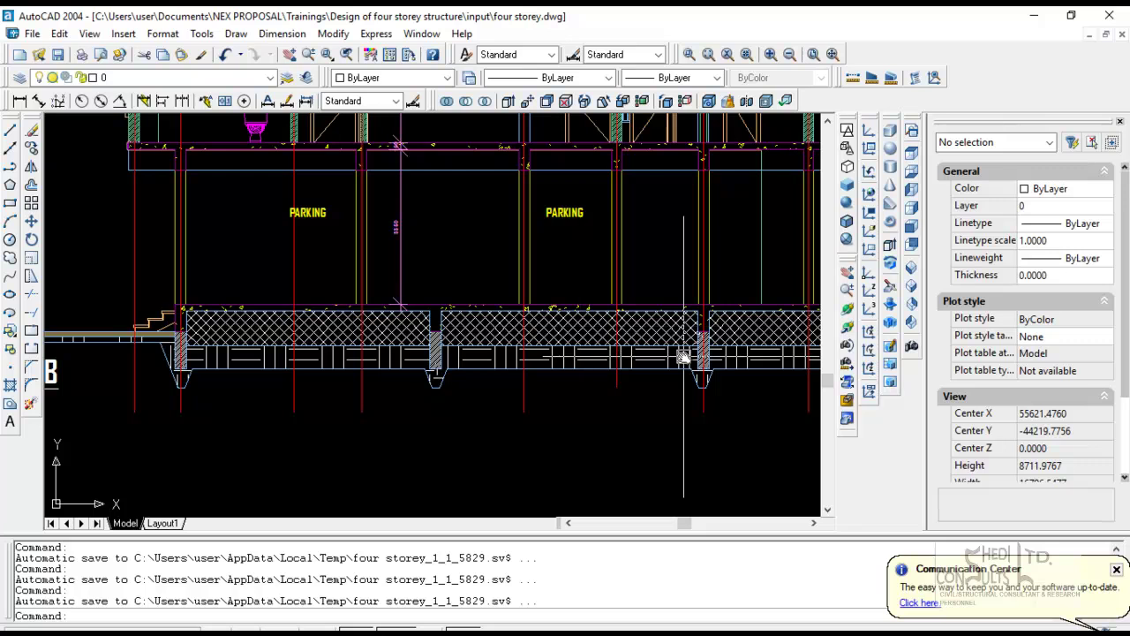
Return to STAAD.Pro and create a Fixed support
mouse_move(683, 632)
click(731, 625)
click(726, 625)
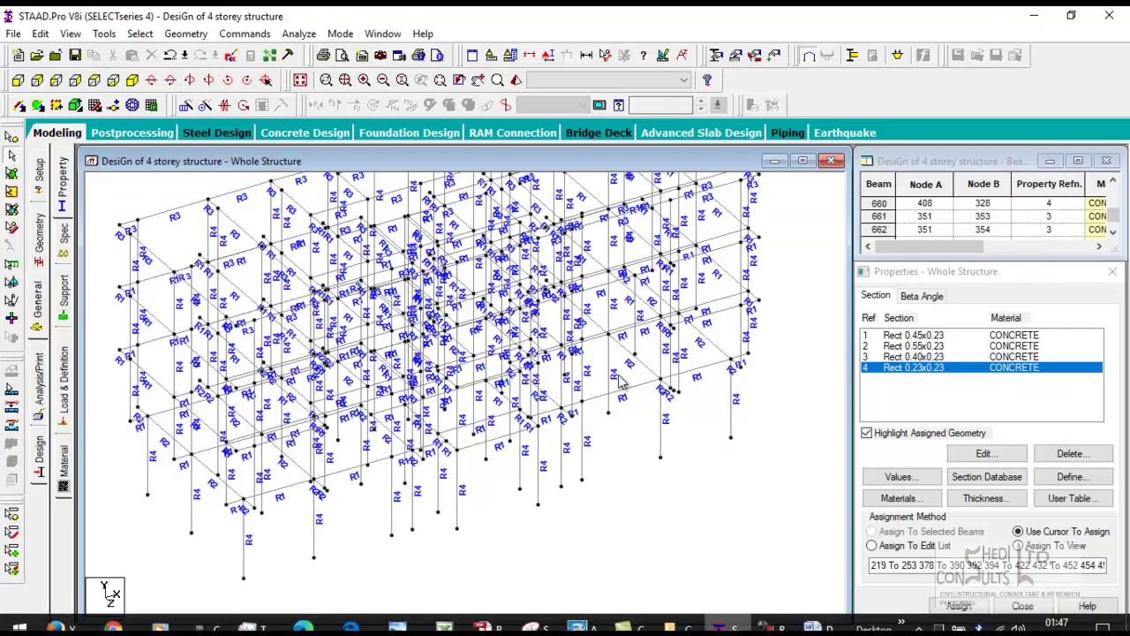
click(68, 296)
click(1003, 485)
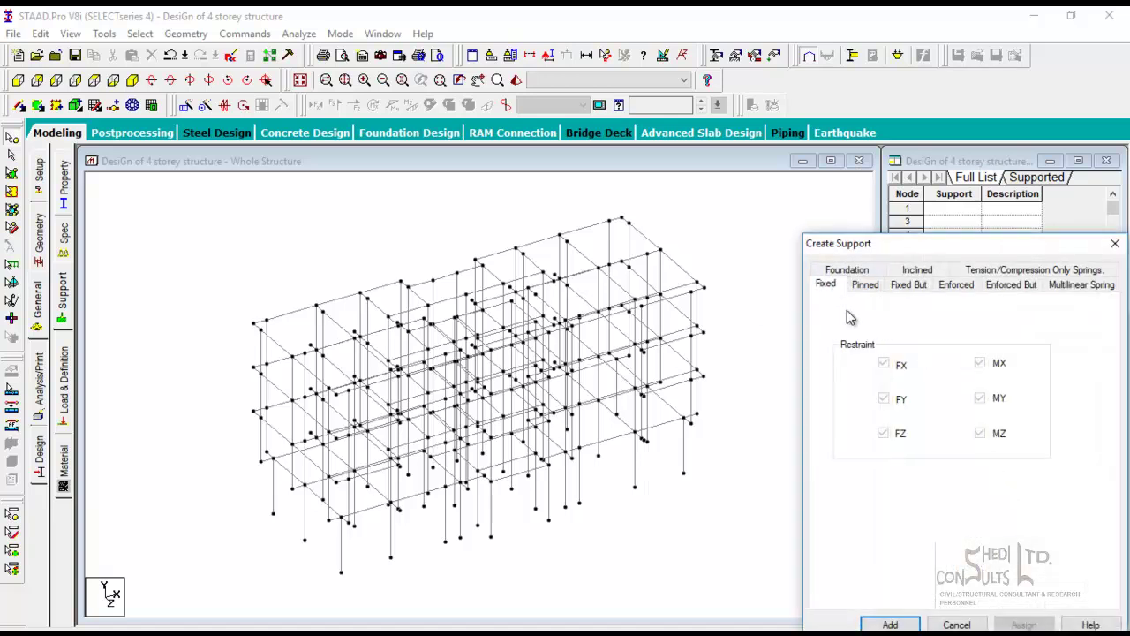
click(891, 624)
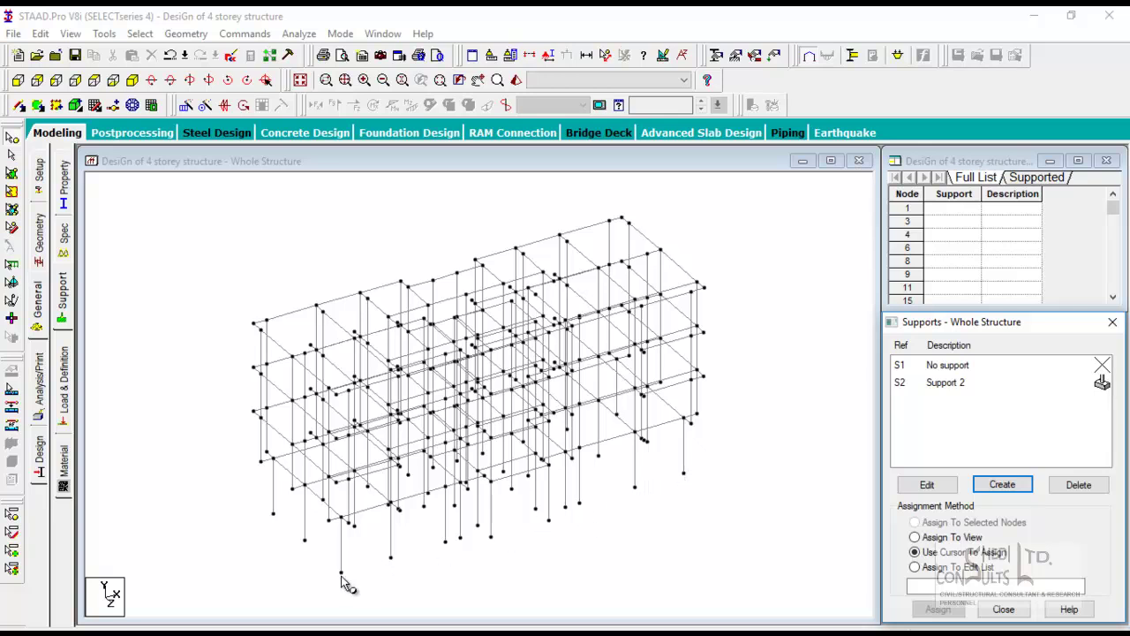
Assign Support 2 to all column base nodes with Assign To Selected Nodes, then show the structure in isometric view
click(19, 81)
drag(172, 463, 759, 518)
click(915, 552)
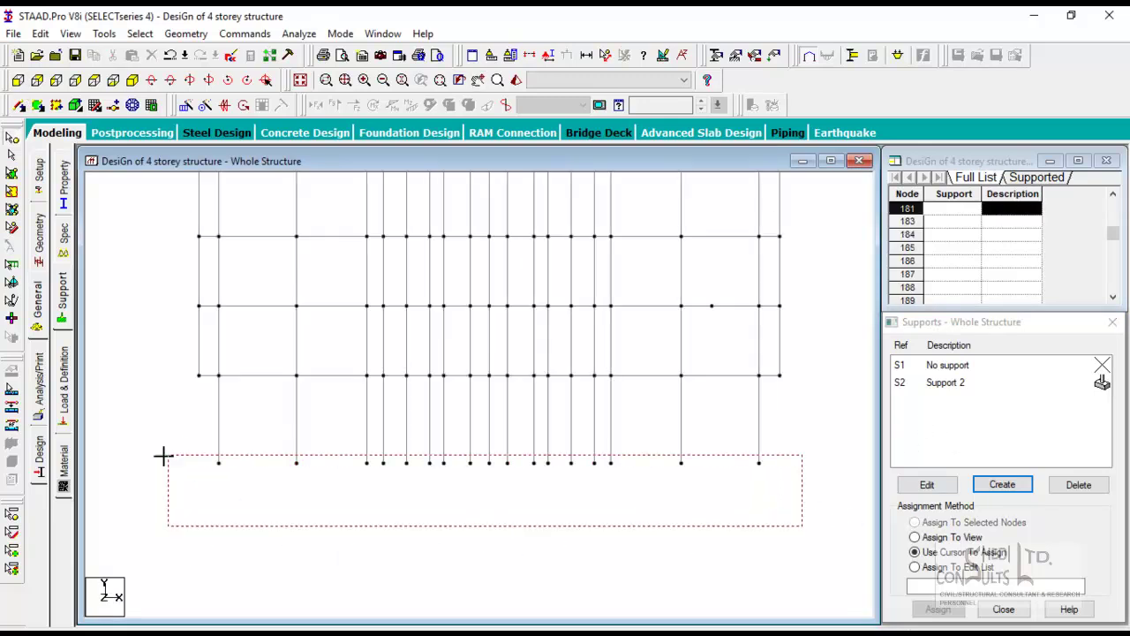
click(940, 382)
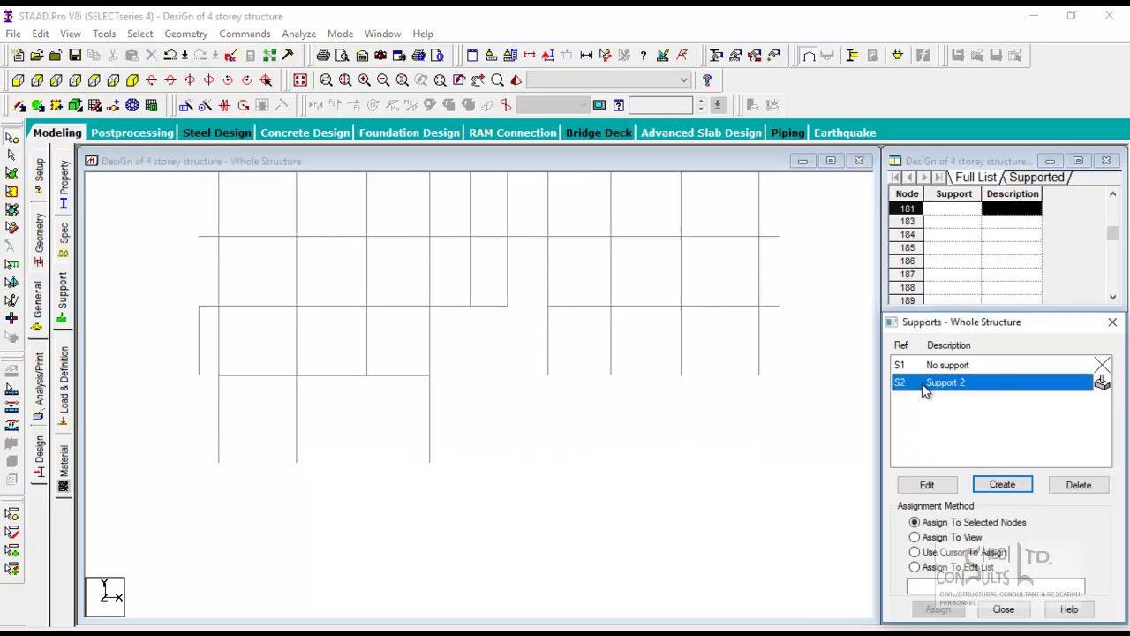
drag(830, 510, 196, 455)
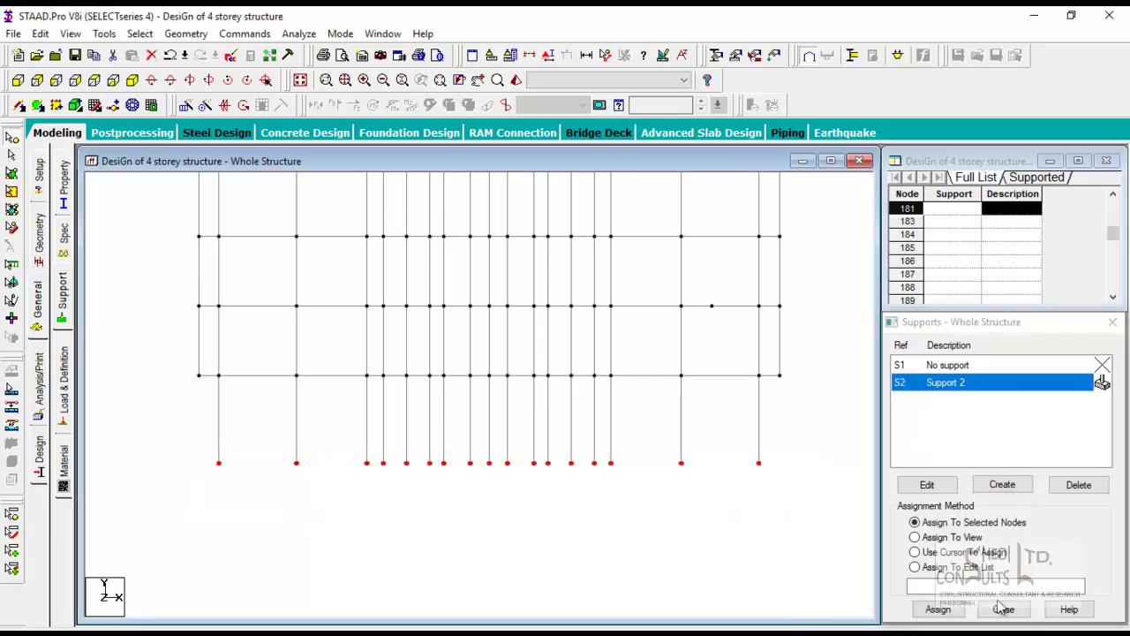
click(940, 611)
click(994, 512)
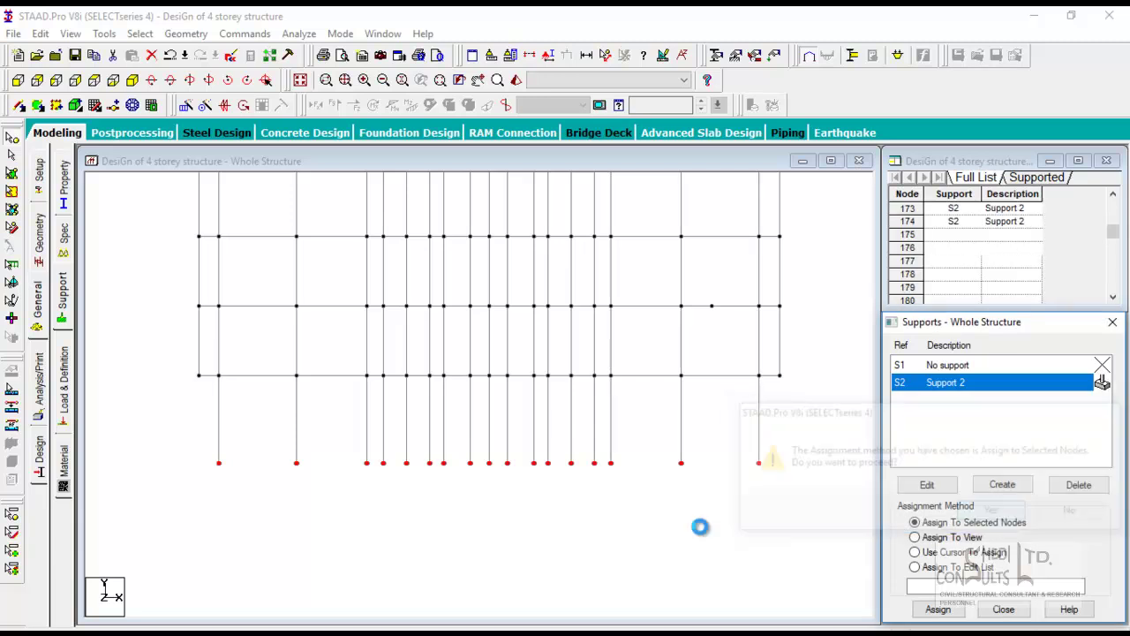
click(132, 80)
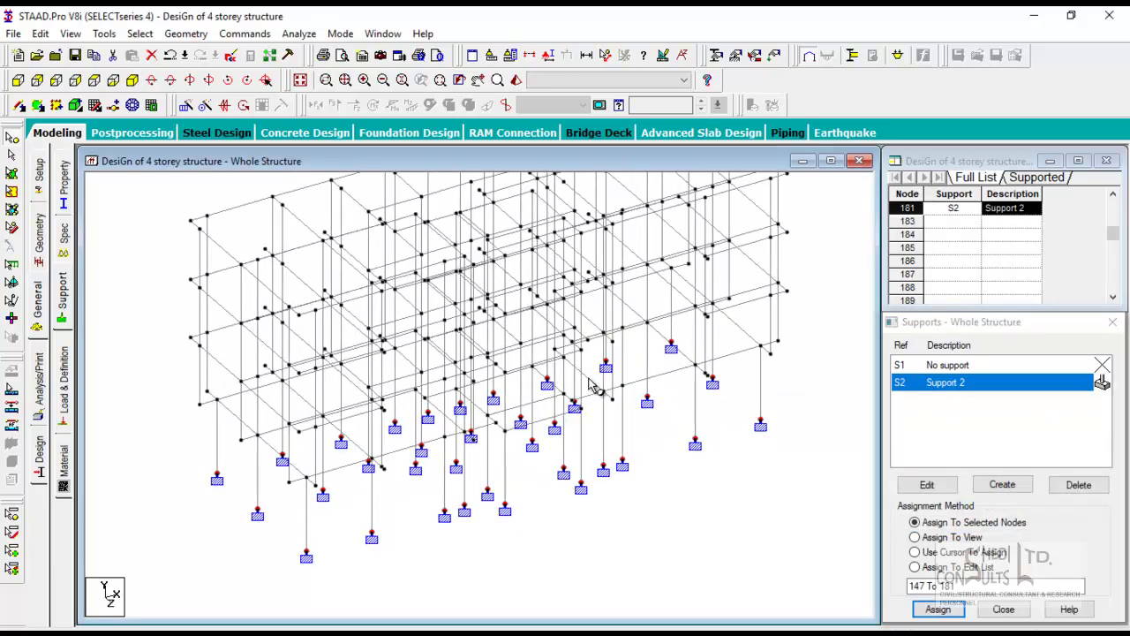
Check the fixed supports along the base of the frame and bring up the structure's load and definition settings
scroll(607, 407, down, 2)
middle_drag(600, 332, 593, 422)
scroll(586, 397, up, 4)
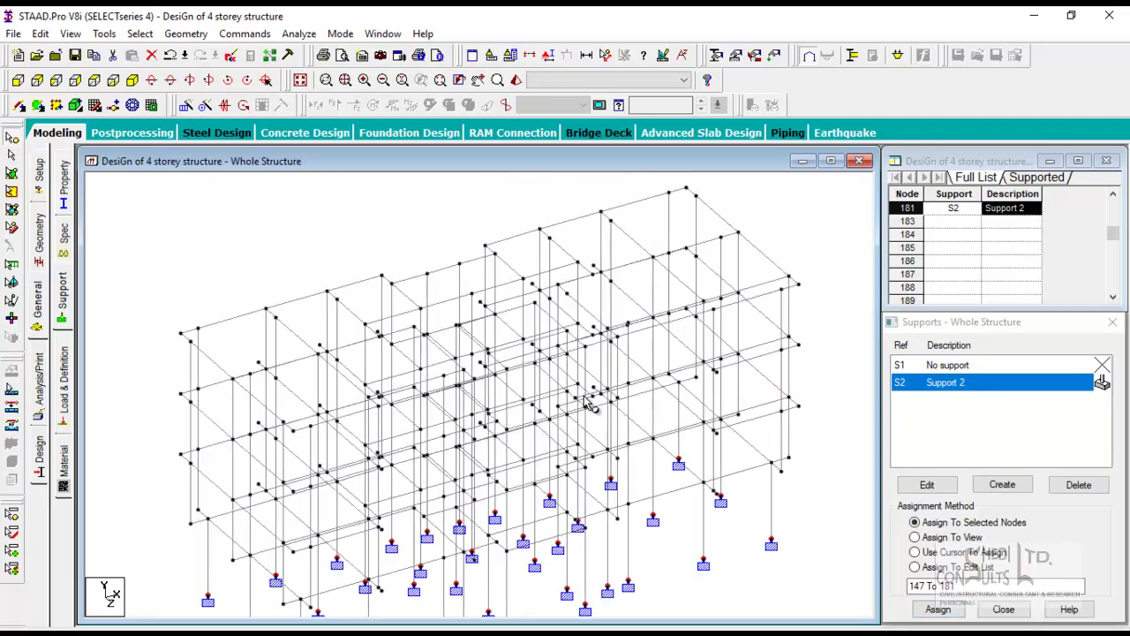
mouse_move(194, 369)
middle_down()
mouse_move(212, 386)
mouse_move(254, 320)
mouse_move(195, 374)
middle_up()
scroll(254, 321, down, 2)
scroll(201, 381, down, 5)
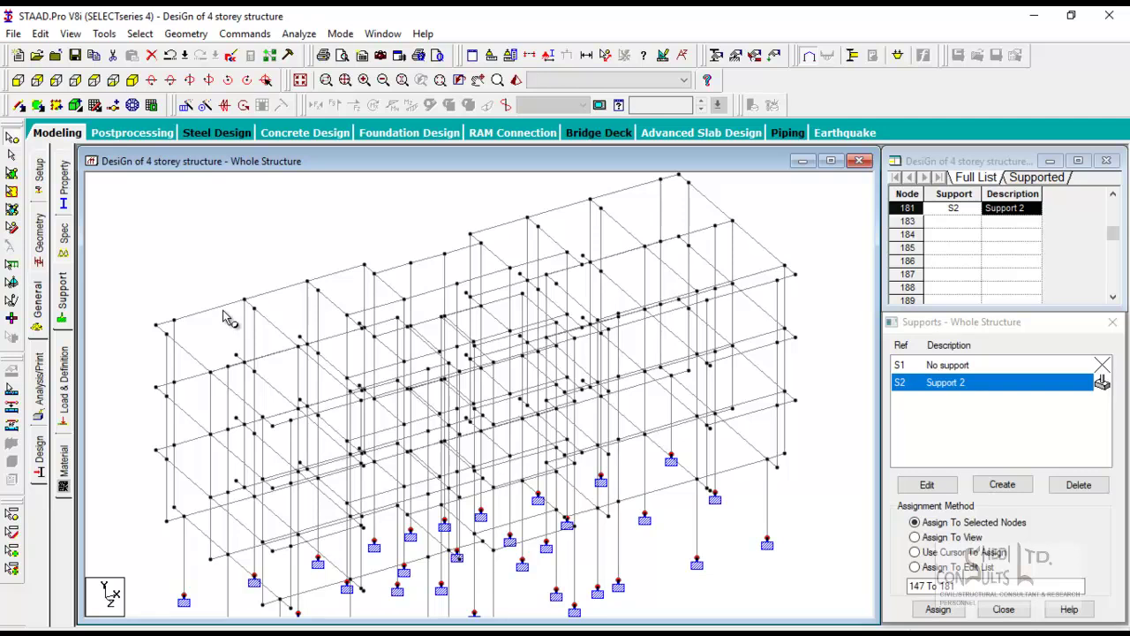
scroll(571, 316, down, 2)
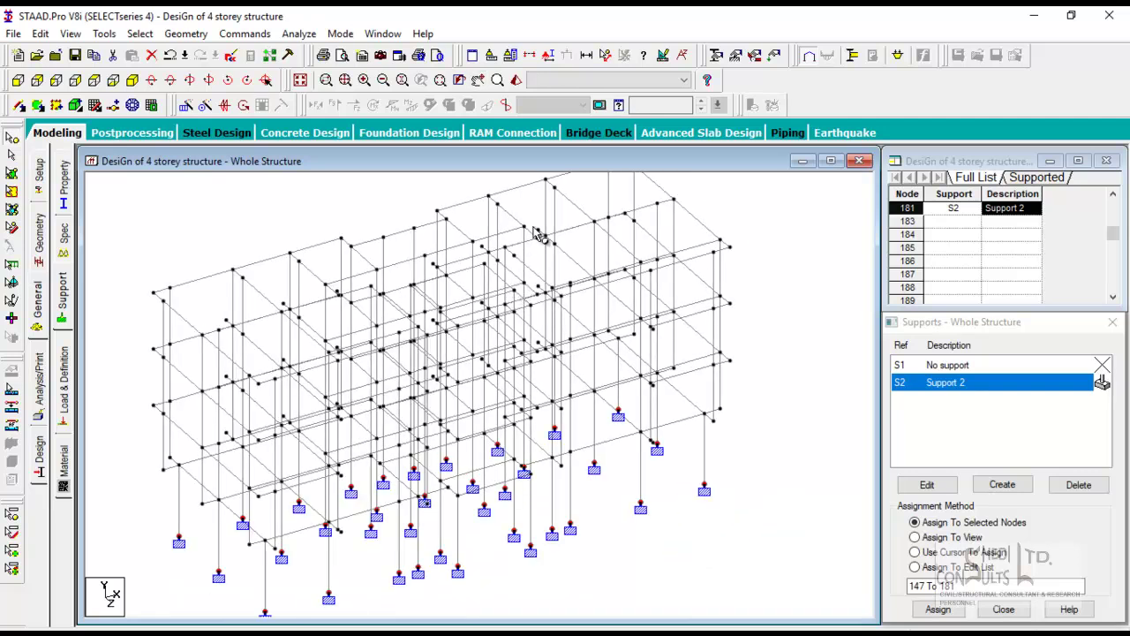
click(63, 416)
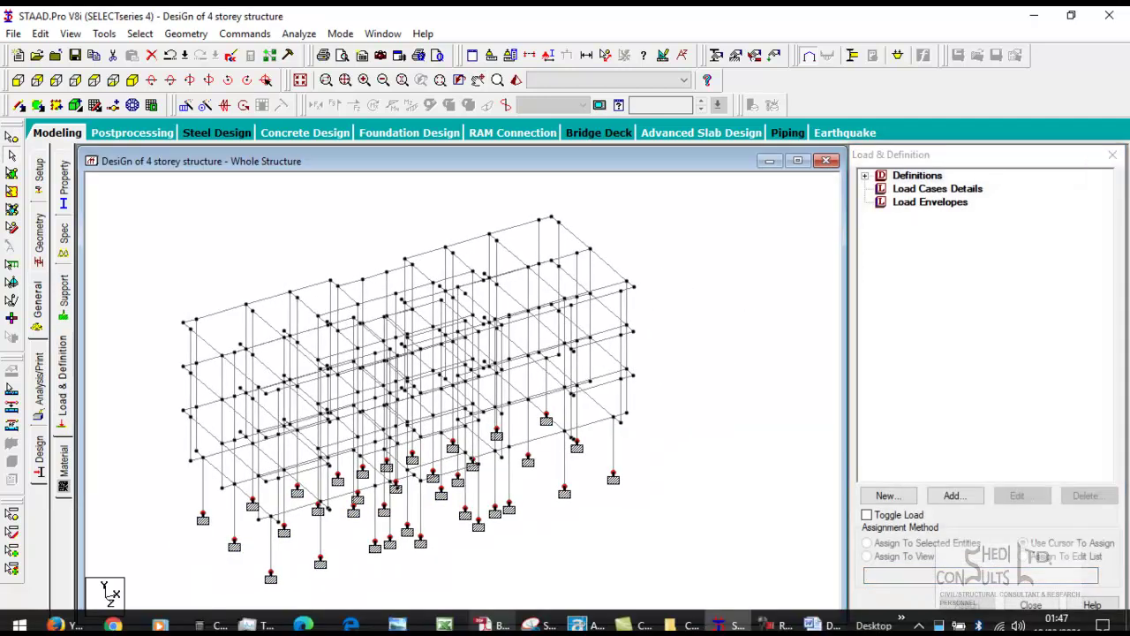
Switch to the Excel load estimation workbook and check the roof-level slab loads, including the self-weight formula for the 100 mm slab
click(444, 624)
scroll(322, 285, up, 2)
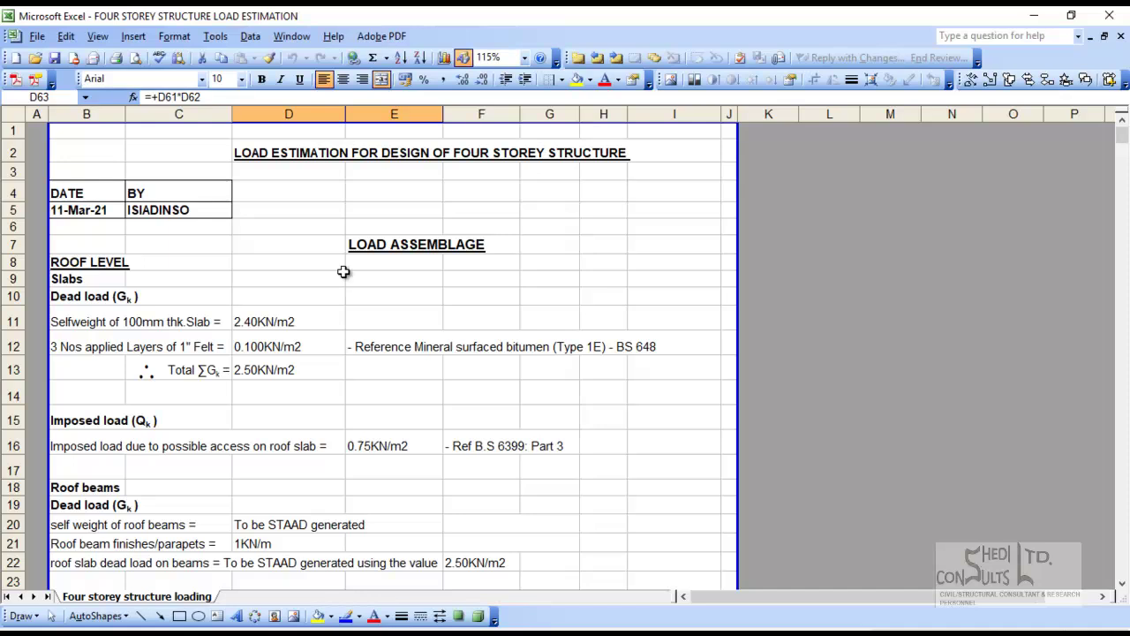
scroll(481, 340, down, 2)
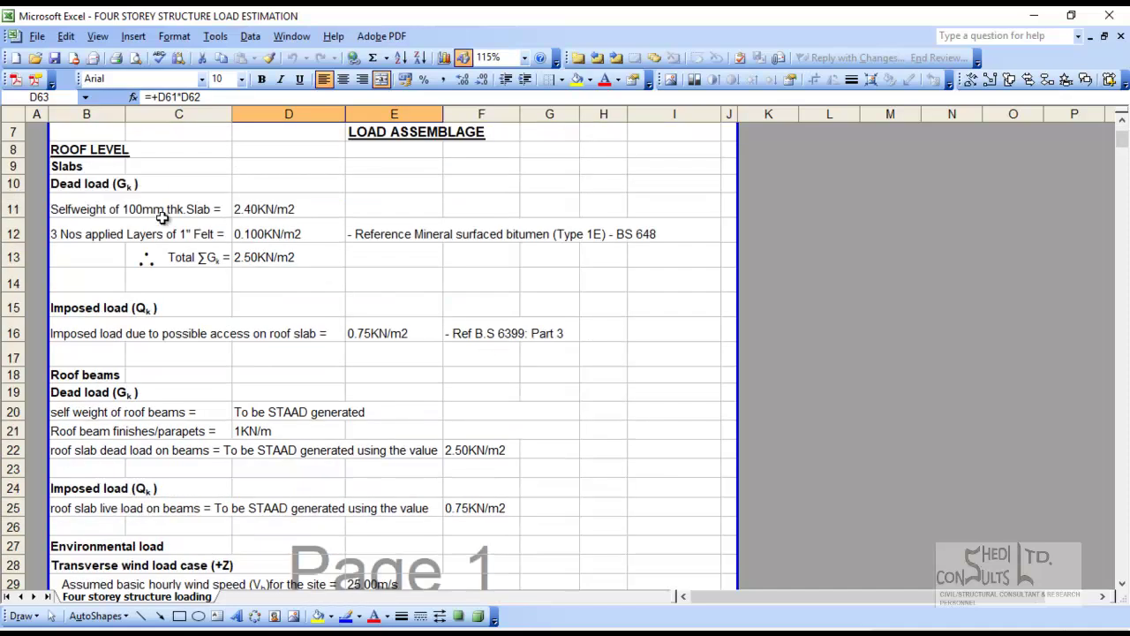
scroll(146, 255, down, 1)
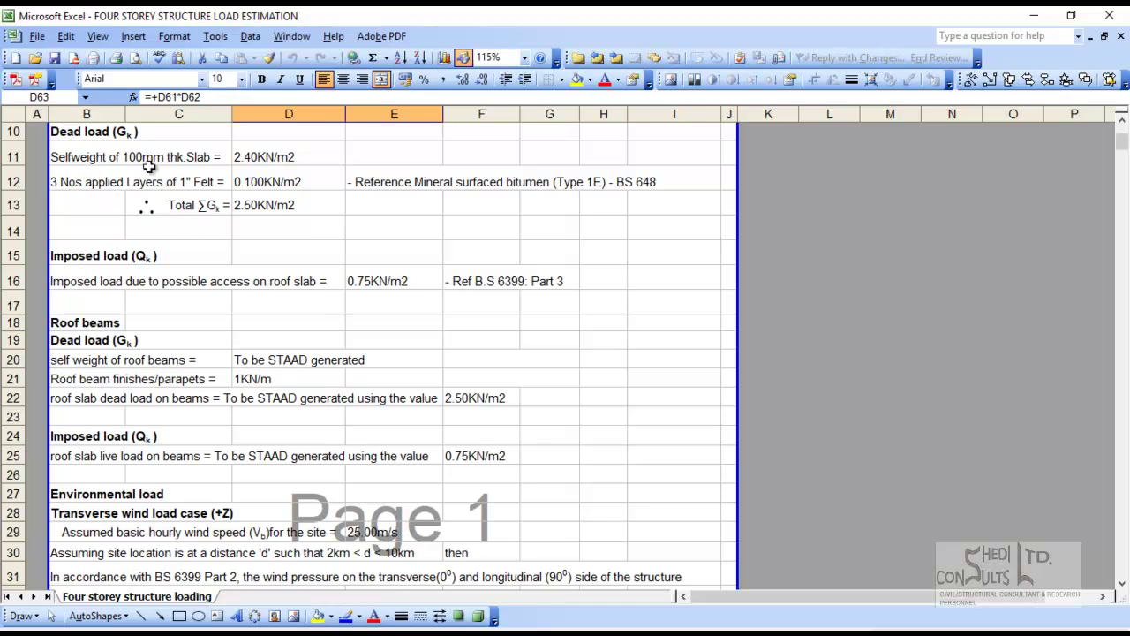
double_click(267, 157)
key(Escape)
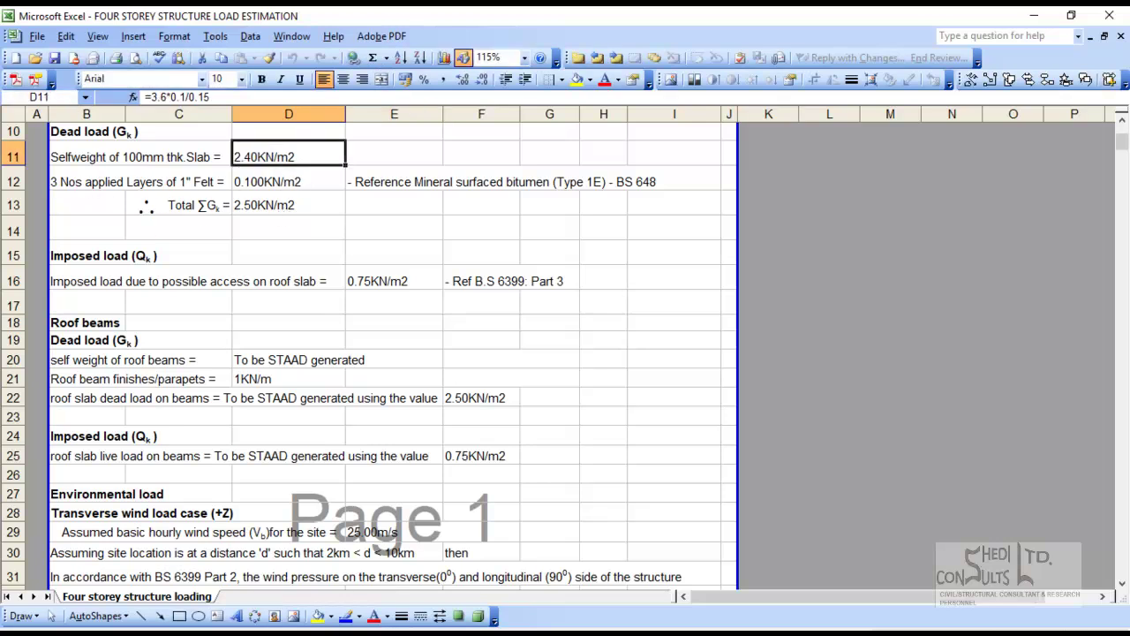
Switch to the four storey.dwg drawing in AutoCAD and examine the roof and upper floors in the building elevation
mouse_move(538, 629)
click(586, 624)
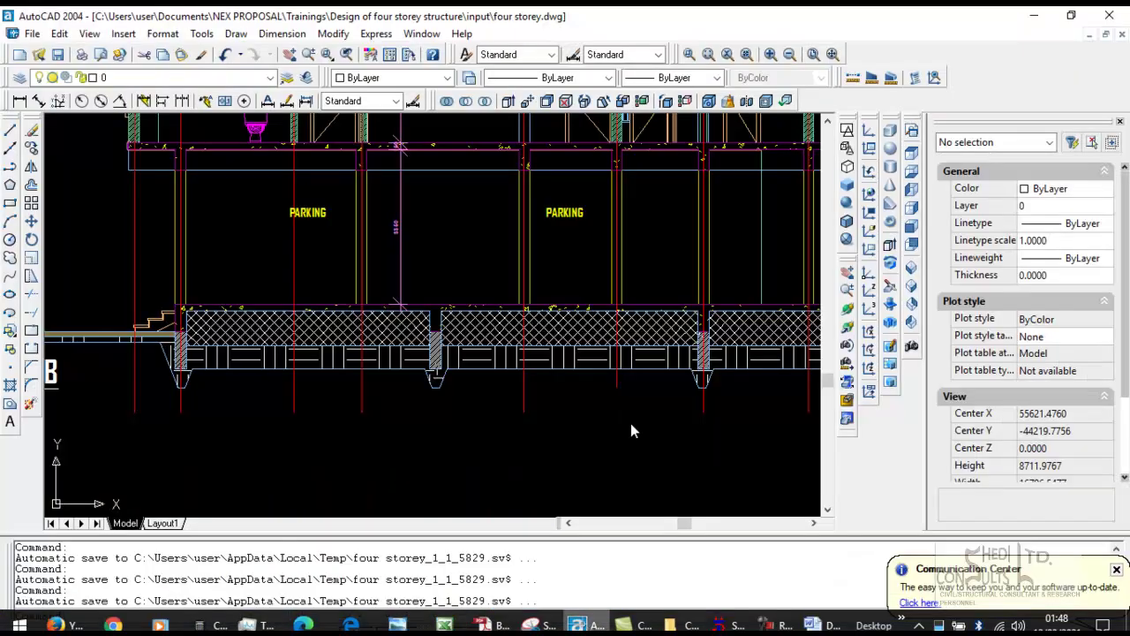
scroll(605, 260, down, 8)
mouse_move(609, 274)
middle_down()
mouse_move(608, 338)
mouse_move(557, 486)
middle_up()
scroll(579, 332, up, 7)
scroll(583, 345, down, 9)
mouse_move(611, 340)
middle_down()
mouse_move(654, 347)
mouse_move(579, 590)
middle_up()
scroll(595, 260, up, 8)
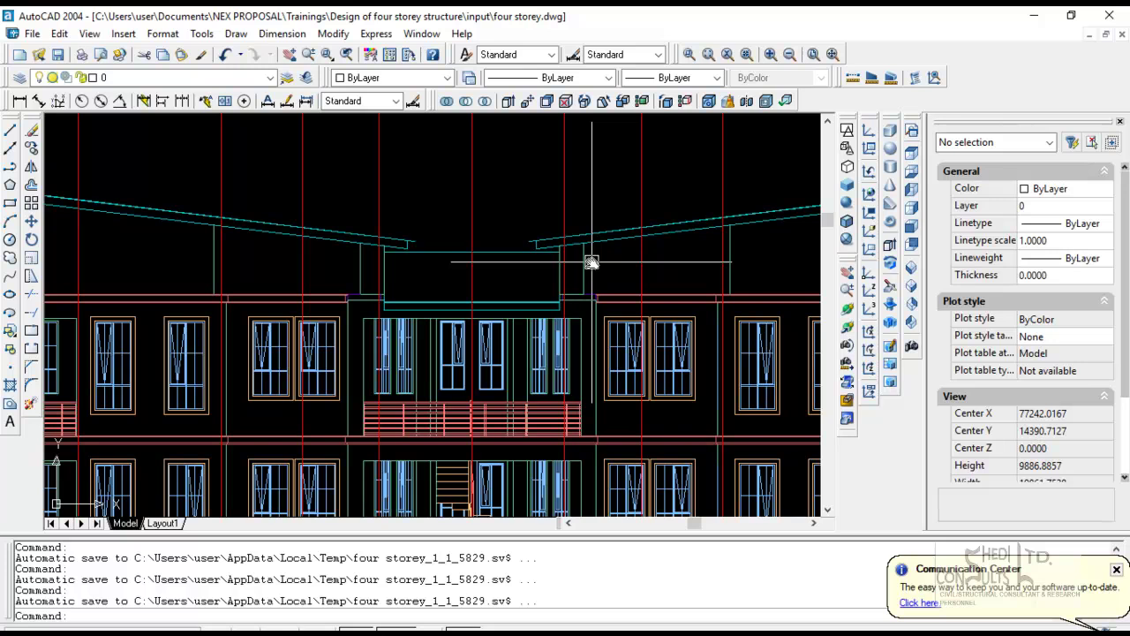
Examine the roof members, roof level and ceiling level slab in Section A-A
scroll(593, 269, down, 8)
middle_drag(630, 302, 407, 302)
scroll(593, 431, up, 6)
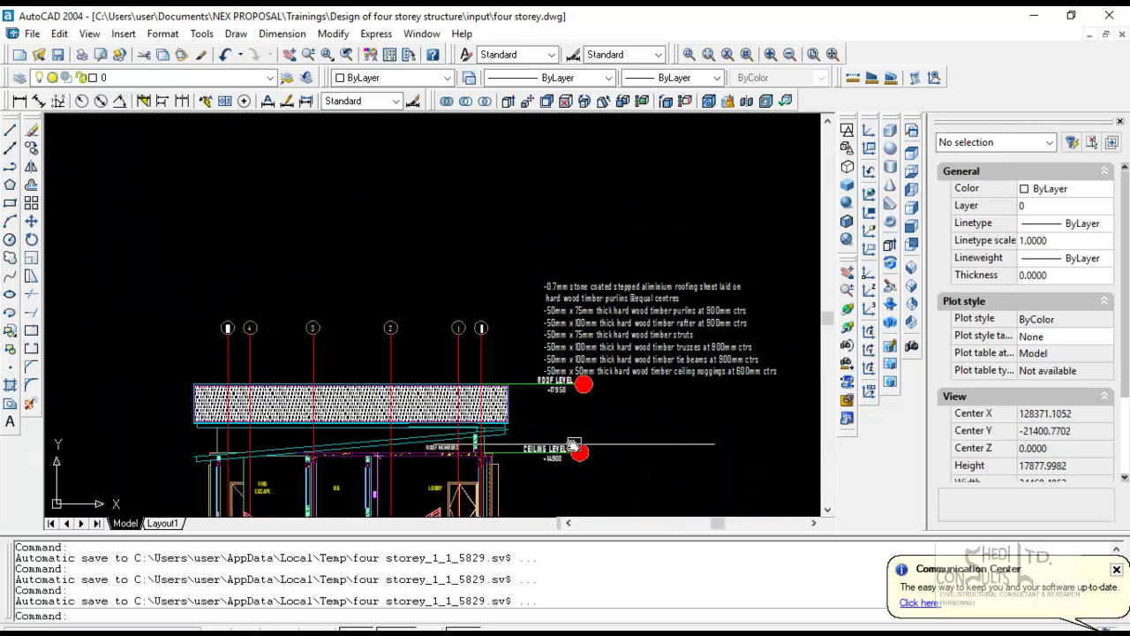
middle_drag(574, 444, 679, 345)
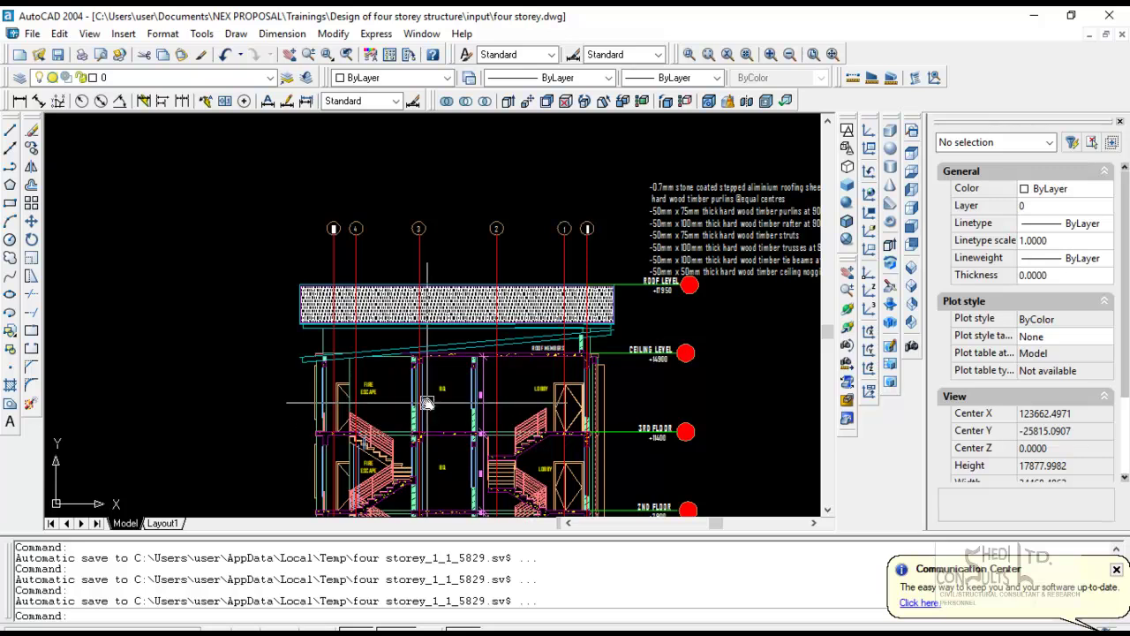
scroll(427, 402, up, 3)
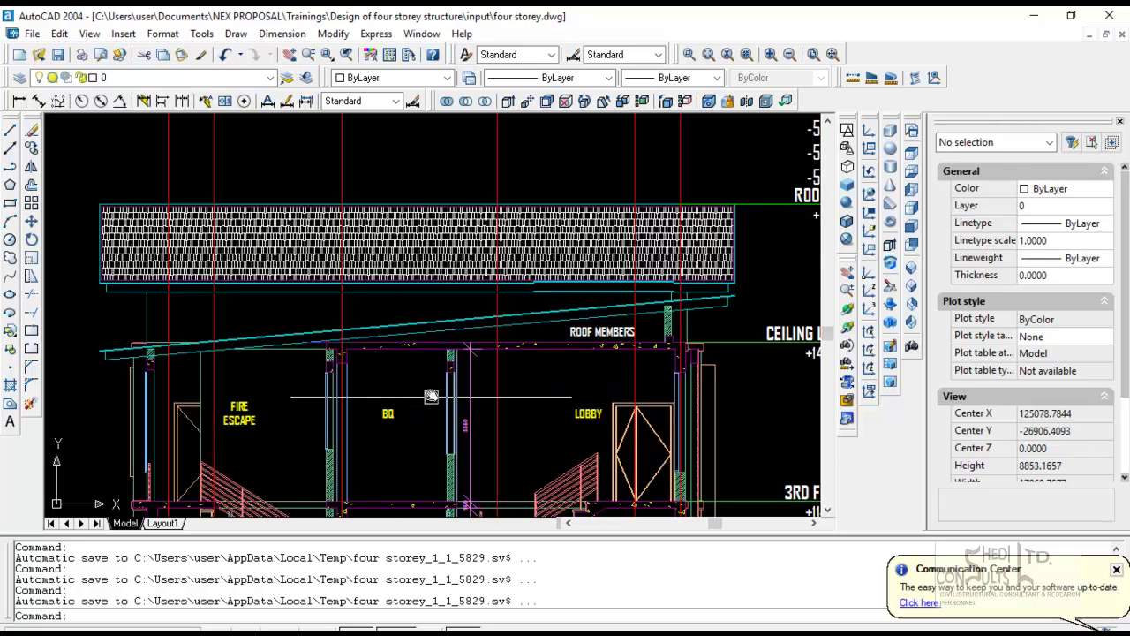
scroll(431, 396, down, 5)
scroll(353, 408, up, 4)
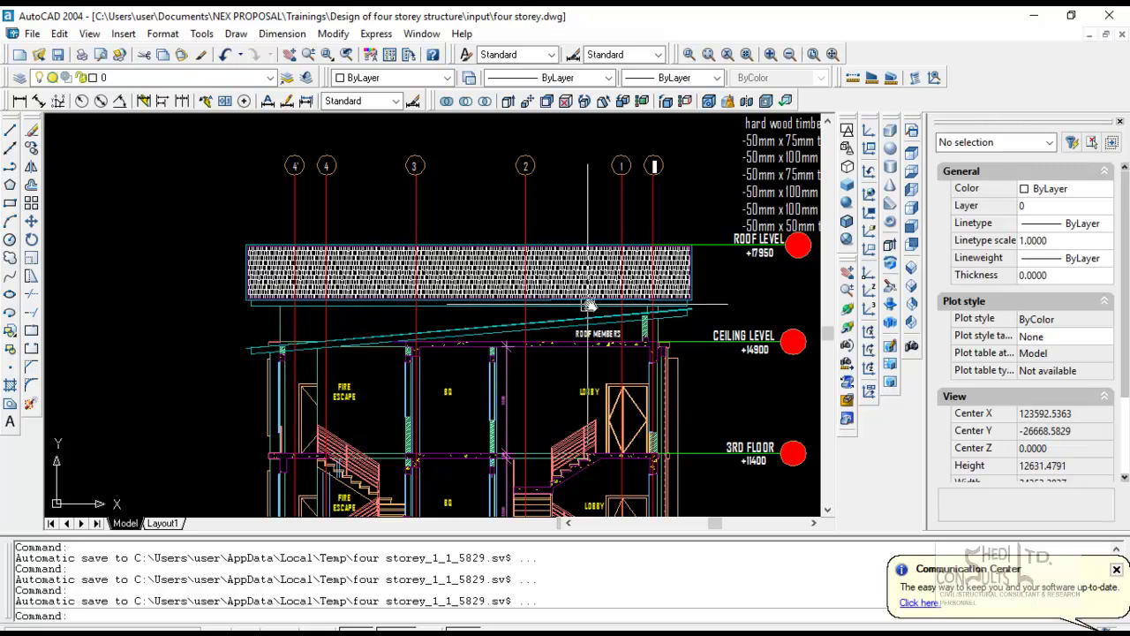
Examine the central dip between the two sloping roofs in Section B-B, around gridlines E to G
scroll(291, 362, down, 6)
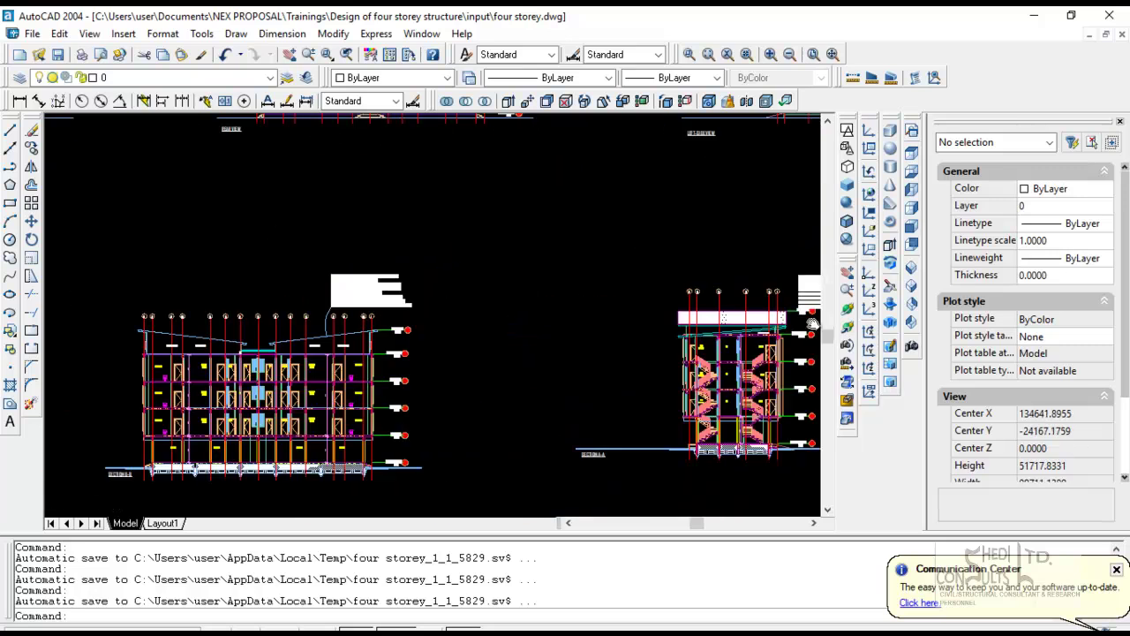
scroll(322, 331, up, 5)
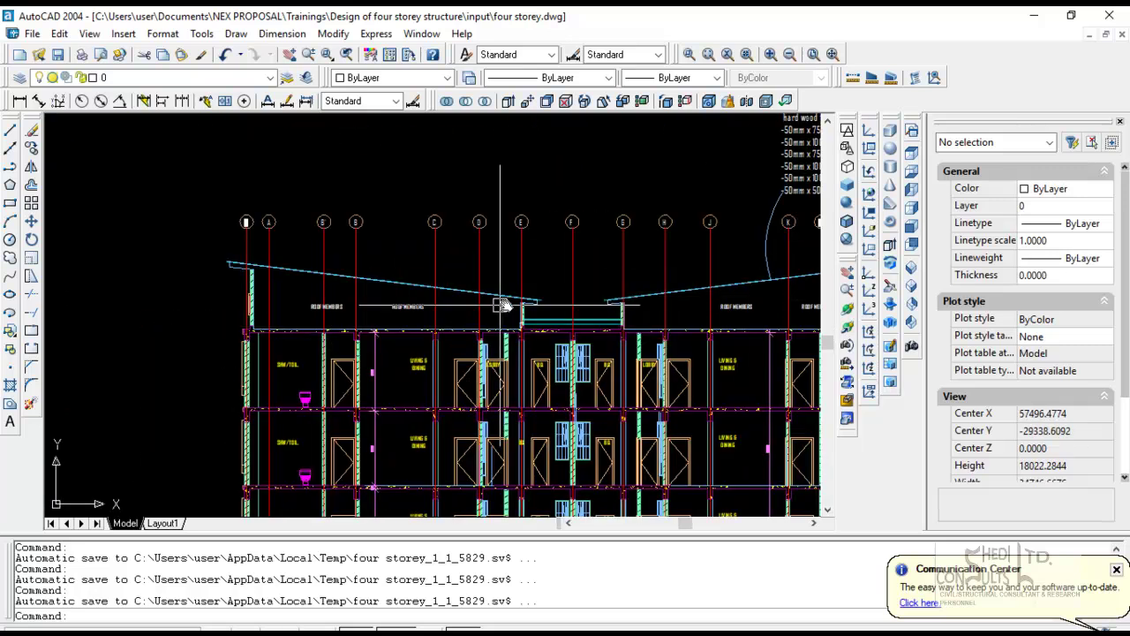
scroll(601, 322, up, 2)
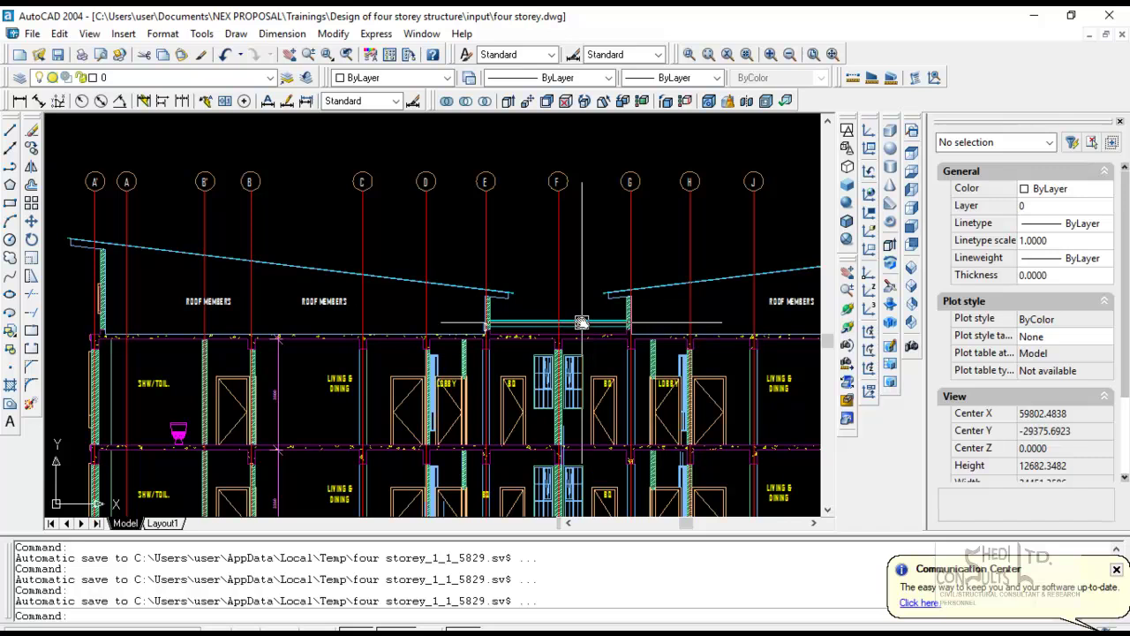
Examine the roof plan, including the slope directions and the central strip between the two roof halves
scroll(580, 328, down, 8)
mouse_move(564, 363)
middle_down()
mouse_move(600, 407)
mouse_move(782, 327)
middle_up()
scroll(479, 388, up, 4)
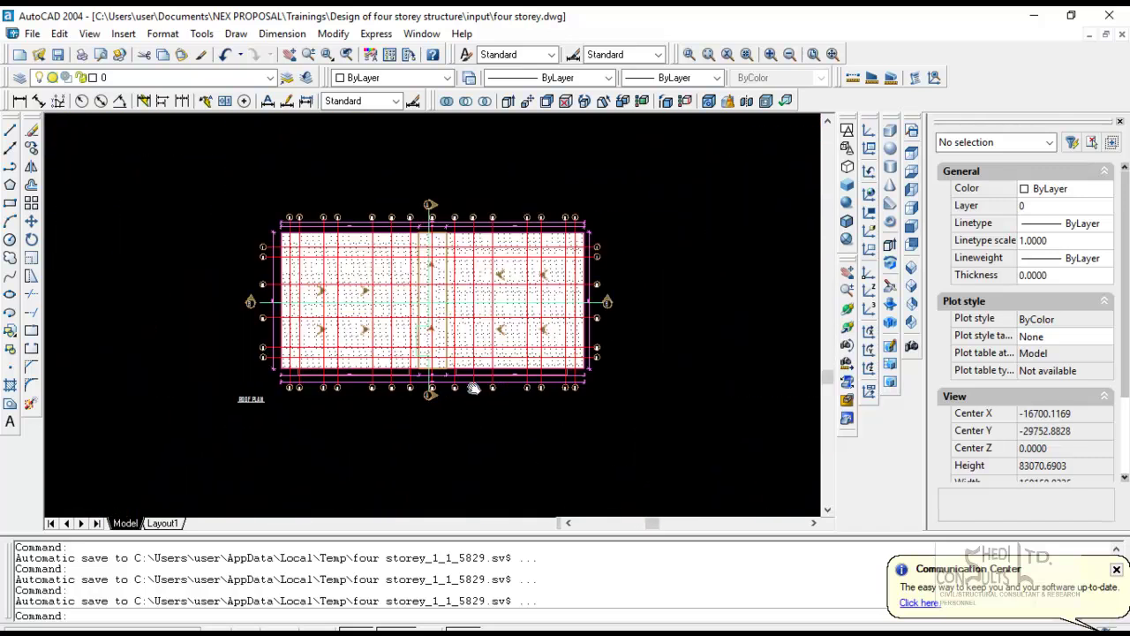
middle_drag(592, 297, 689, 450)
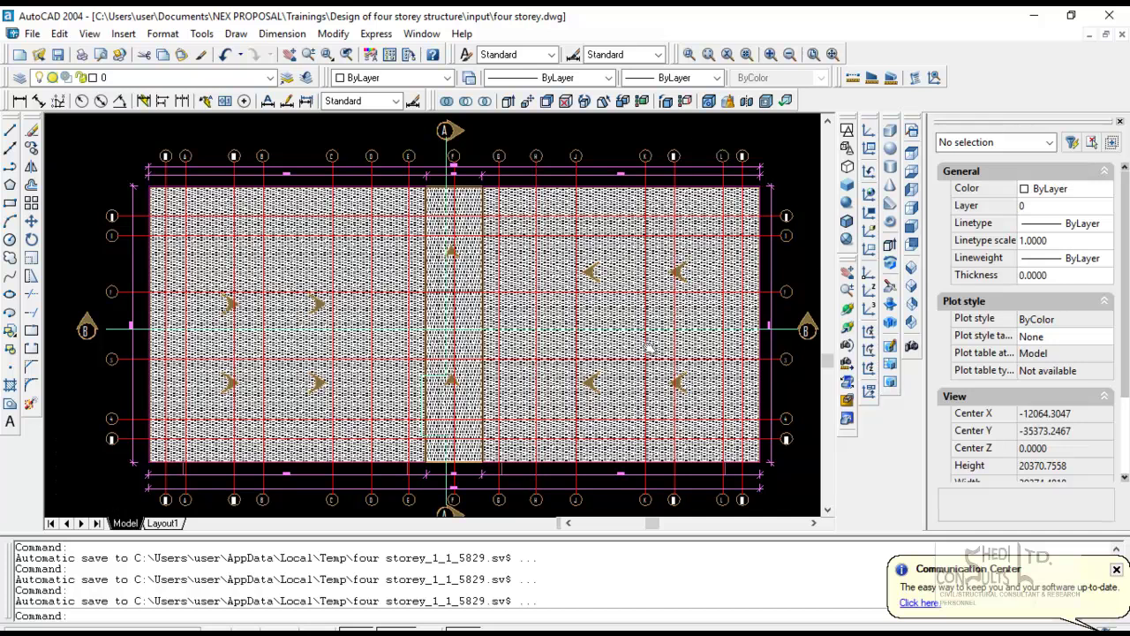
middle_drag(664, 355, 600, 303)
middle_drag(397, 322, 557, 388)
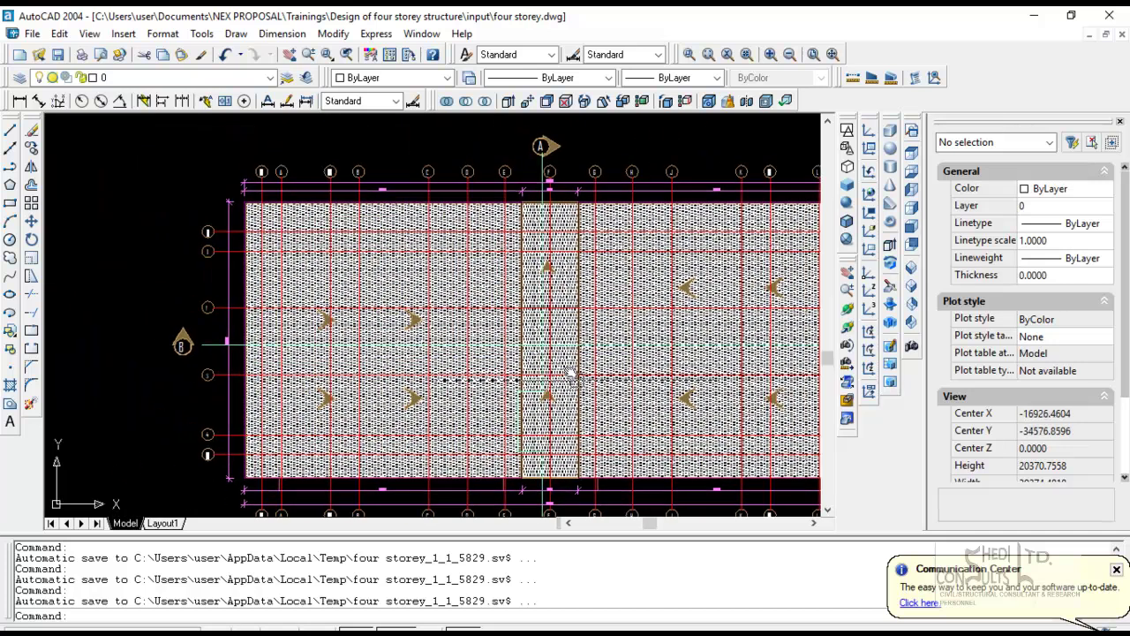
Look at the right-side view and return to the roof area of Section B-B near gridline E
scroll(487, 304, down, 3)
middle_drag(472, 331, 332, 477)
scroll(518, 184, up, 2)
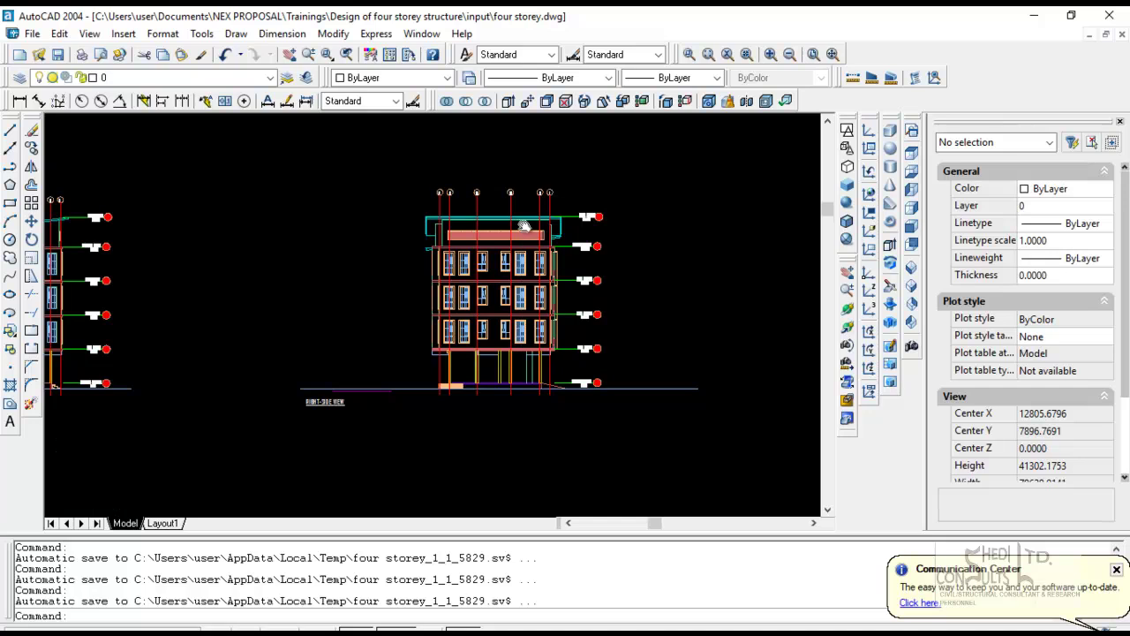
scroll(524, 222, down, 2)
middle_drag(478, 184, 390, 62)
scroll(579, 256, up, 7)
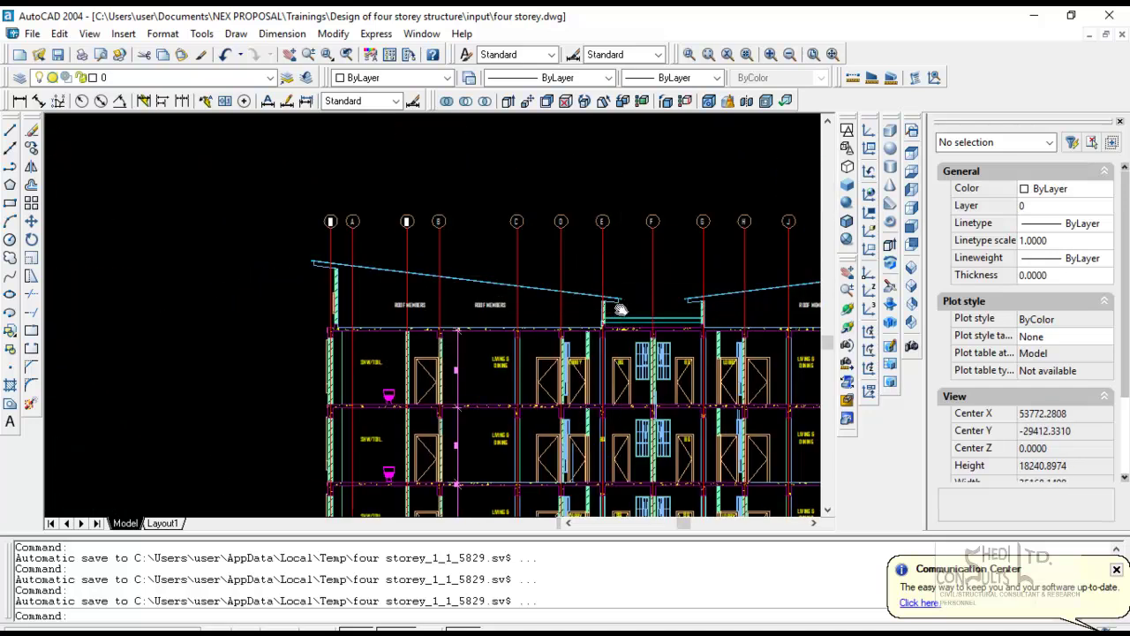
middle_drag(621, 309, 601, 300)
scroll(603, 316, up, 5)
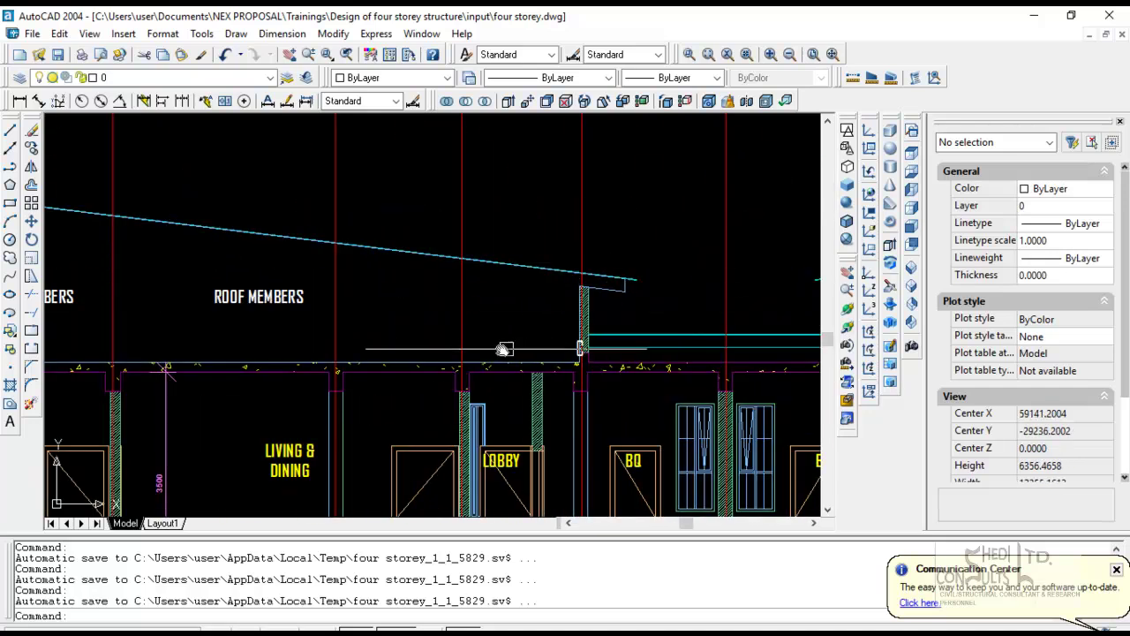
Trace the roof slab at ceiling level across the full width of Section B-B and review the floor levels beneath it
middle_drag(503, 348, 747, 338)
mouse_move(85, 336)
middle_down()
mouse_move(236, 347)
mouse_move(267, 339)
middle_up()
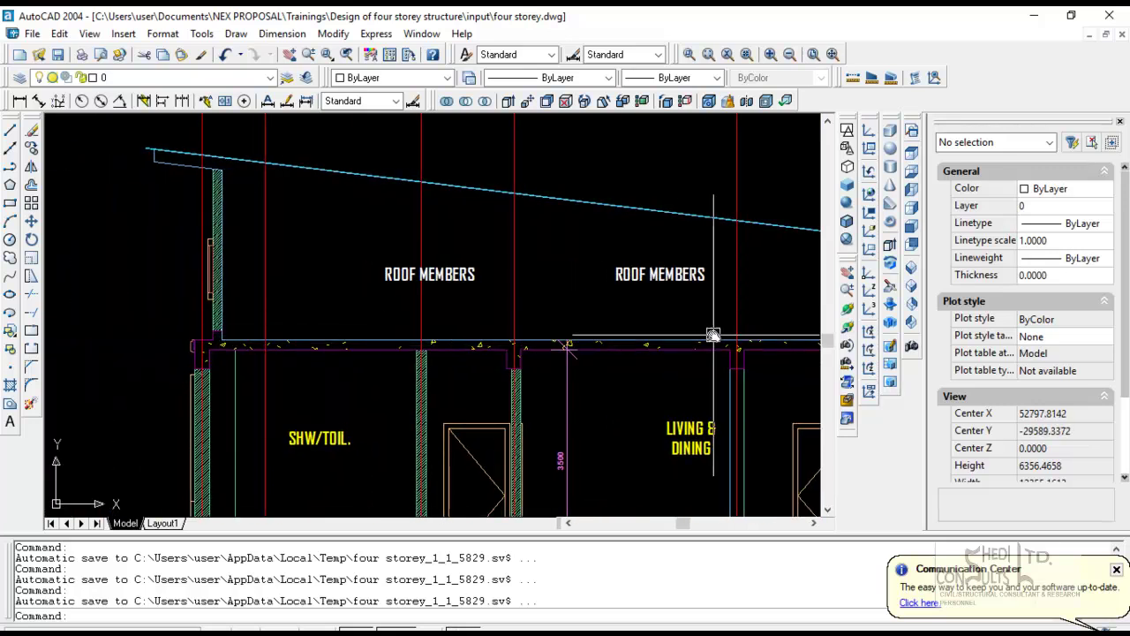
middle_drag(708, 332, 11, 339)
middle_drag(638, 350, 362, 350)
middle_drag(613, 343, 206, 363)
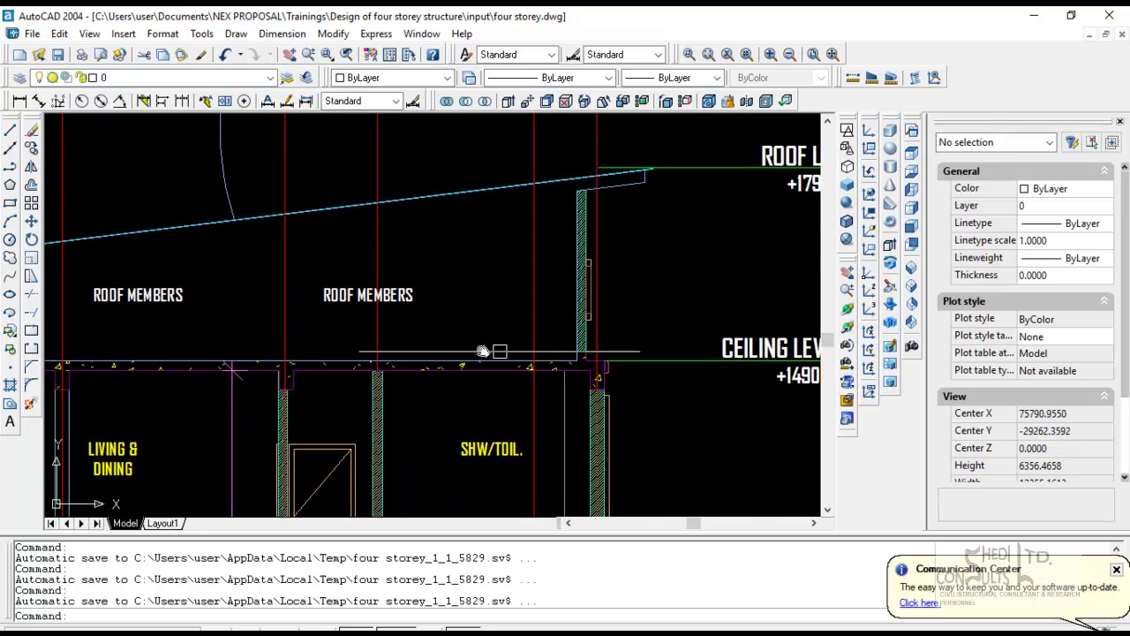
middle_drag(483, 351, 751, 318)
middle_drag(386, 371, 717, 355)
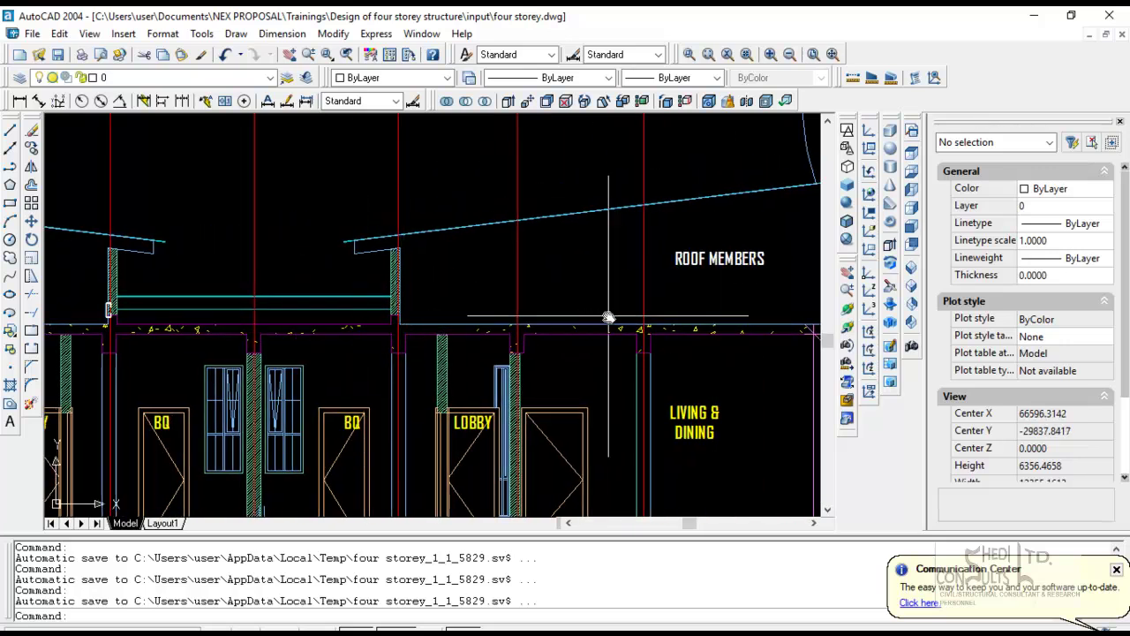
scroll(608, 318, down, 5)
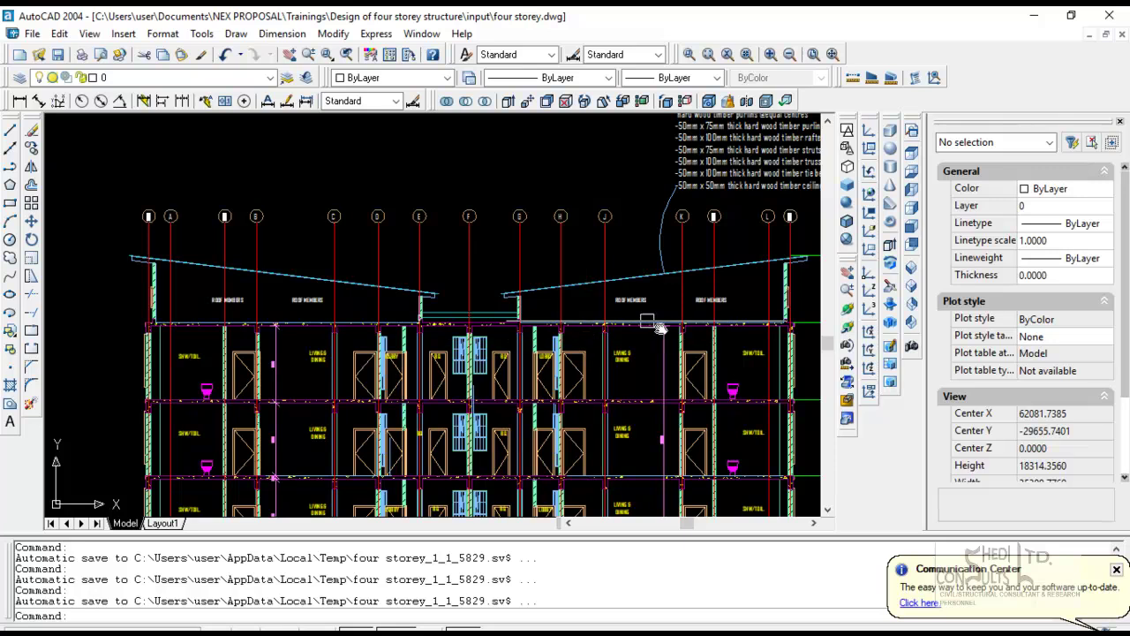
middle_drag(659, 328, 571, 249)
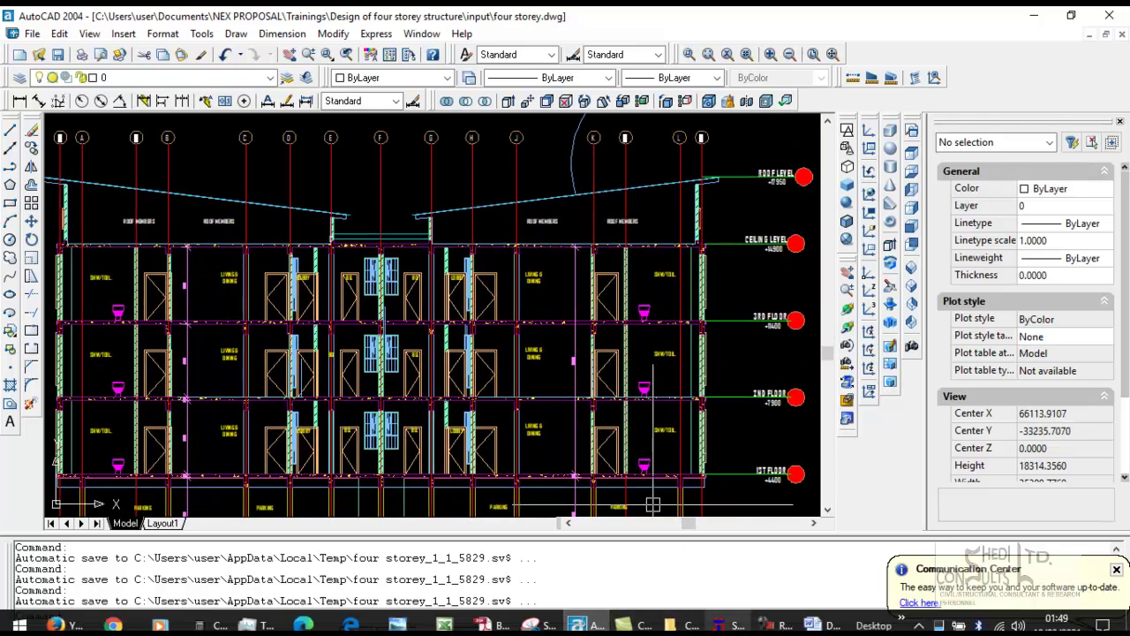
Check the roof loads in the Excel load estimation, return to STAAD.Pro and add primary load case 1 titled SELFWEIGHT
click(444, 624)
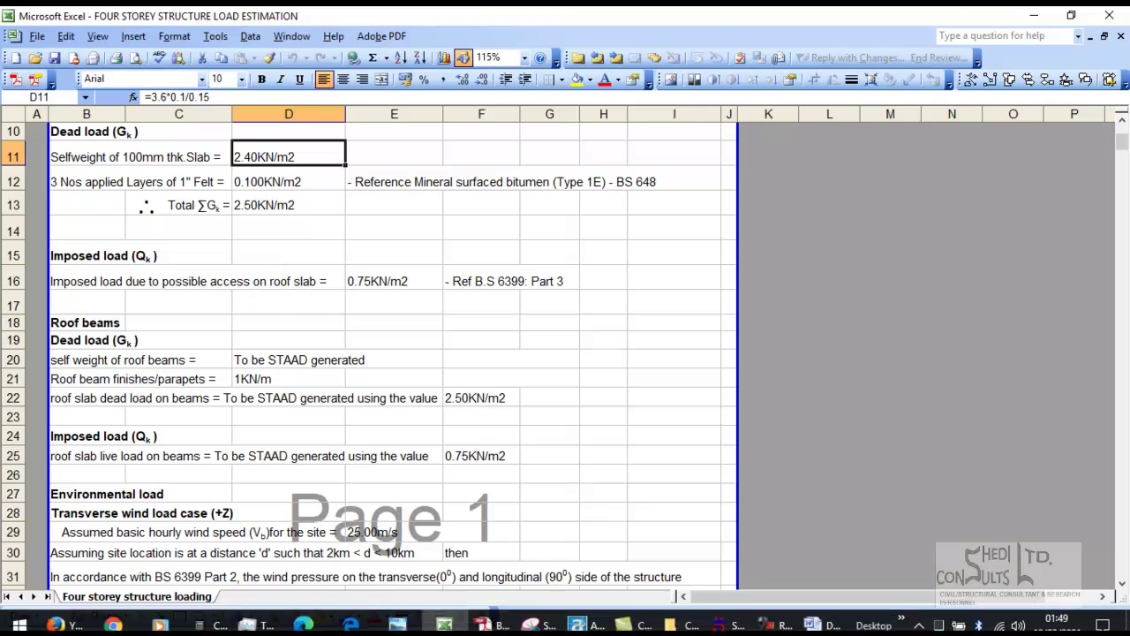
click(726, 624)
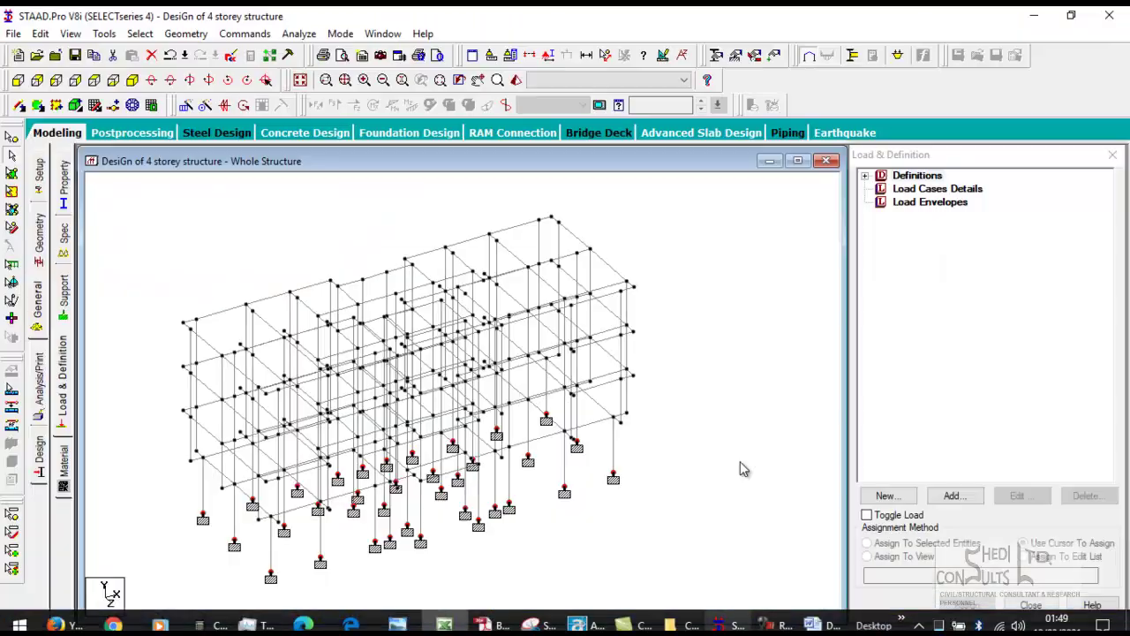
click(901, 192)
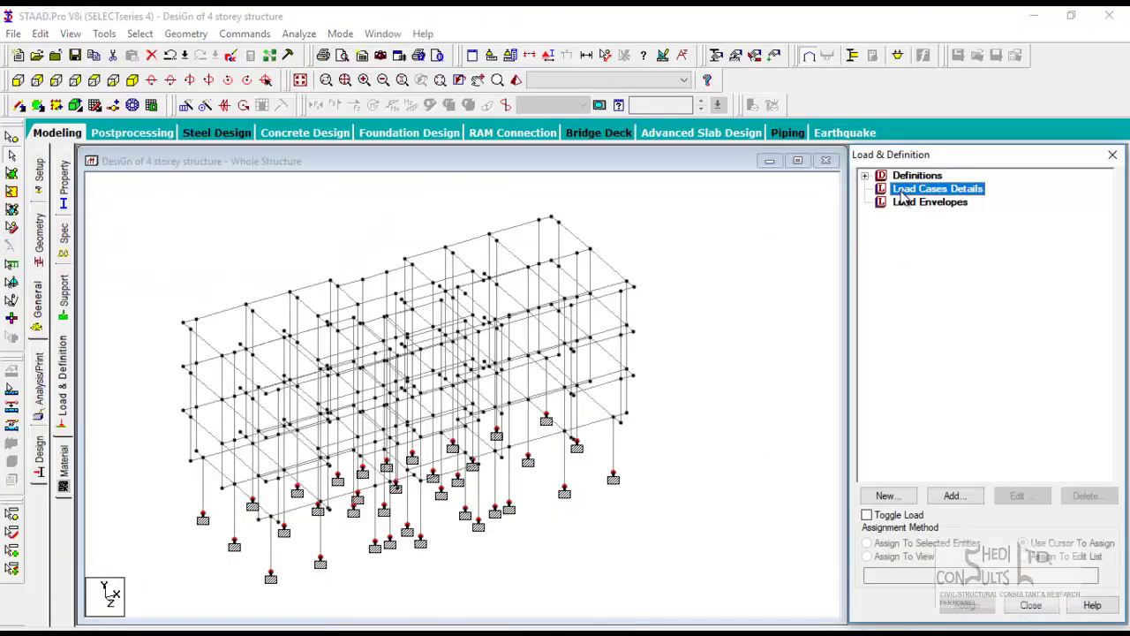
click(962, 501)
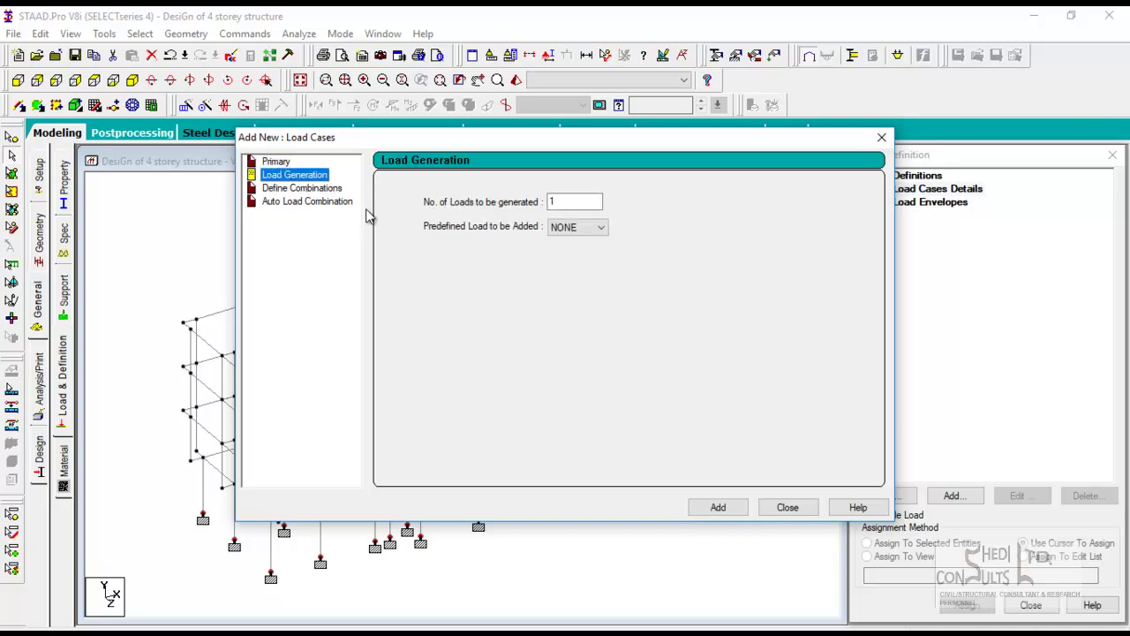
click(280, 191)
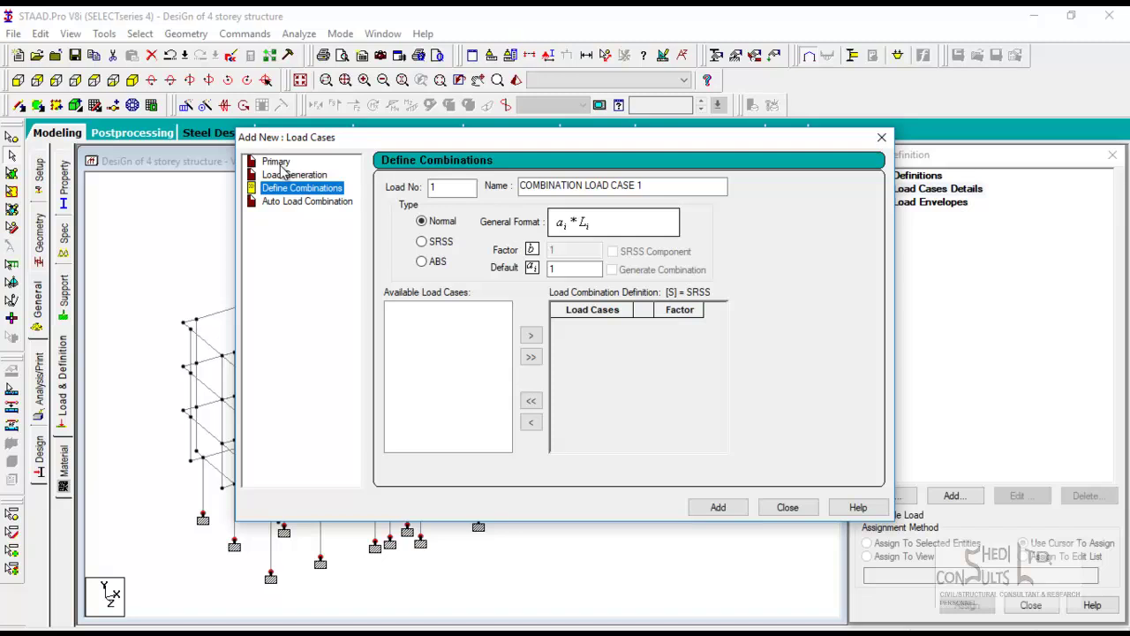
click(276, 162)
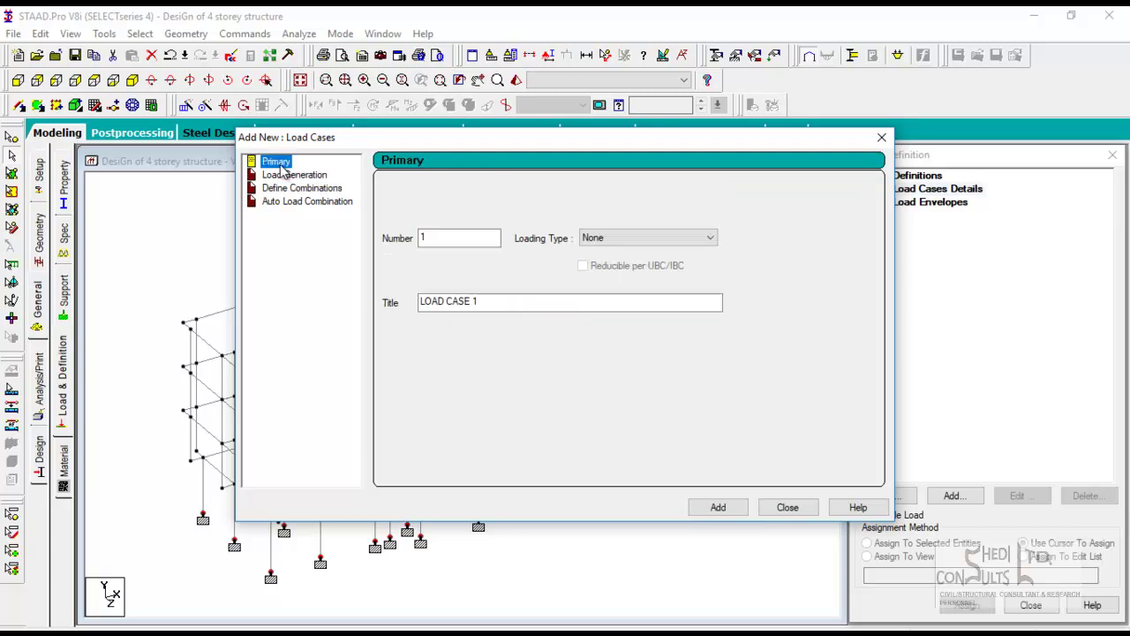
drag(487, 303, 330, 288)
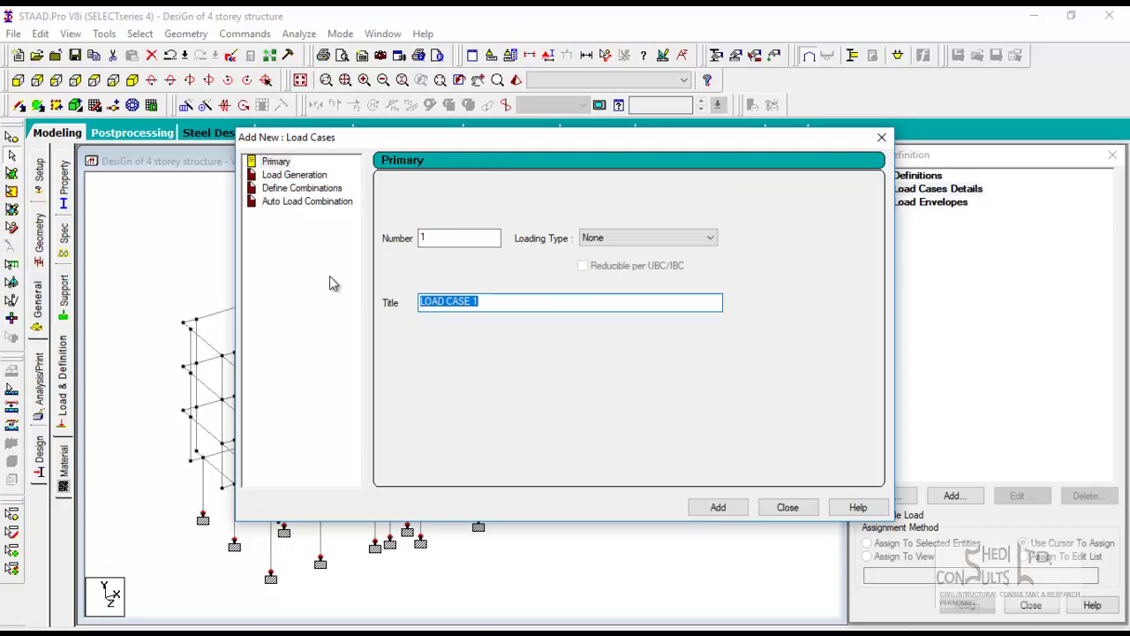
text(seld)
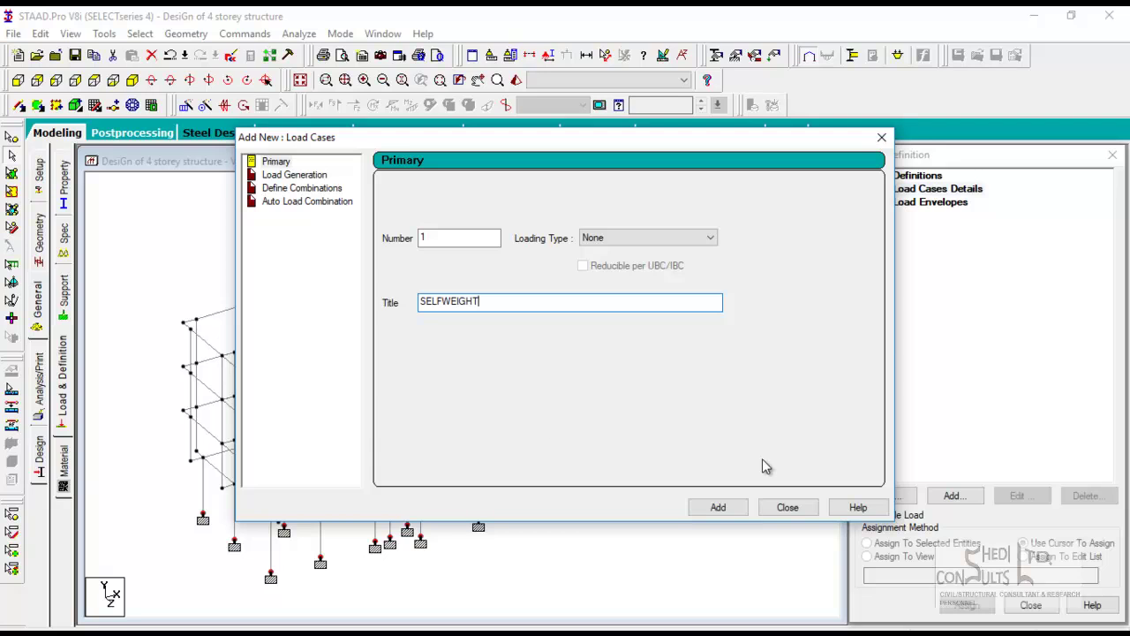
click(696, 505)
click(795, 512)
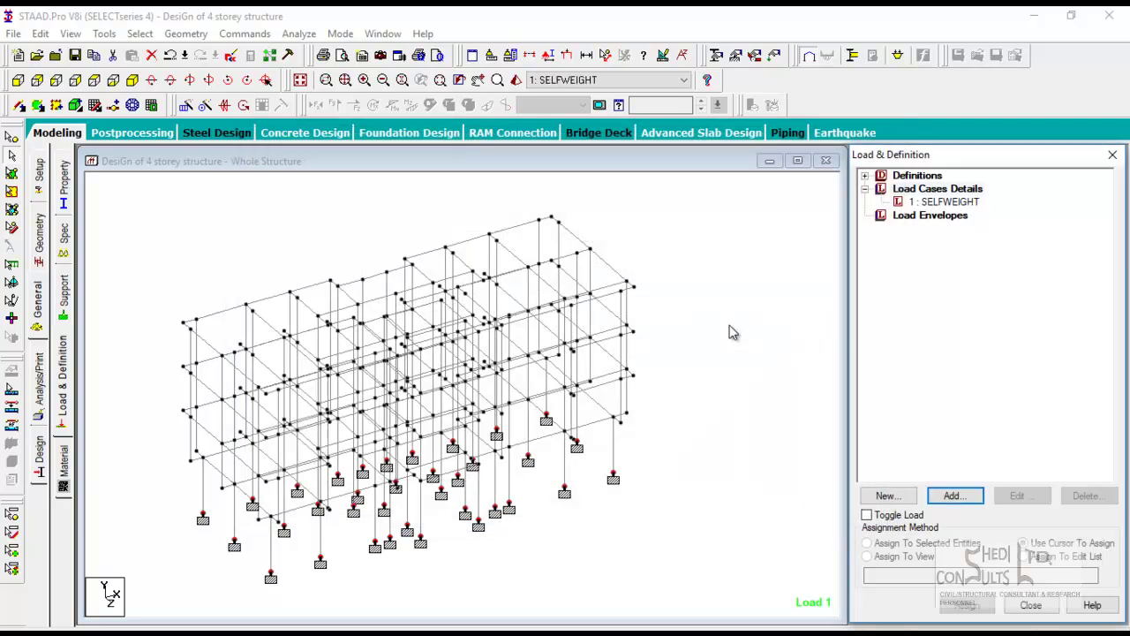
Add a selfweight load item in the Y direction with factor -1 to the SELFWEIGHT load case
click(943, 205)
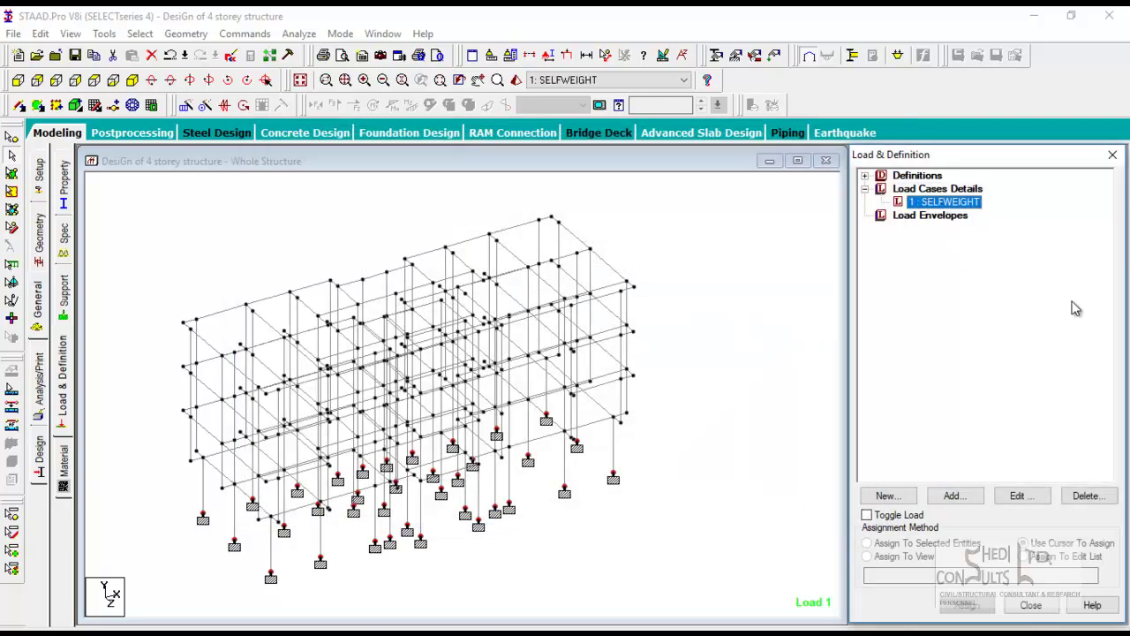
click(954, 496)
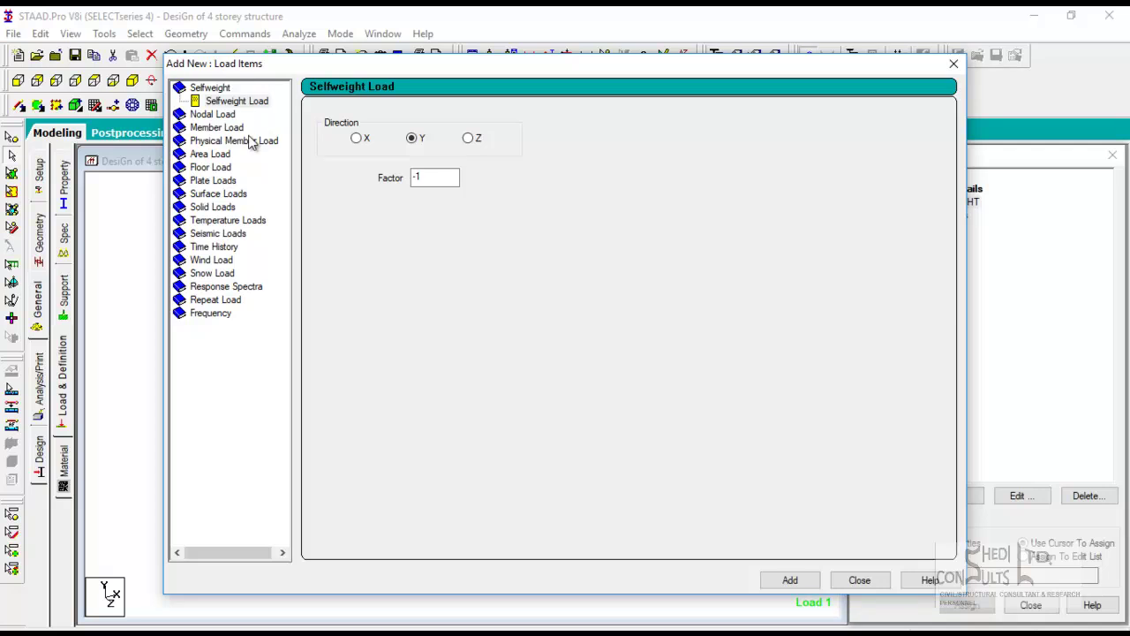
click(356, 139)
click(415, 141)
drag(414, 66, 800, 65)
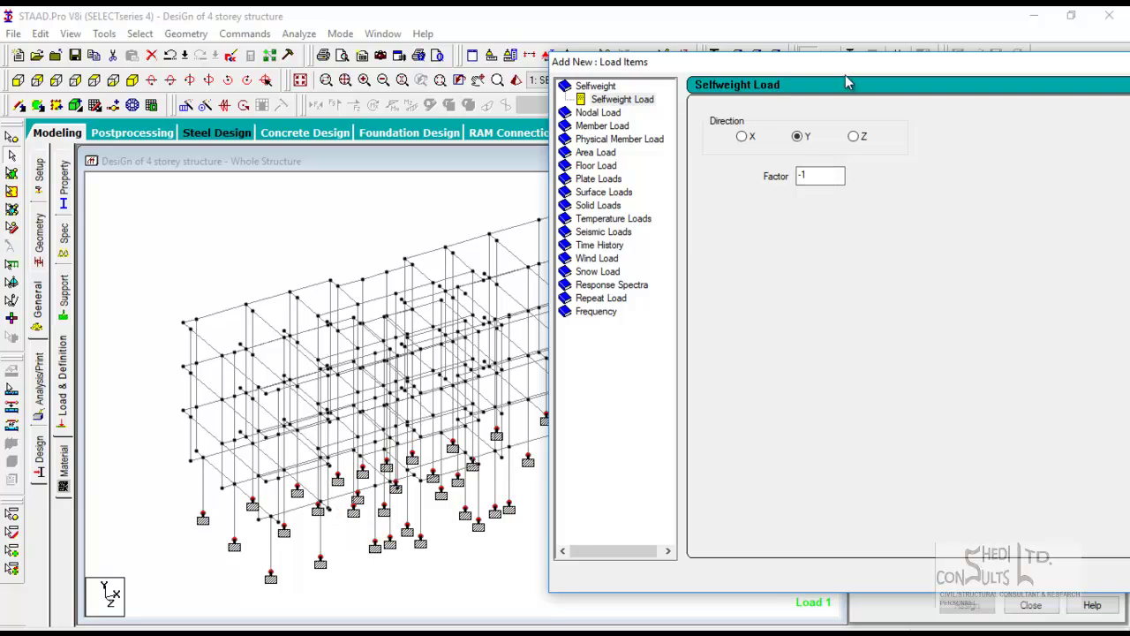
drag(845, 80, 664, 29)
click(995, 527)
click(1064, 527)
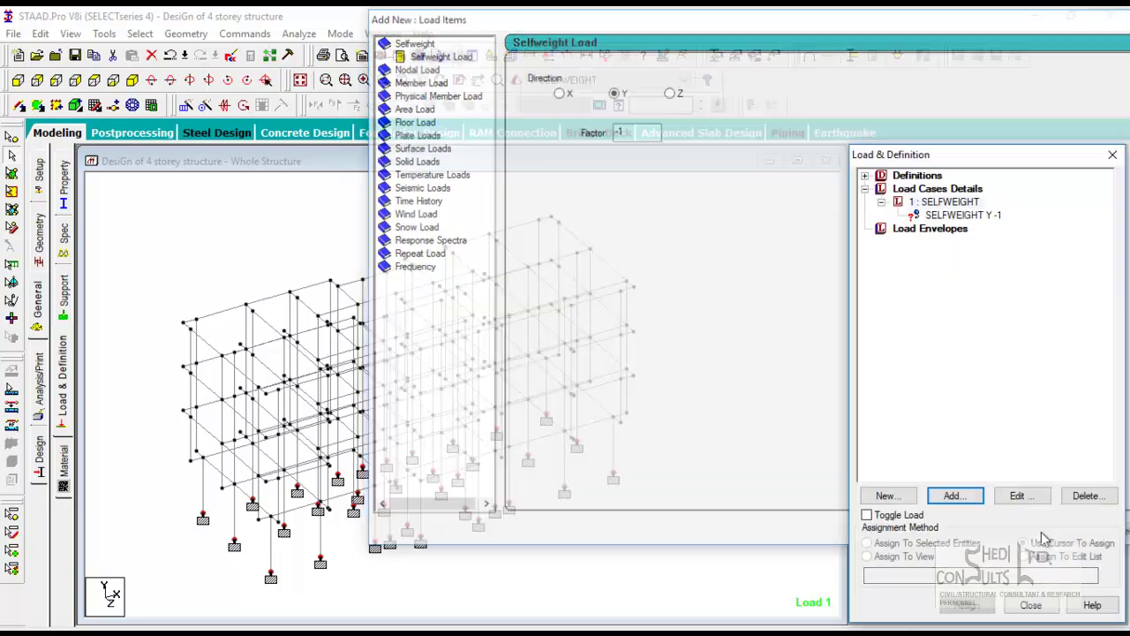
Review the section properties assigned across the structure, and return to the selfweight item under load case 1
click(967, 218)
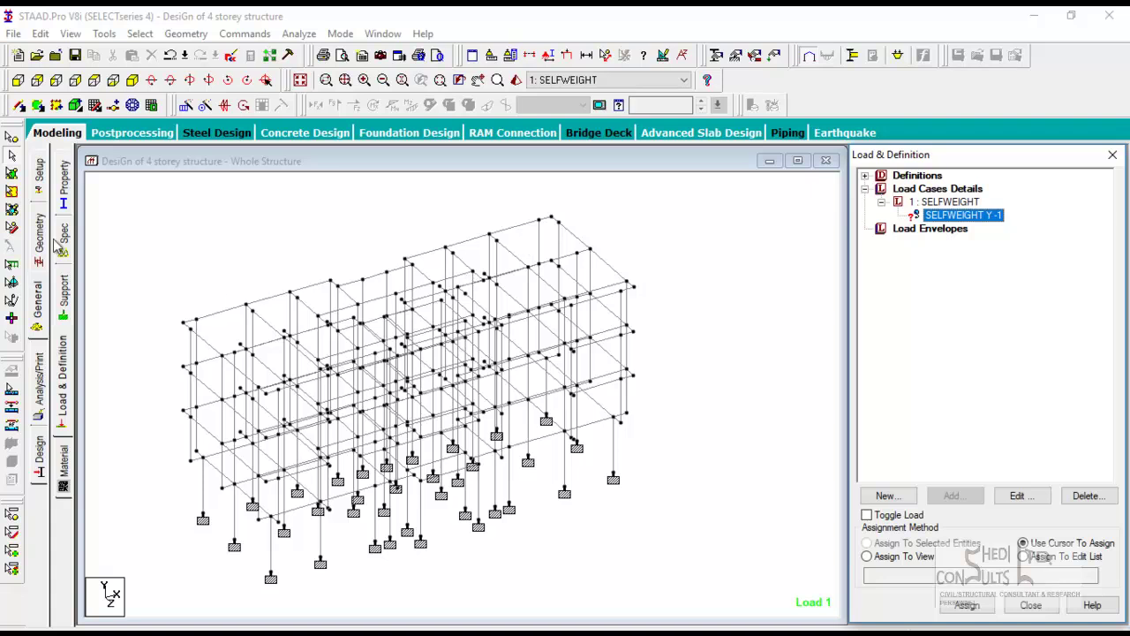
click(62, 177)
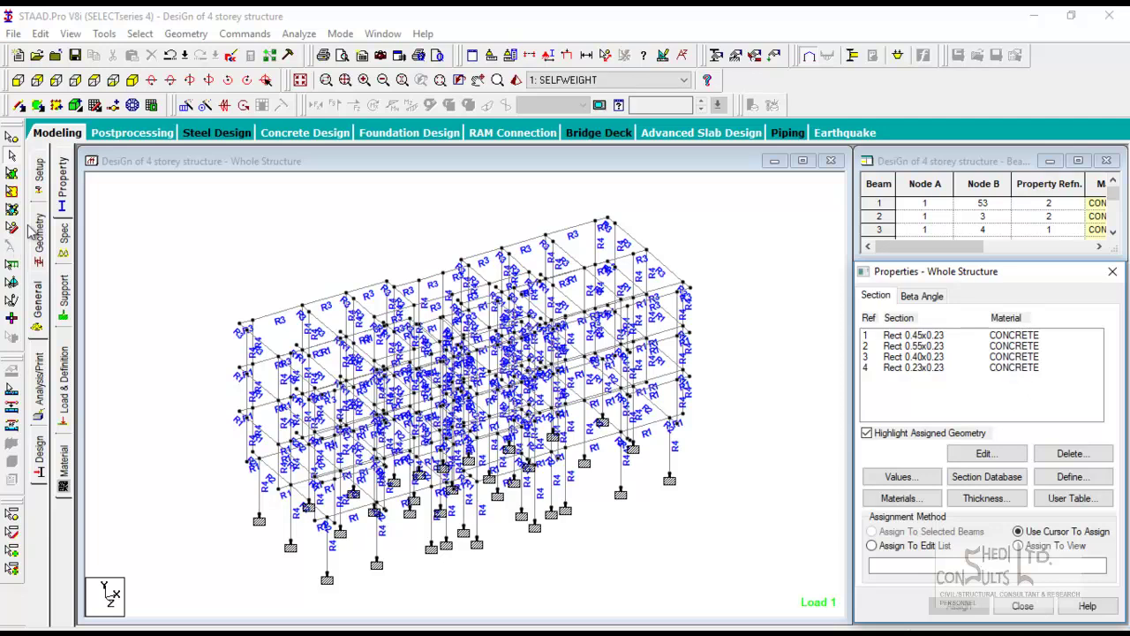
click(61, 384)
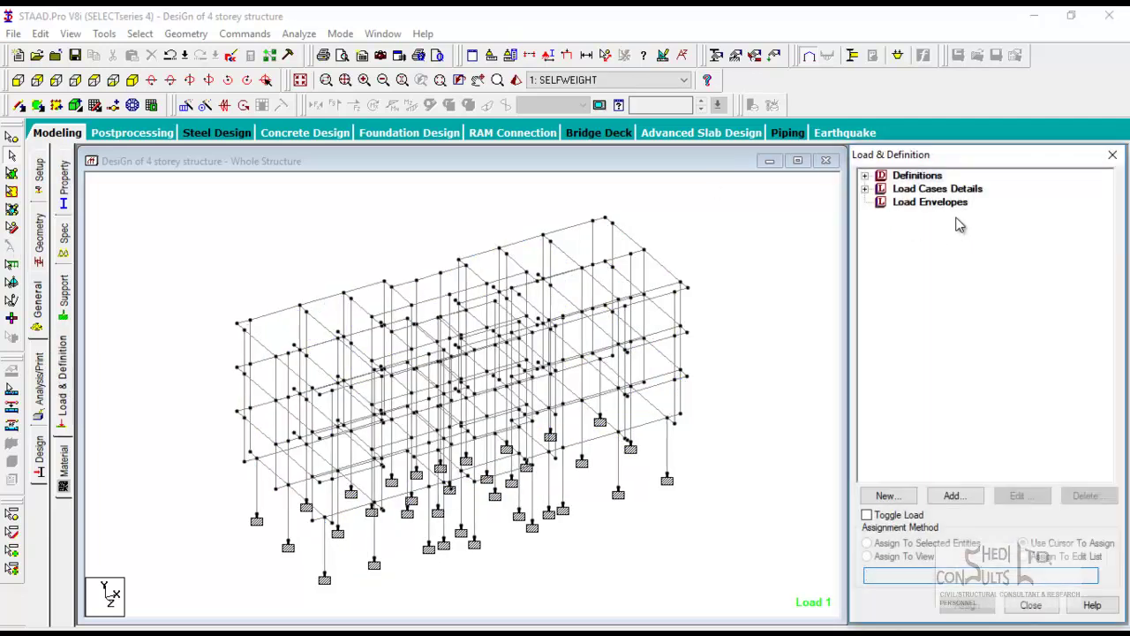
click(865, 188)
click(941, 203)
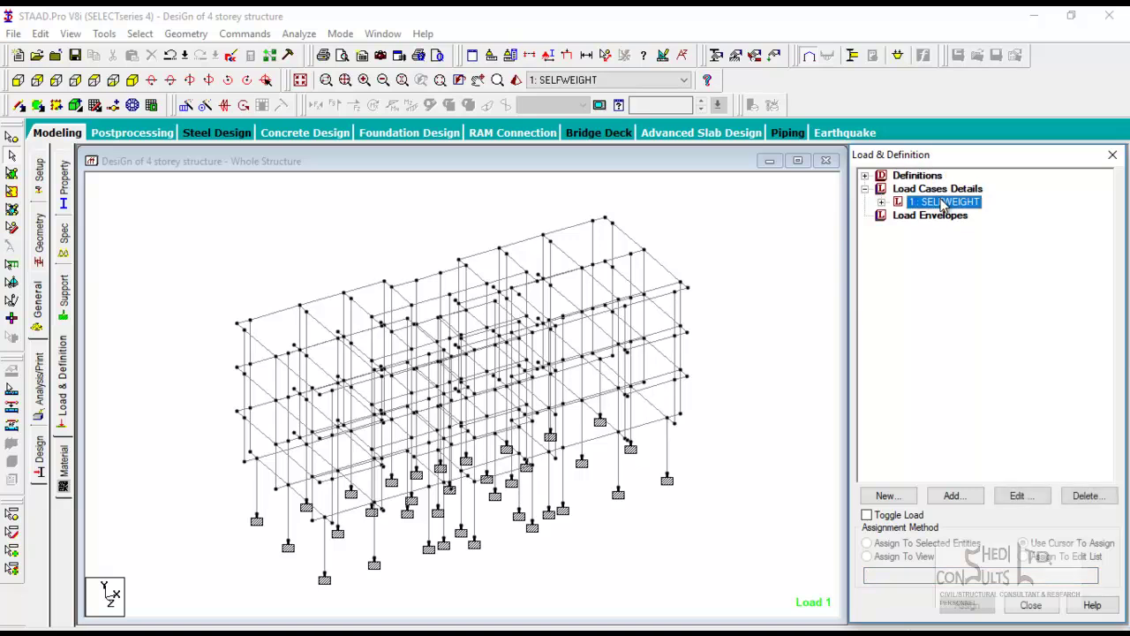
click(880, 203)
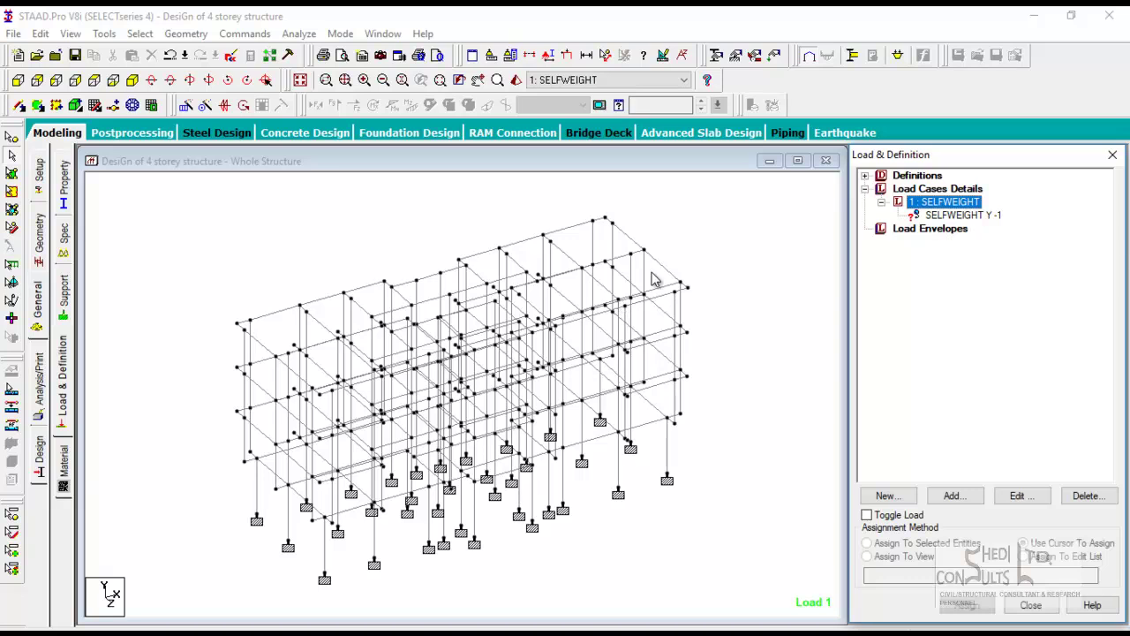
Assign the SELFWEIGHT Y -1 load to all members of the structure as selected beams
click(962, 215)
drag(187, 204, 785, 587)
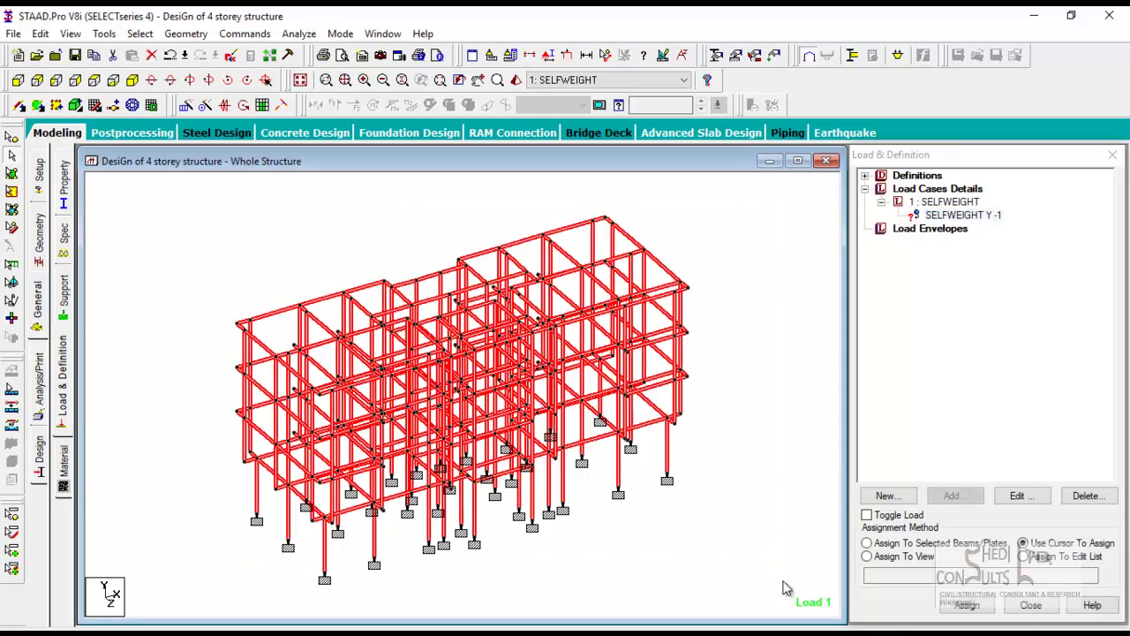
click(911, 543)
click(983, 606)
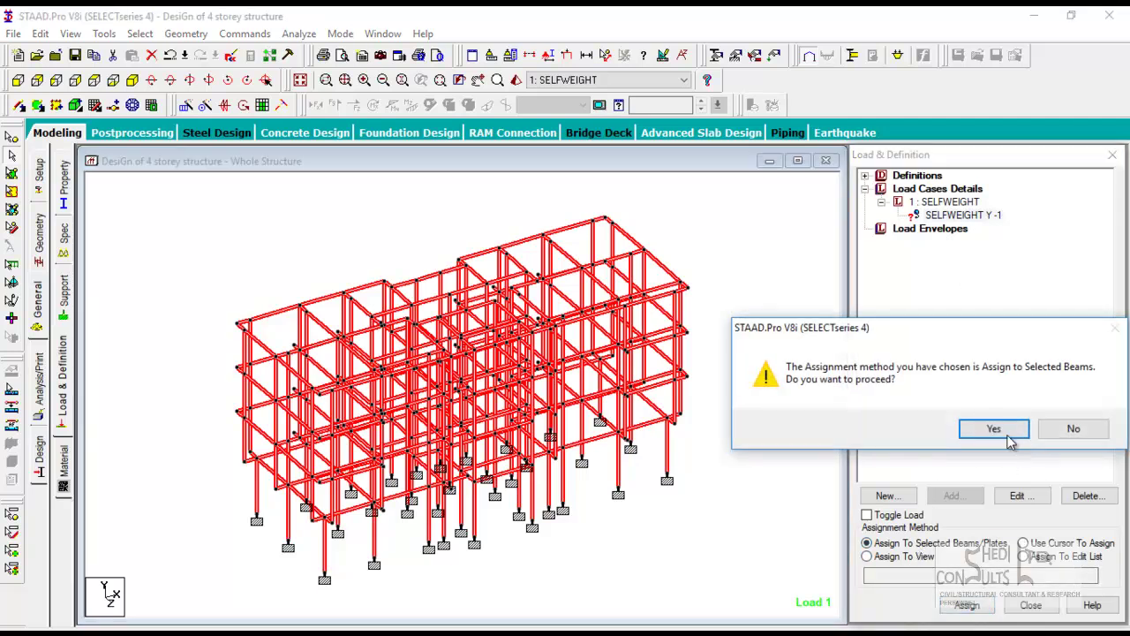
click(996, 429)
click(704, 358)
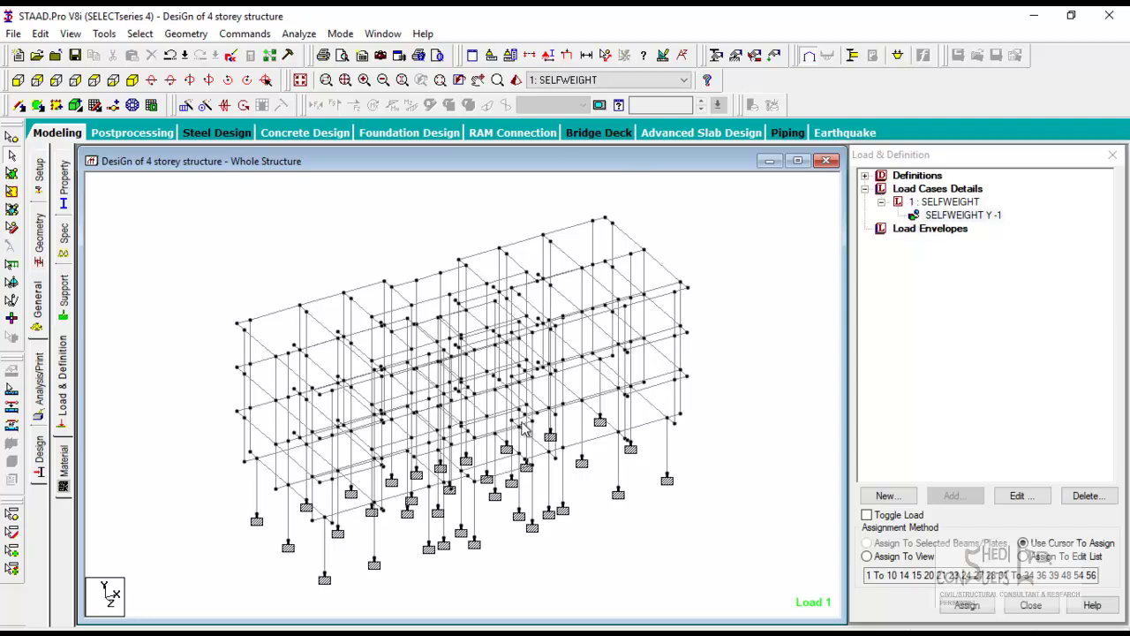
Isolate the topmost level of beams from the front elevation and show them in plan view
middle_drag(414, 382, 386, 349)
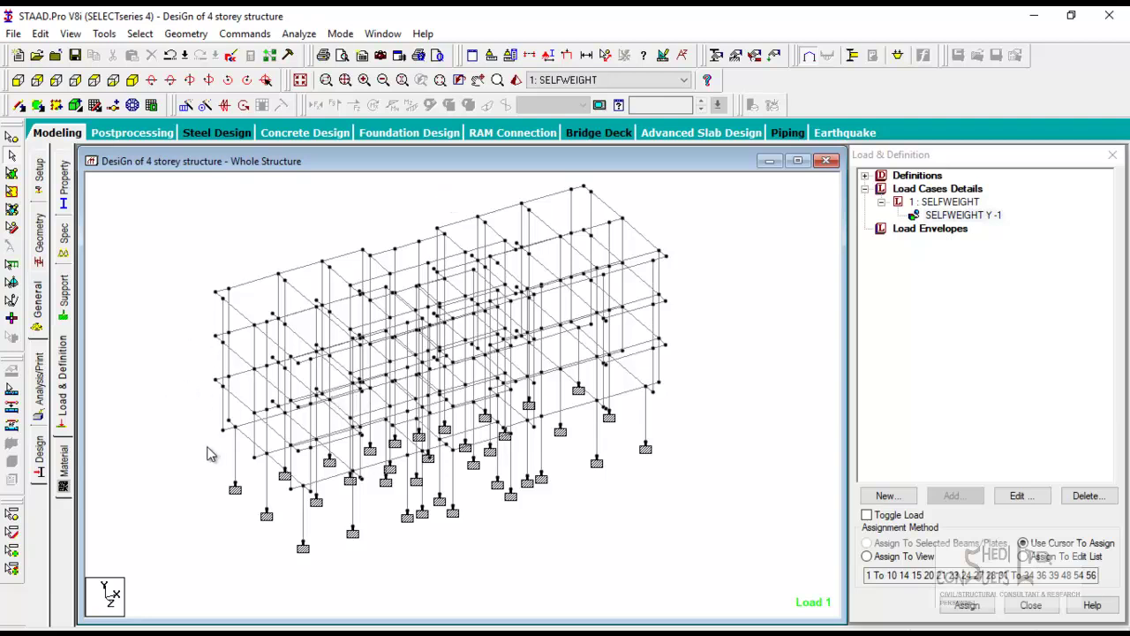
middle_drag(588, 512, 603, 527)
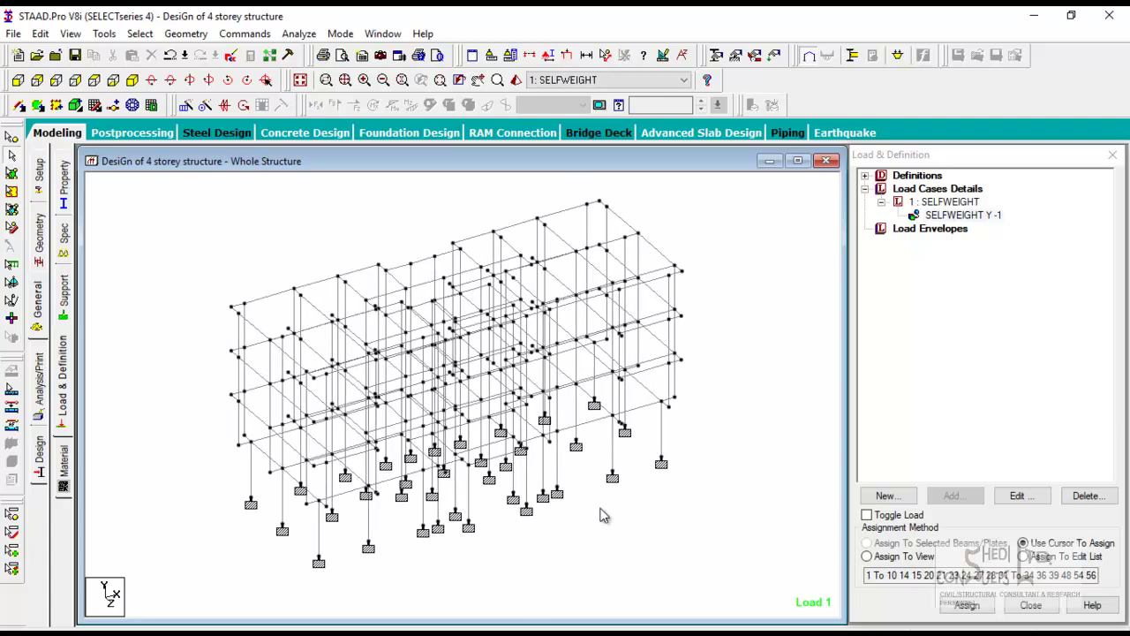
click(37, 80)
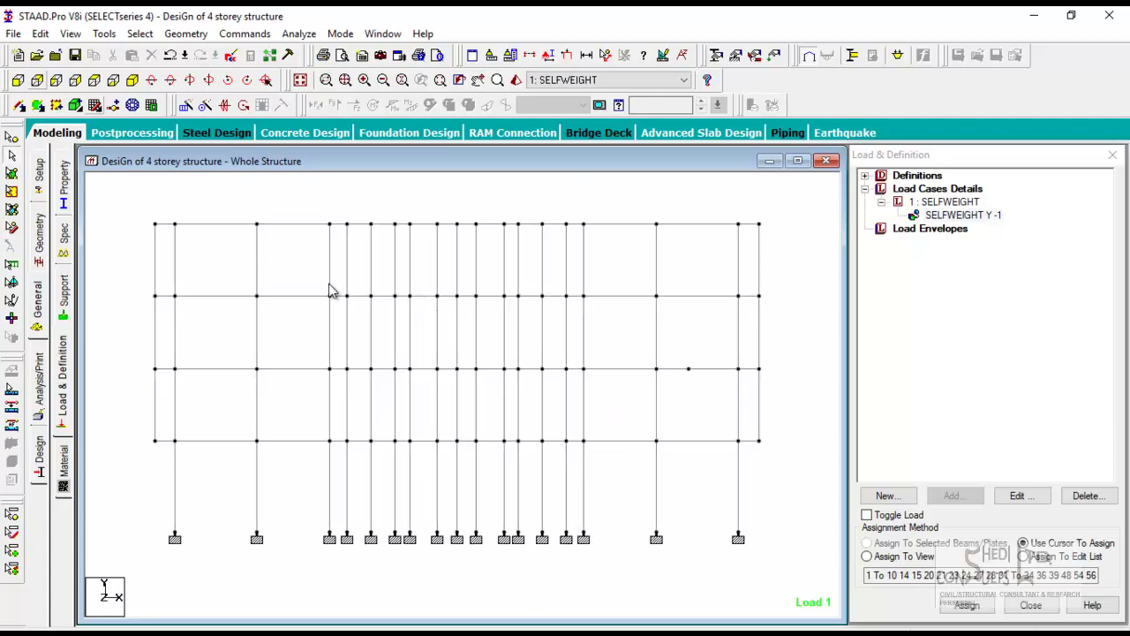
drag(137, 234, 798, 280)
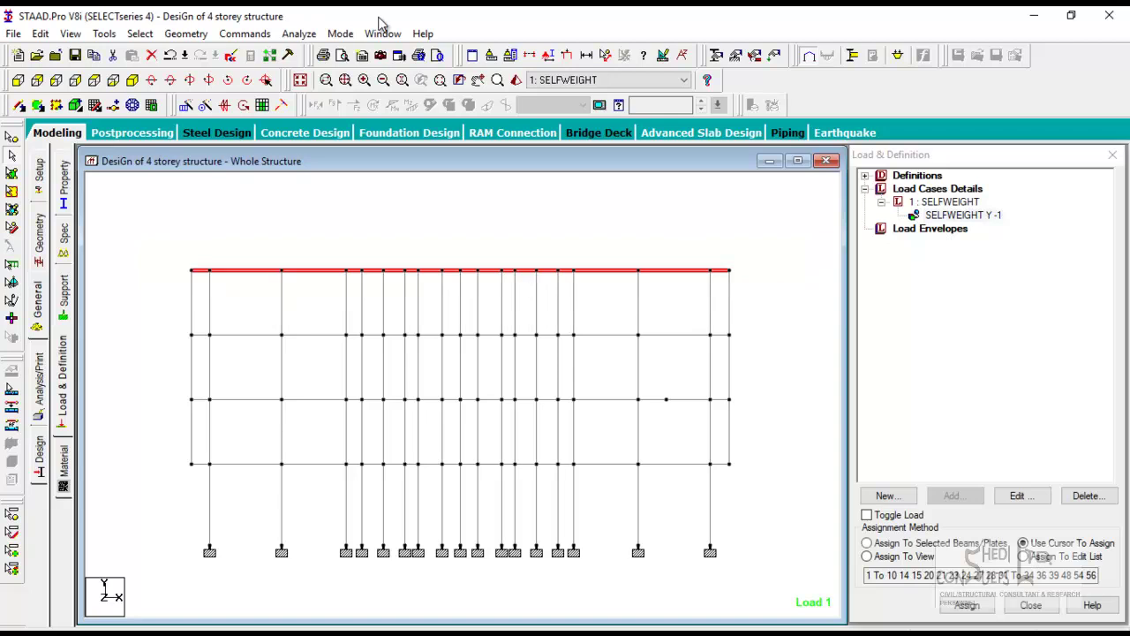
click(70, 33)
click(133, 85)
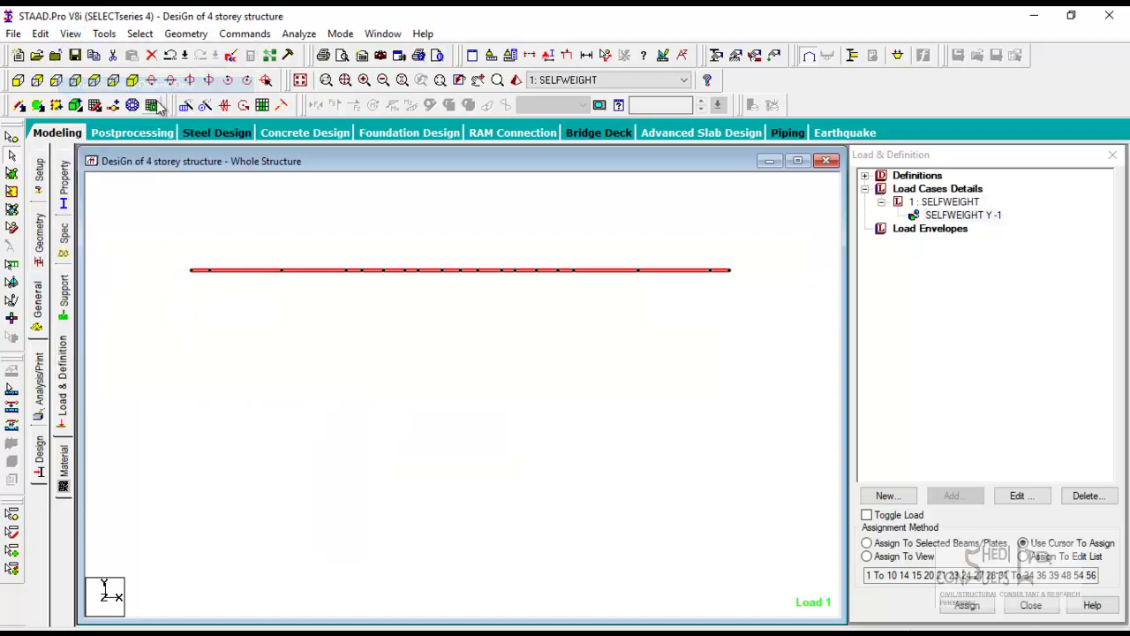
click(93, 80)
middle_drag(609, 461, 634, 442)
click(535, 241)
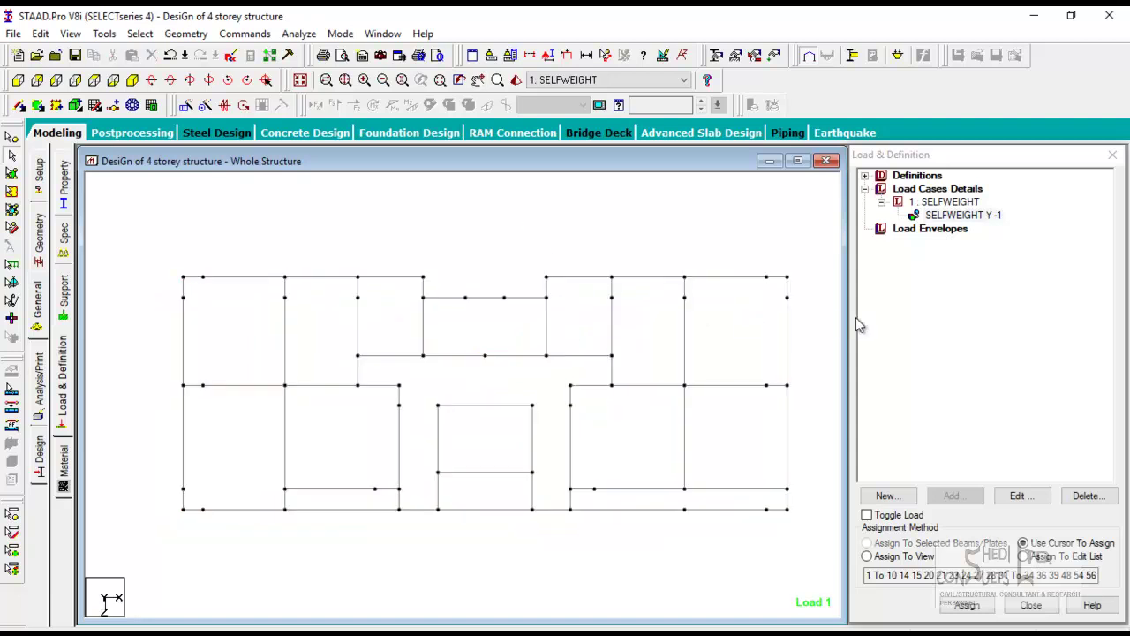
Start primary load case 2 and title it ROOF SLAB DEAD LOAD ON ROOF BEAMS
click(927, 189)
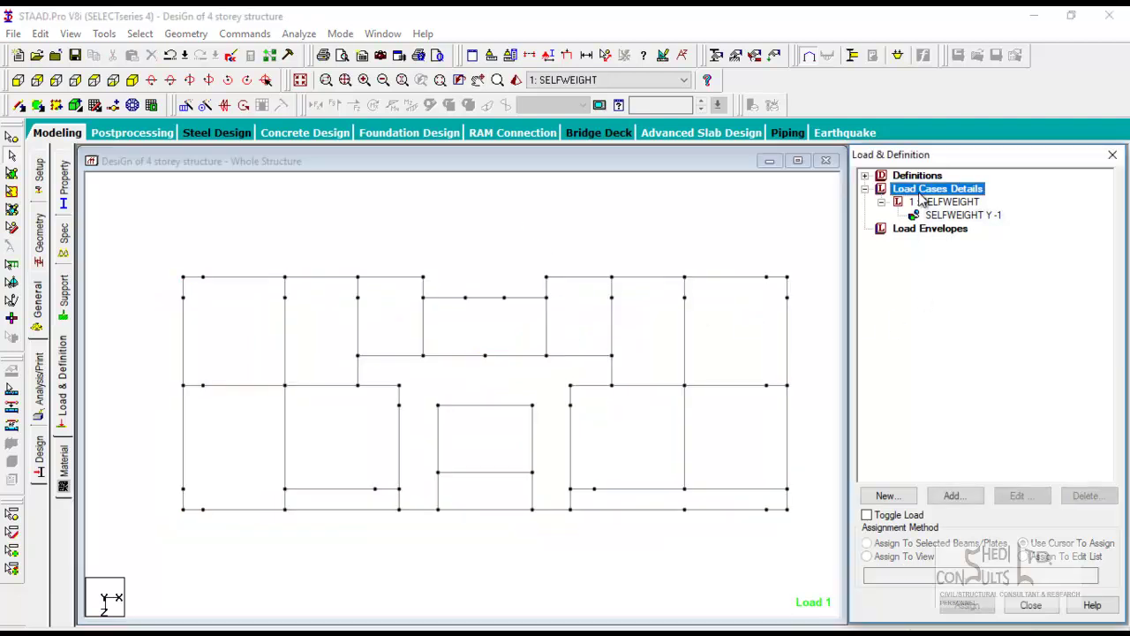
click(951, 495)
drag(476, 302, 297, 313)
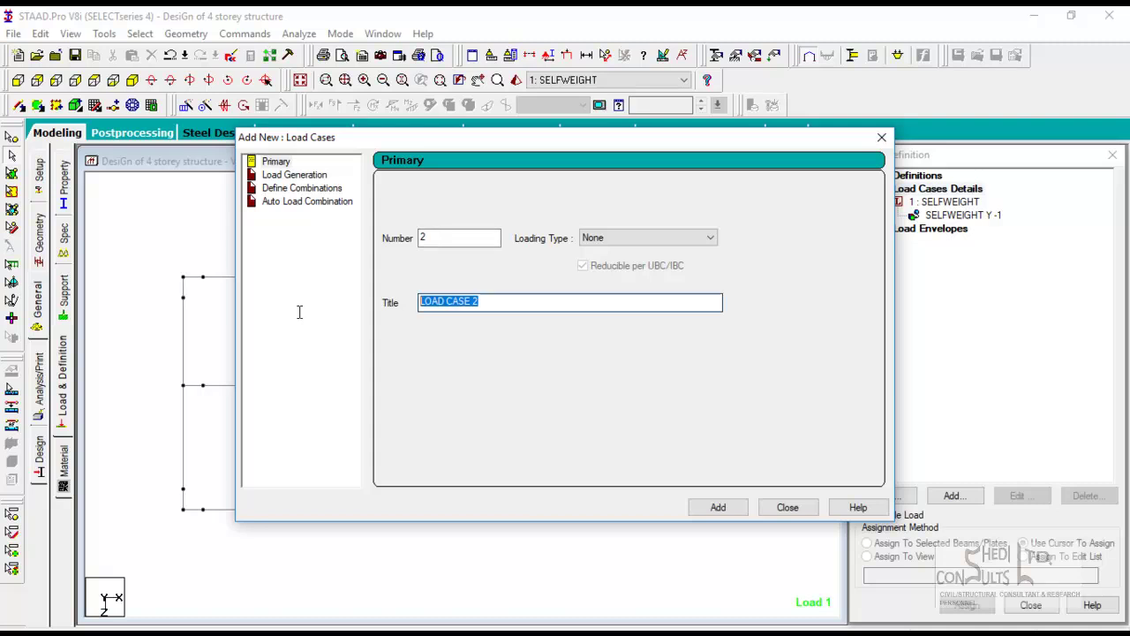
text(ROOF LOA)
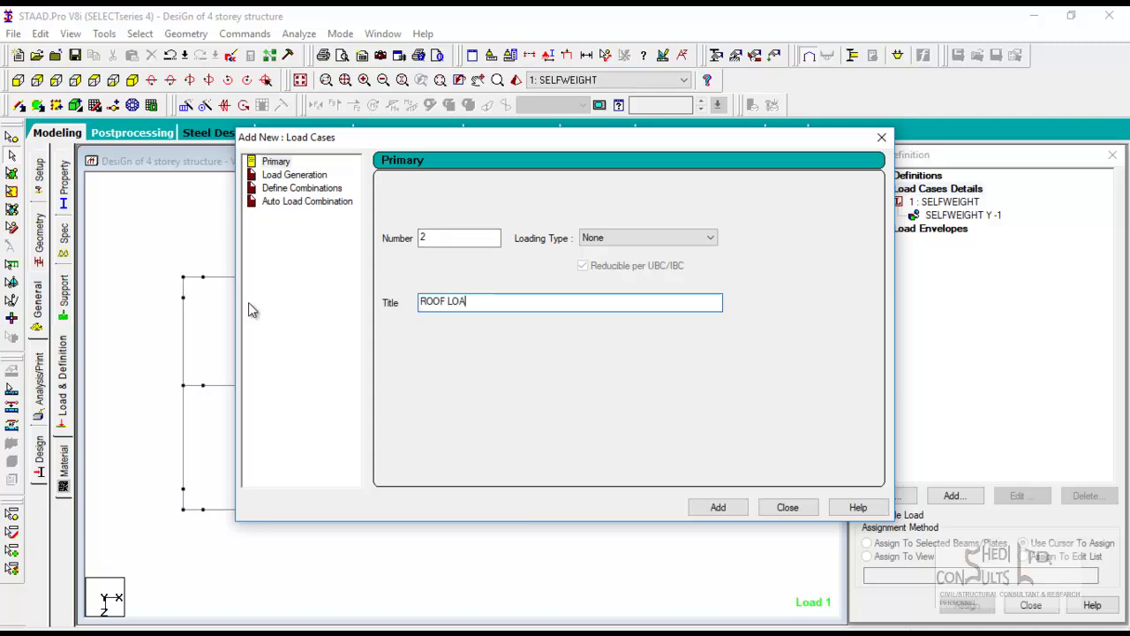
text(D ON ROOF)
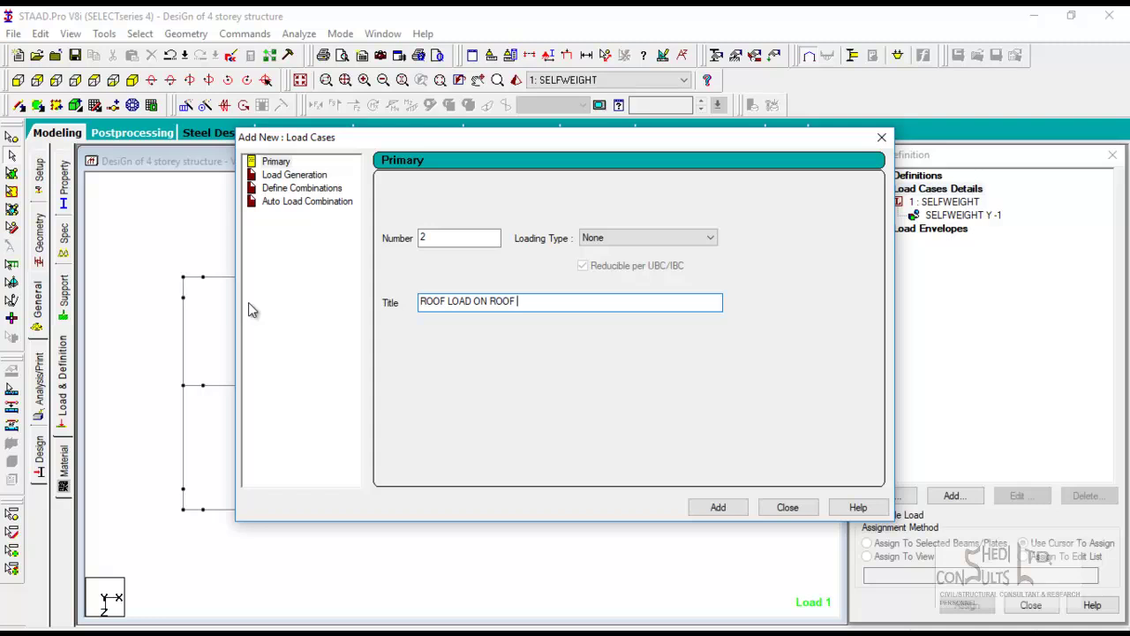
key(BackSpace)
key(BackSpace)
key(BackSpace)
key(BackSpace)
key(BackSpace)
key(BackSpace)
key(BackSpace)
key(BackSpace)
key(BackSpace)
key(BackSpace)
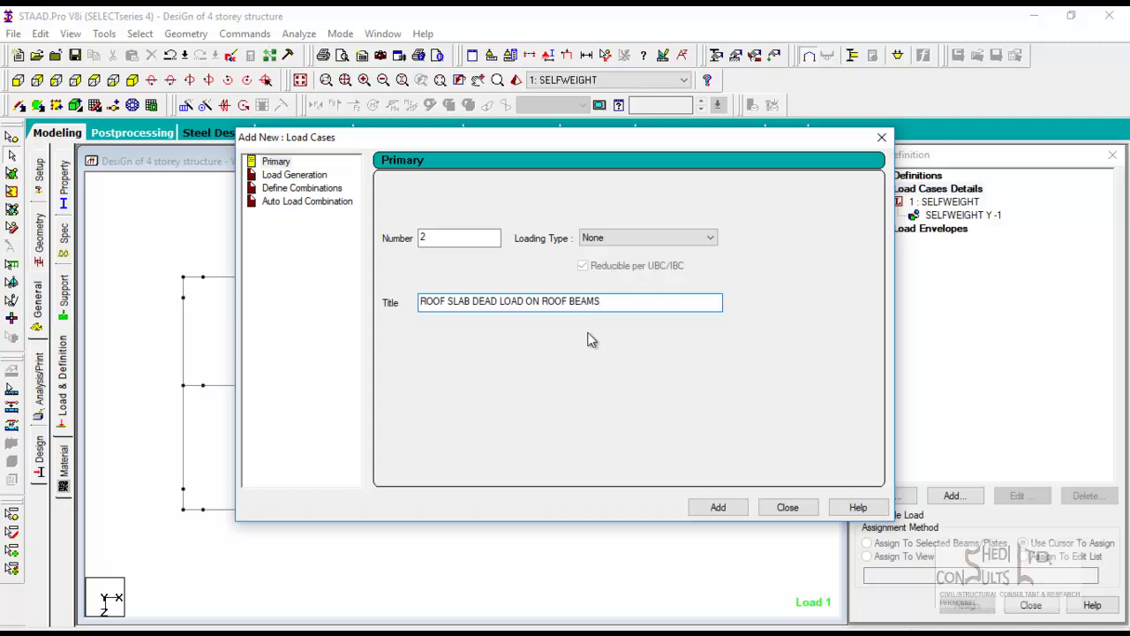
Shorten the title to ROOF SLAB DEAD LOAD ON BEAMS and add load case 2 to the load case list
drag(568, 305, 543, 302)
key(BackSpace)
click(744, 505)
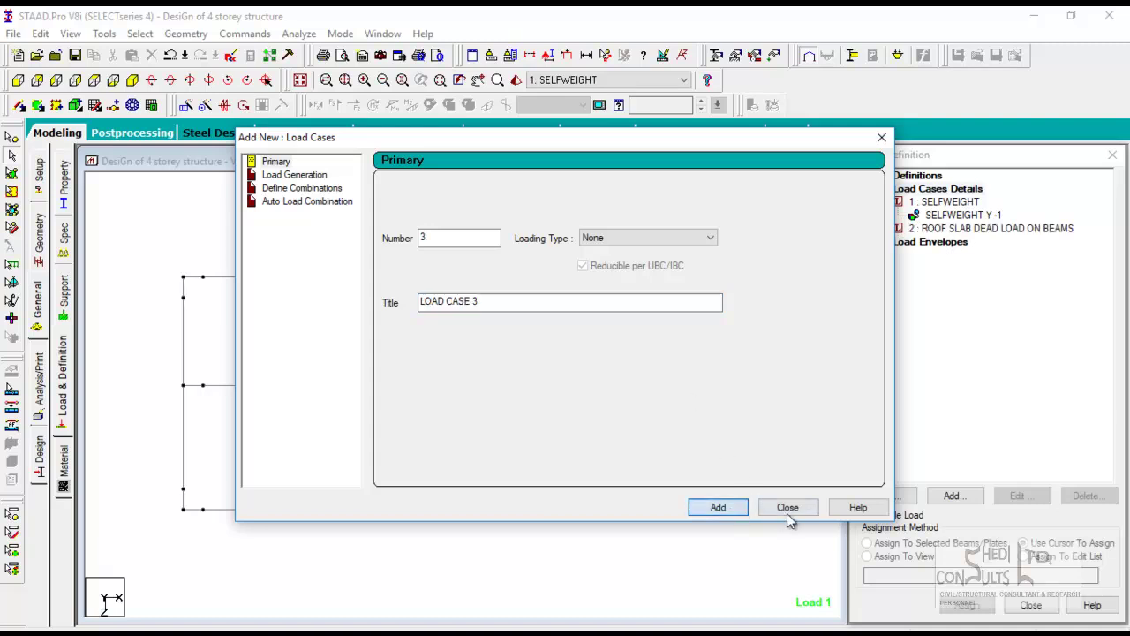
click(784, 507)
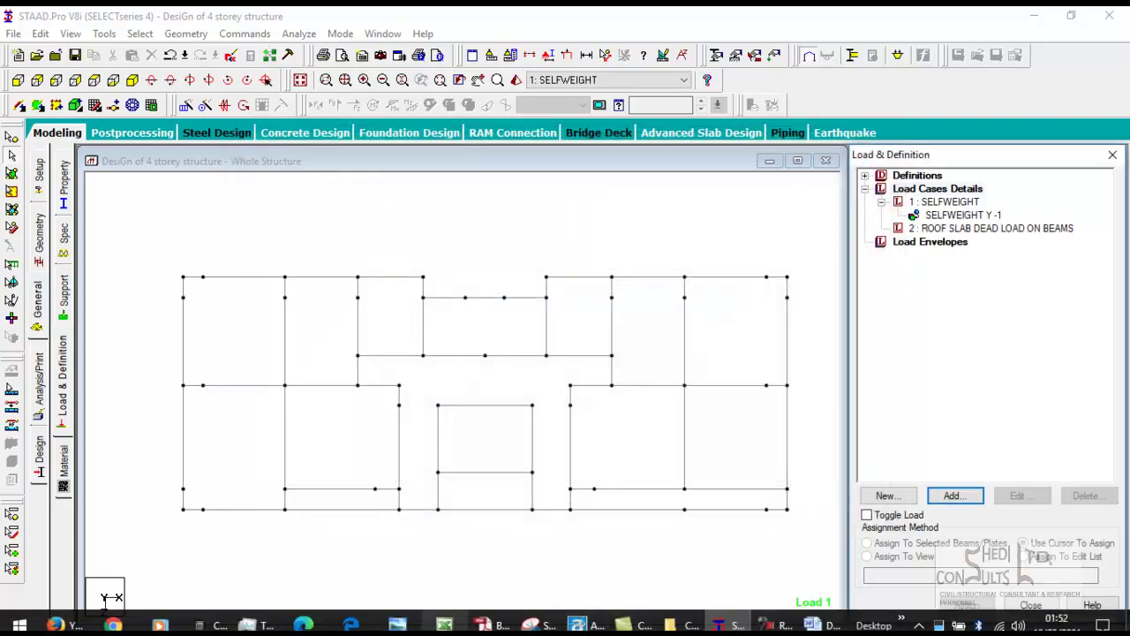